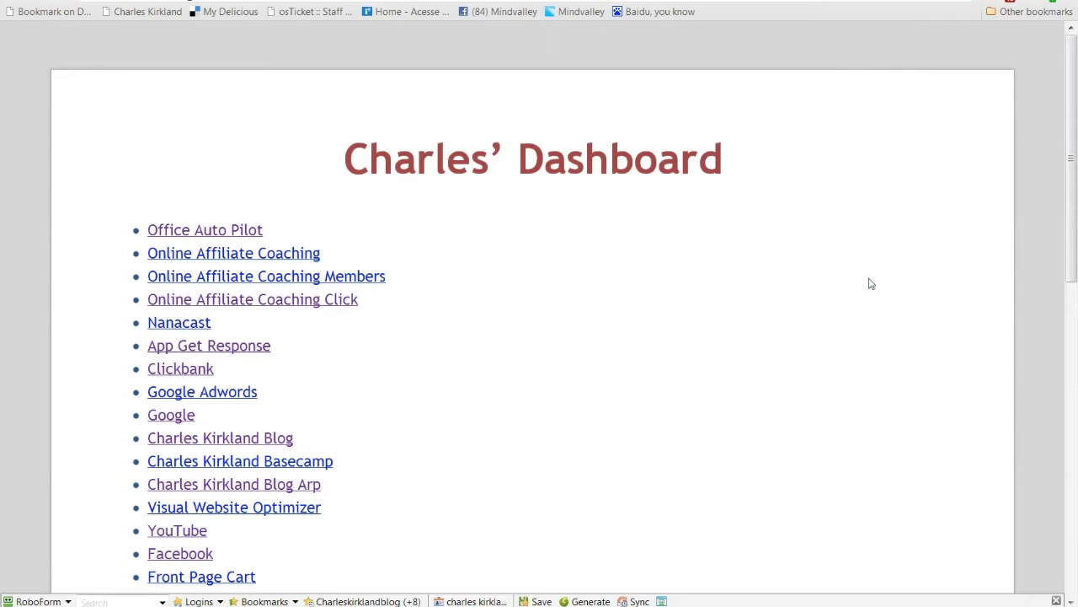
Step: Open Google's search homepage from the dashboard link list, after a brief detour to Google Accounts
scroll(739, 286, down, 2)
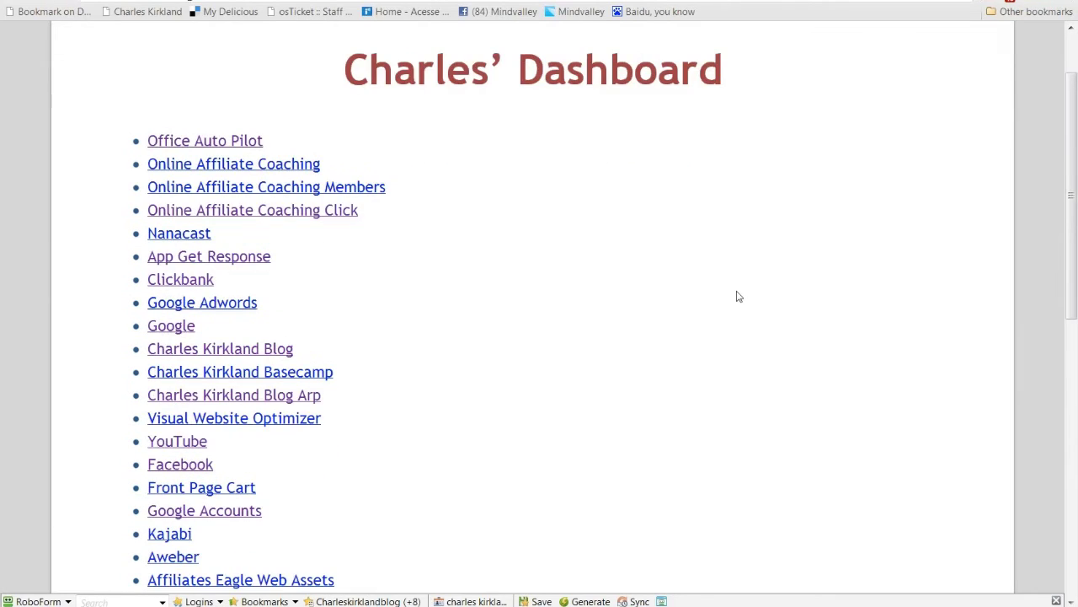
scroll(737, 299, down, 1)
click(248, 391)
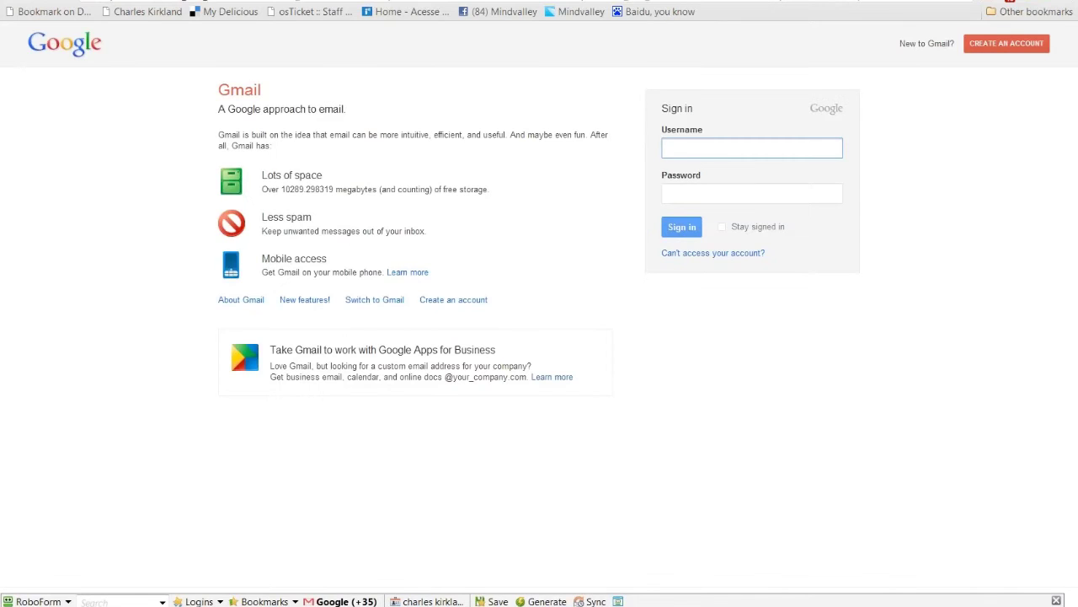
key(alt+Left)
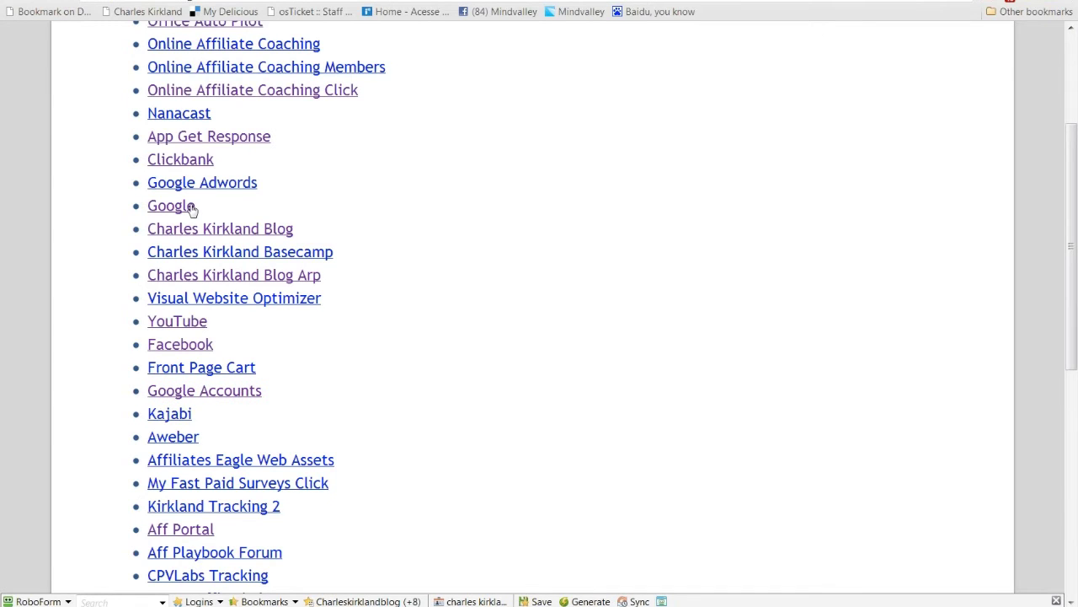
click(191, 208)
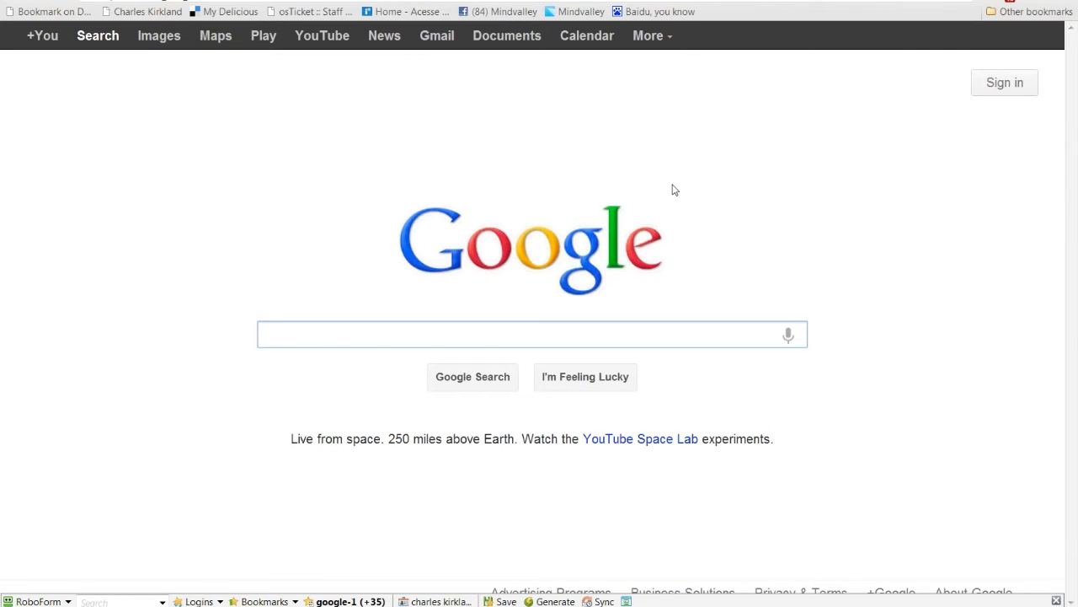
Step: Search Google for 'johnat budd', accept the 'jonathan budd' correction, and select jonathanbudd.com
text(johnat )
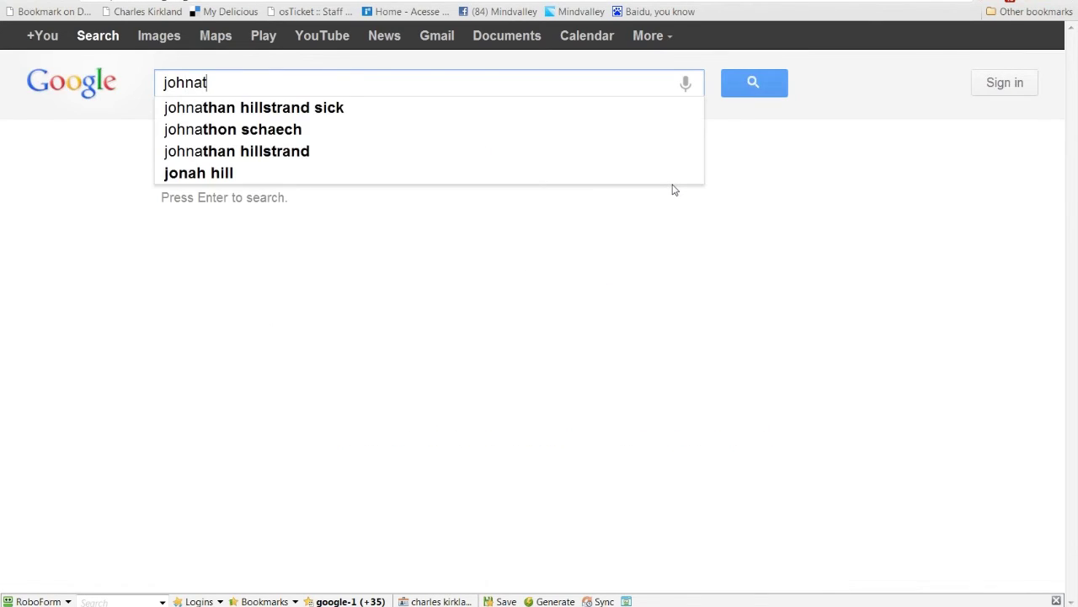
text(budd)
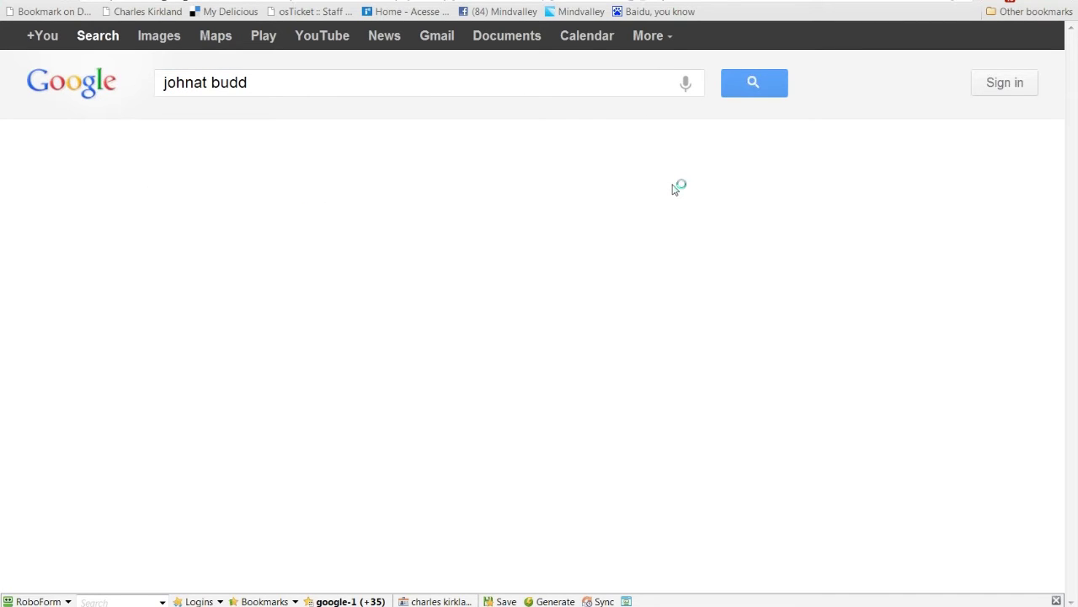
click(376, 211)
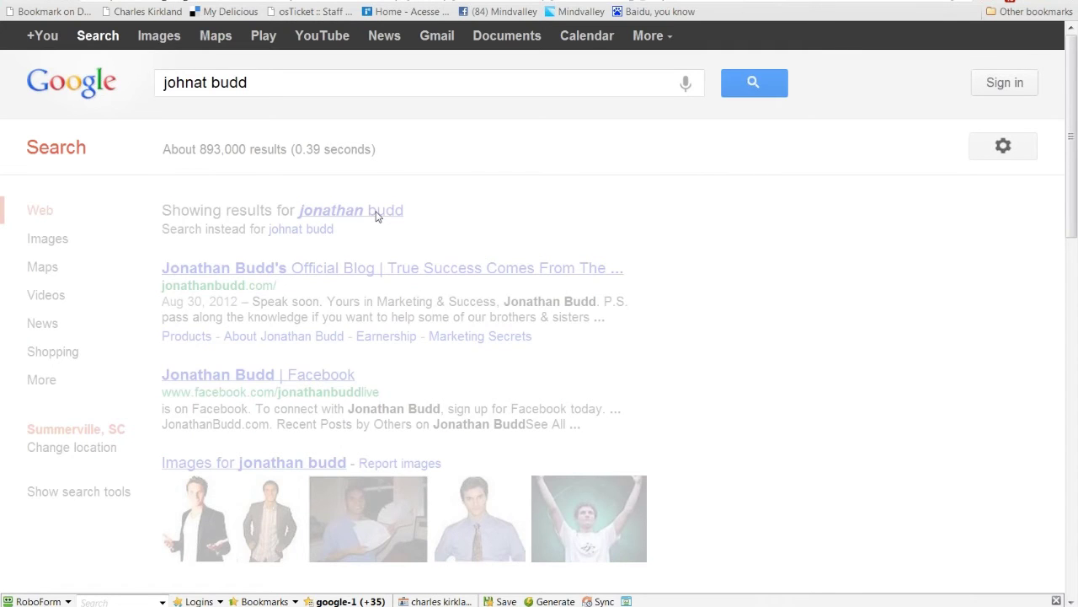
drag(274, 338, 162, 338)
key(ctrl+c)
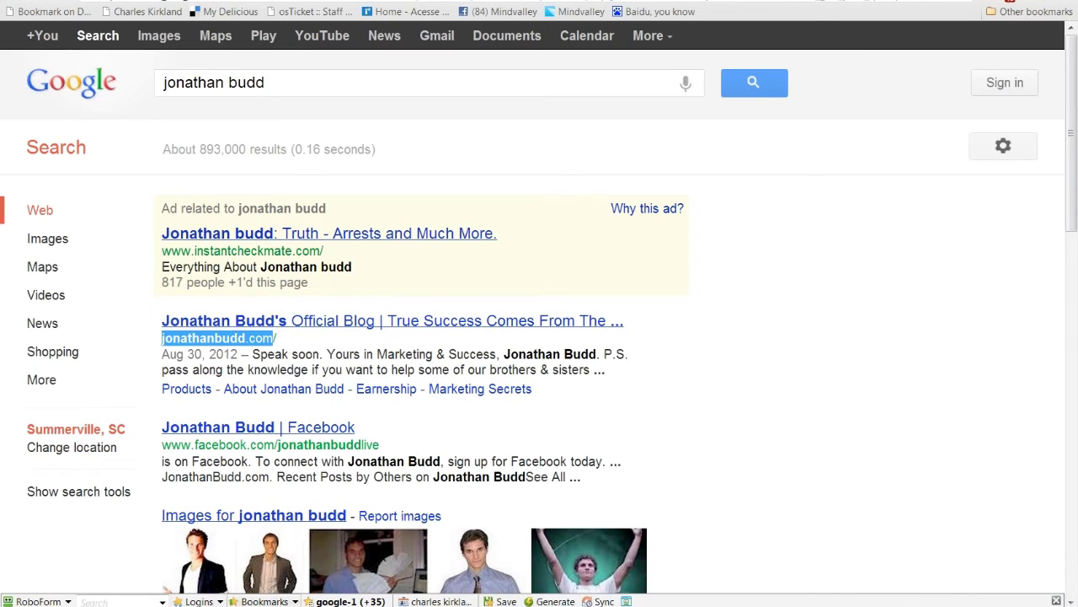
Step: Paste jonathanbudd.com into a new Notepad++ note and return to the search results
mouse_move(195, 582)
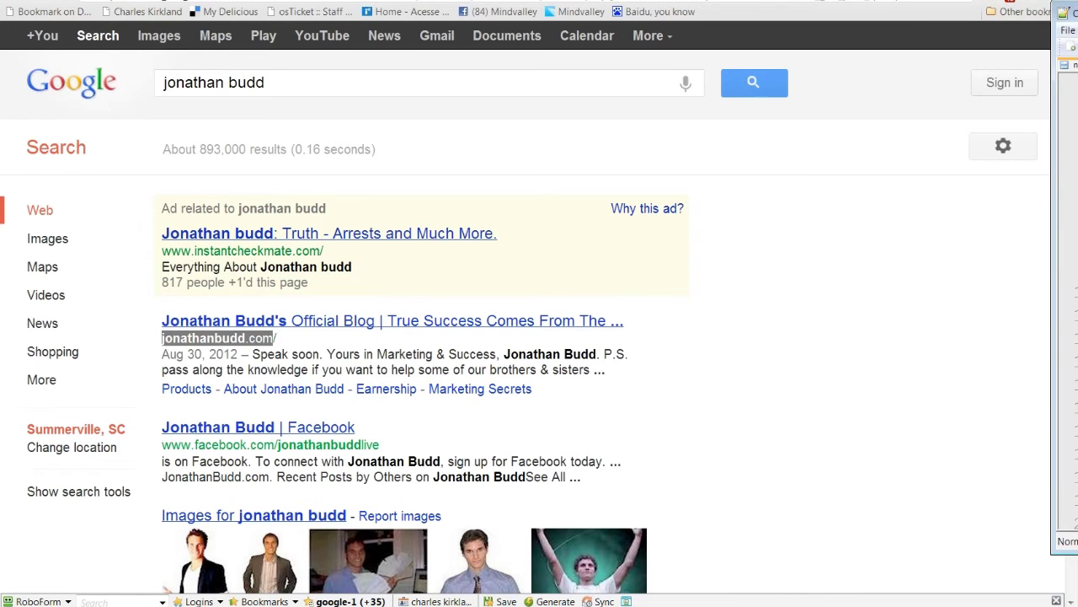
key(alt+Tab)
drag(1077, 35, 1077, 29)
key(ctrl+n)
key(ctrl+v)
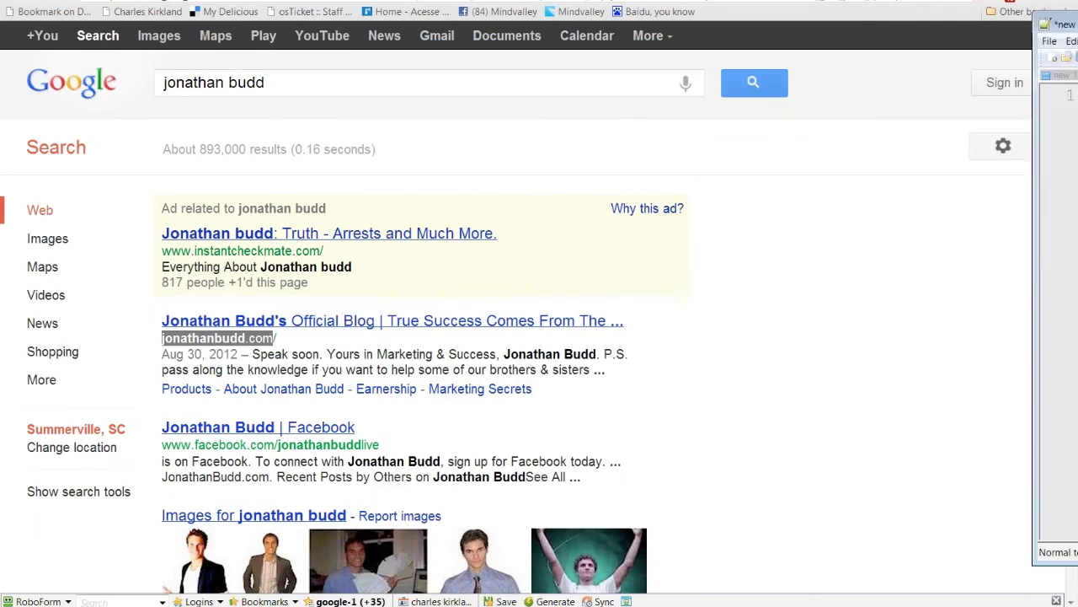
key(alt+Tab)
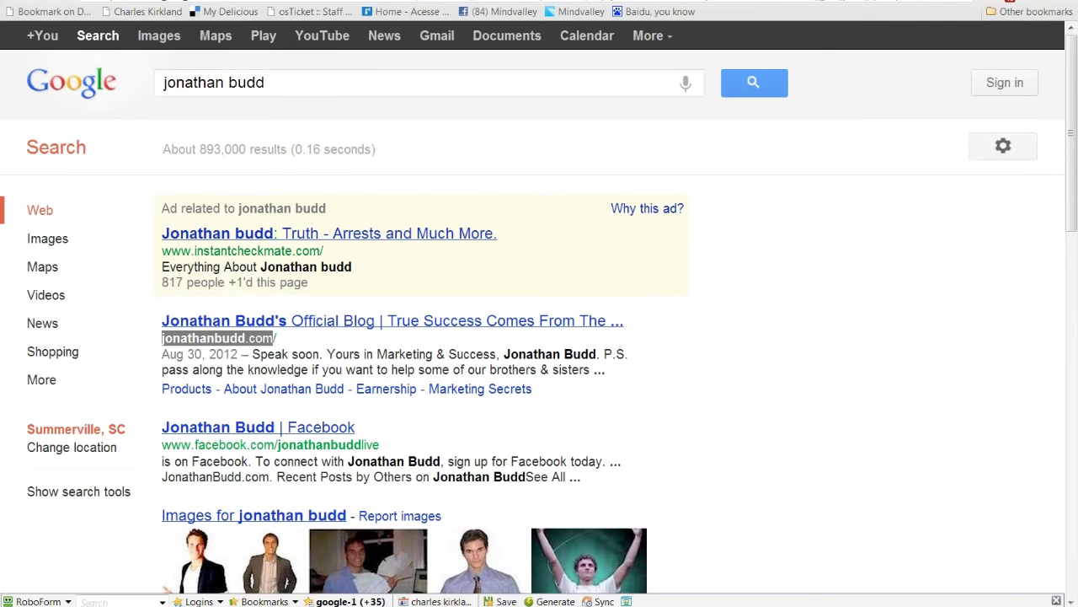
click(755, 355)
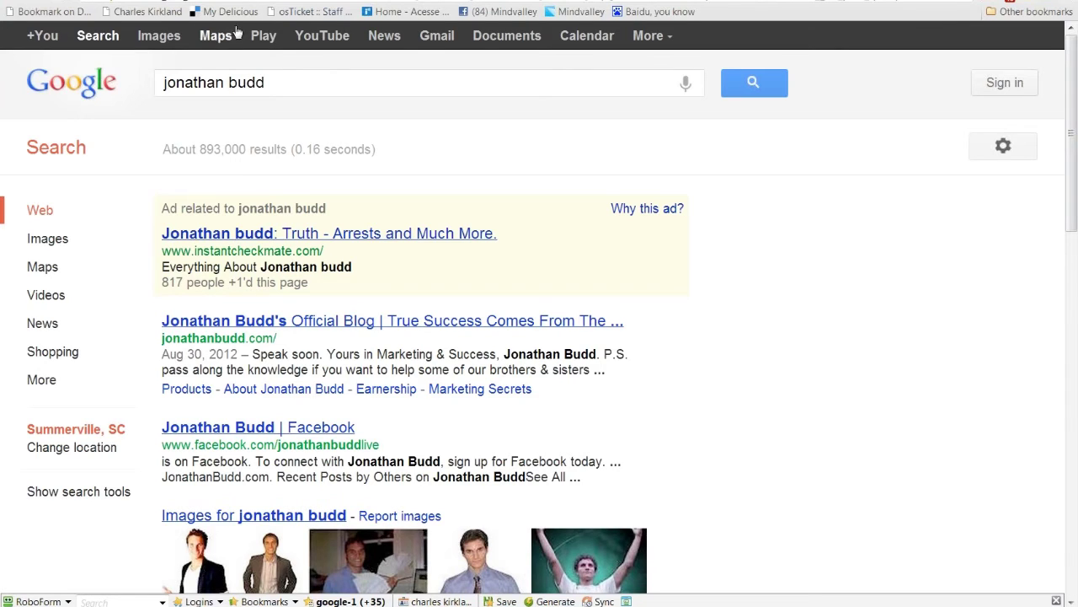
mouse_move(269, 558)
Step: Copy the 'jonathan budd' query and open the Domain Scrapper tool in Firefox
triple_click(274, 82)
key(alt+Tab)
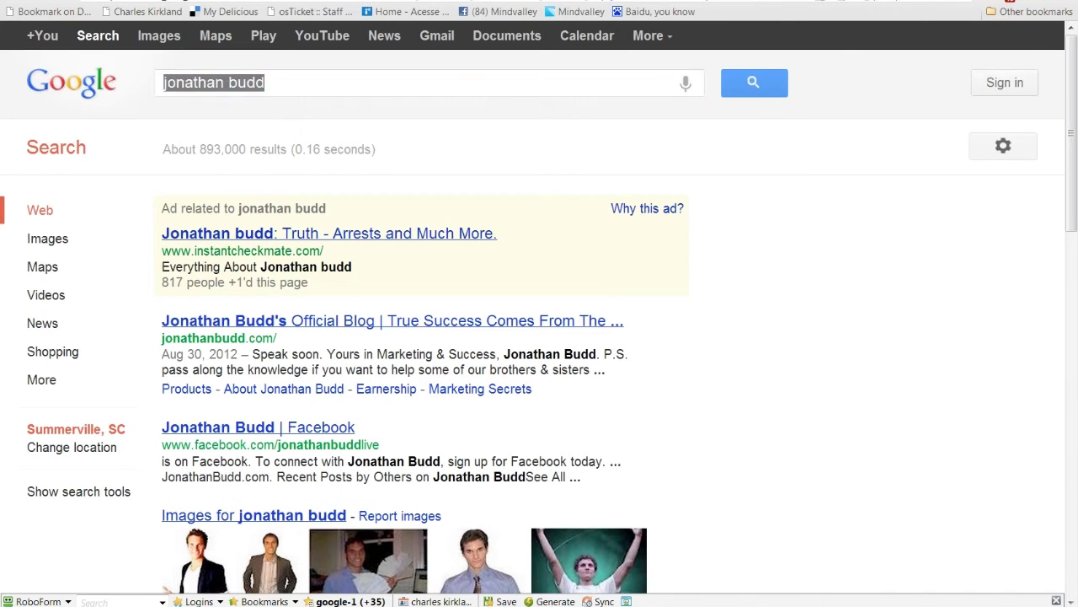
drag(1077, 37, 438, 0)
scroll(554, 284, down, 5)
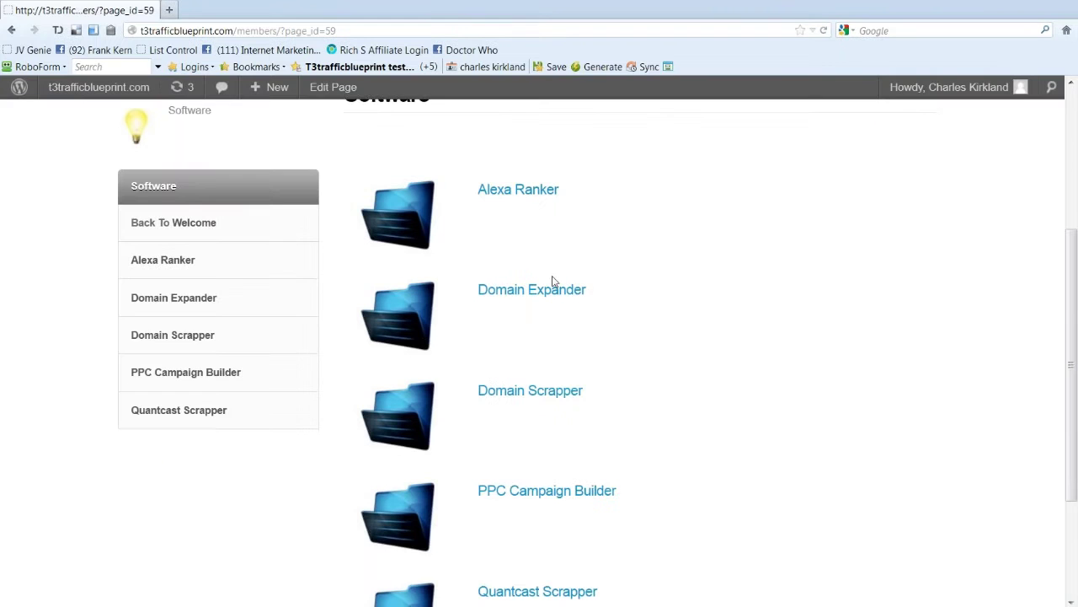
scroll(542, 297, down, 1)
click(542, 291)
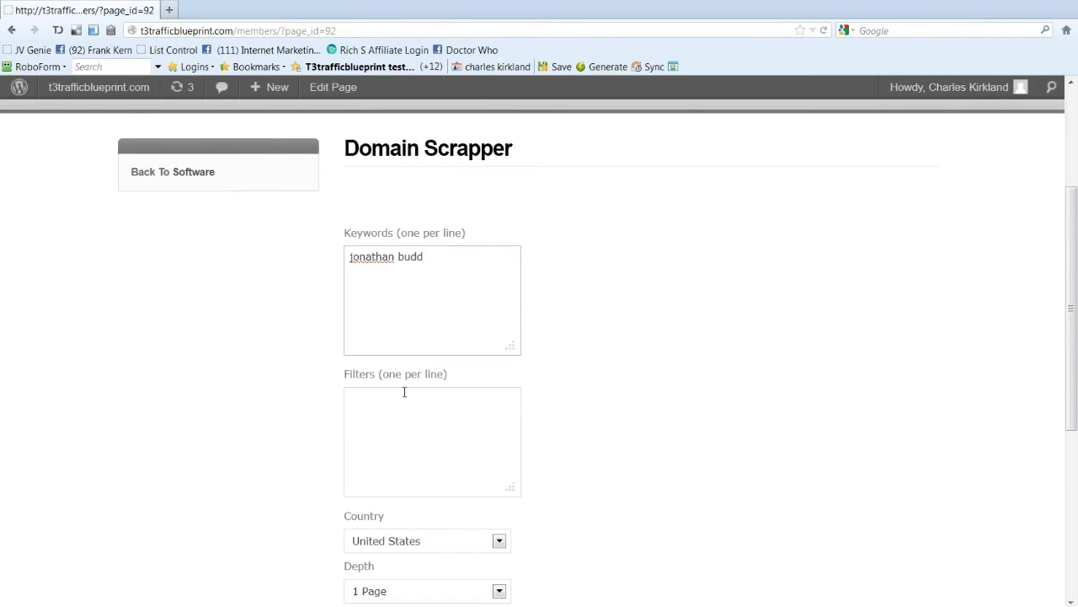
Step: Enter 'jonathan budd' in Keywords and add 'mlmsecrets' on the next line
click(405, 394)
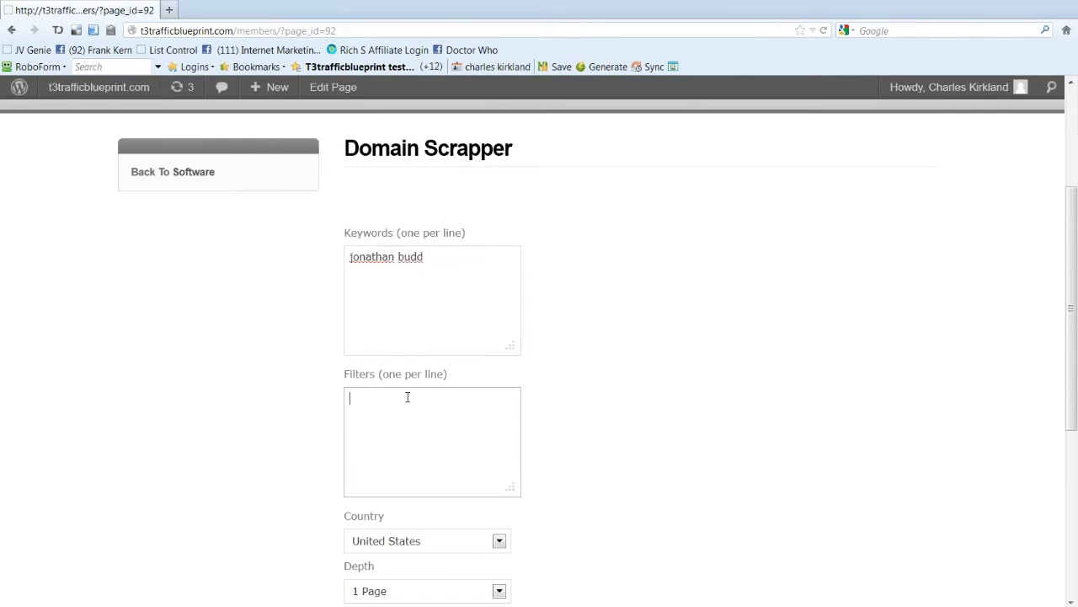
scroll(409, 400, down, 3)
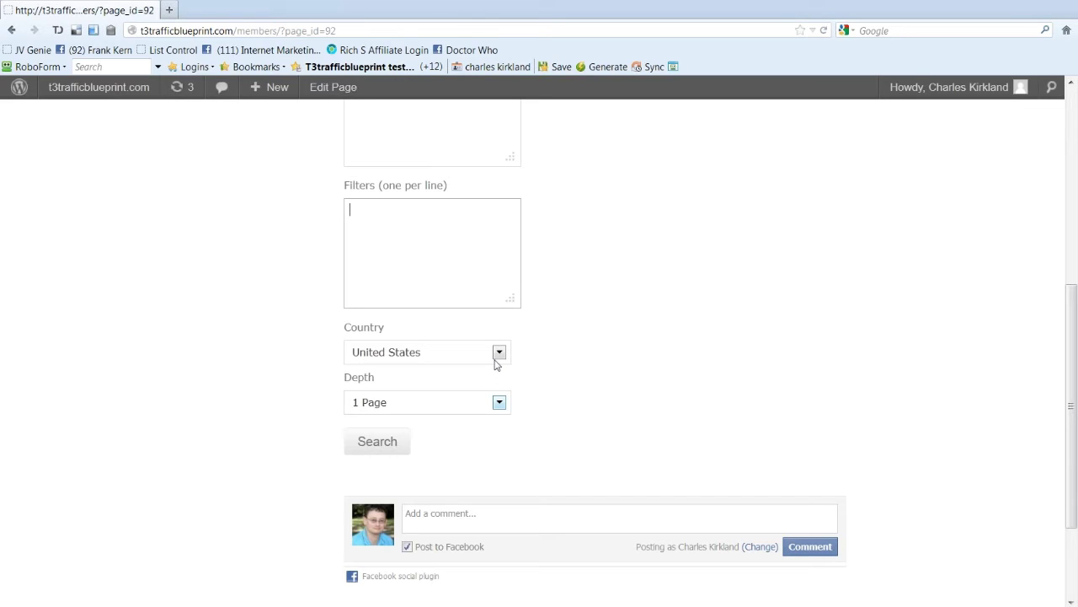
scroll(446, 164, up, 2)
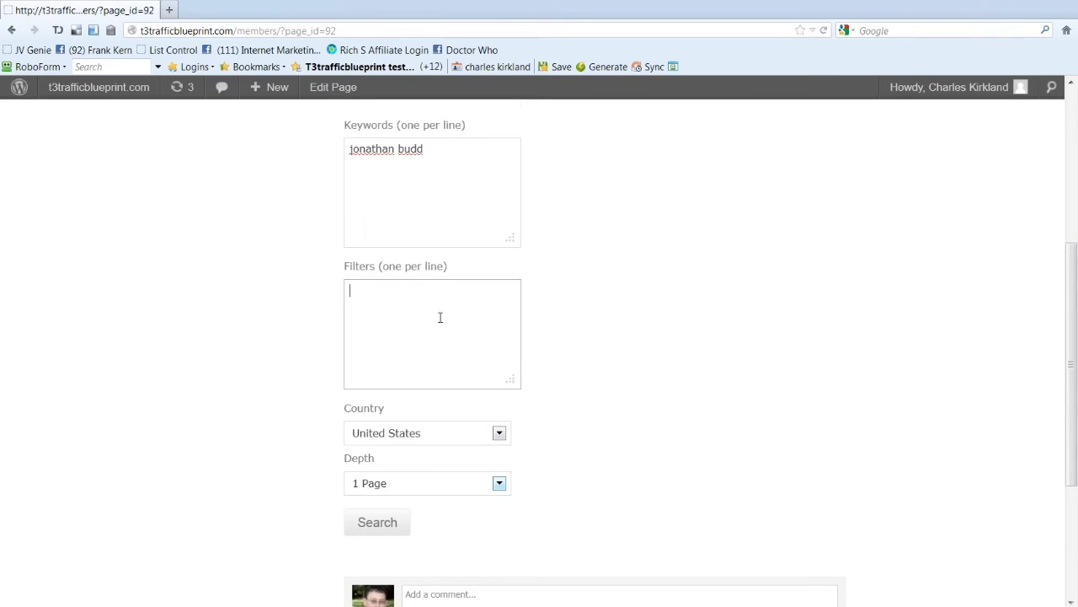
click(457, 151)
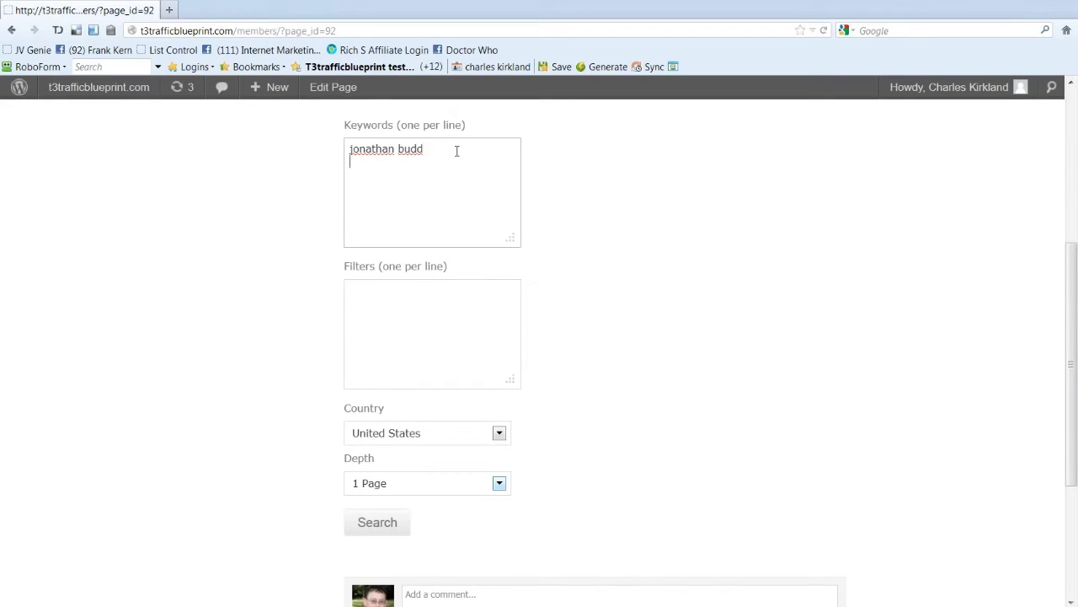
text(mlmsecrets)
drag(450, 160, 342, 163)
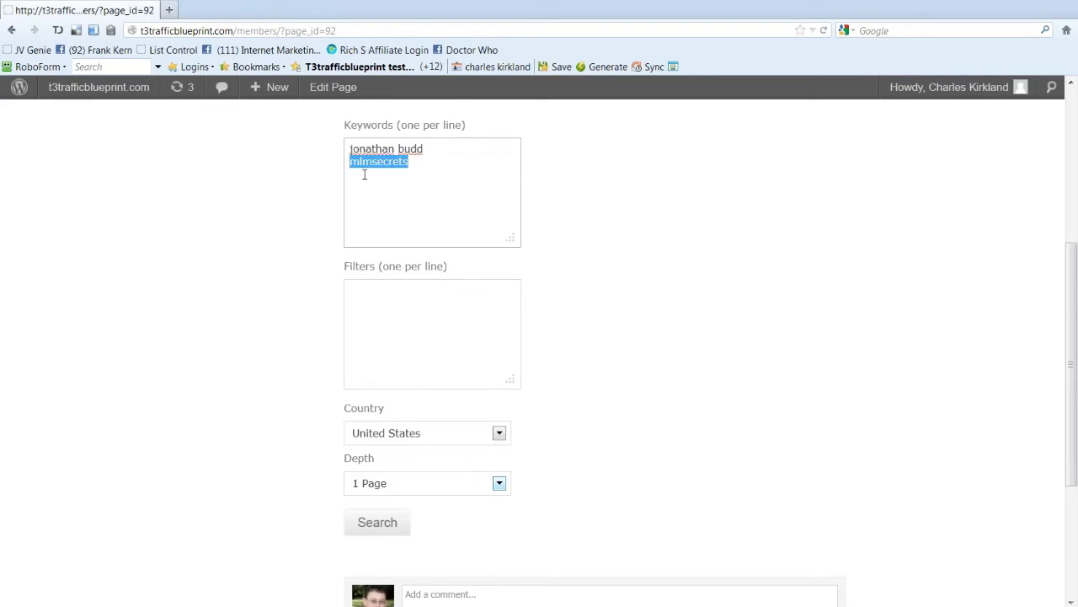
key(alt+Tab)
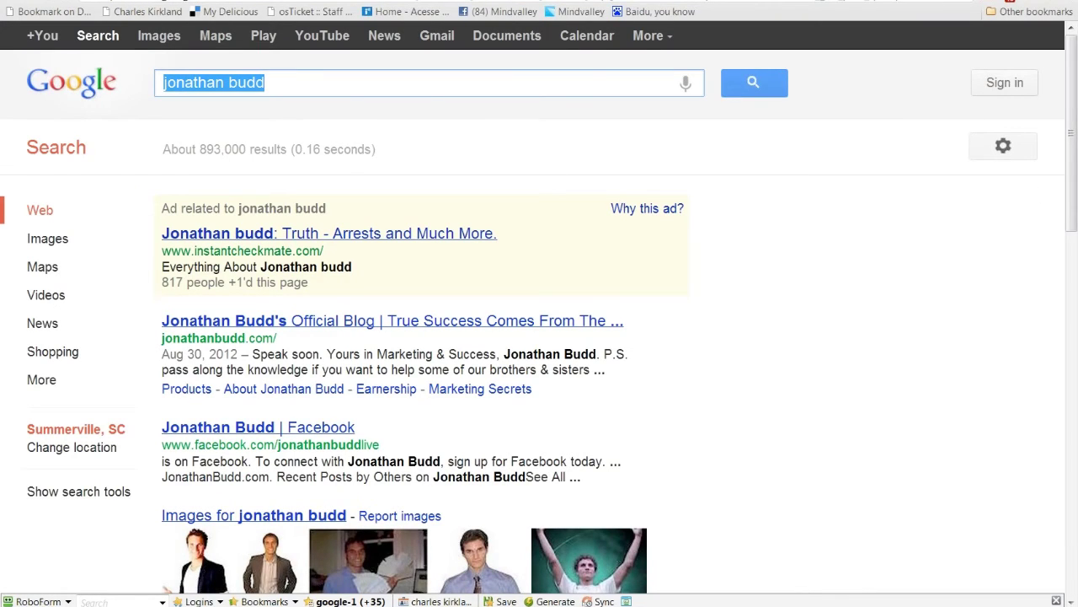
Step: Copy the 'jonathan budd scam' and 'mlm' related searches into the notes
drag(1074, 150, 1058, 515)
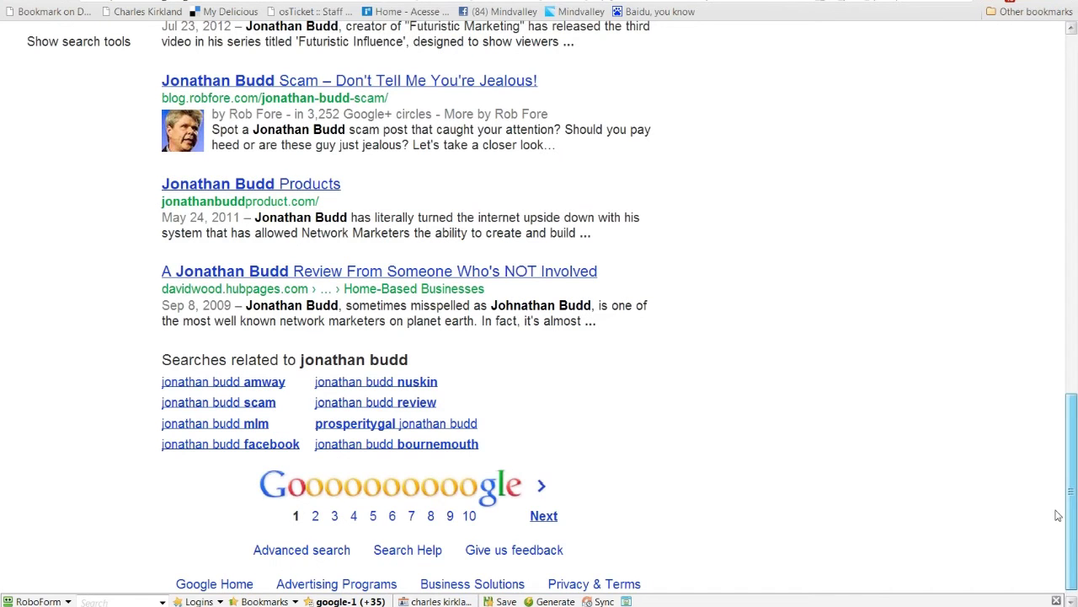
scroll(553, 436, down, 1)
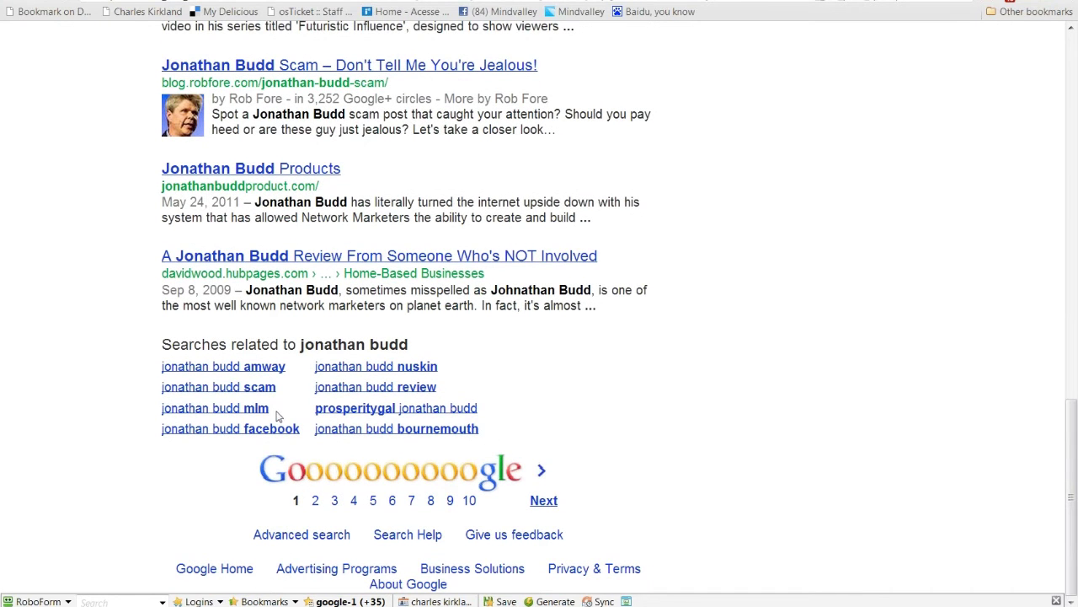
drag(277, 415, 162, 390)
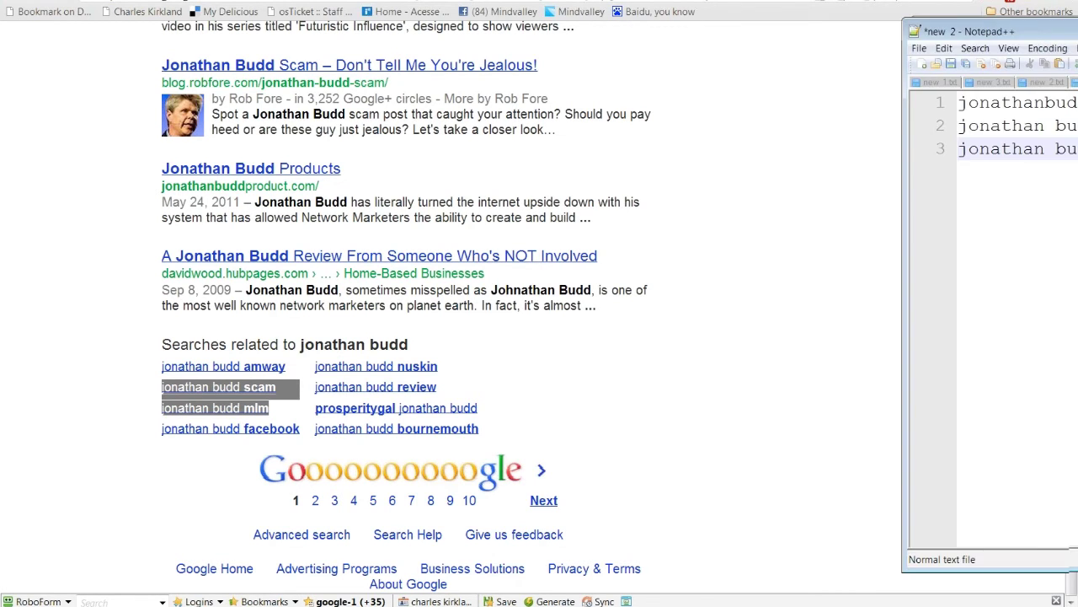
click(66, 233)
Step: Search Google for 'mlm secrets' and copy the onlinemlmsecrets.com domain
scroll(76, 246, up, 1)
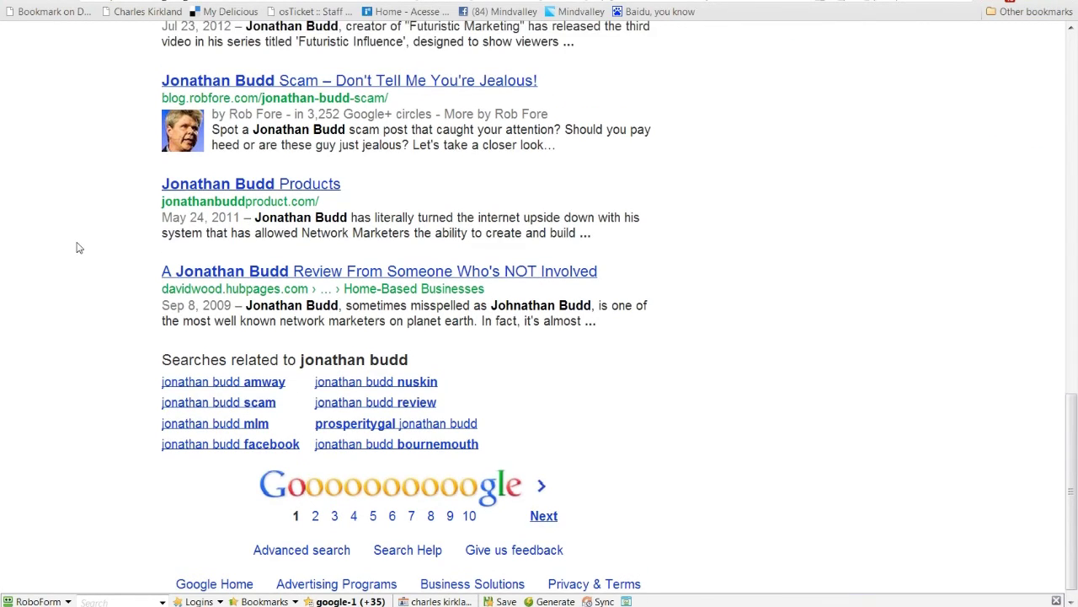
scroll(77, 246, up, 1)
scroll(79, 248, up, 6)
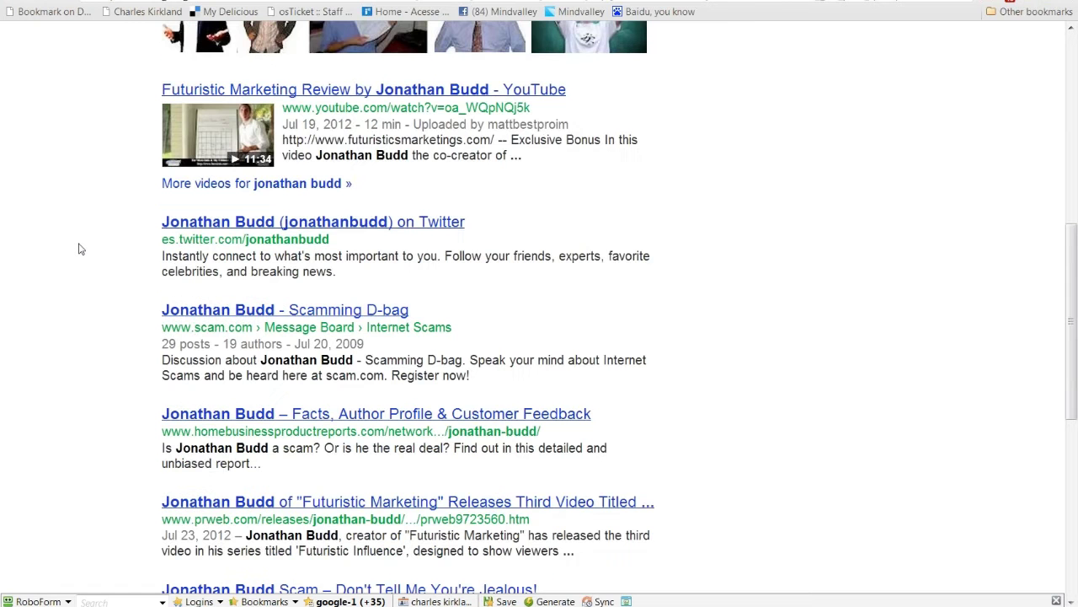
scroll(80, 249, up, 6)
text(ml)
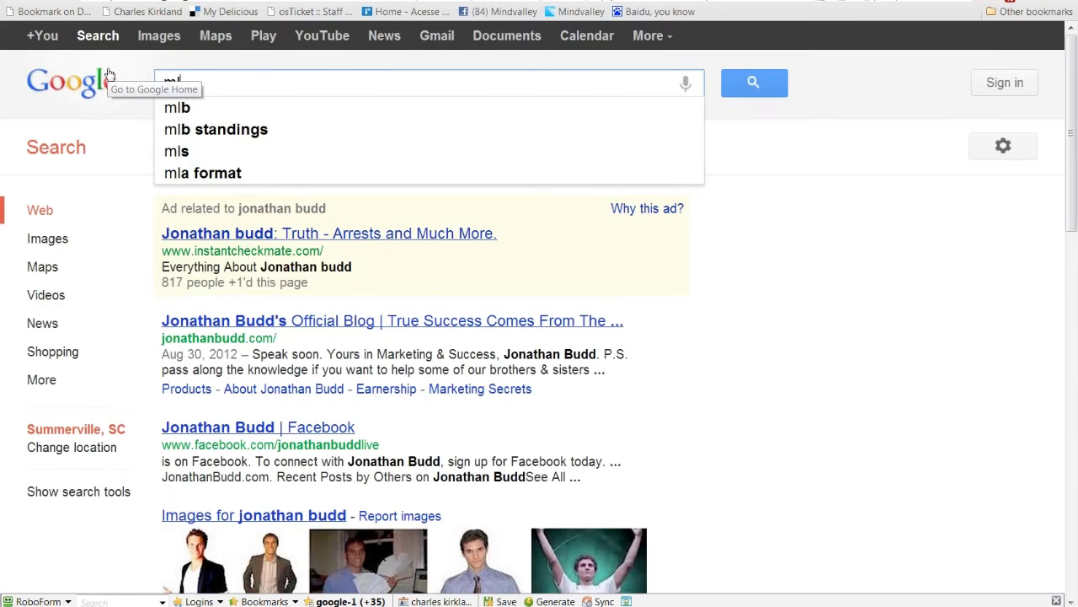
text(m secrets)
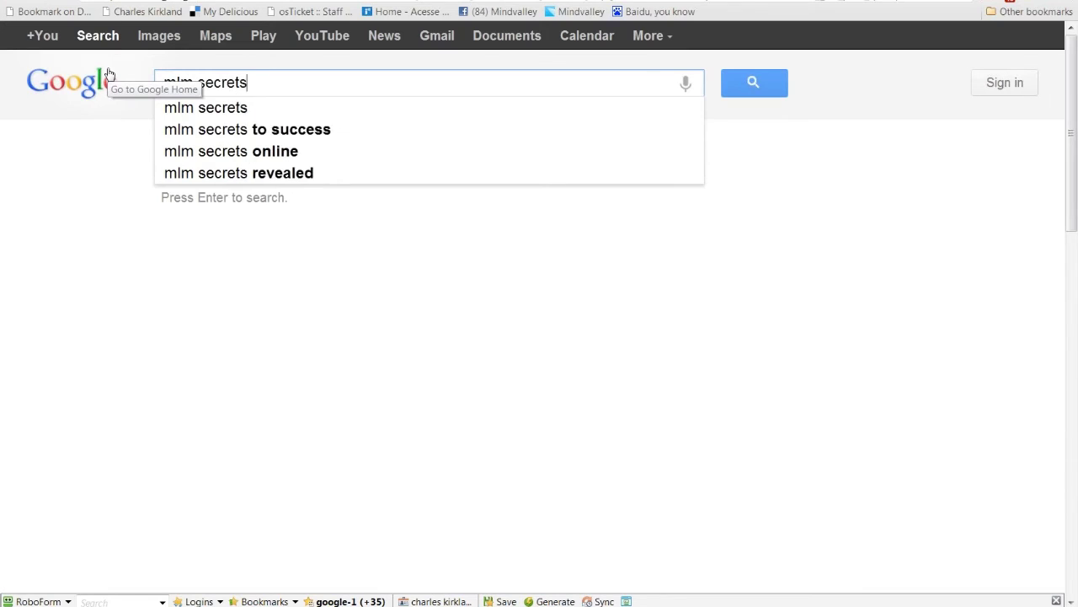
key(Return)
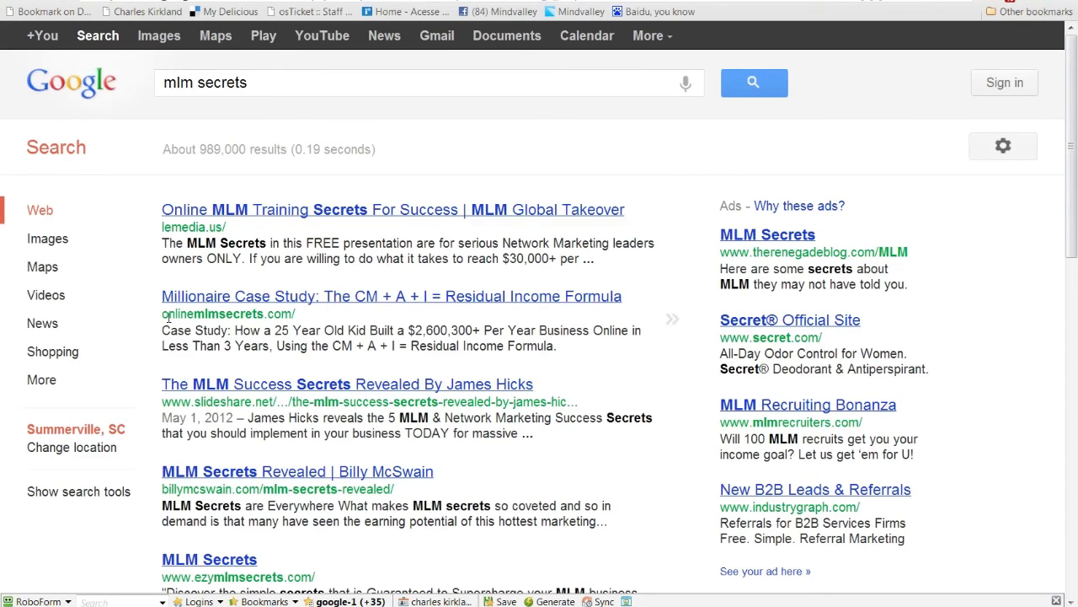
mouse_move(160, 296)
mouse_down()
mouse_move(165, 313)
mouse_move(297, 316)
mouse_move(289, 312)
mouse_move(558, 346)
mouse_move(151, 311)
mouse_move(162, 313)
mouse_up()
key(ctrl+c)
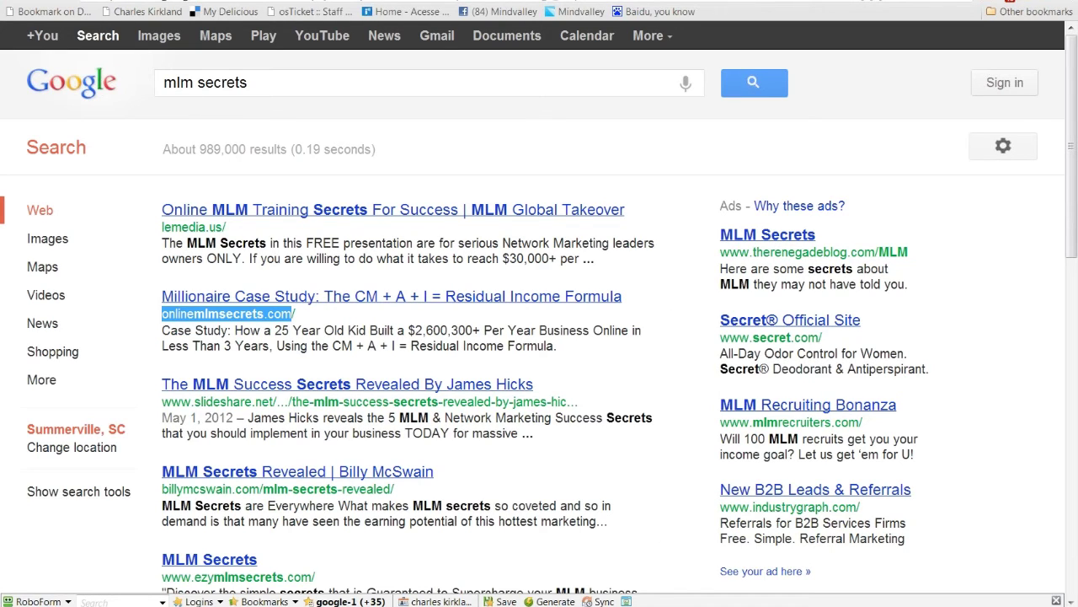
key(alt+Tab)
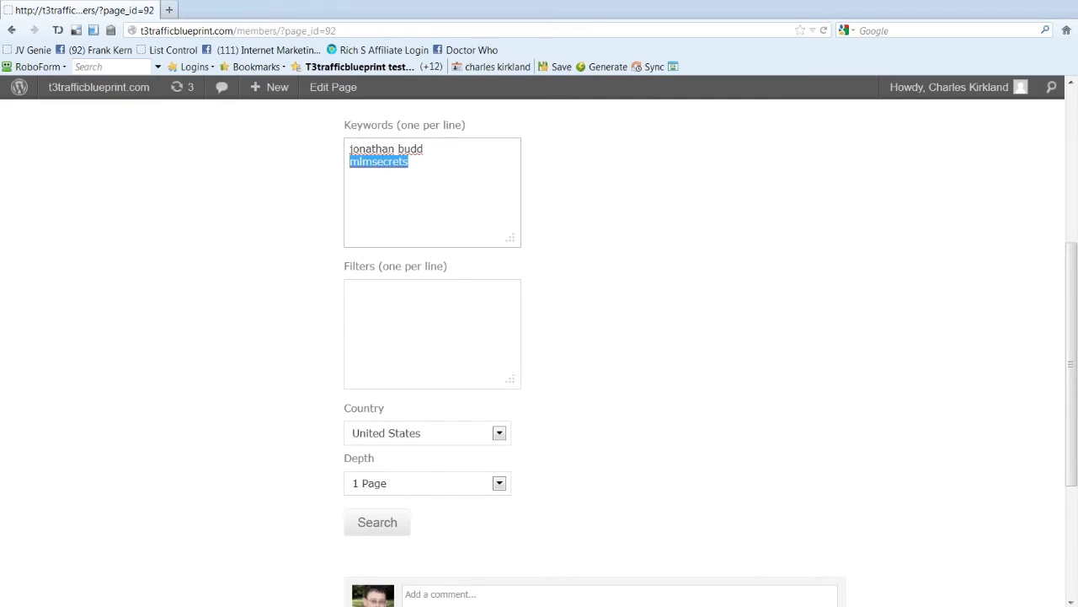
Step: Paste the Notepad++ keyword lines, including onlinemlmsecrets.com, into Keywords with mlmsecrets on its own line
key(alt+Tab)
drag(842, 79, 460, 94)
key(Return)
key(ctrl+v)
key(ctrl+a)
key(ctrl+c)
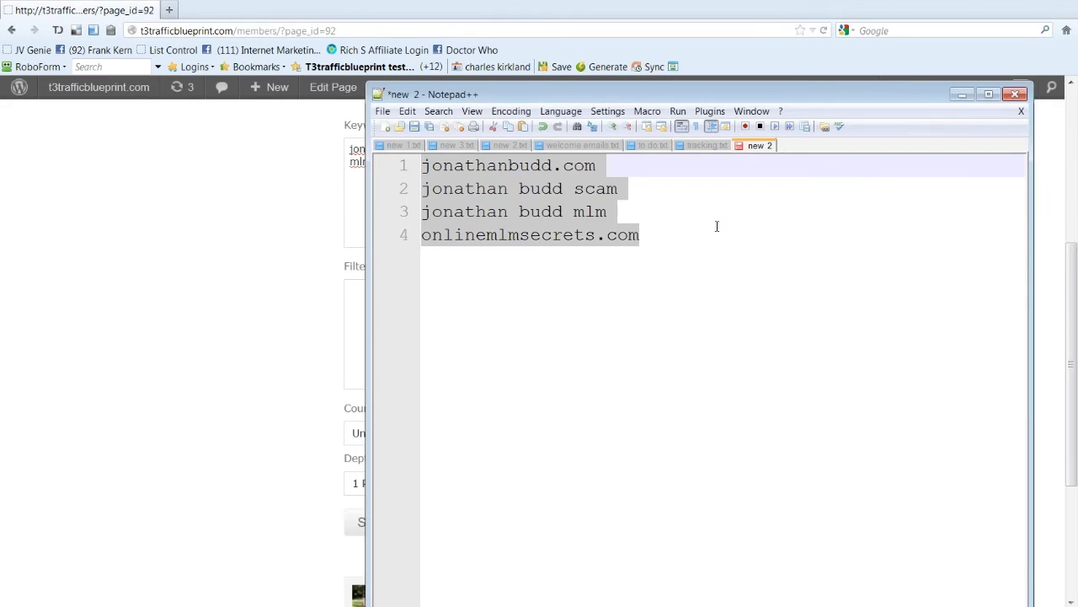
key(alt+Tab)
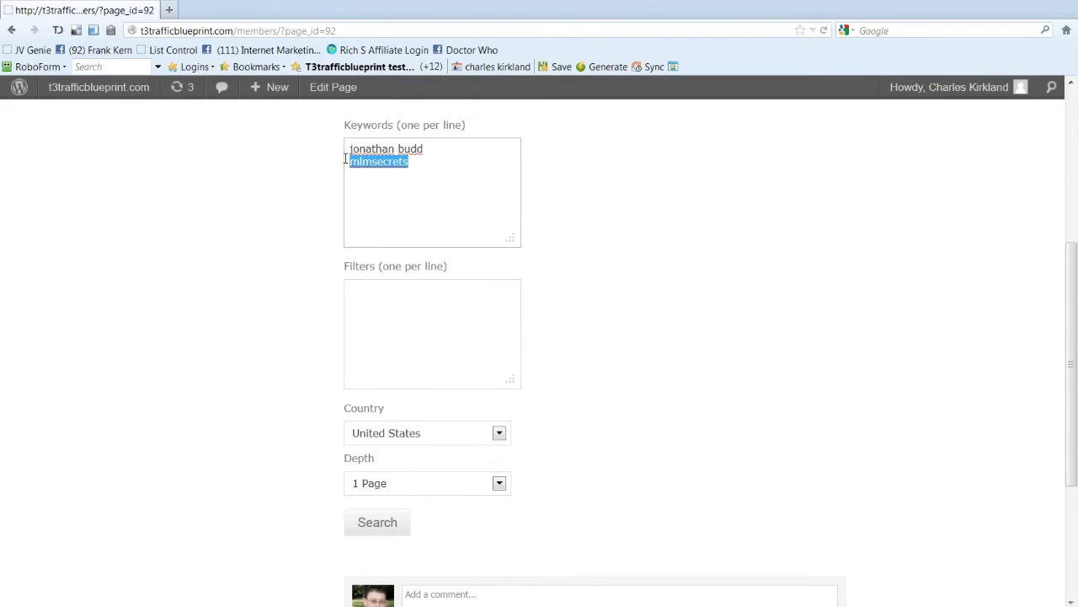
key(Left)
key(ctrl+v)
drag(360, 213, 327, 217)
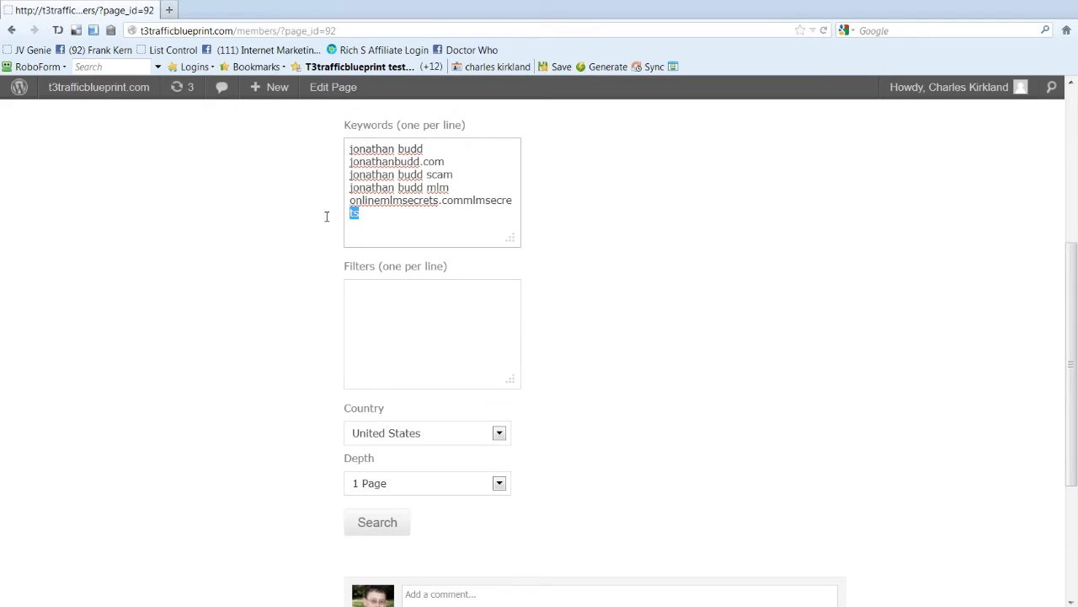
click(462, 201)
key(Return)
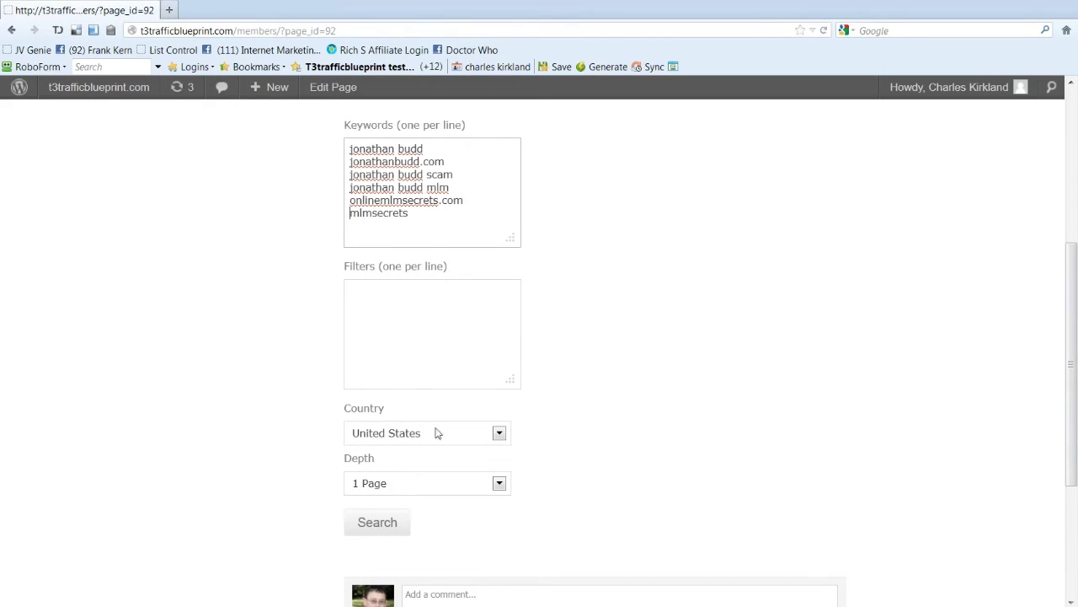
Step: Set the search depth to 2 Pages and run the domain search
click(444, 488)
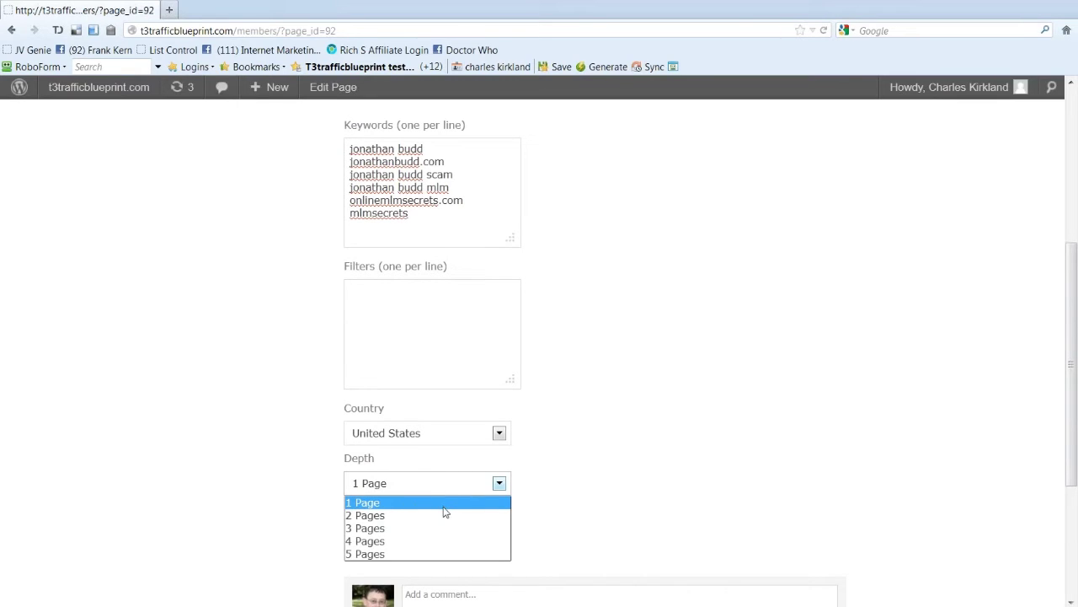
click(445, 508)
scroll(679, 371, down, 4)
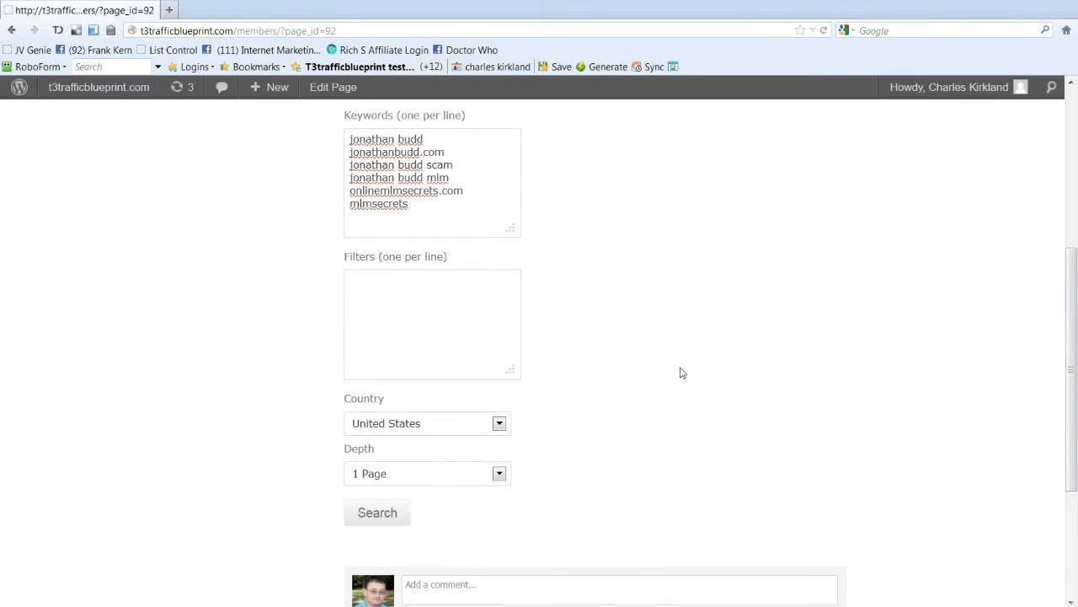
click(464, 295)
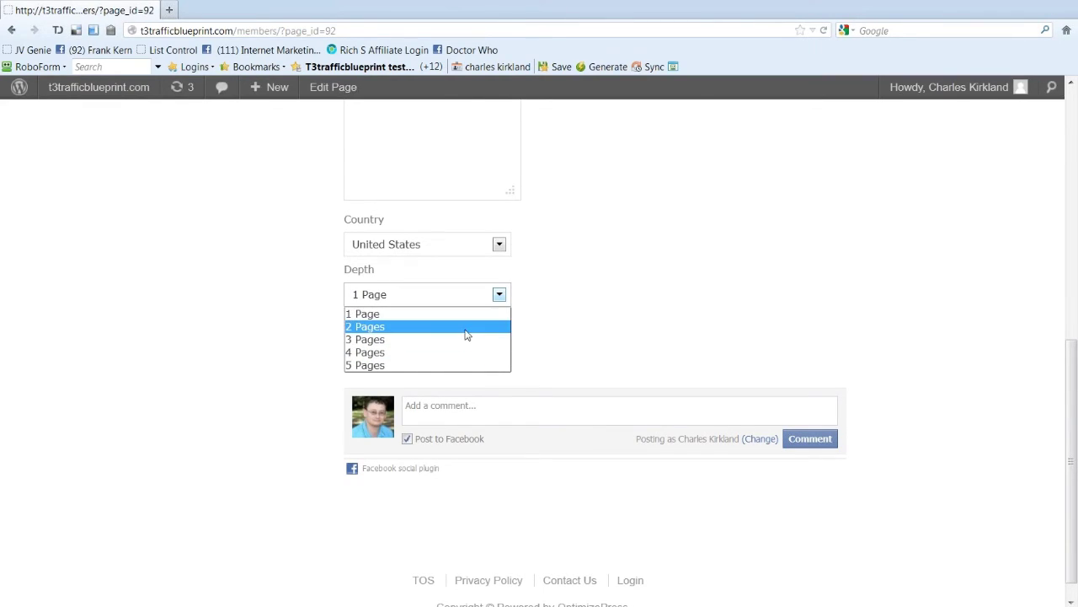
click(464, 328)
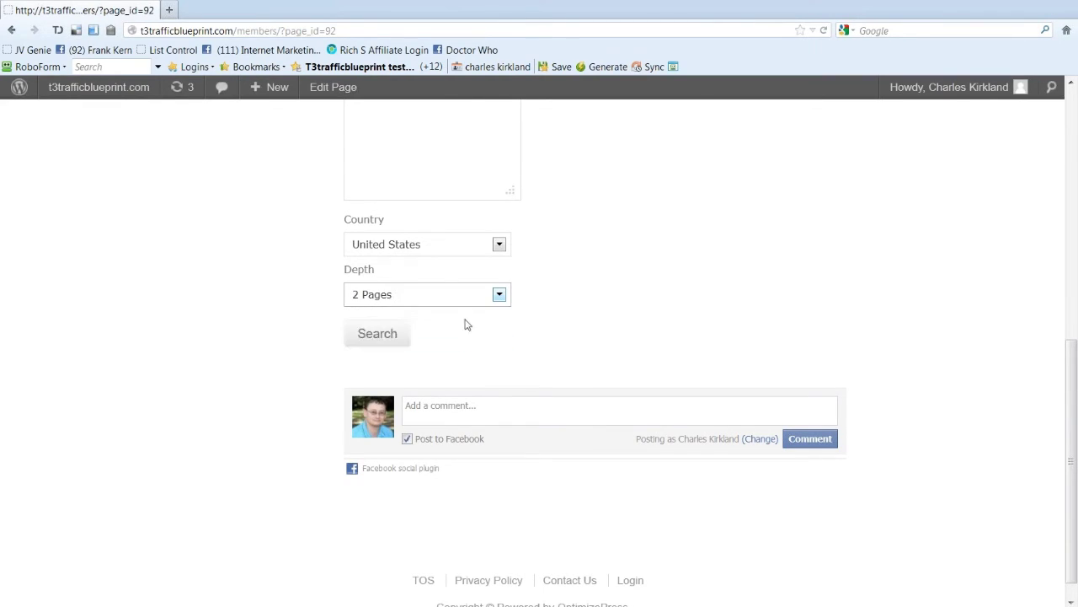
click(379, 338)
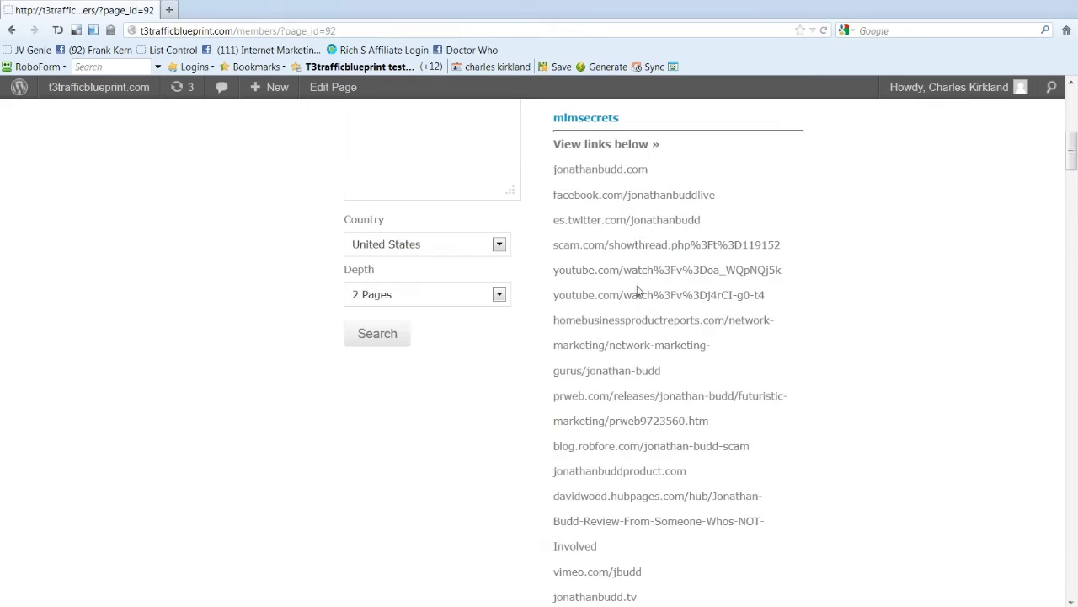
Step: Scroll through the scraped links, from jonathanbudd.com pages to linkedin, vimeo and twitter profiles, and back
scroll(635, 217, up, 2)
scroll(635, 217, up, 4)
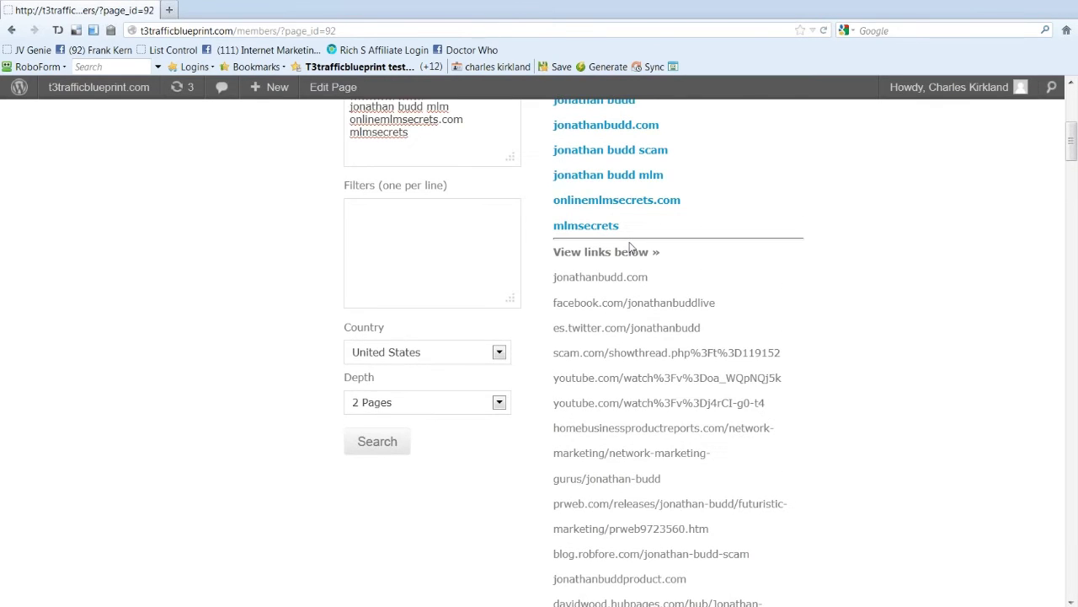
scroll(666, 232, down, 10)
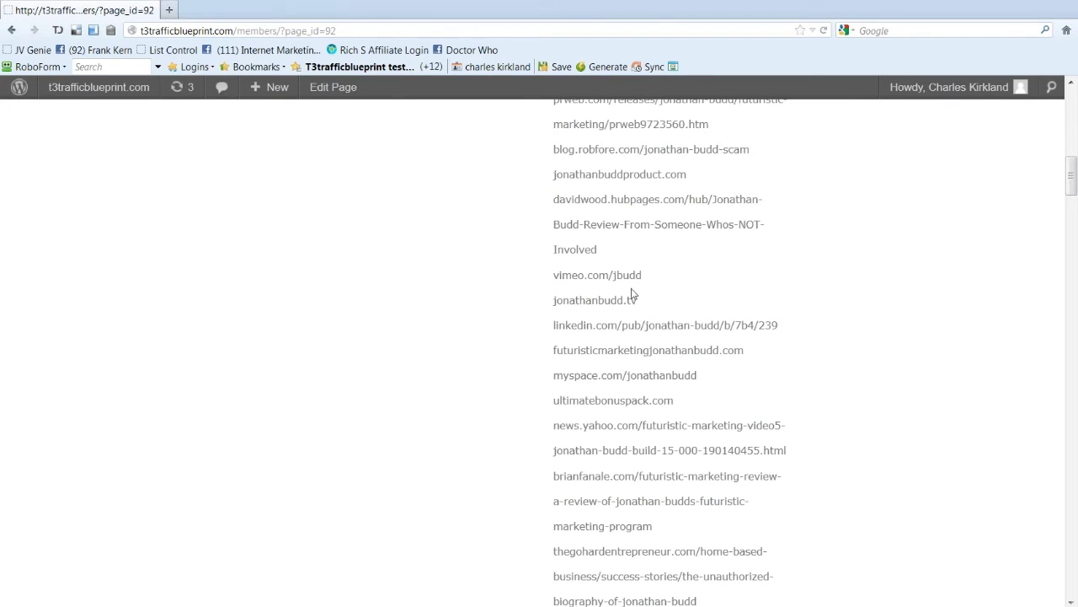
scroll(583, 302, down, 3)
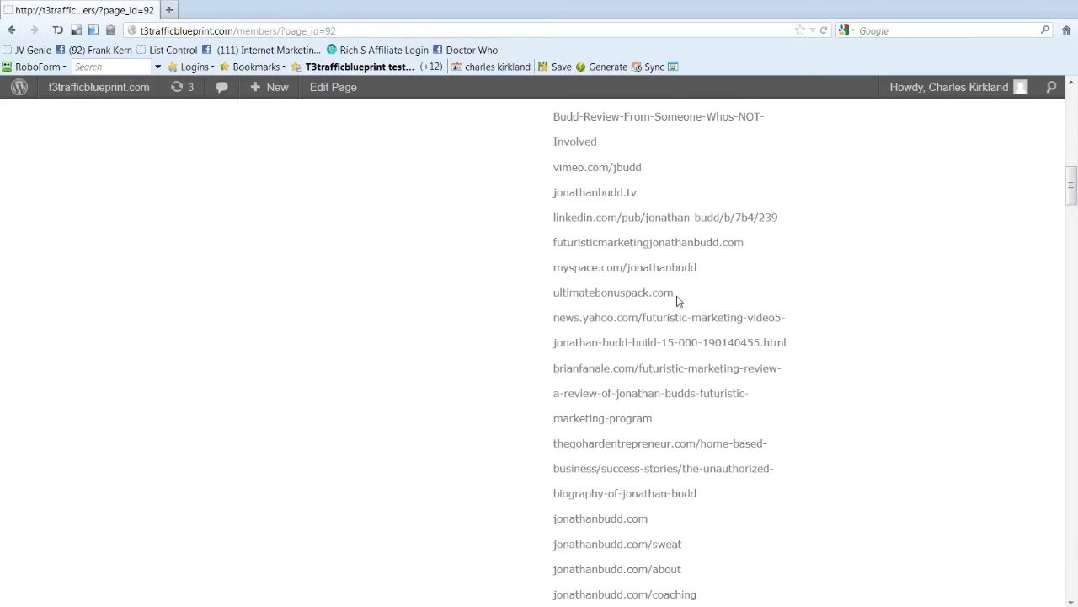
scroll(678, 301, down, 5)
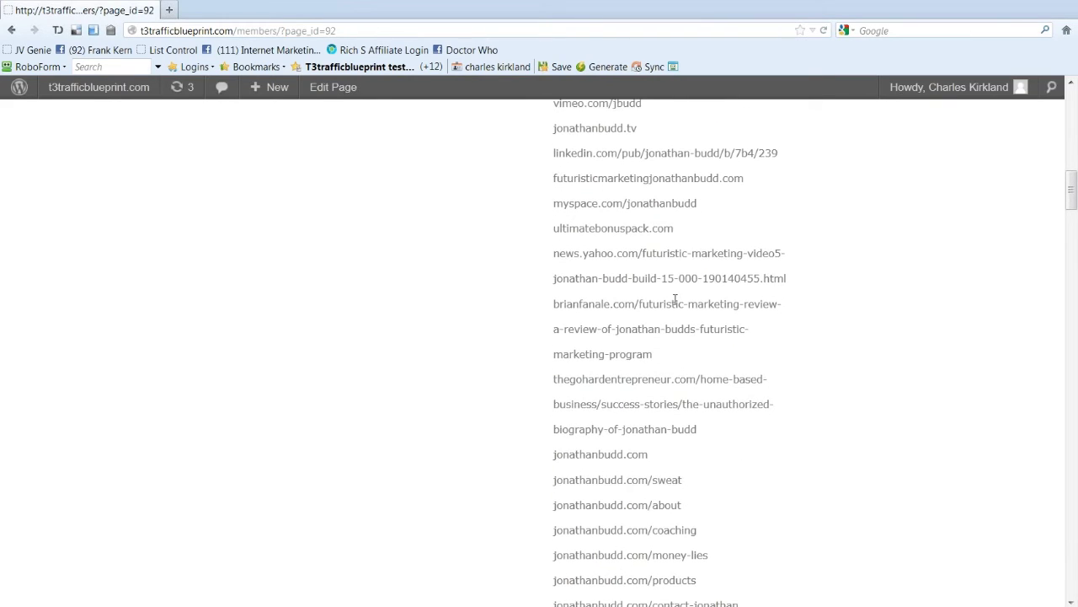
scroll(674, 301, down, 5)
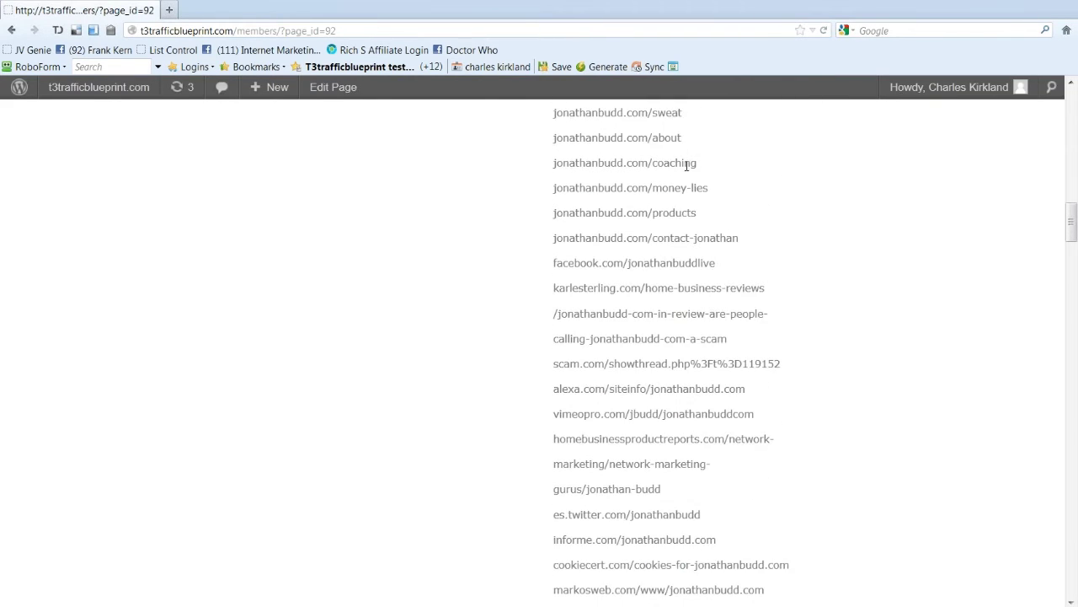
scroll(618, 337, down, 5)
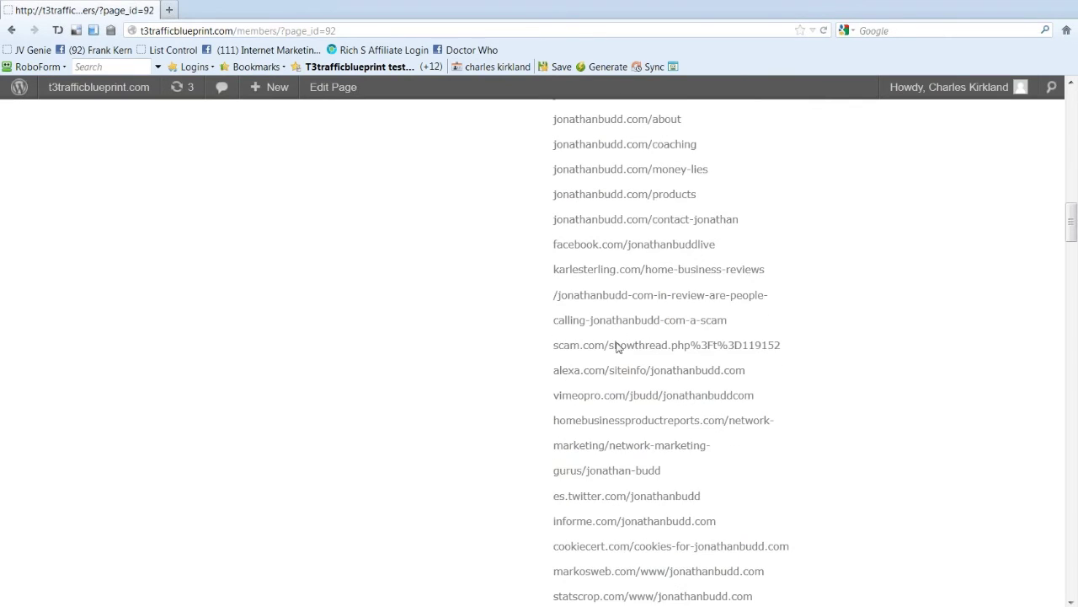
scroll(618, 341, down, 5)
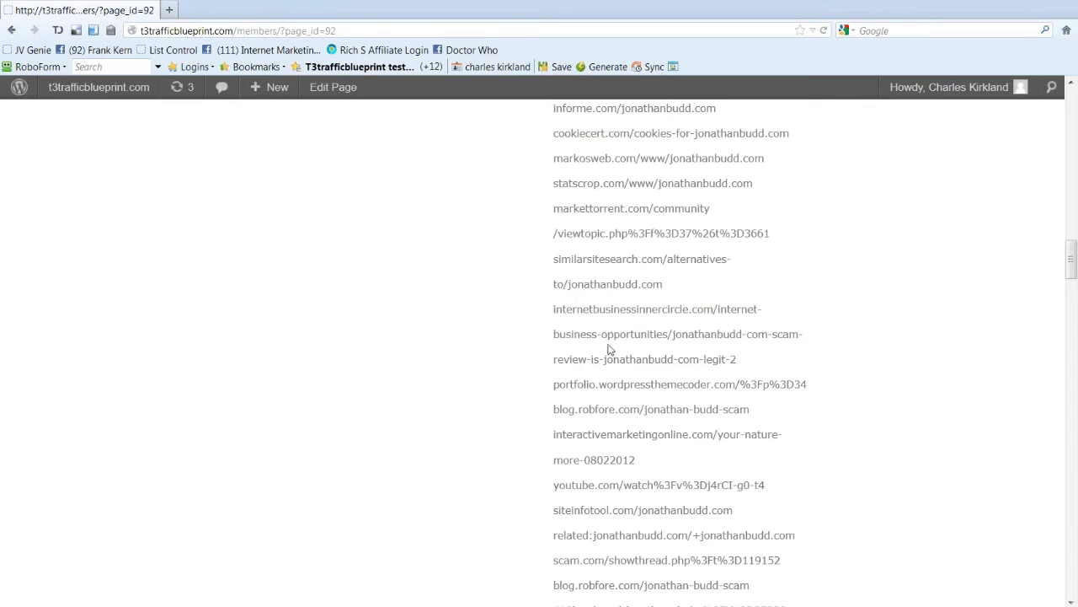
scroll(649, 352, down, 2)
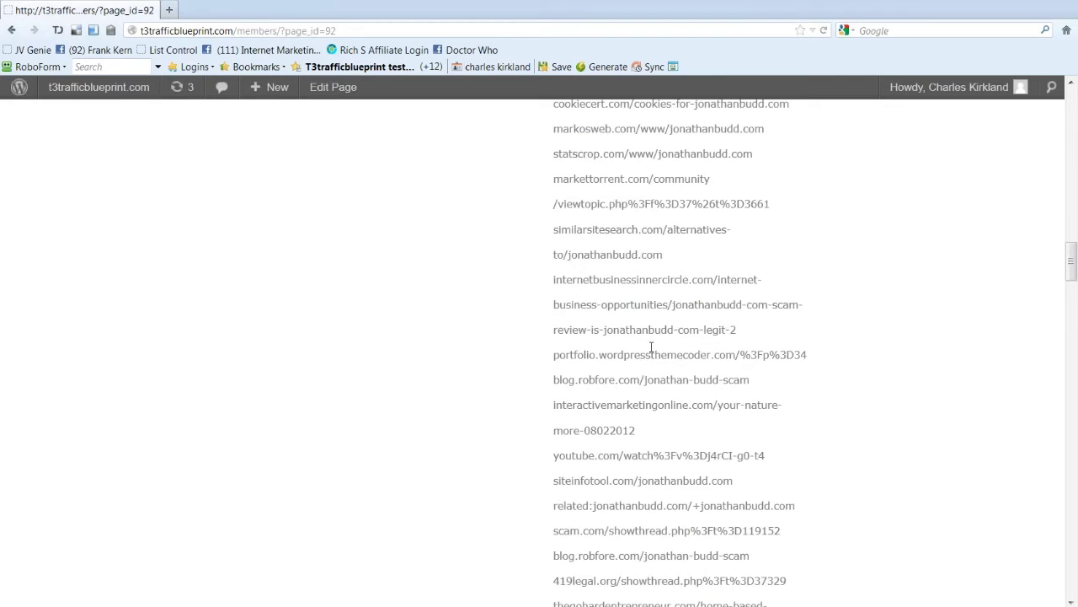
scroll(649, 358, up, 15)
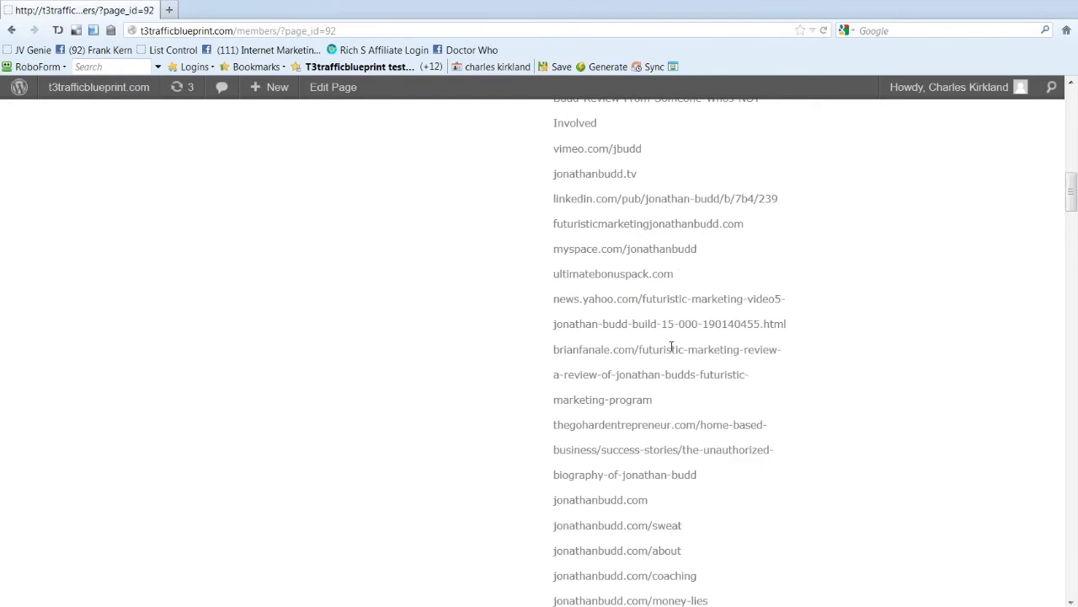
scroll(660, 358, up, 3)
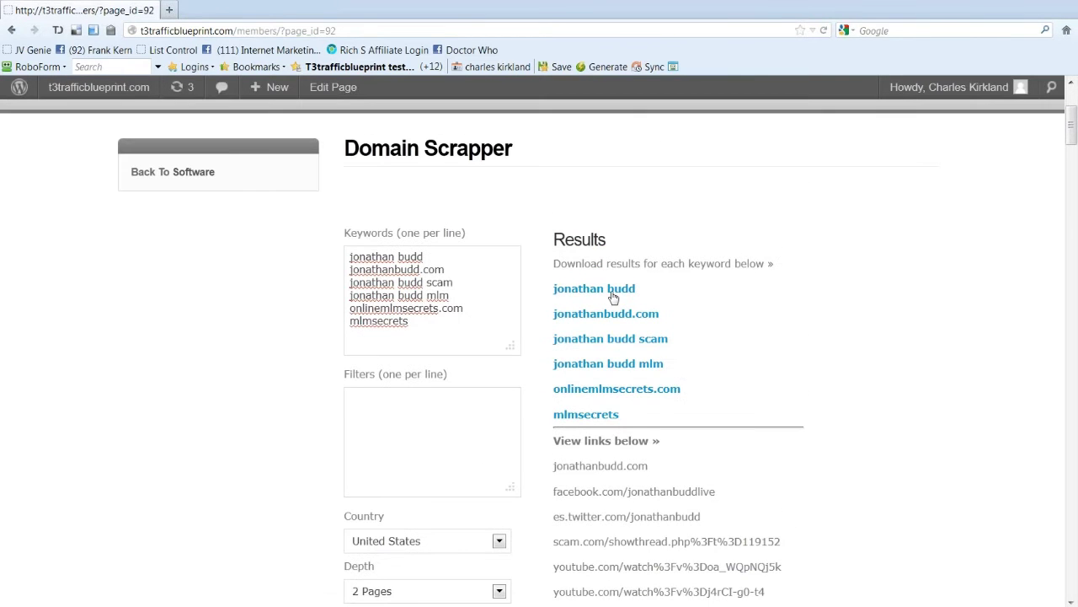
Step: Combine the first two keywords' result lists in Notepad, cut them, and close unsaved
click(615, 293)
click(590, 446)
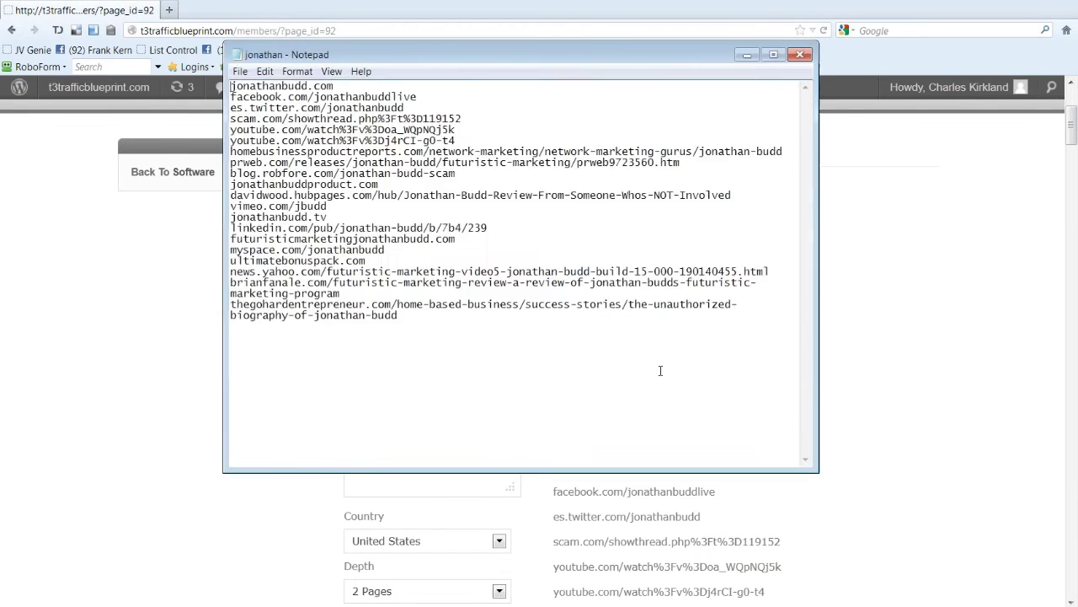
key(ctrl+a)
click(886, 247)
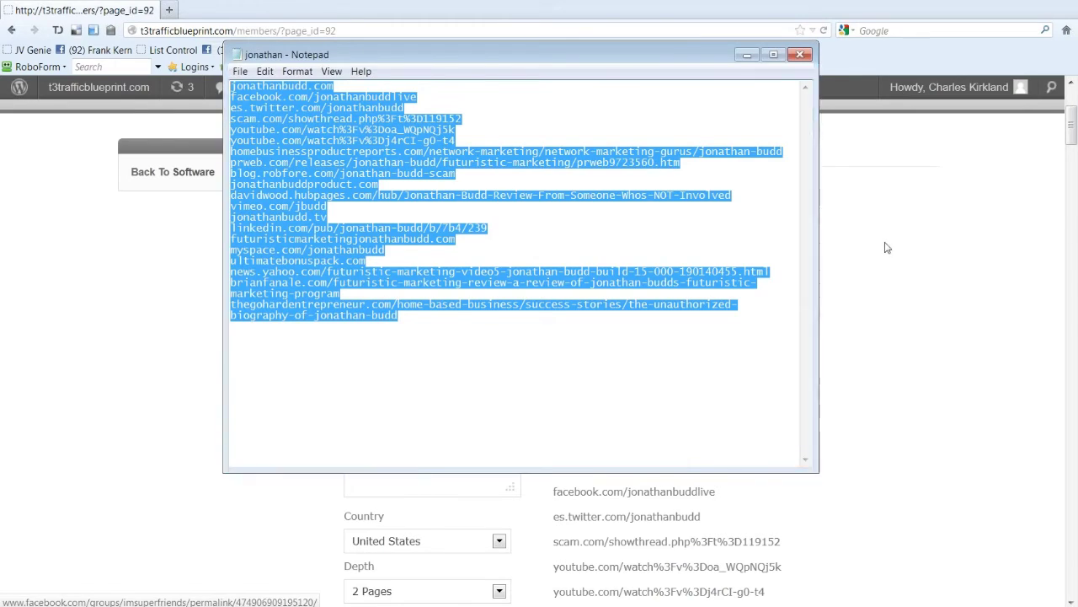
click(632, 312)
click(572, 451)
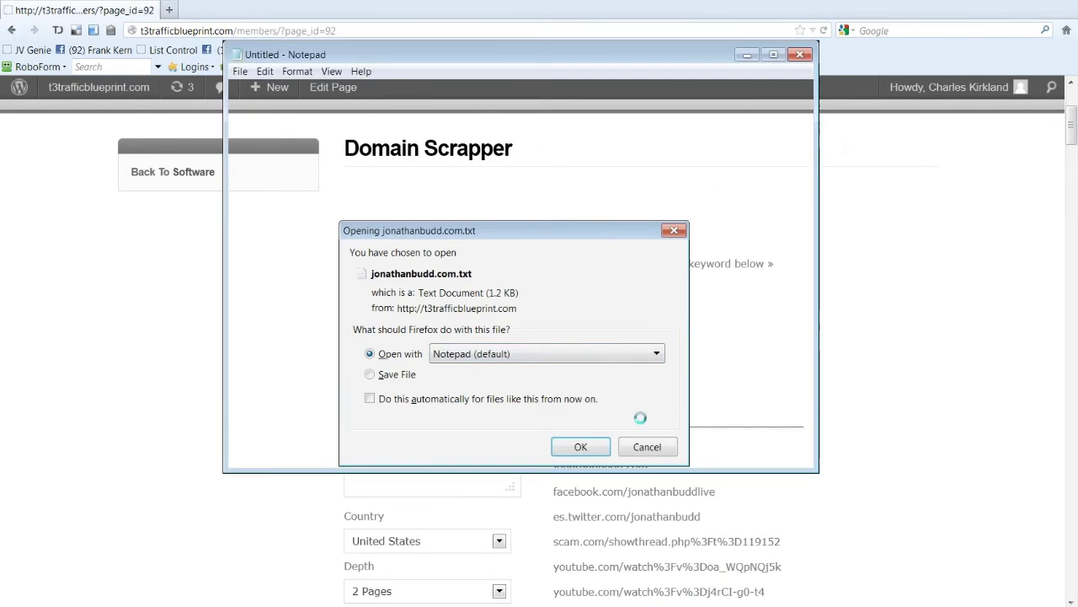
key(ctrl+End)
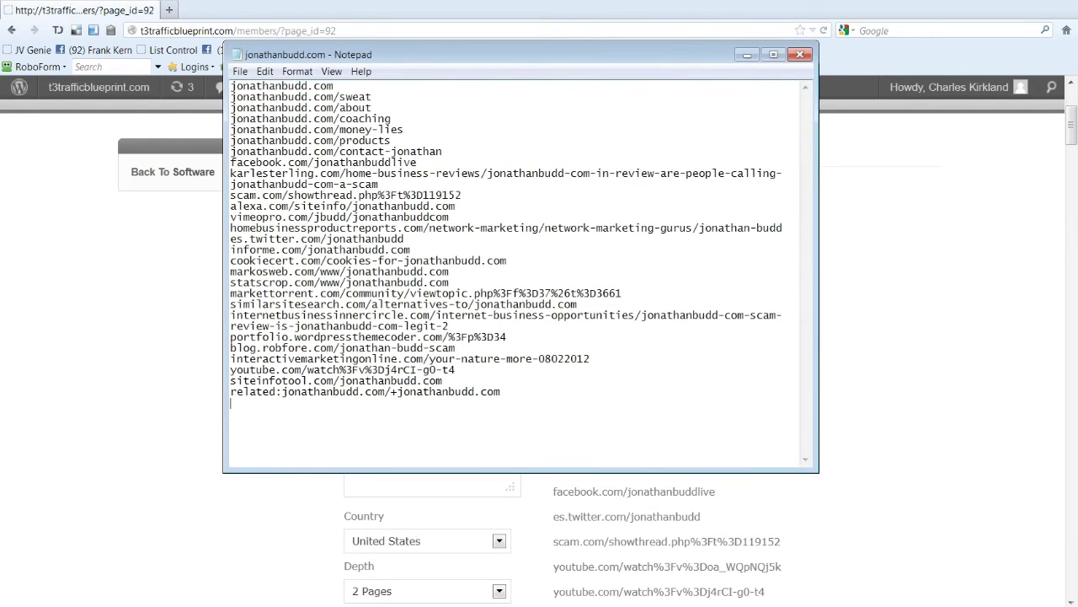
key(ctrl+a)
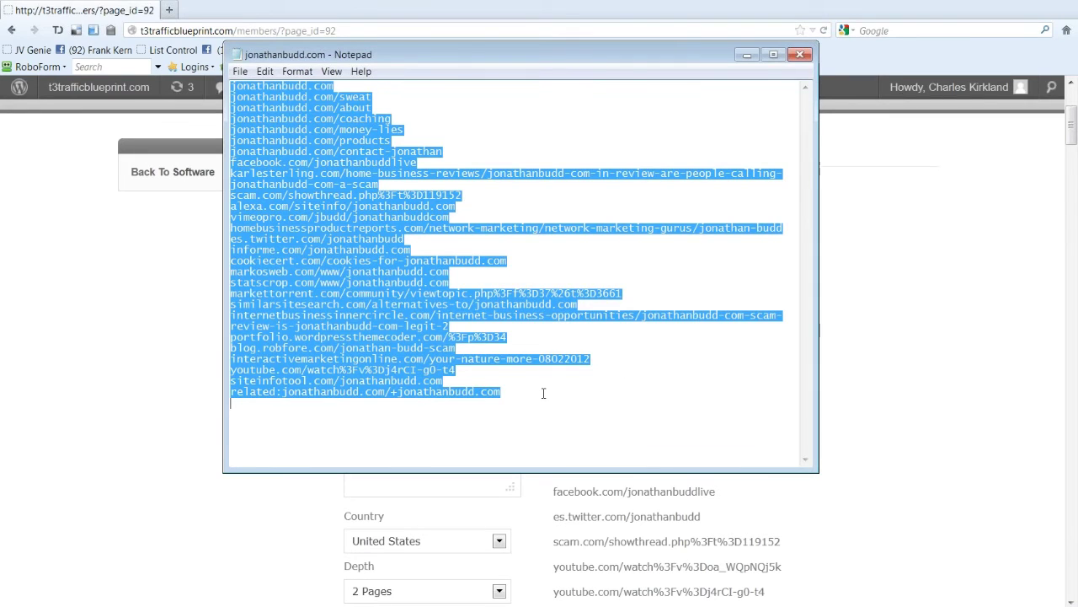
click(544, 393)
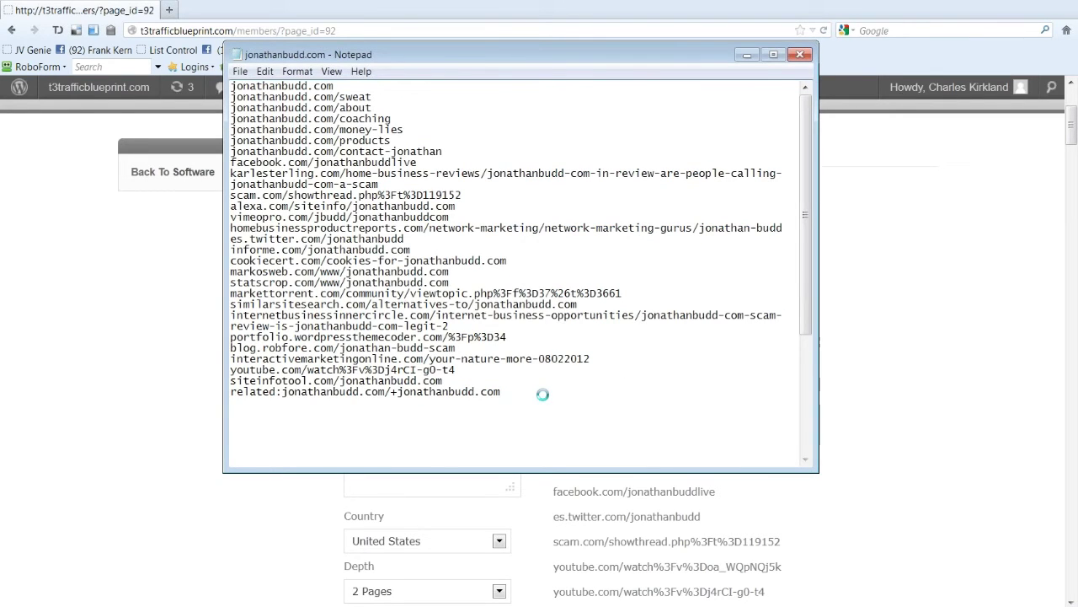
key(ctrl+v)
key(ctrl+a)
key(ctrl+x)
click(801, 54)
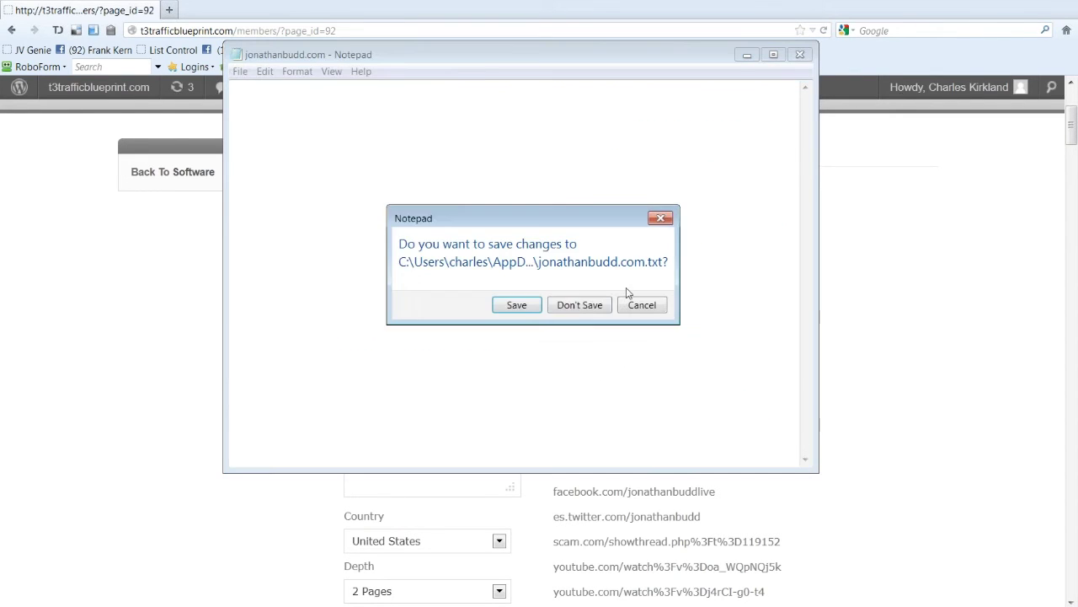
click(590, 305)
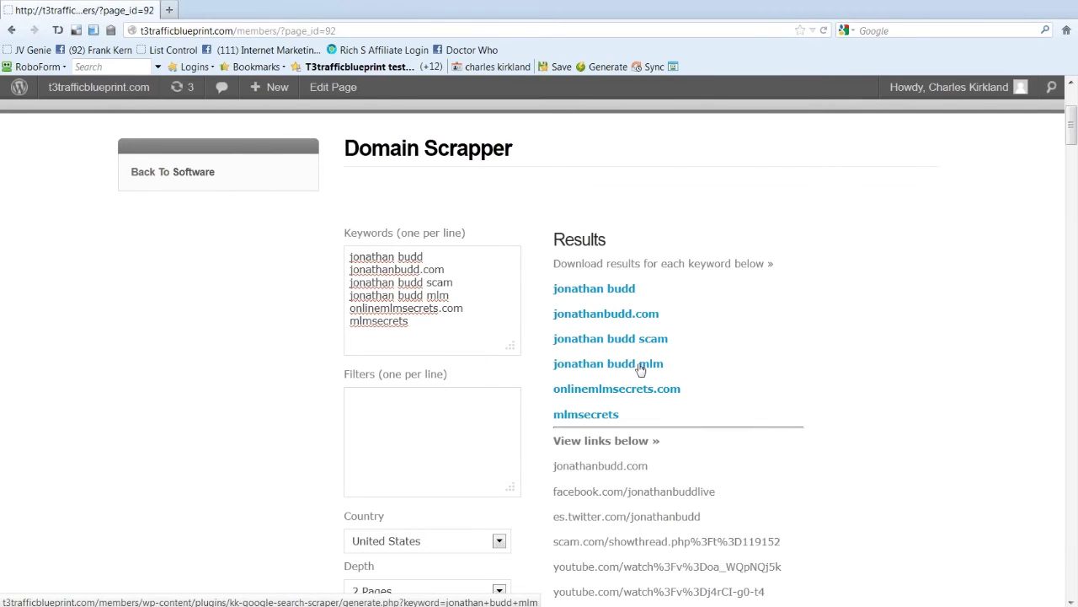
Step: Open the fourth keyword's result list, clear it, and close Notepad without saving
click(640, 367)
click(589, 455)
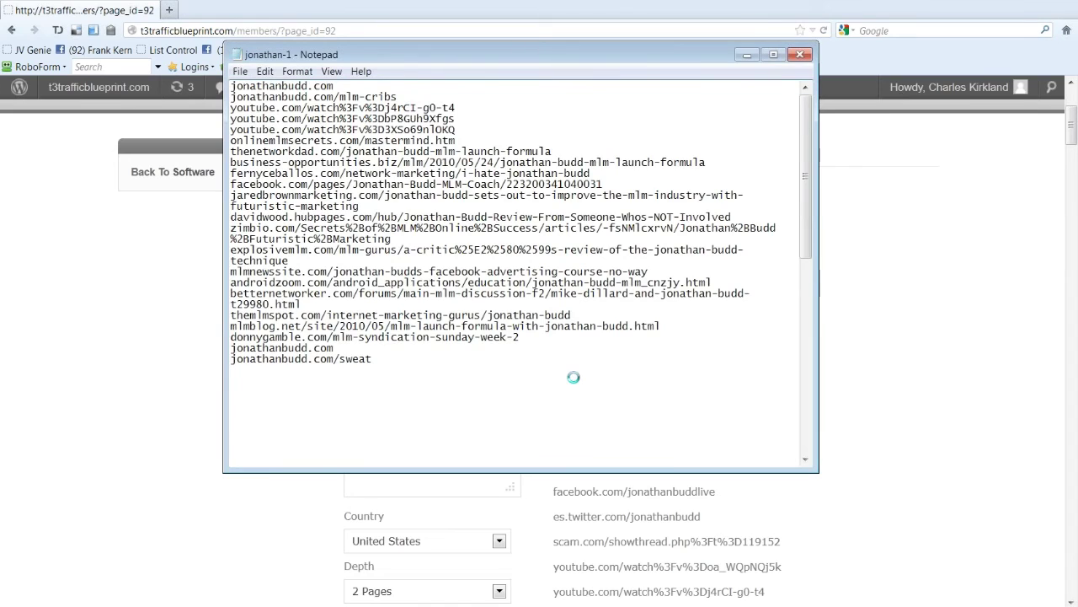
key(ctrl+a)
key(Delete)
click(800, 54)
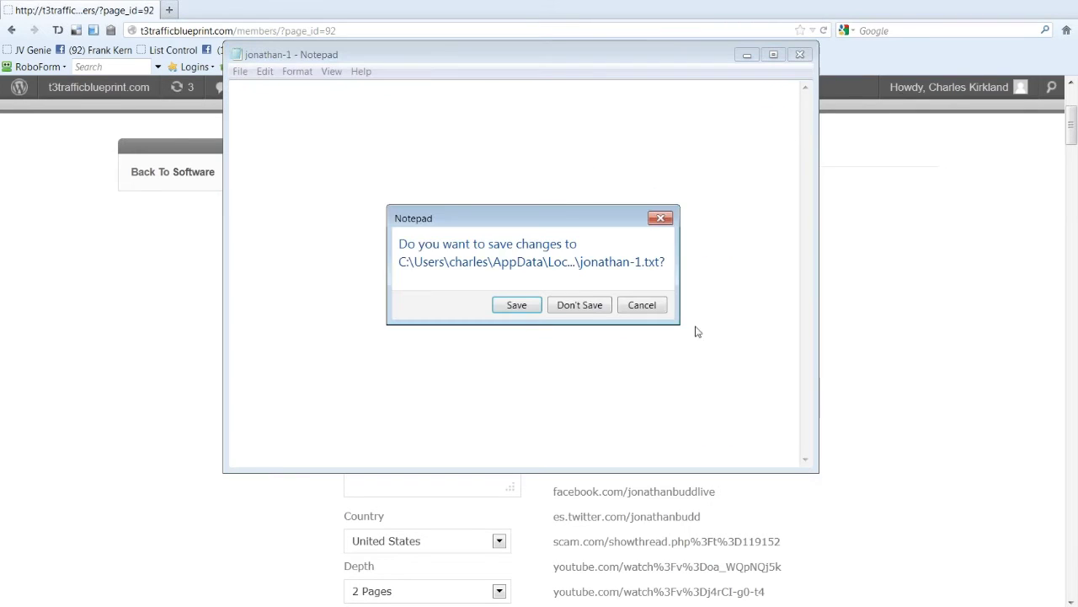
click(581, 305)
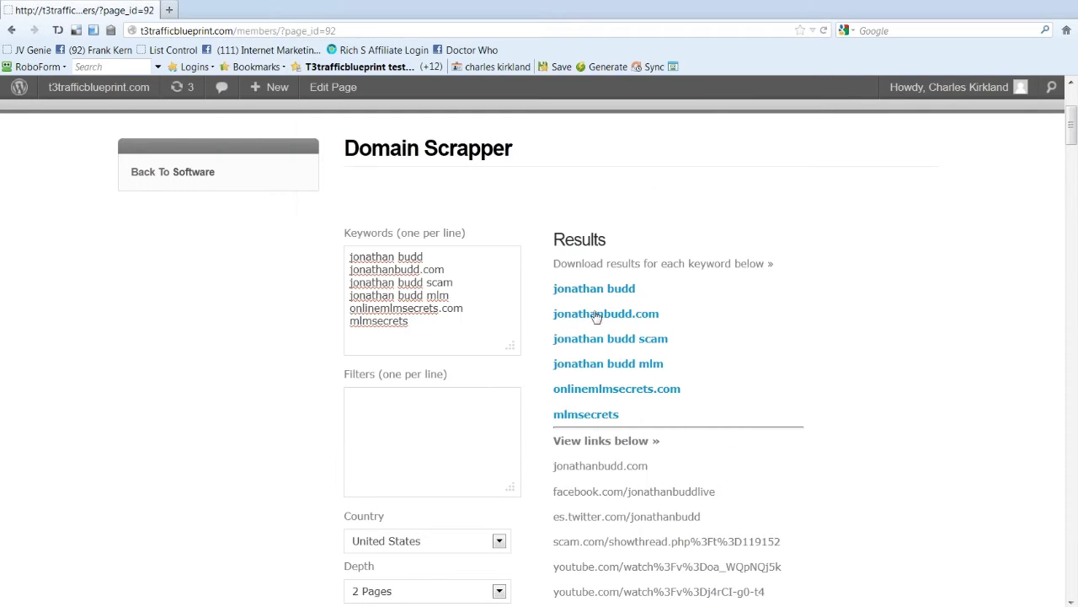
Step: Cut the whole mlmsecrets link list, close it unsaved, and add blank lines after the fourth keyword in Notepad++
click(615, 415)
click(578, 446)
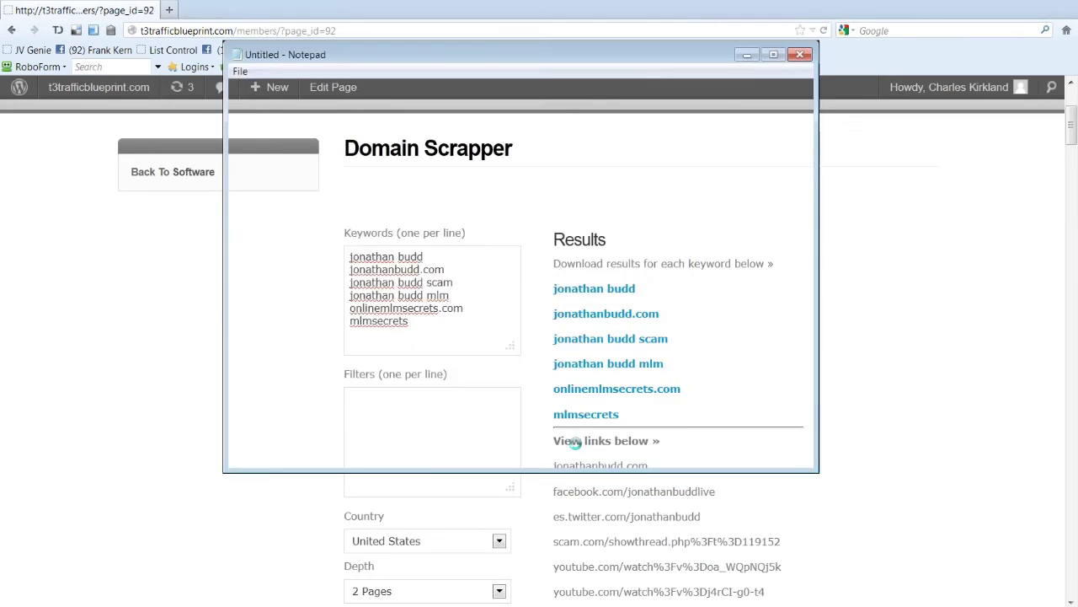
key(ctrl+a)
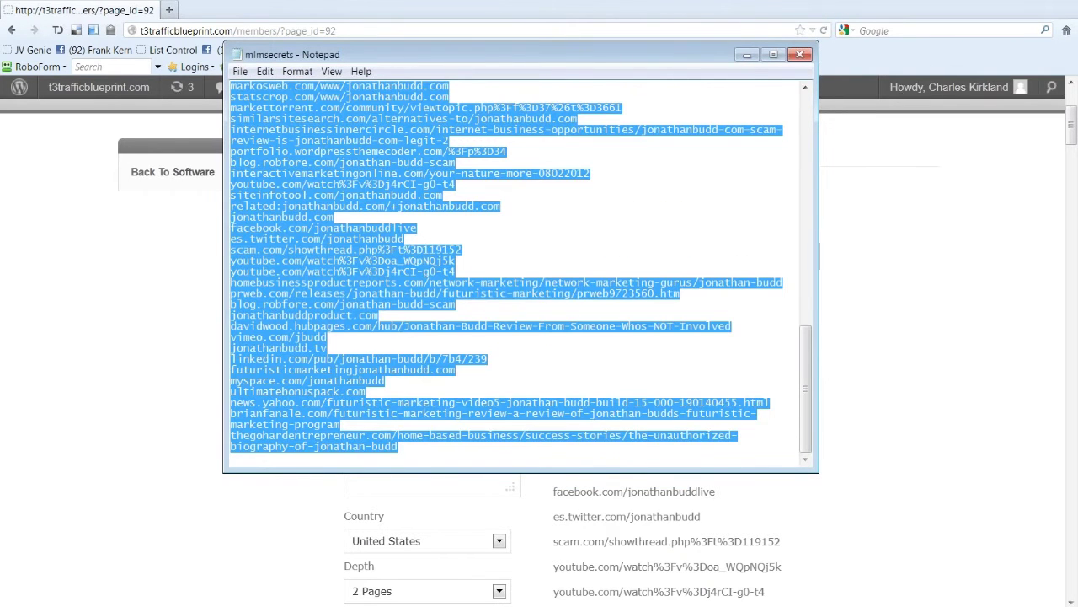
key(ctrl+x)
click(800, 54)
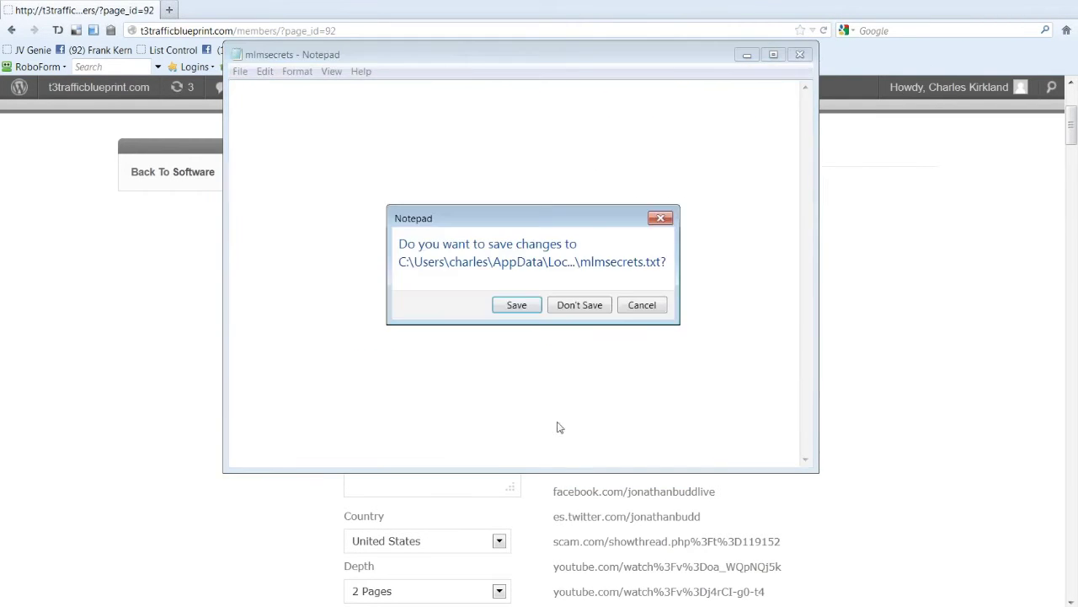
click(580, 305)
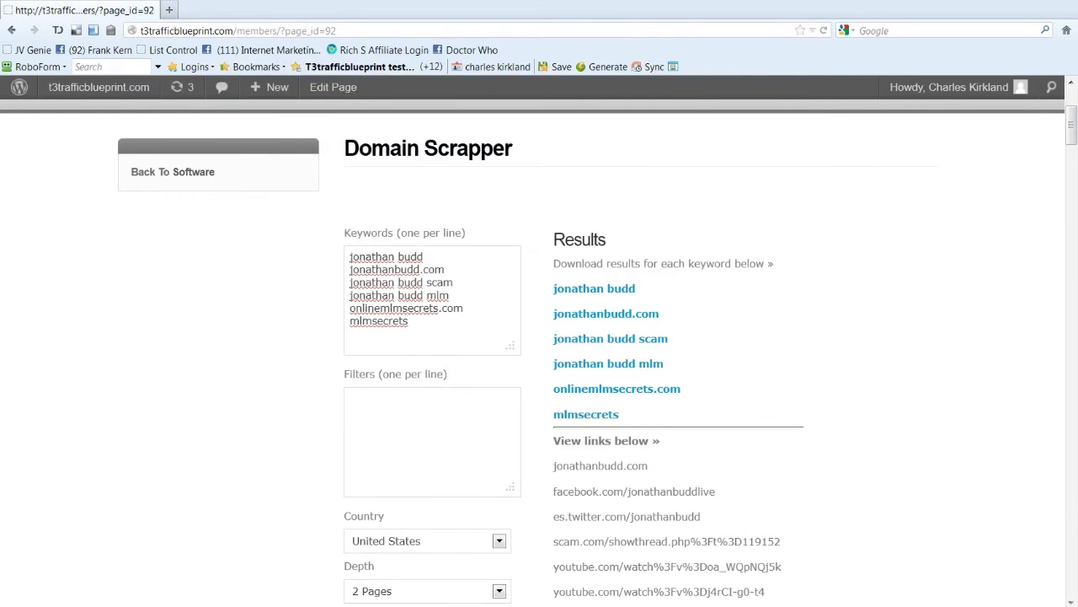
key(alt+Tab)
click(638, 248)
key(Return)
key(Return)
Step: Paste the mlmsecrets links below the keywords, widen Notepad++ to review them, and return to the scraper
key(ctrl+v)
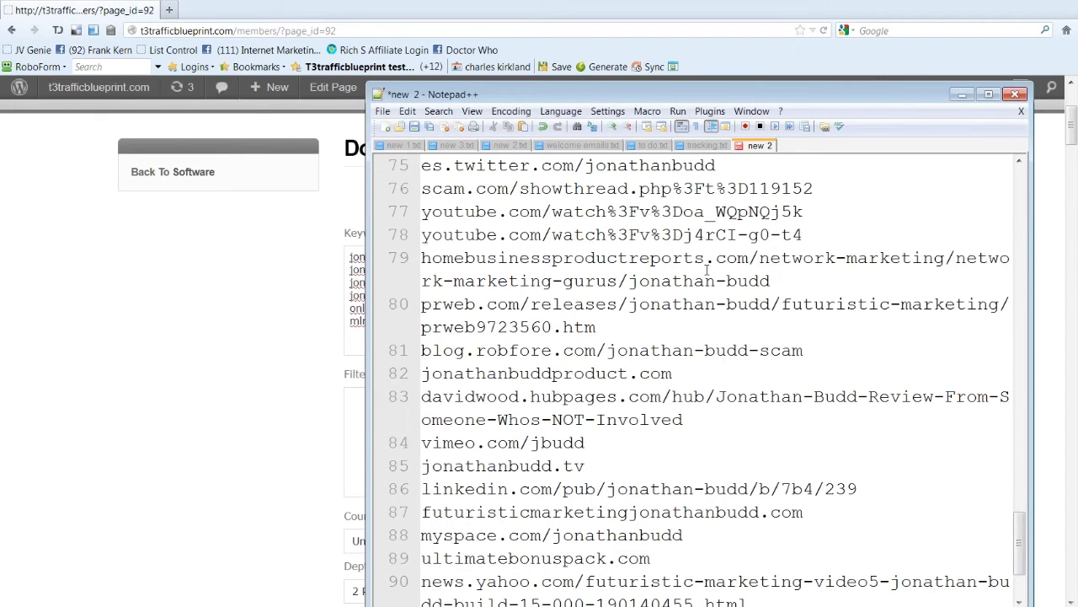
scroll(706, 268, up, 1)
scroll(706, 269, up, 6)
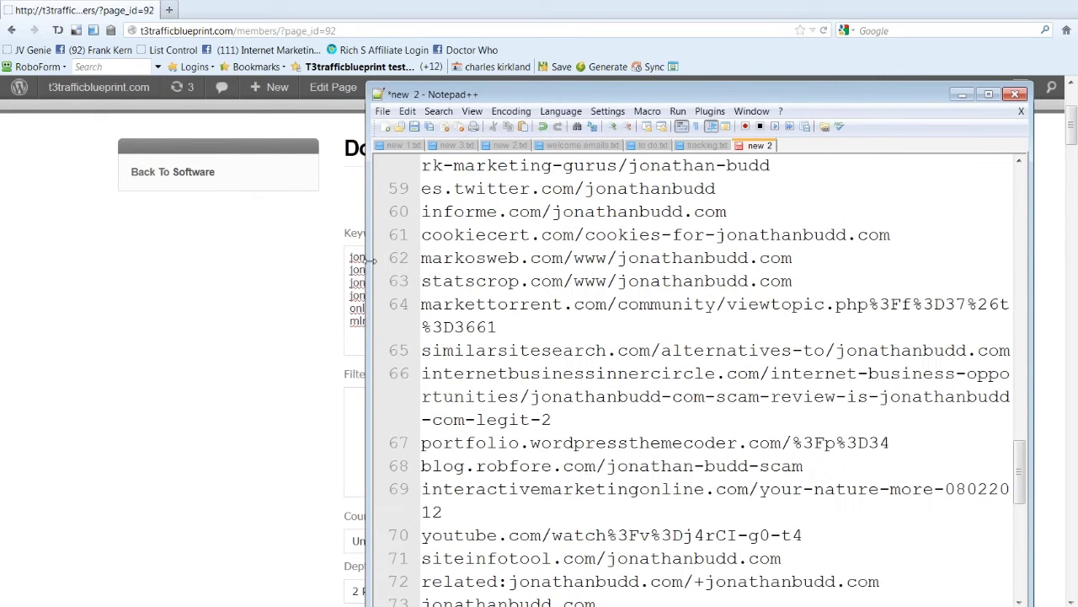
drag(368, 260, 137, 259)
drag(1023, 470, 1022, 202)
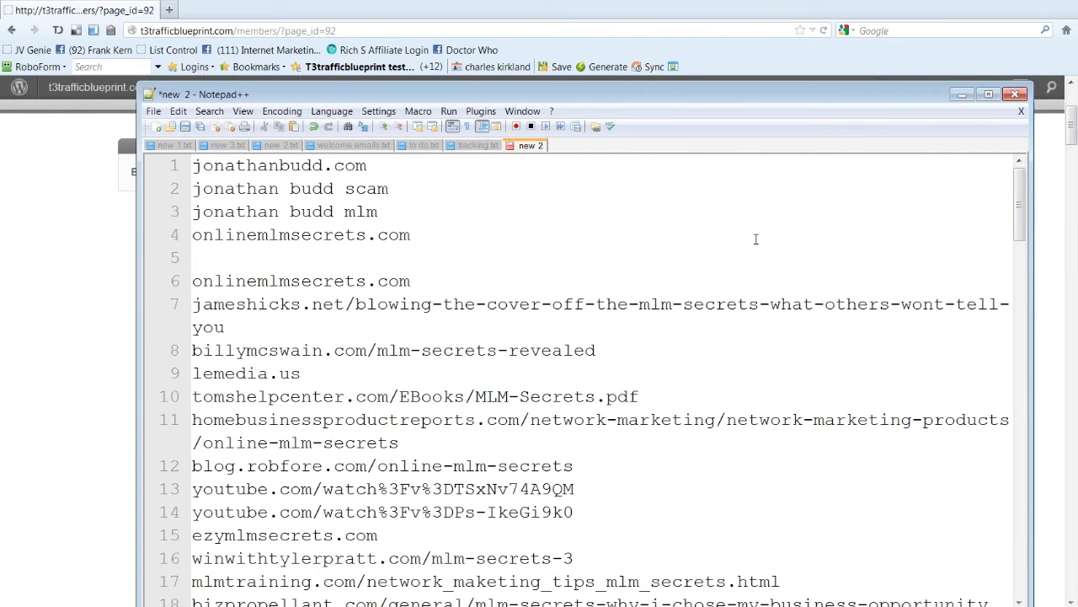
click(692, 2)
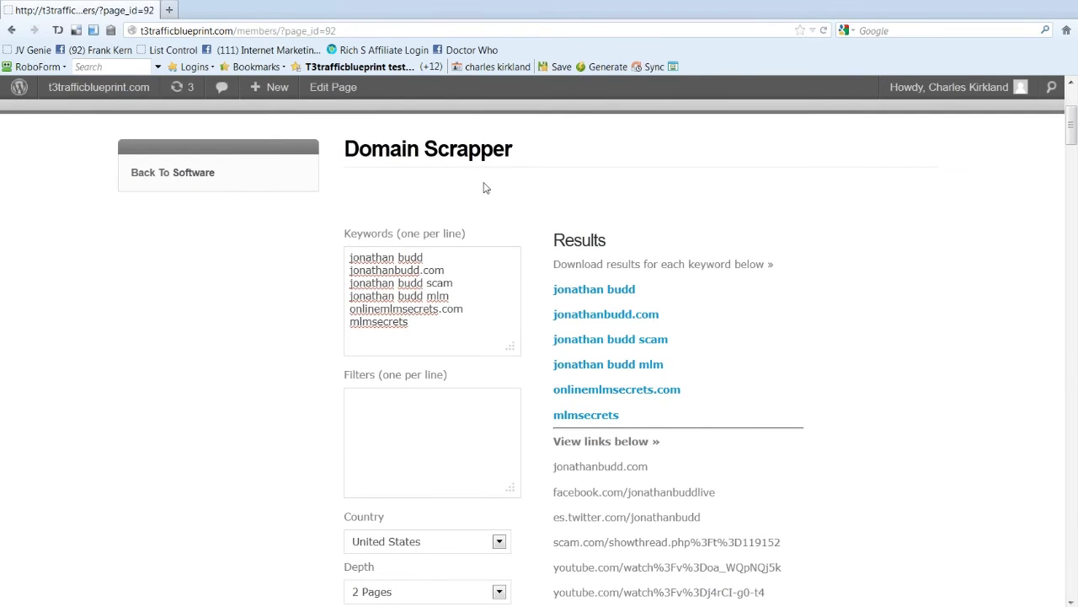
Step: Replace all keywords with 'MLM' and scrape its links
scroll(483, 188, down, 3)
drag(455, 231, 245, 118)
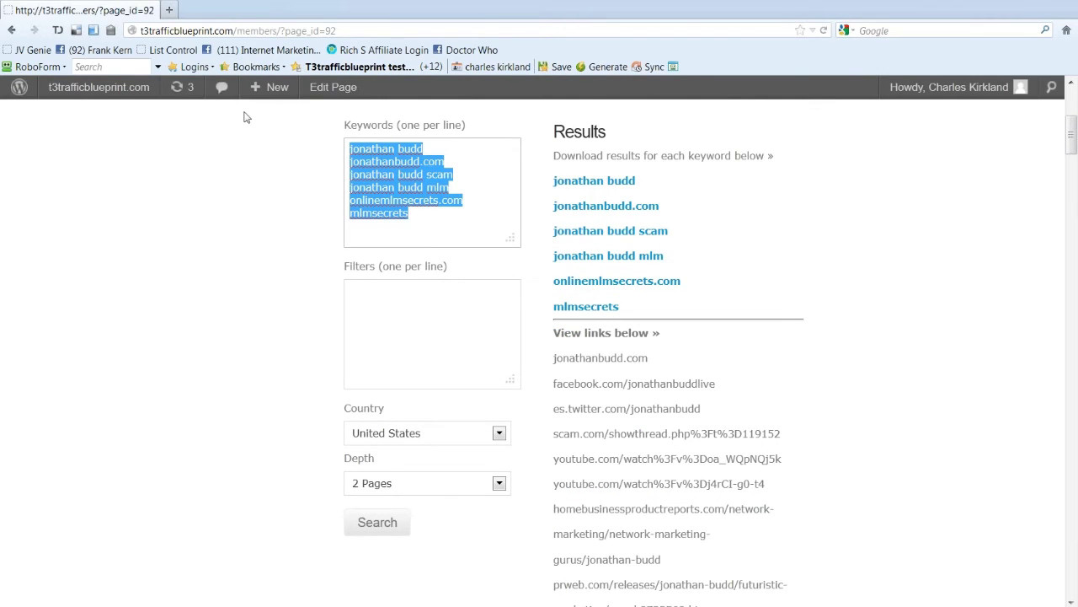
text(MLM)
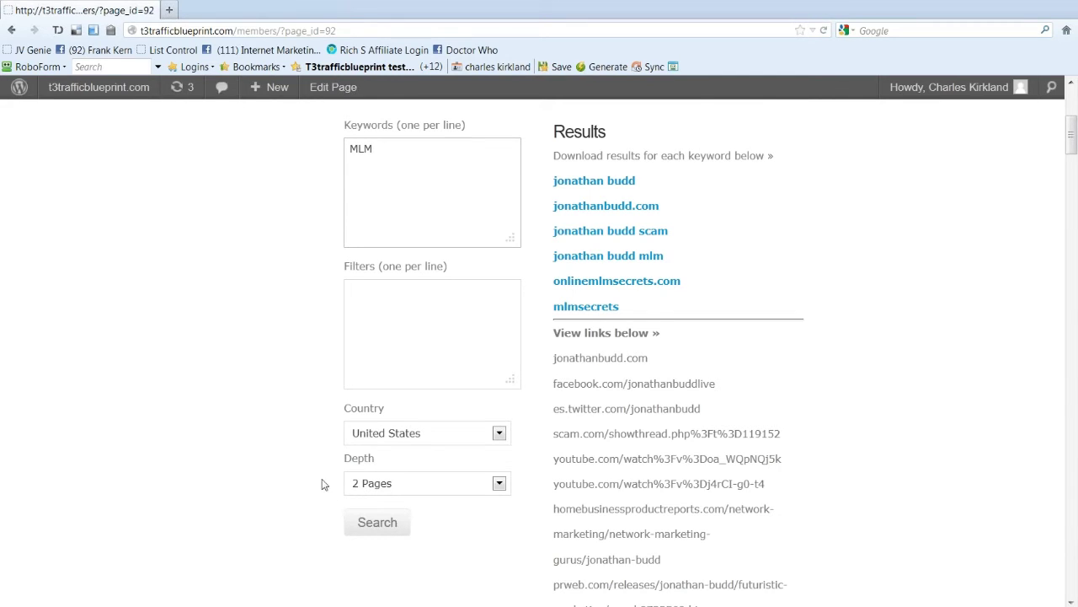
scroll(413, 264, up, 3)
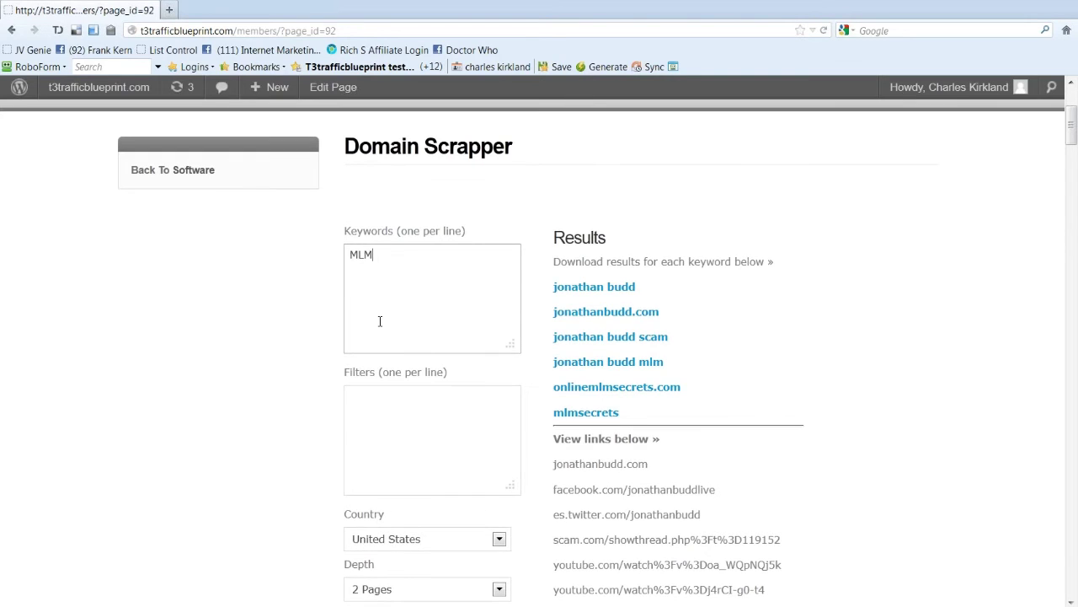
scroll(375, 379, down, 4)
click(366, 444)
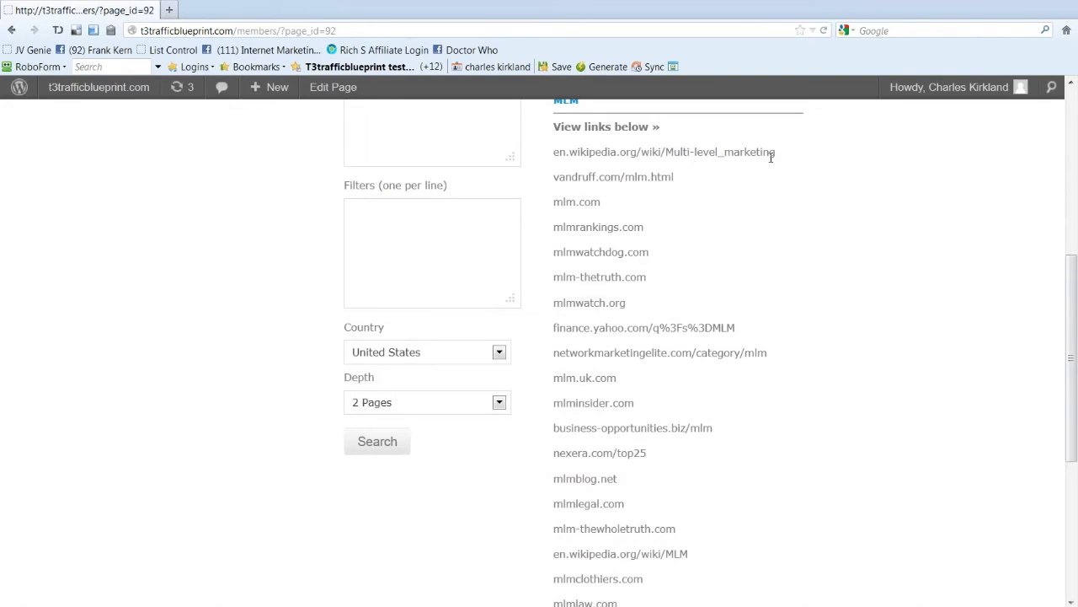
Step: Review the scraped MLM links, starting with the Wikipedia entry
drag(776, 154, 560, 153)
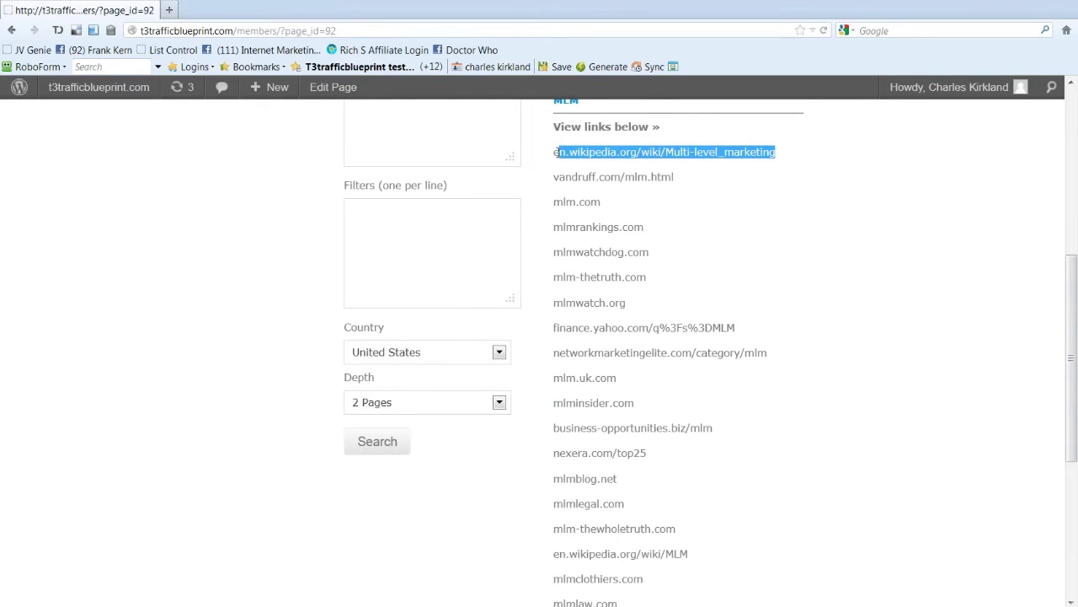
click(834, 213)
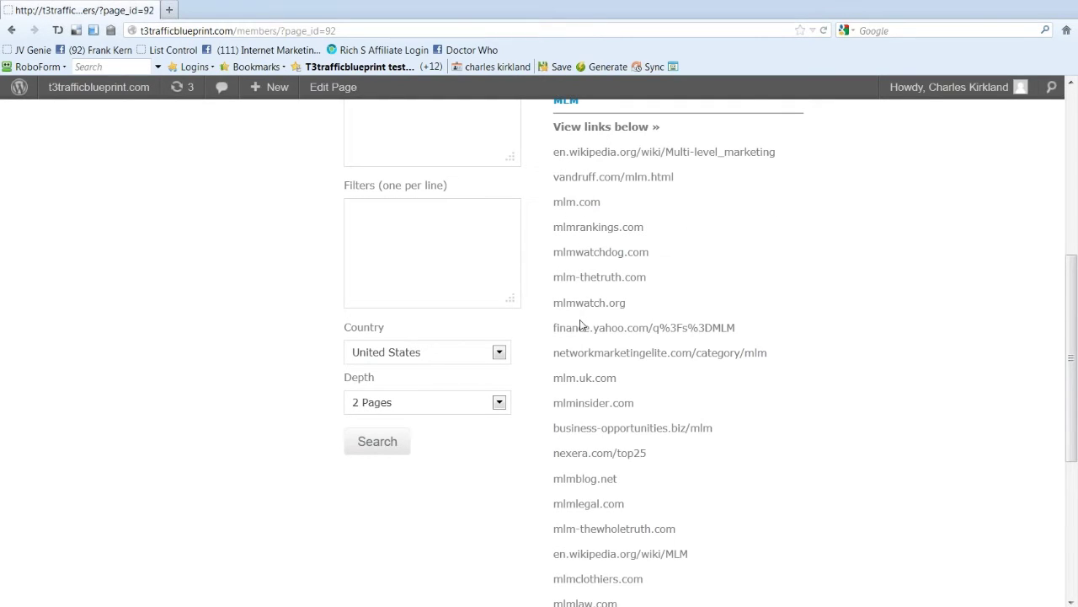
scroll(580, 327, down, 3)
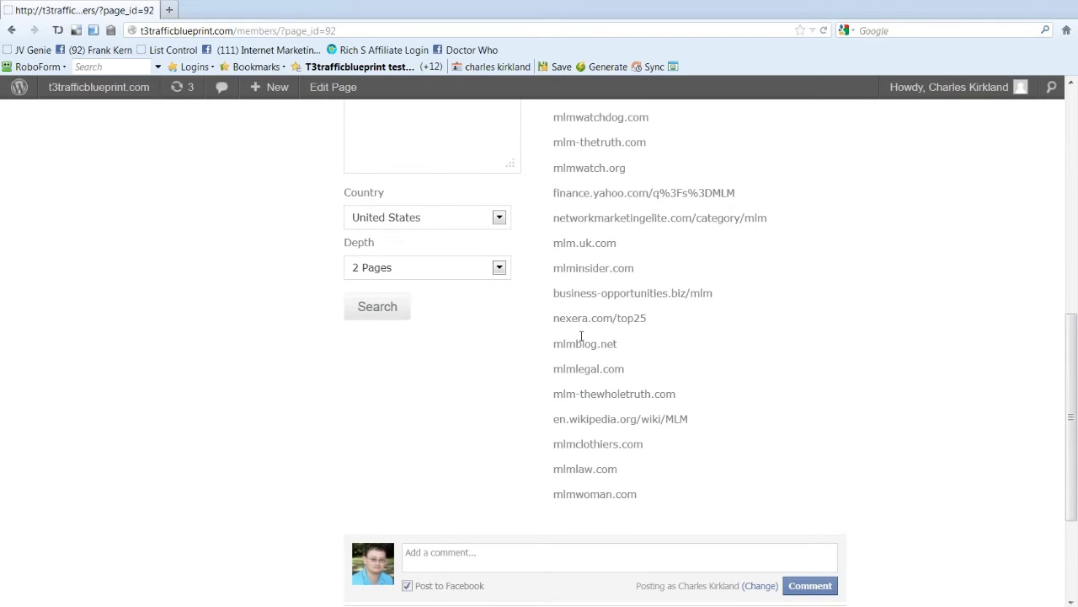
scroll(590, 337, down, 1)
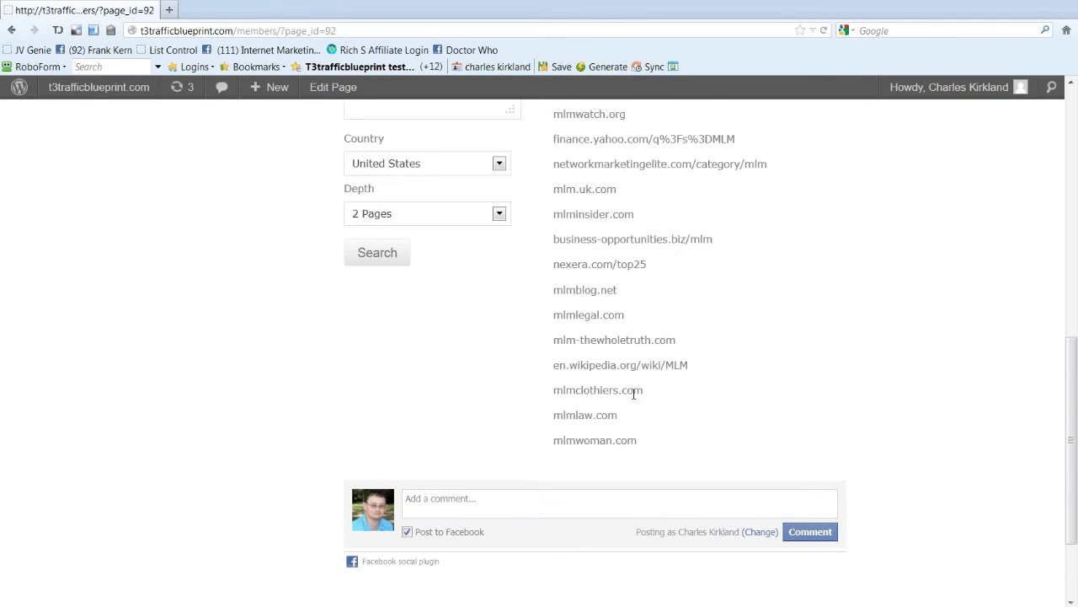
scroll(657, 171, up, 4)
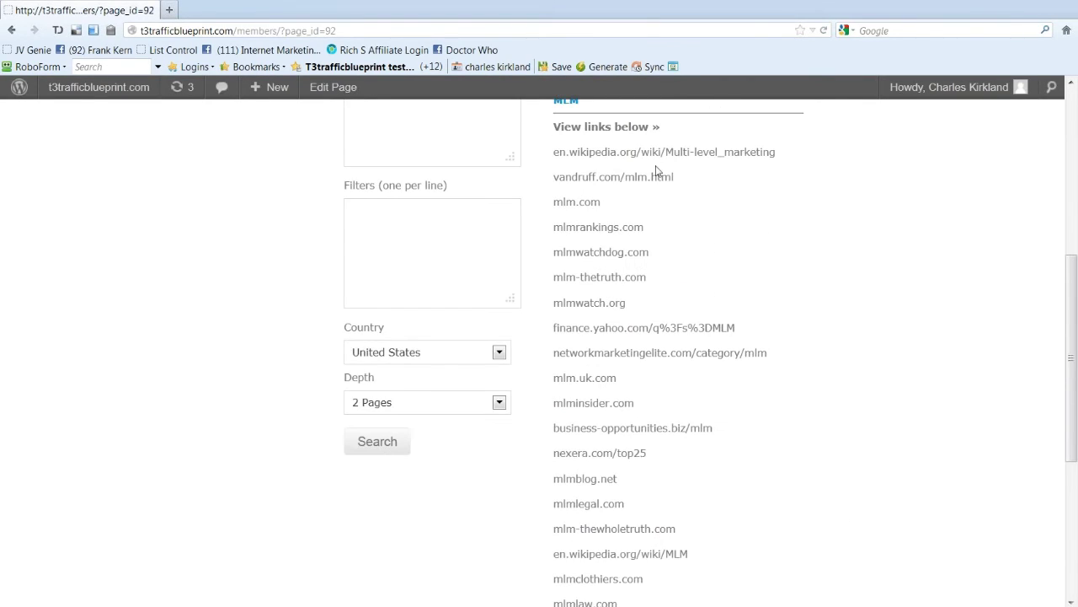
scroll(657, 171, up, 3)
Step: Open MLM.txt in Notepad, cut all its links, and close it saving the emptied file
click(575, 233)
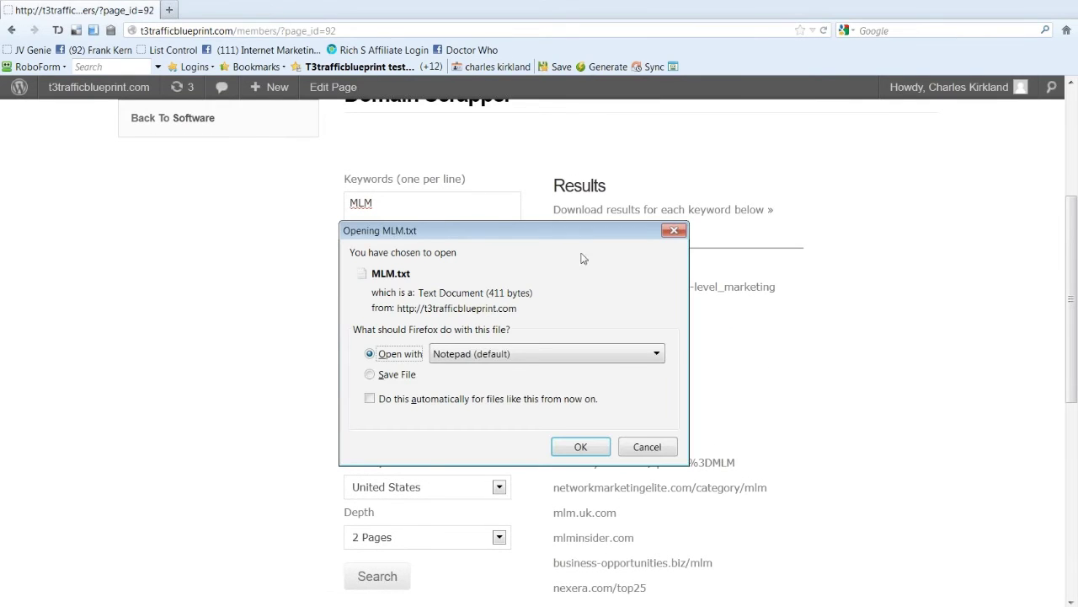
click(593, 442)
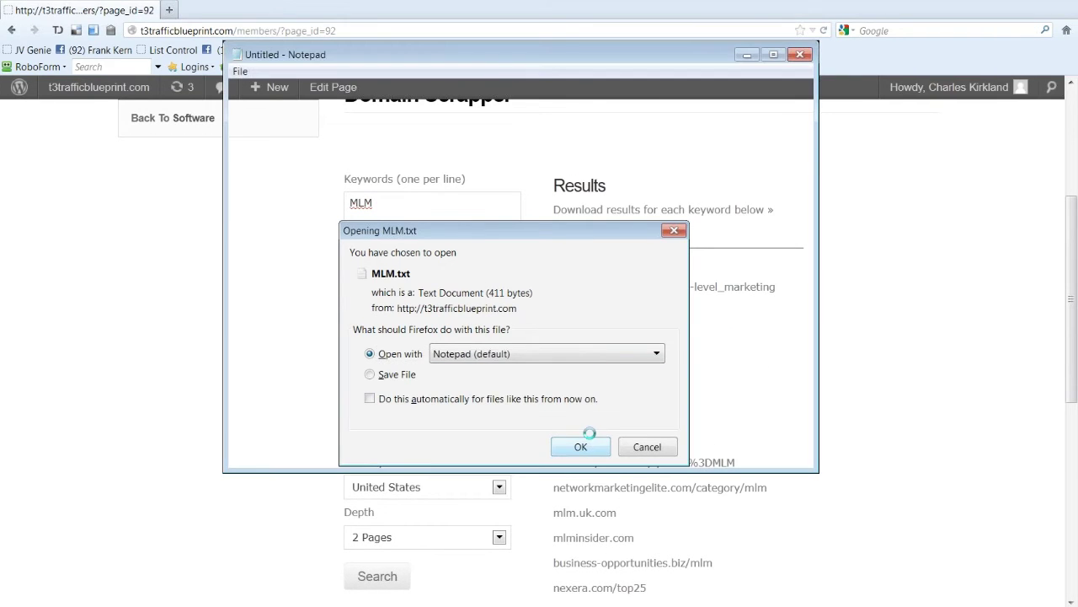
key(ctrl+a)
key(ctrl+x)
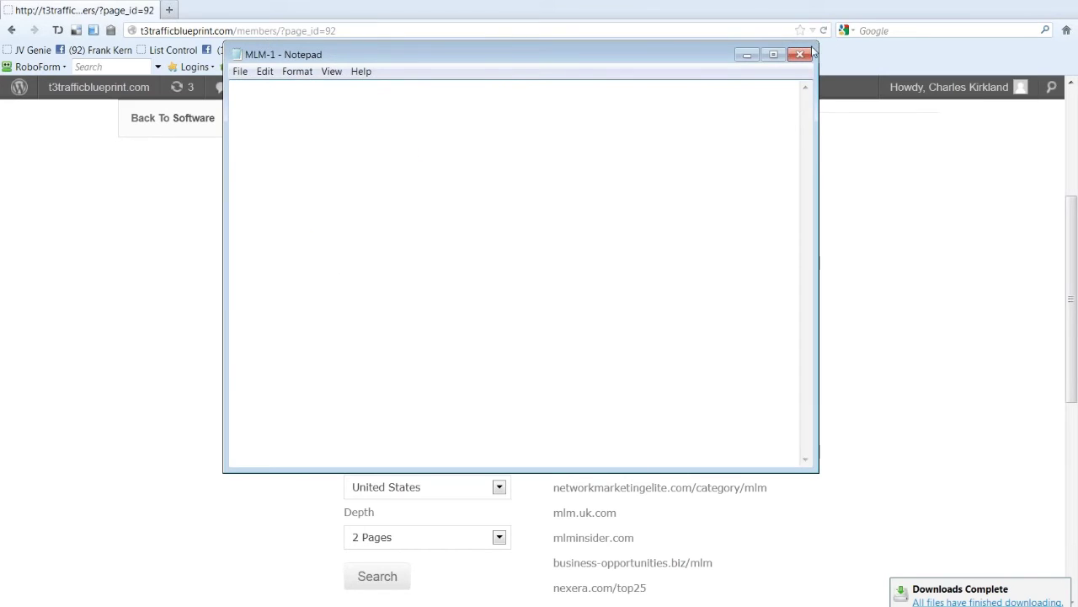
click(807, 54)
click(580, 308)
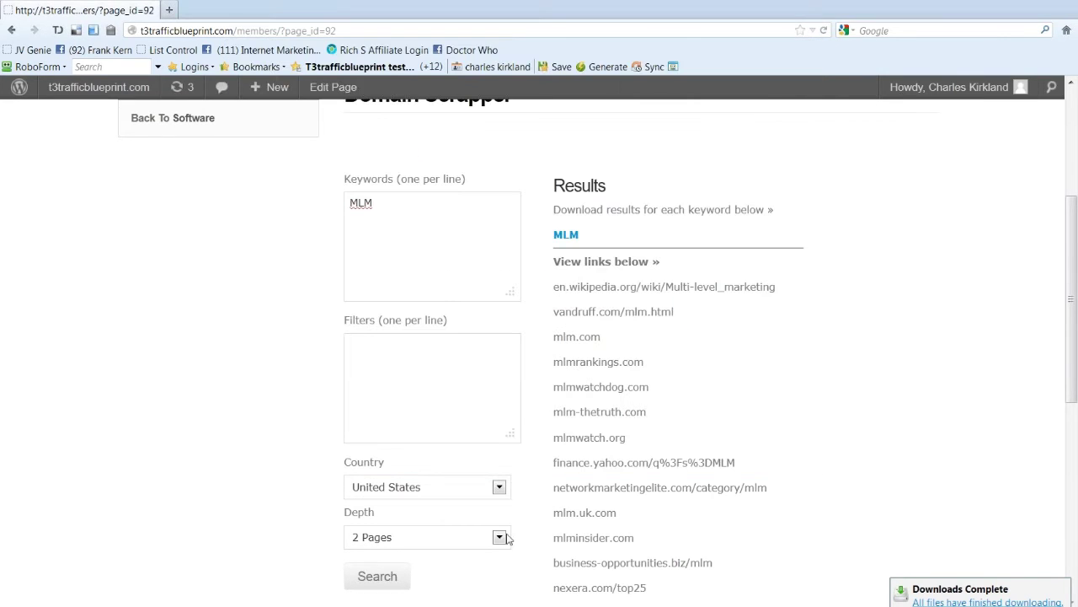
Step: Delete the finance.yahoo.com link on line 12 of the Notepad++ list
key(alt+Tab)
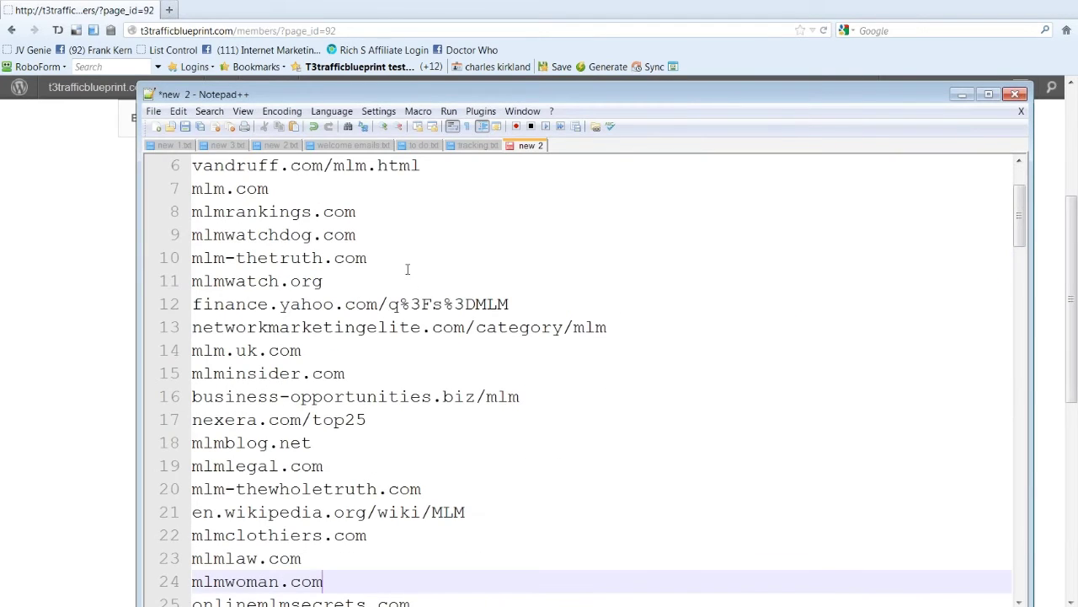
drag(551, 314, 162, 306)
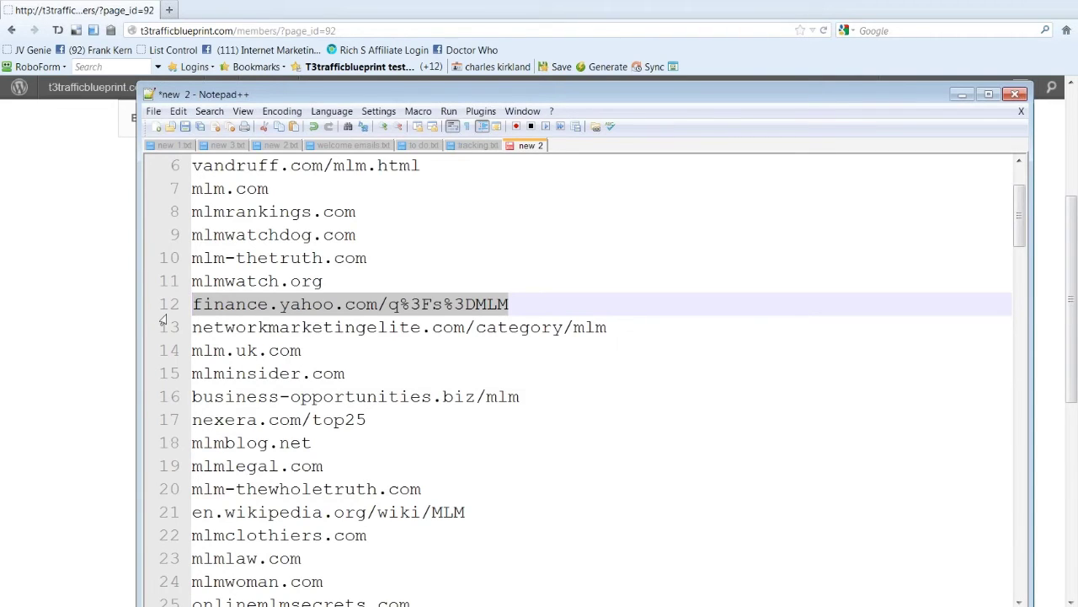
key(Delete)
key(Delete)
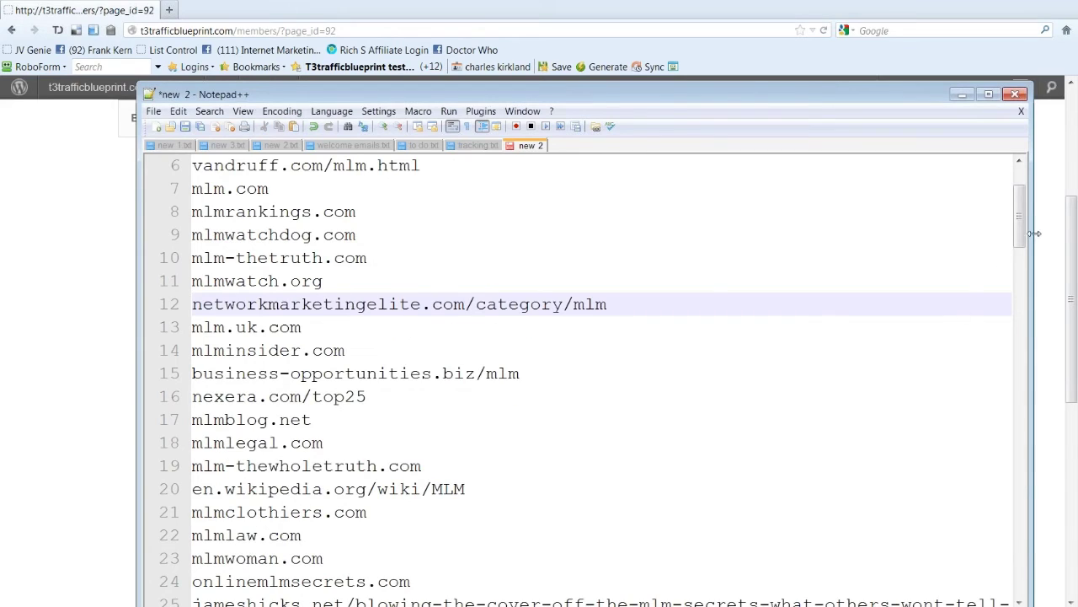
Step: Go to the end of the link list and enter the keyword 'mlm'
scroll(1025, 222, down, 1)
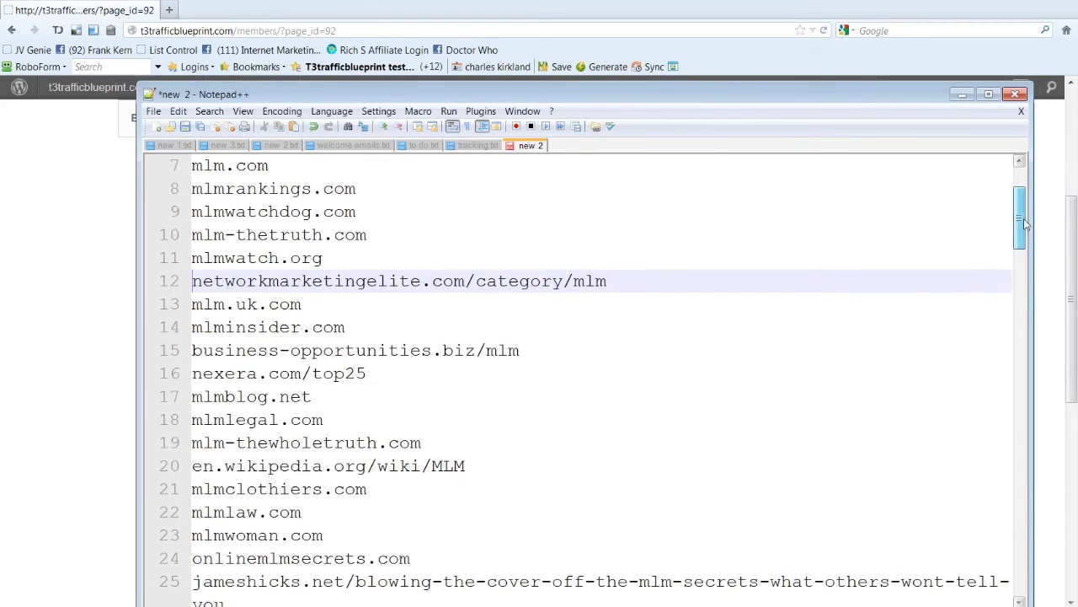
drag(1026, 223, 1017, 561)
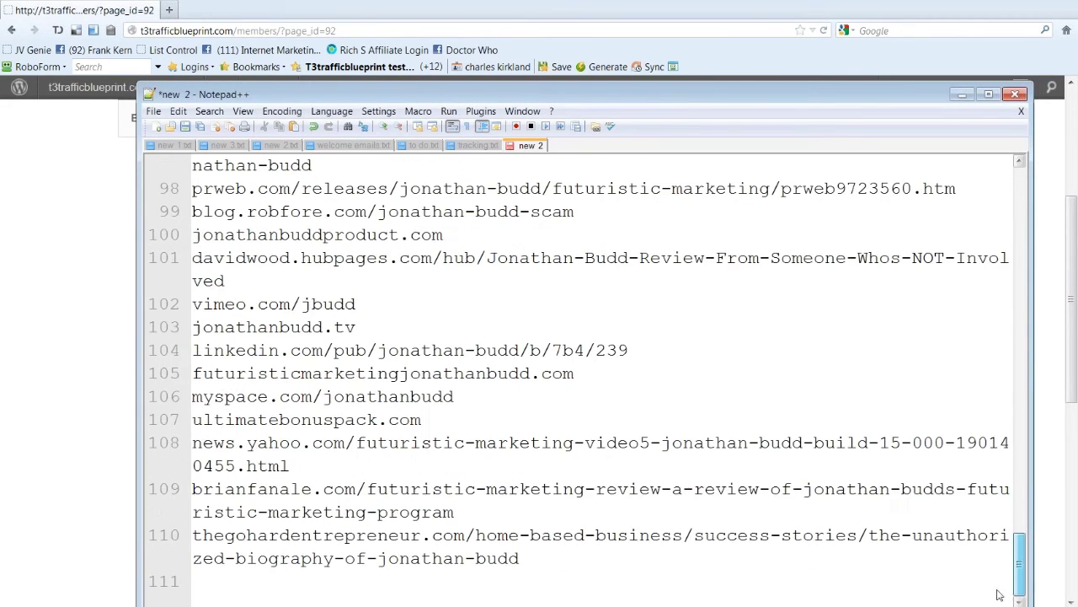
click(598, 554)
key(Down)
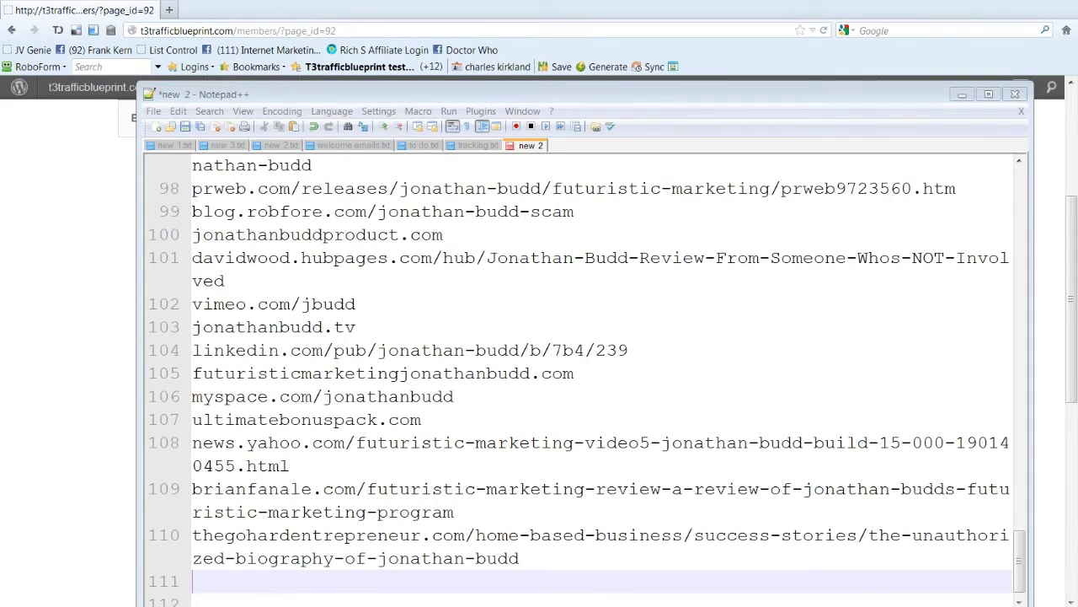
text(mlm)
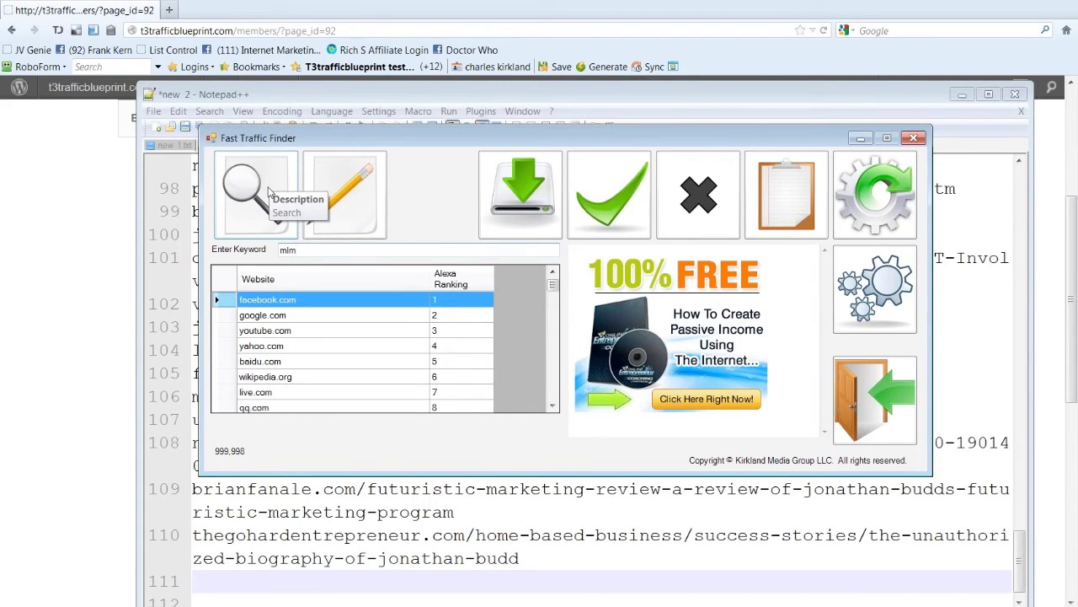
Step: Run the mlm keyword search, listing 393 sites topped by diamond-mine-mlm.com at 3965
click(268, 192)
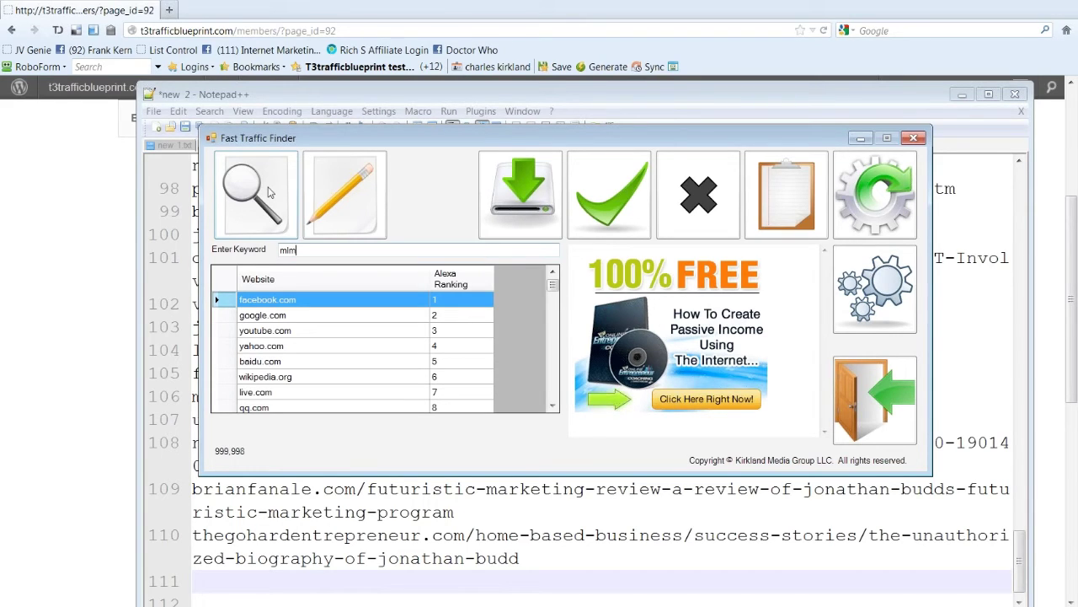
click(269, 192)
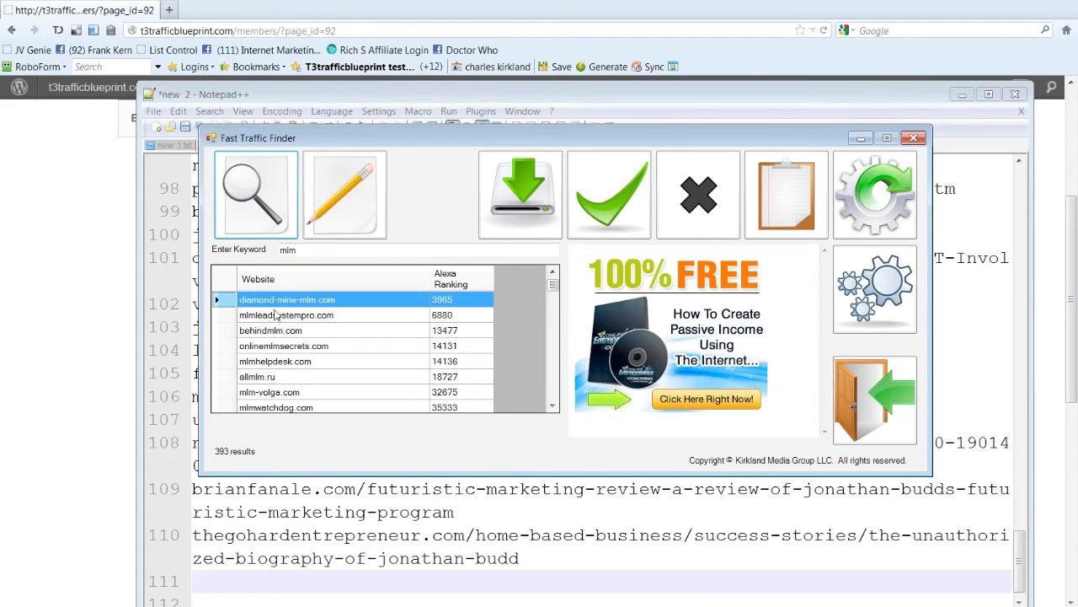
Step: Select the mlmhelpdesk.com row, ranked 14136, in the mlm results
click(288, 362)
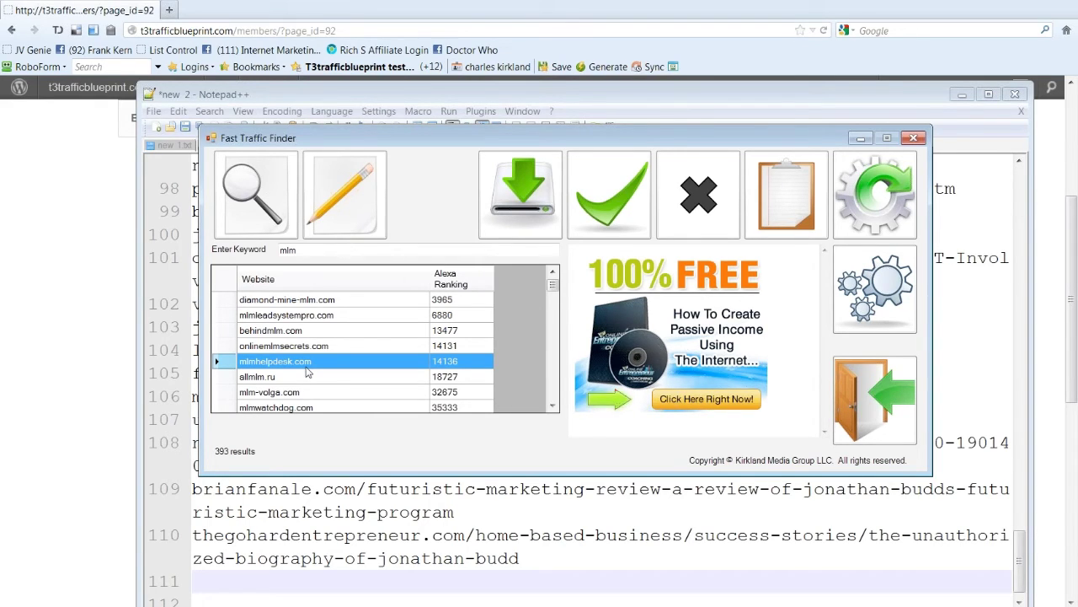
Step: Replace the keyword with helpdesk and search, returning 49 results led by askmehelpdesk.com
double_click(318, 253)
text(hel)
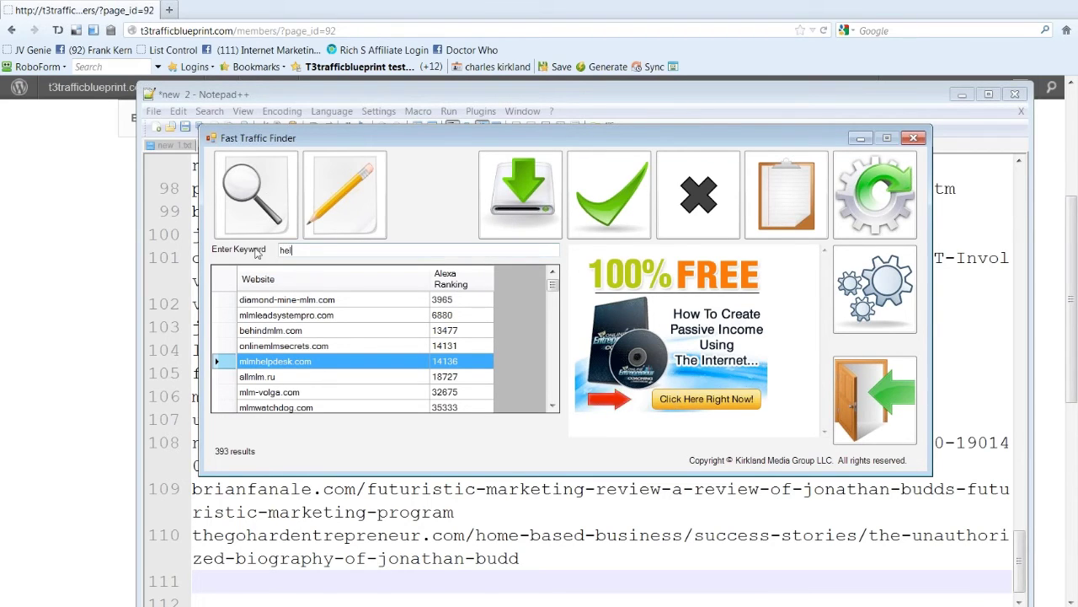
text(pdesk)
click(263, 207)
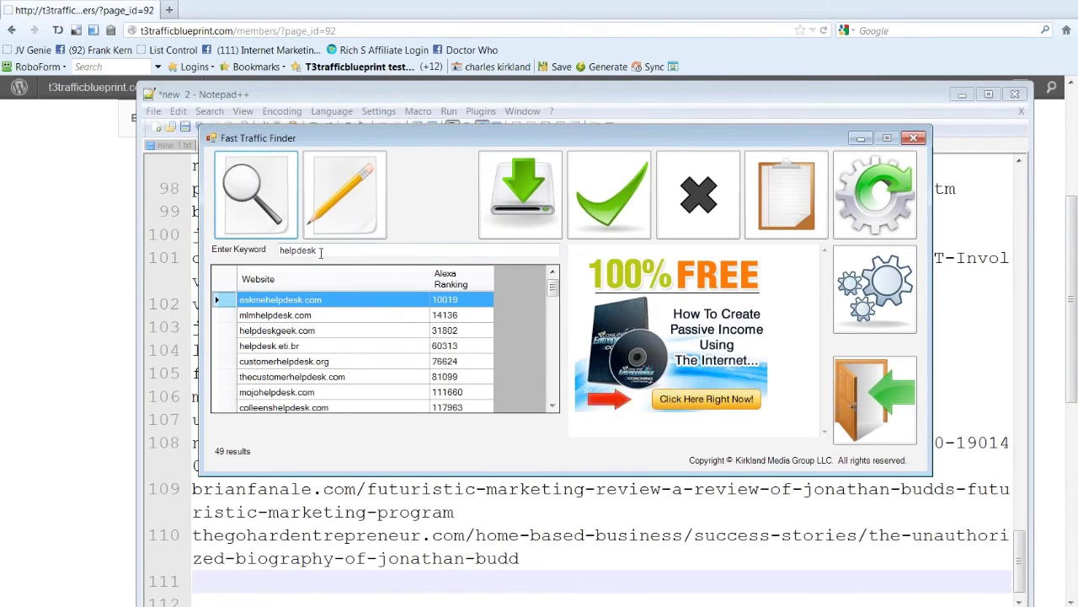
Step: Review helpdesk domains like customerhelpdesk.org, mojohelpdesk.com and ithelpdesksoftware.com, then select the keyword
click(280, 317)
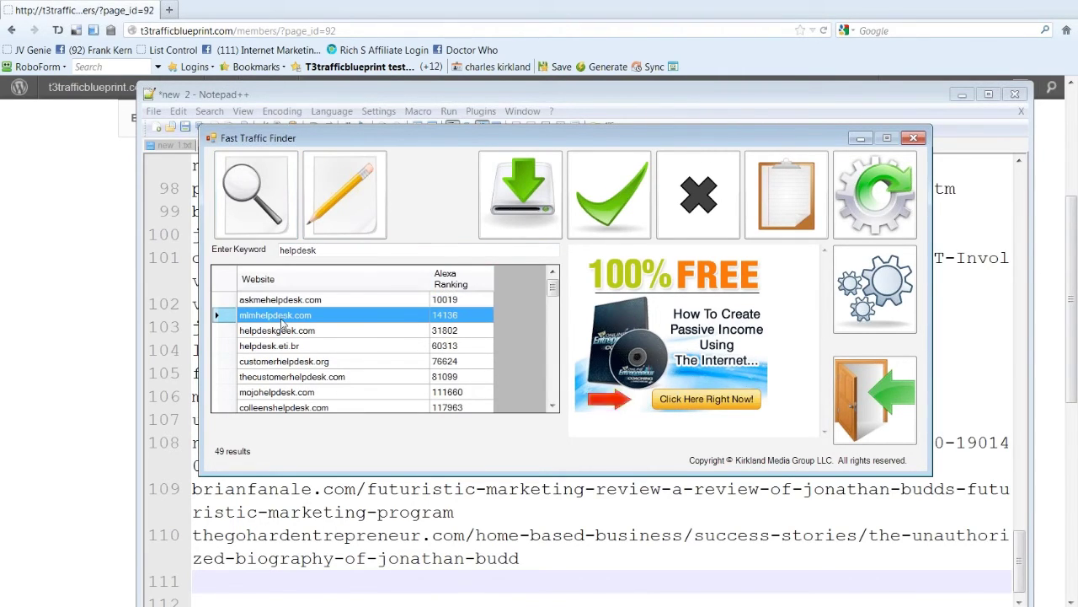
click(305, 363)
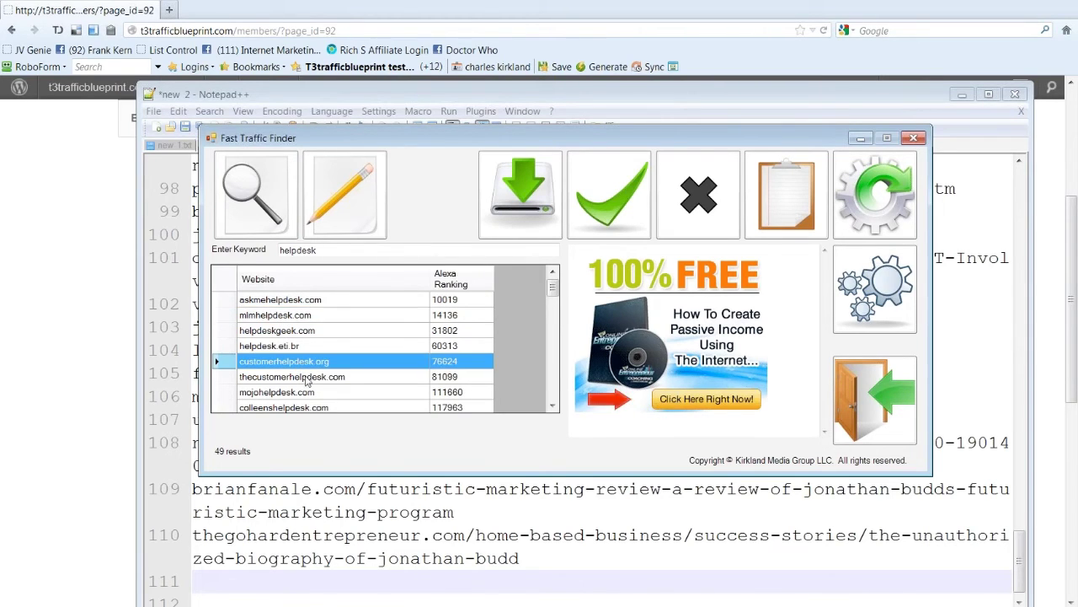
click(308, 378)
click(324, 394)
click(348, 407)
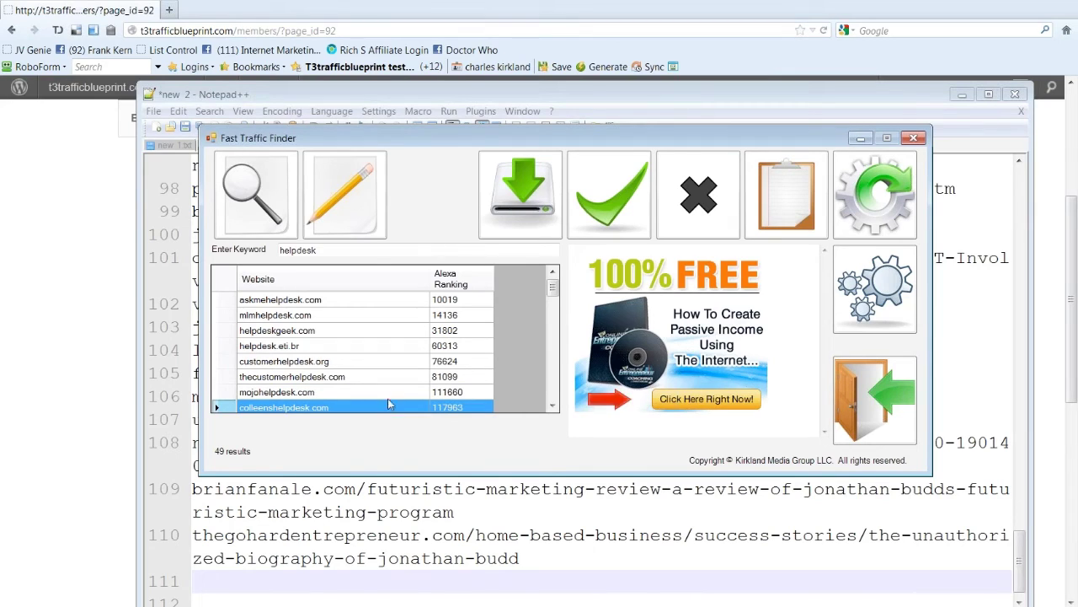
click(552, 407)
click(552, 407)
click(552, 407)
click(553, 407)
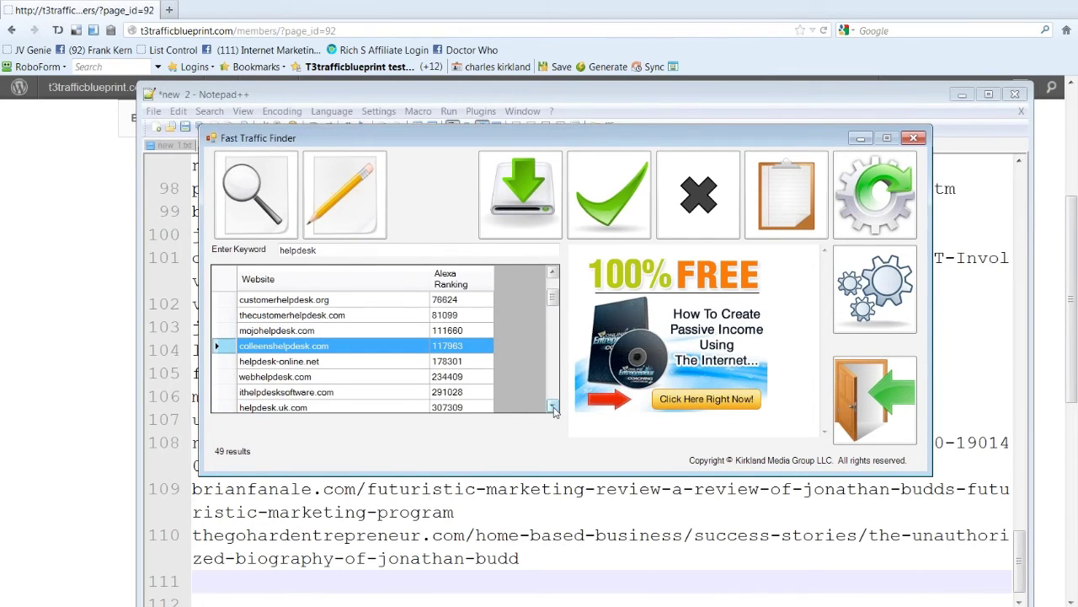
click(380, 394)
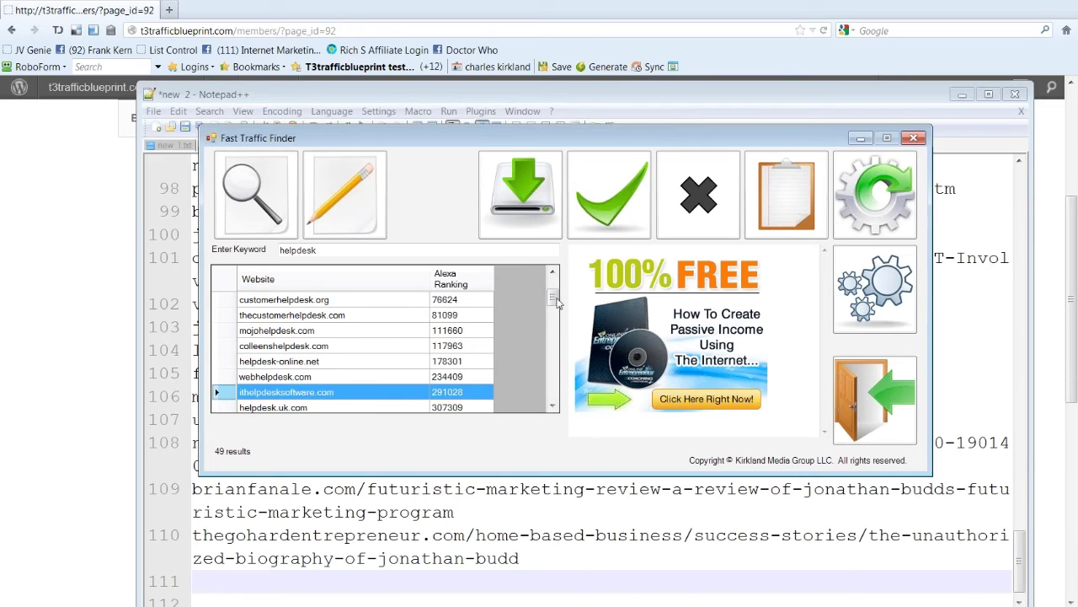
scroll(554, 290, up, 2)
double_click(299, 250)
Step: Search the keyword support, returning 618 results, and select acersupport.com
text(s)
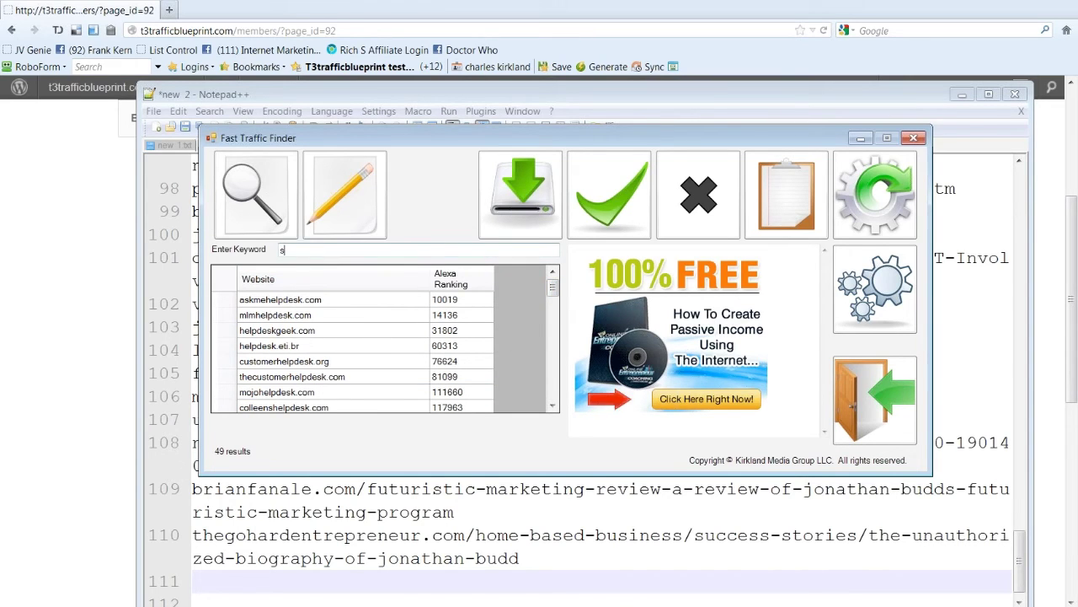
text(upport)
click(256, 168)
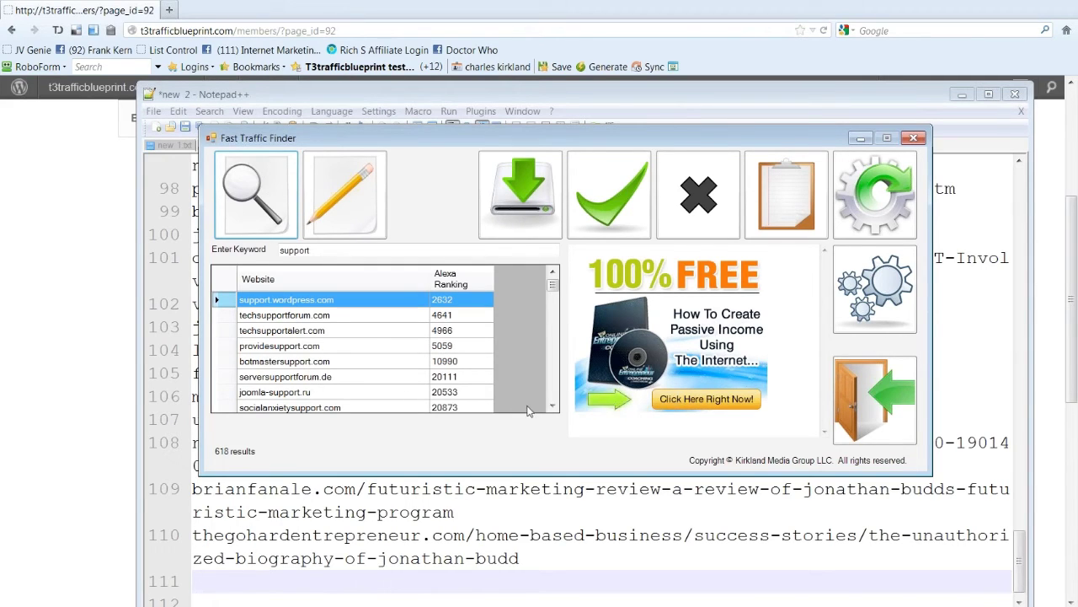
click(552, 407)
click(553, 407)
click(553, 407)
click(553, 407)
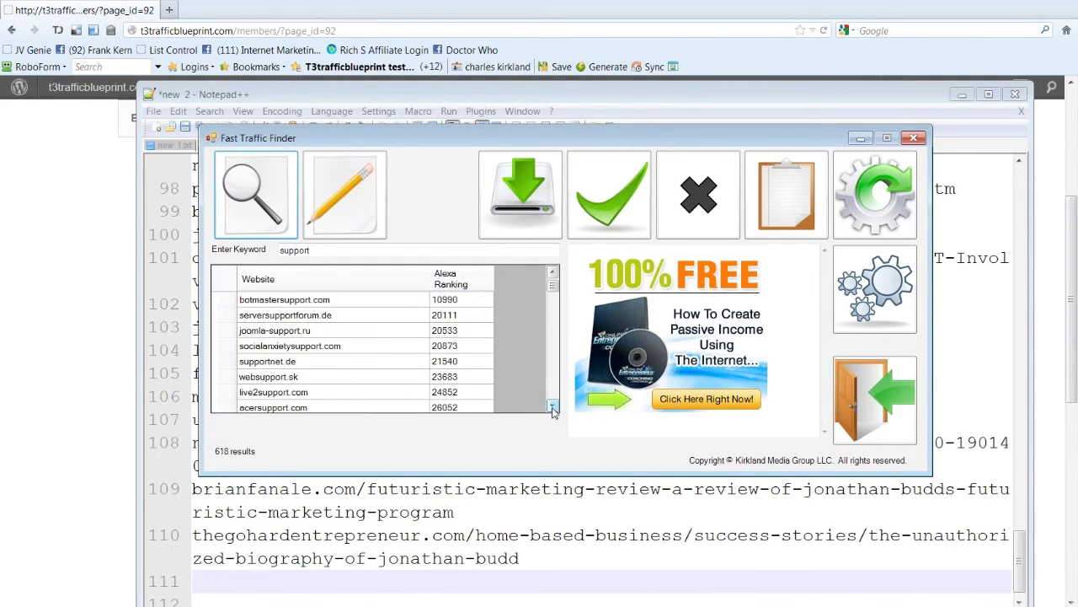
click(321, 410)
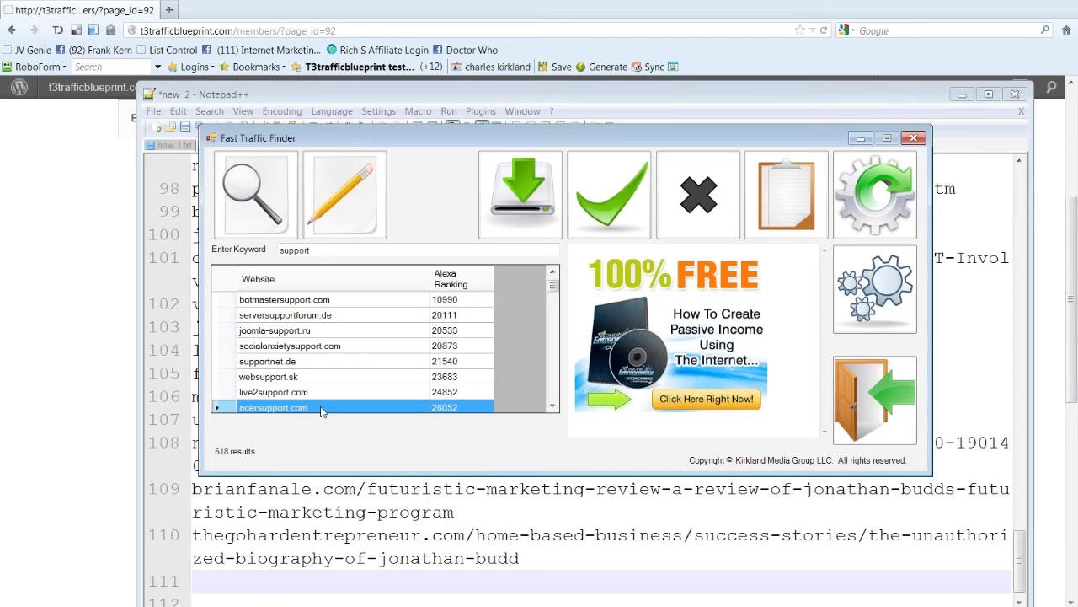
Step: Open OfferVault in a new Firefox tab through a Google search for offervault.com
click(175, 10)
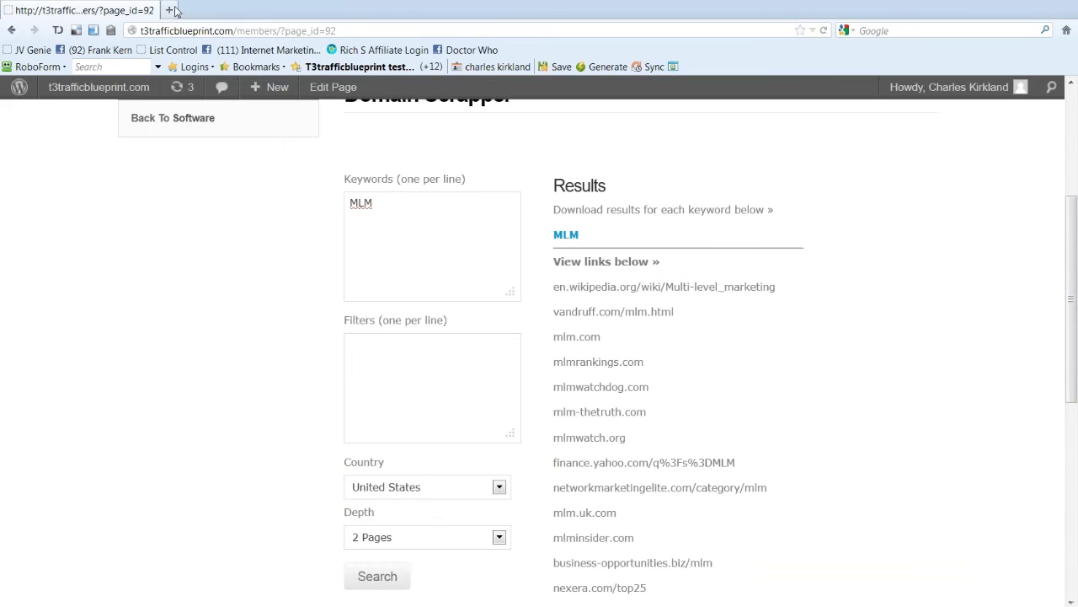
click(170, 10)
click(931, 31)
text(o)
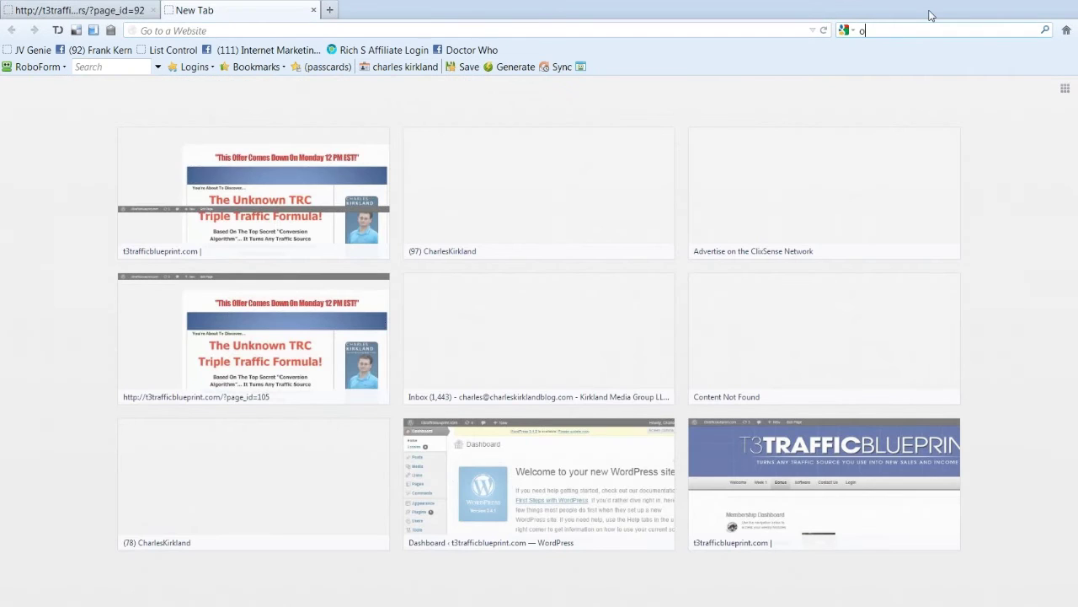
text(ffervault.co)
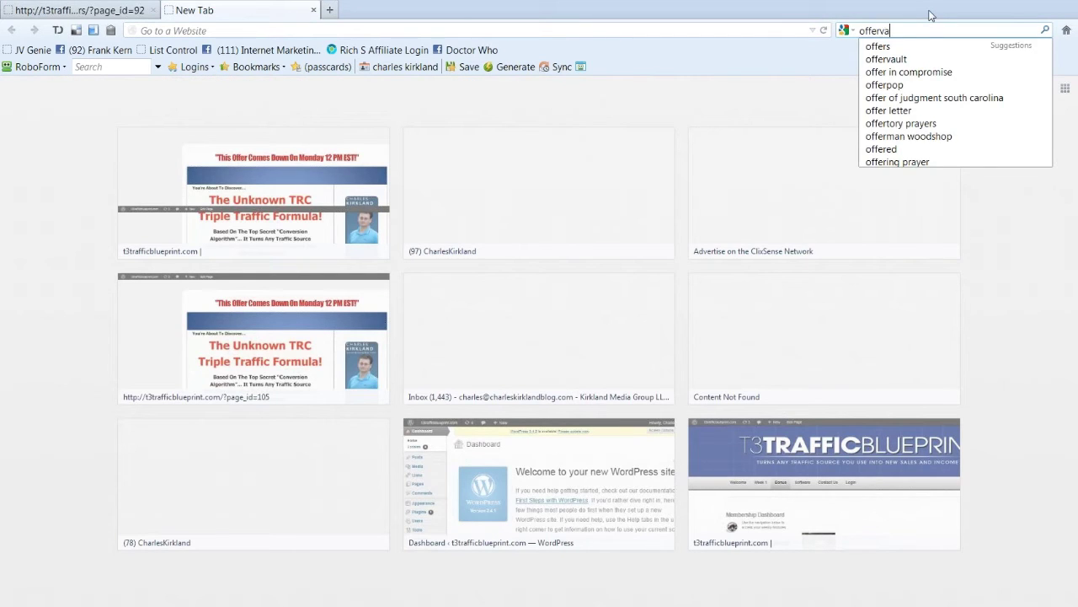
text(m)
key(Return)
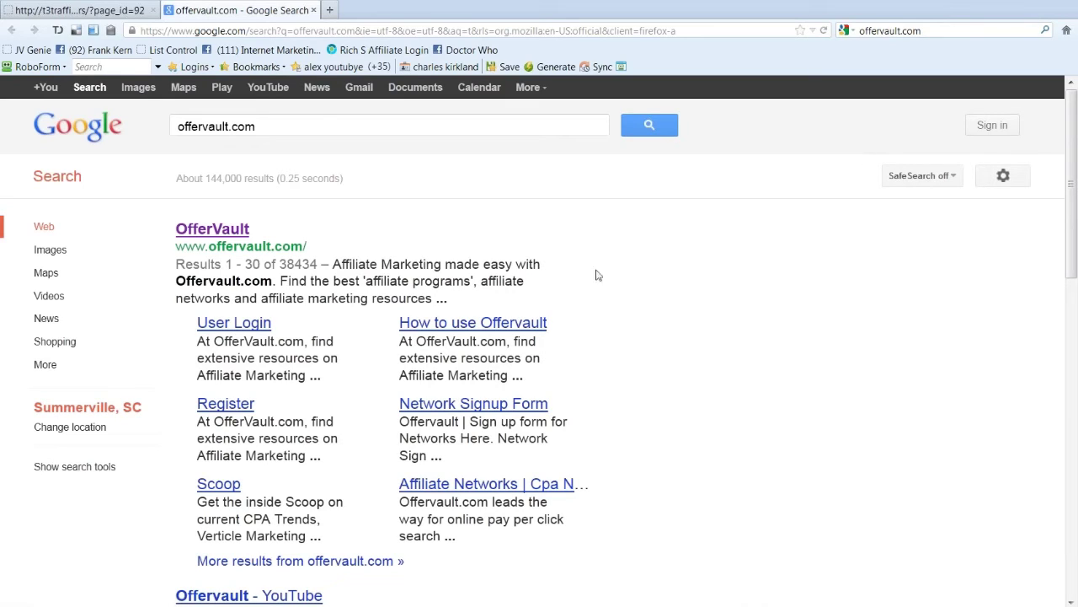
click(187, 230)
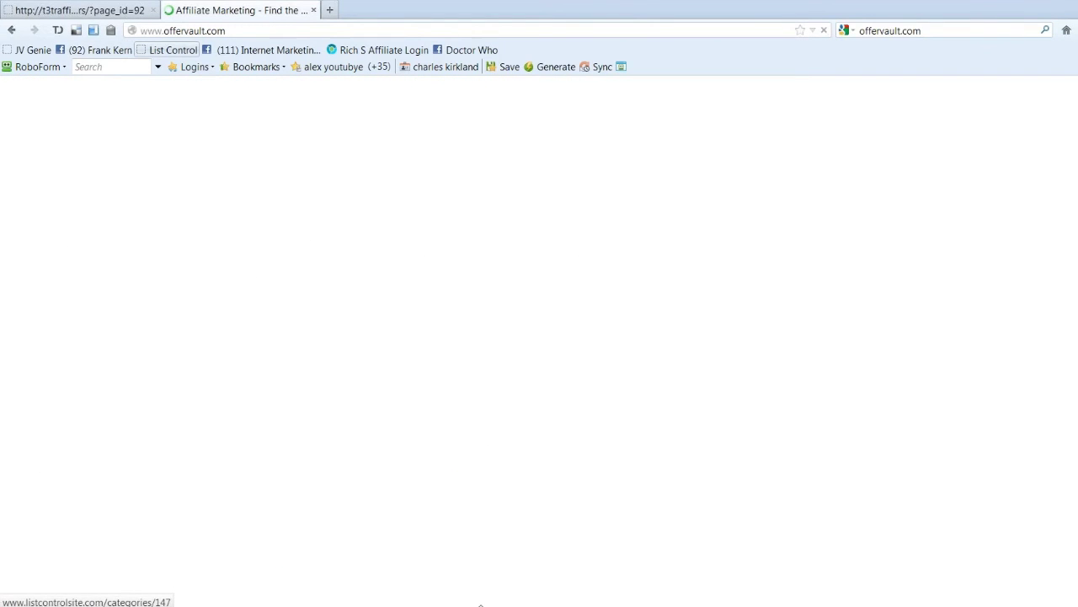
key(alt+Tab)
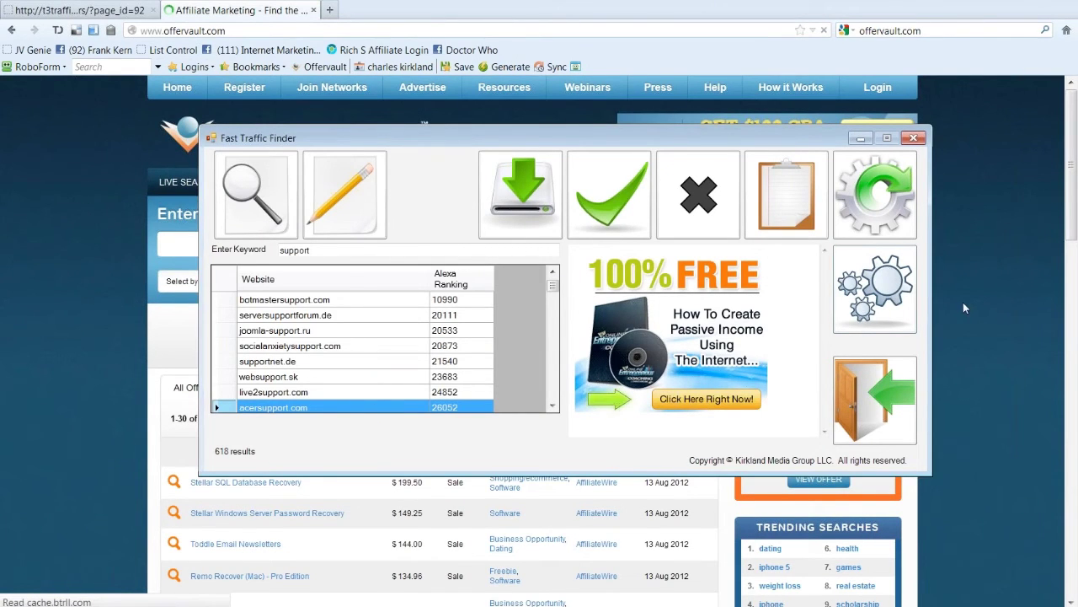
Step: Search OfferVault for 'pc back' and open the MyPC Backup SALE offer paying $170.00
key(alt+Tab)
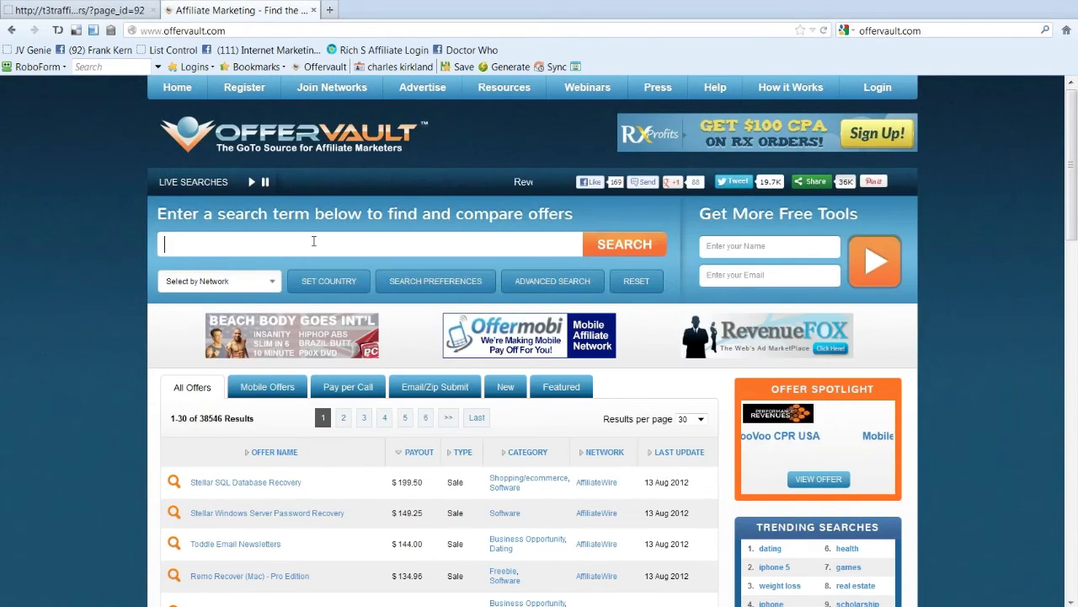
text(pc back)
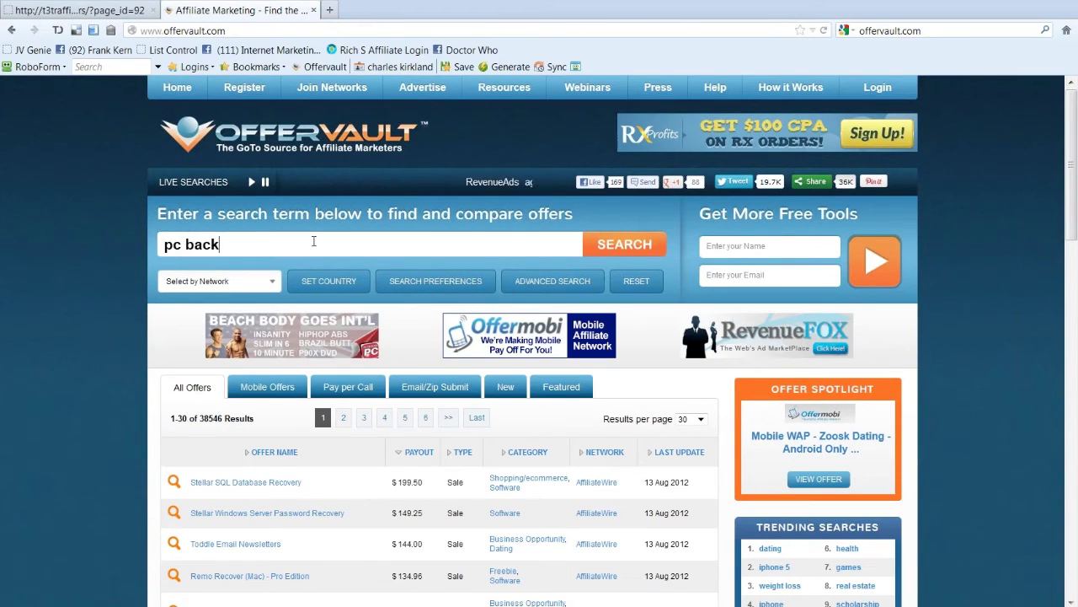
key(Return)
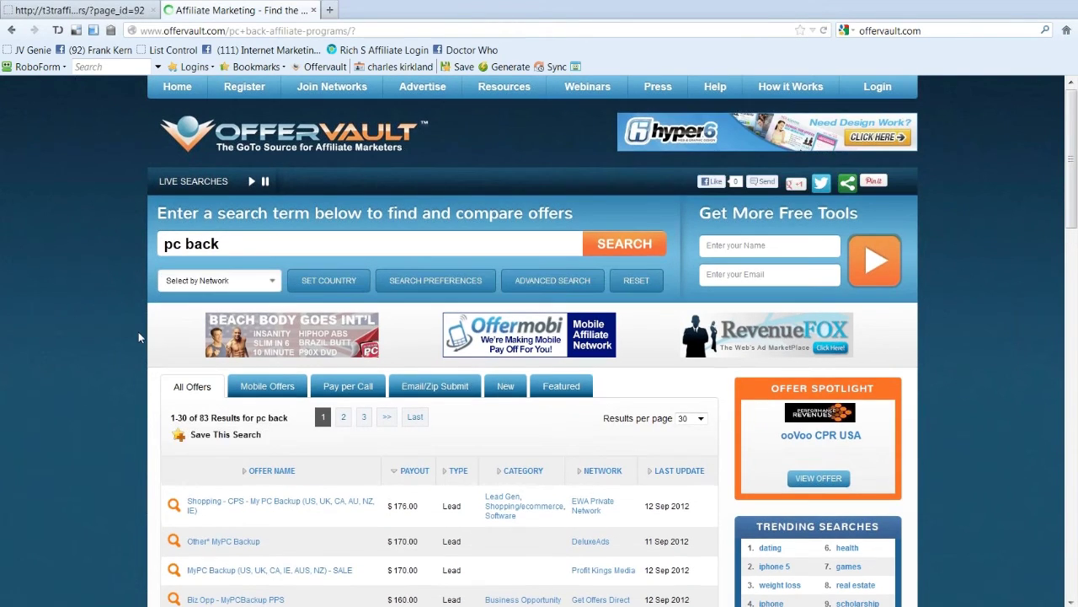
scroll(138, 331, down, 2)
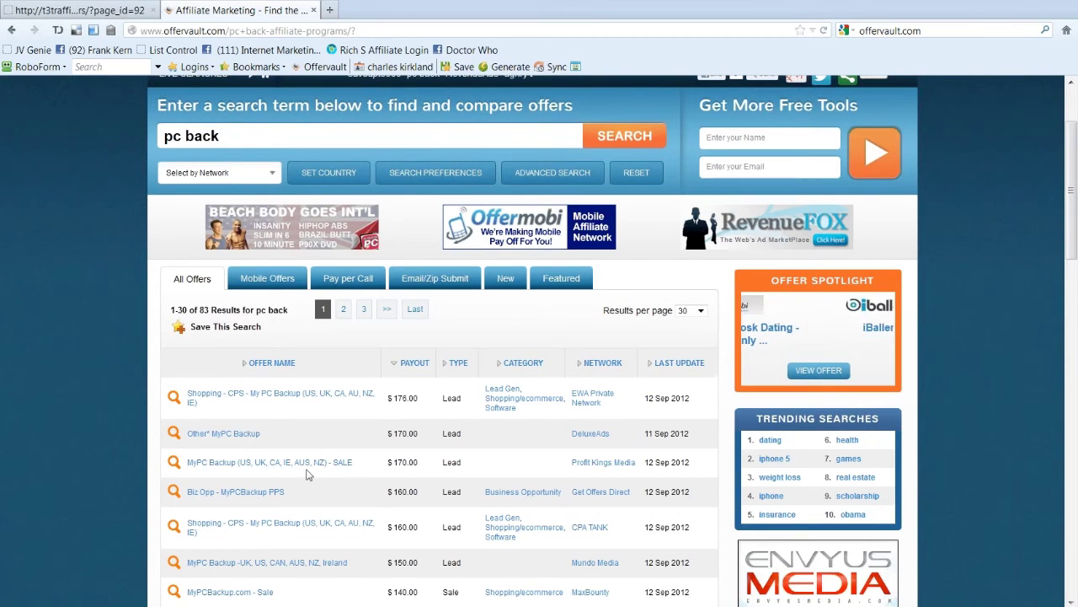
click(231, 468)
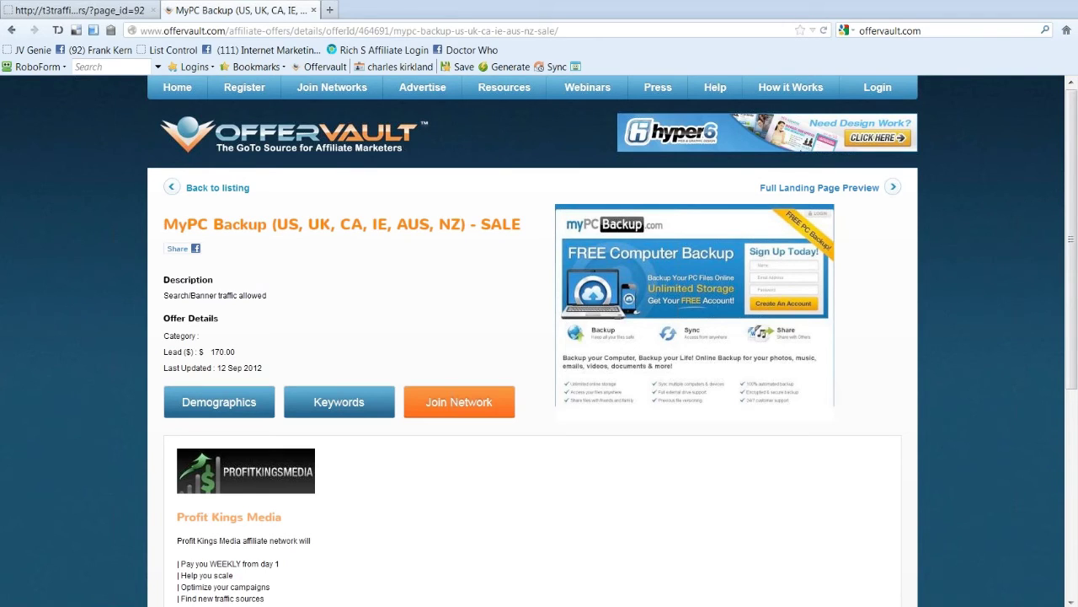
Step: Bring Fast Traffic Finder with its 618 support results back over the offer page
key(alt+Tab)
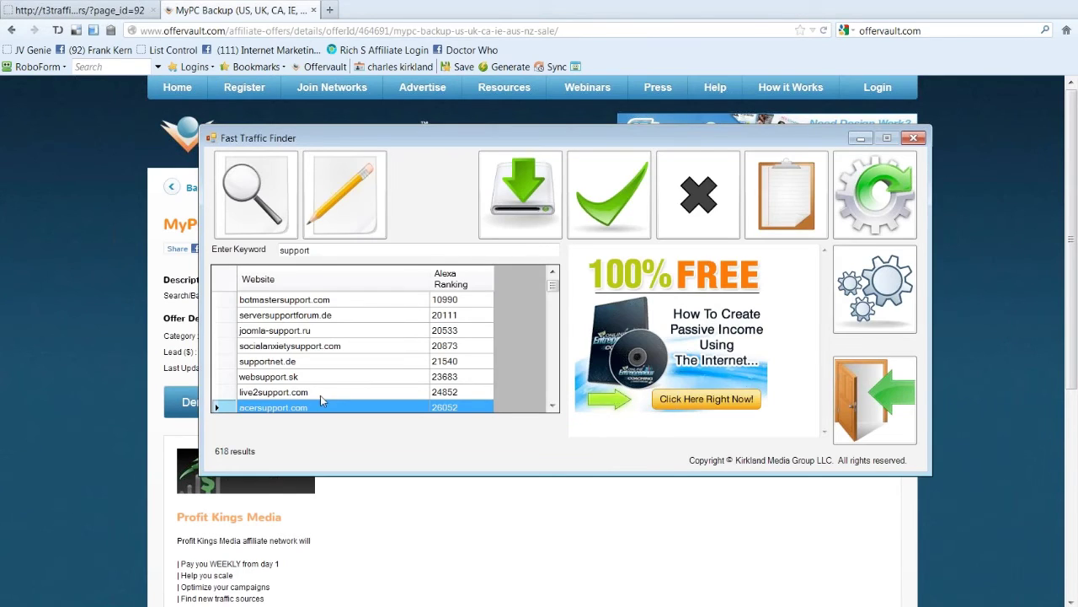
Step: Review support domains like live2support.com and techsupportalert.com, then select the keyword text
click(330, 395)
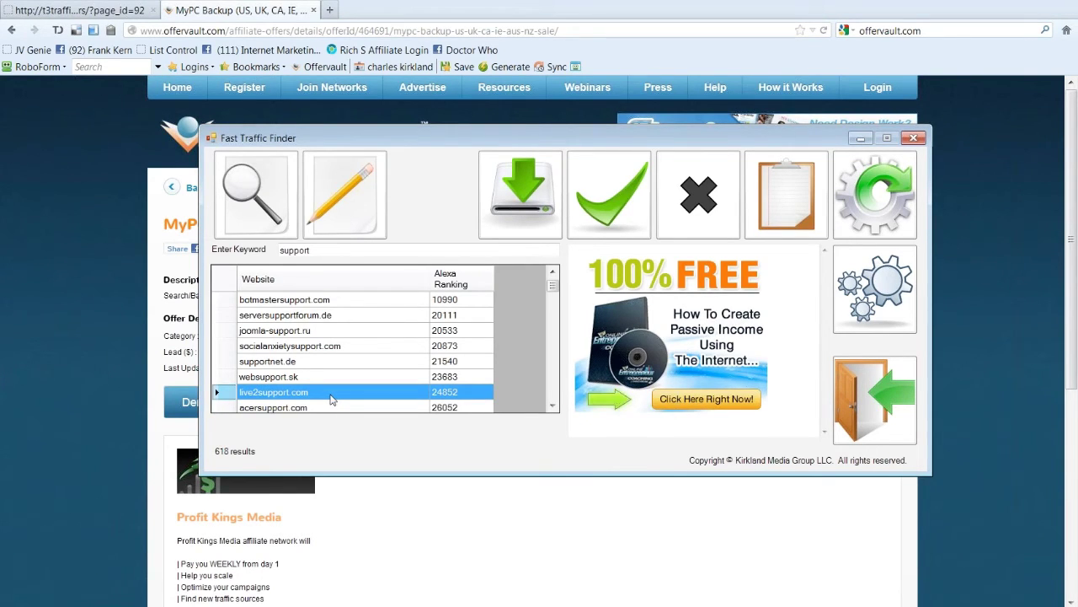
click(325, 347)
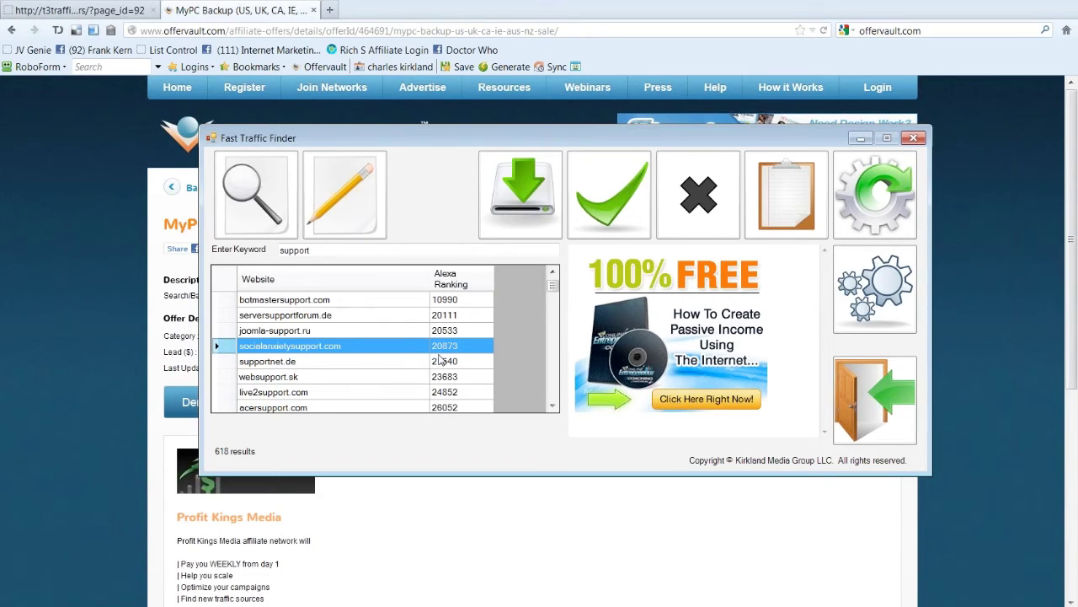
click(552, 271)
click(553, 272)
click(553, 272)
click(553, 272)
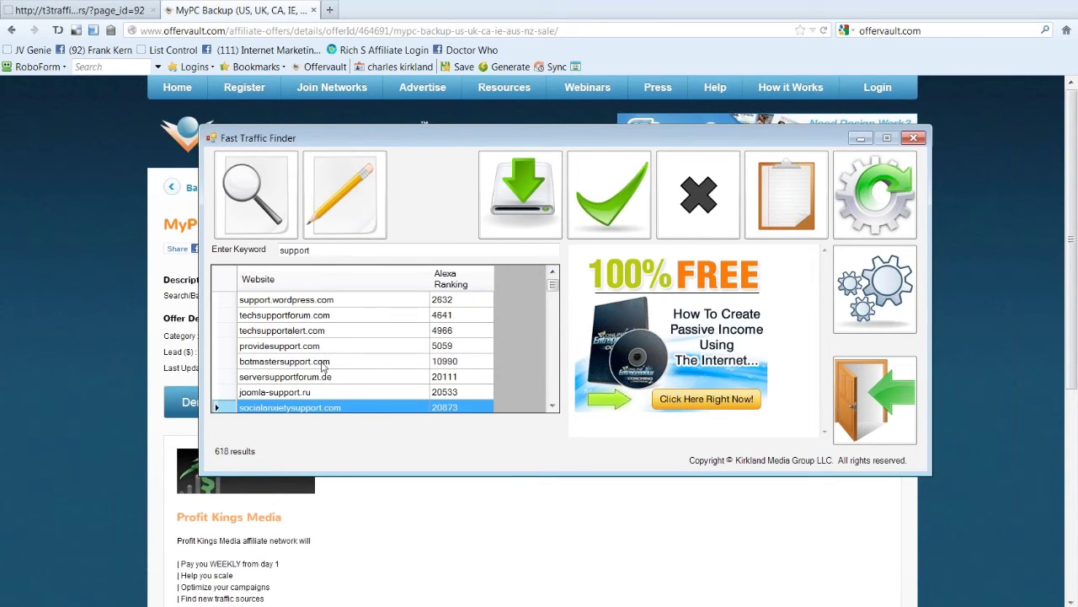
click(317, 332)
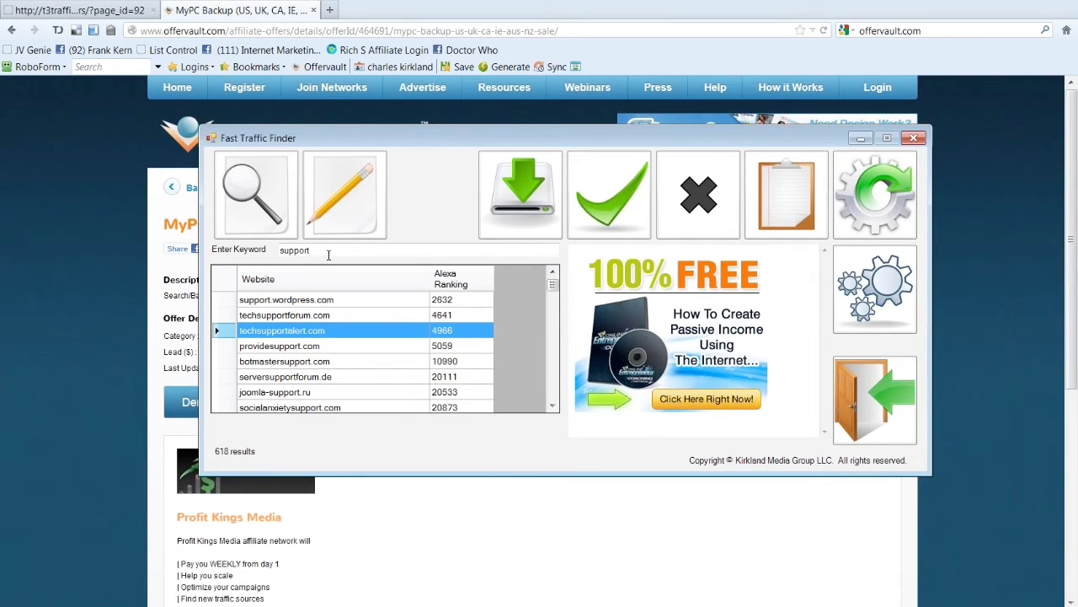
drag(329, 250, 268, 249)
Step: Search mlm again and review domains from mlmleadsystempro.com and onlinemlmsecrets.com to mlmwatchdog.com
text(ml)
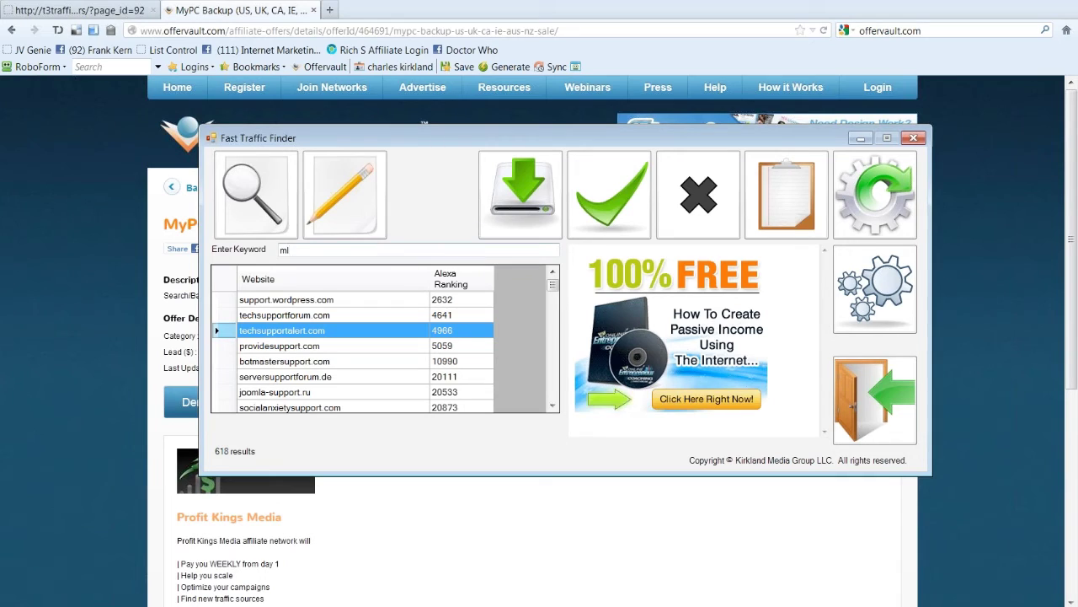
text(m)
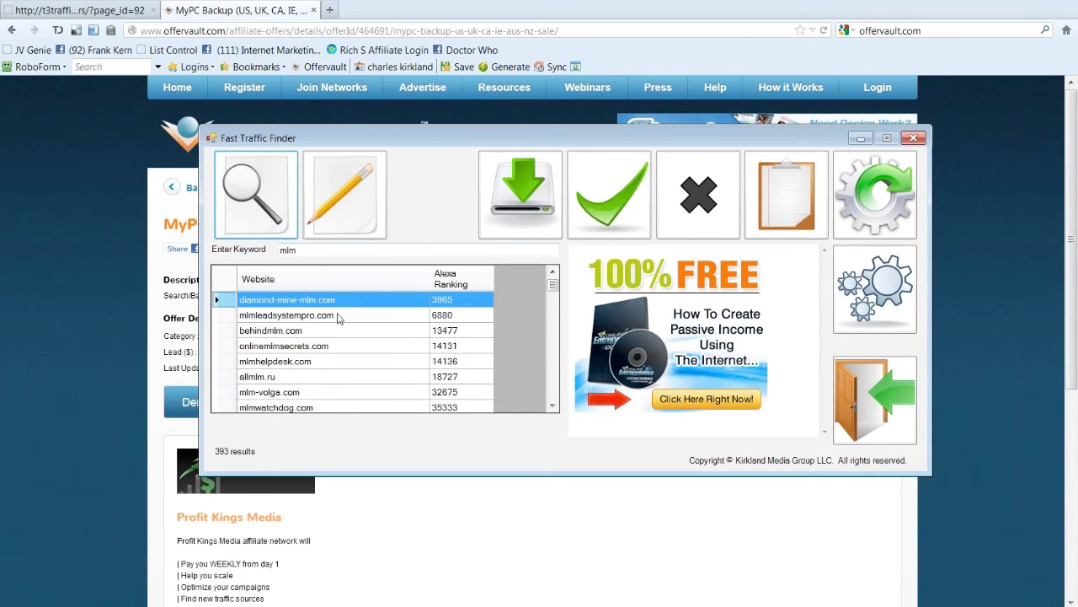
click(338, 317)
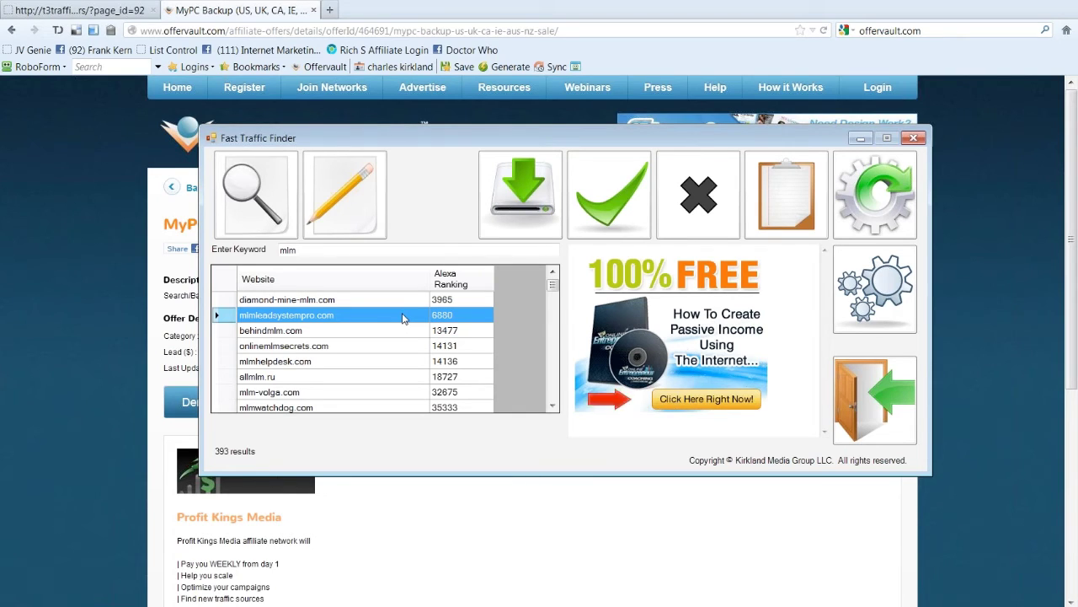
click(395, 334)
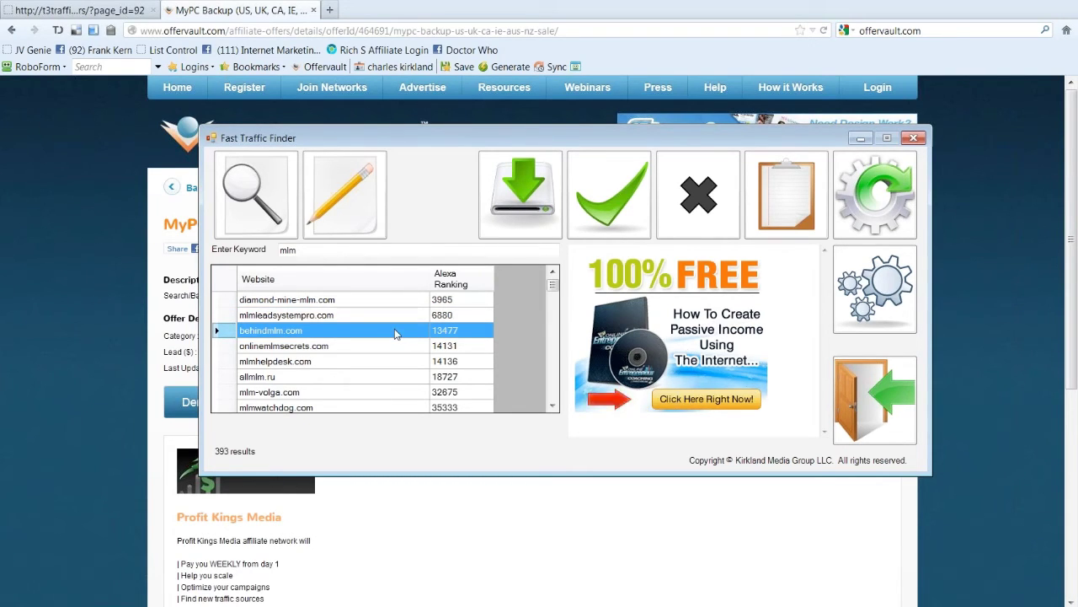
click(389, 348)
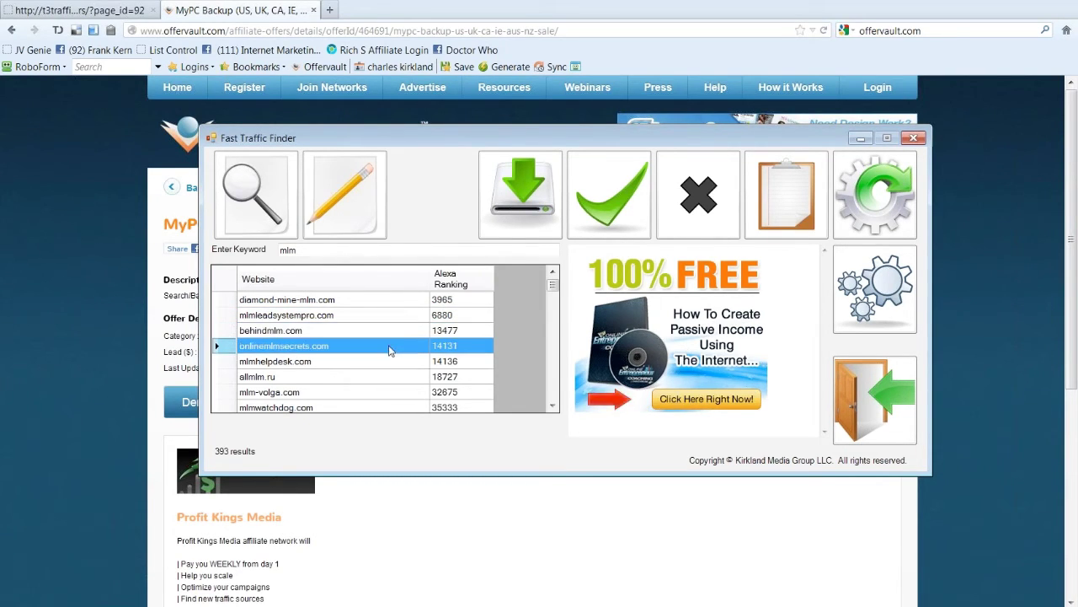
click(386, 361)
click(387, 379)
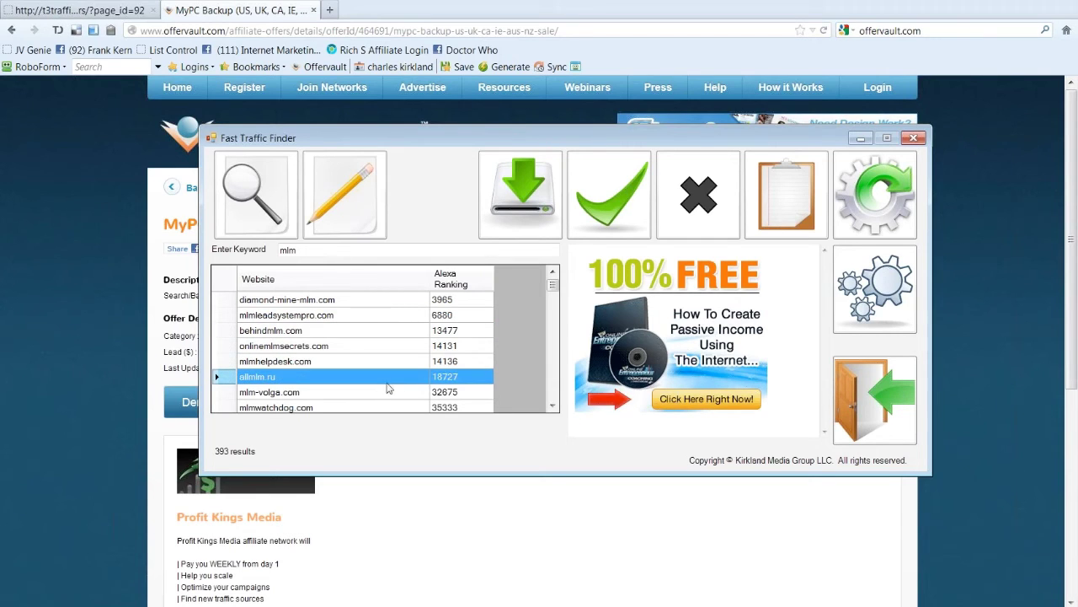
click(356, 392)
scroll(354, 408, down, 1)
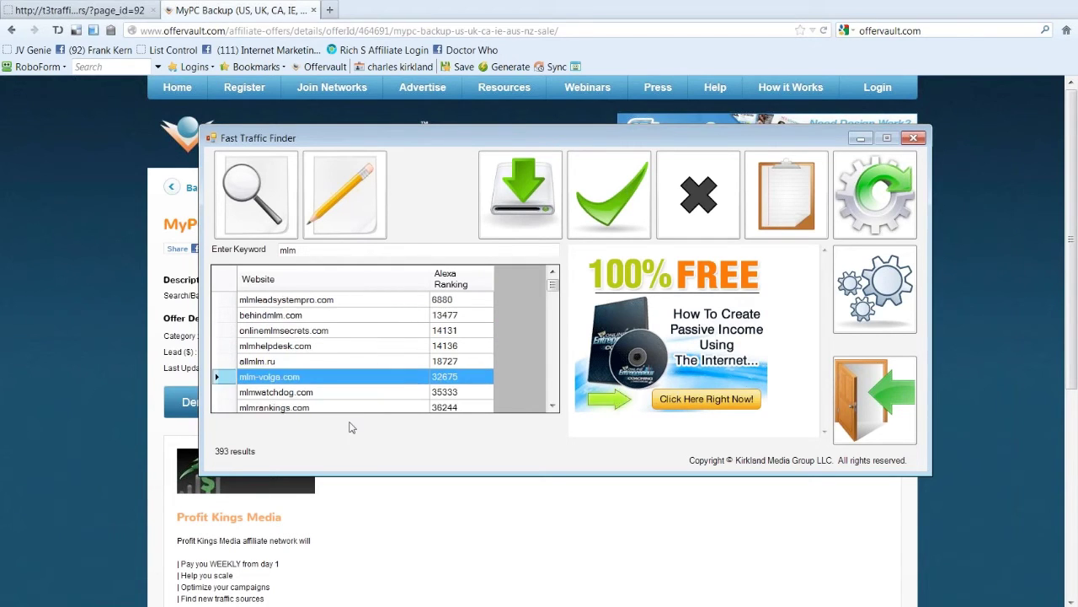
scroll(346, 409, down, 3)
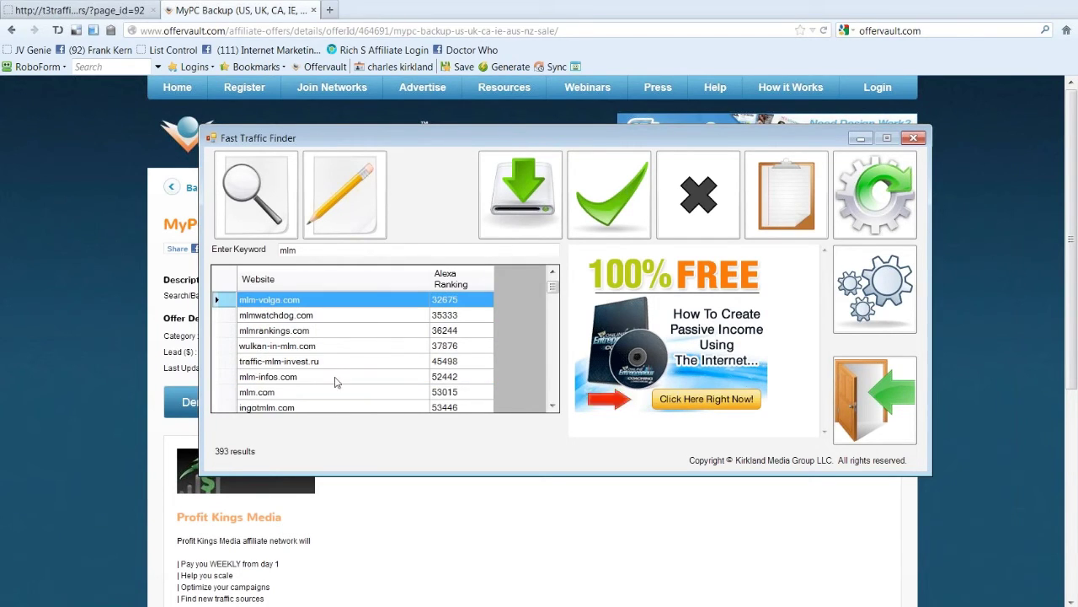
click(324, 333)
click(320, 318)
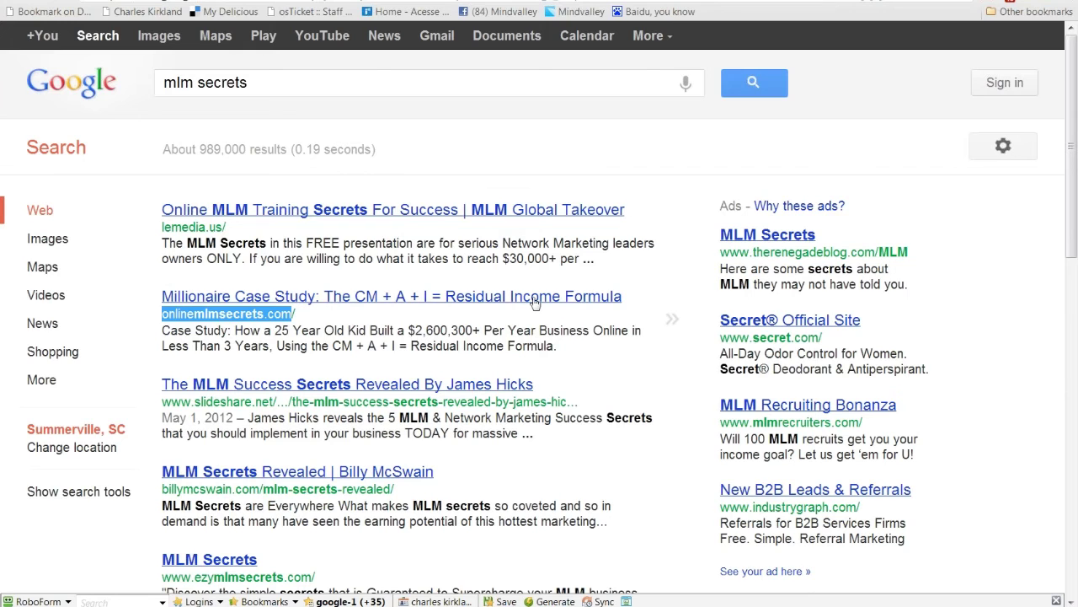
Step: Open the onlinemlmsecrets.com Millionaire Case Study page from the Google results
click(534, 299)
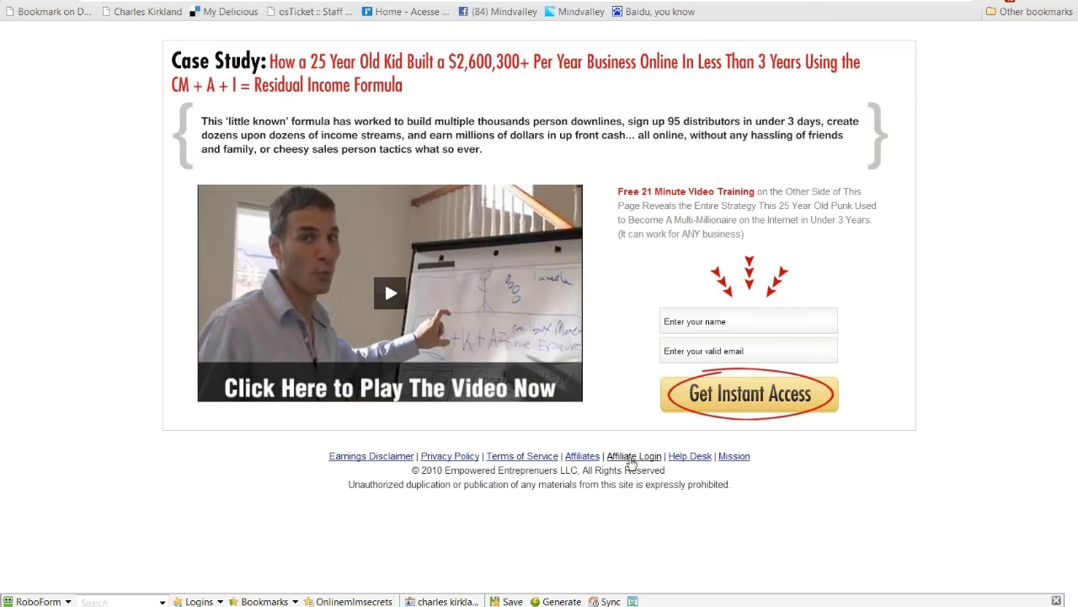
Step: Open the Affiliate Login and Affiliates links in new tabs and switch to the affiliates login page
right_click(617, 459)
click(634, 467)
right_click(581, 460)
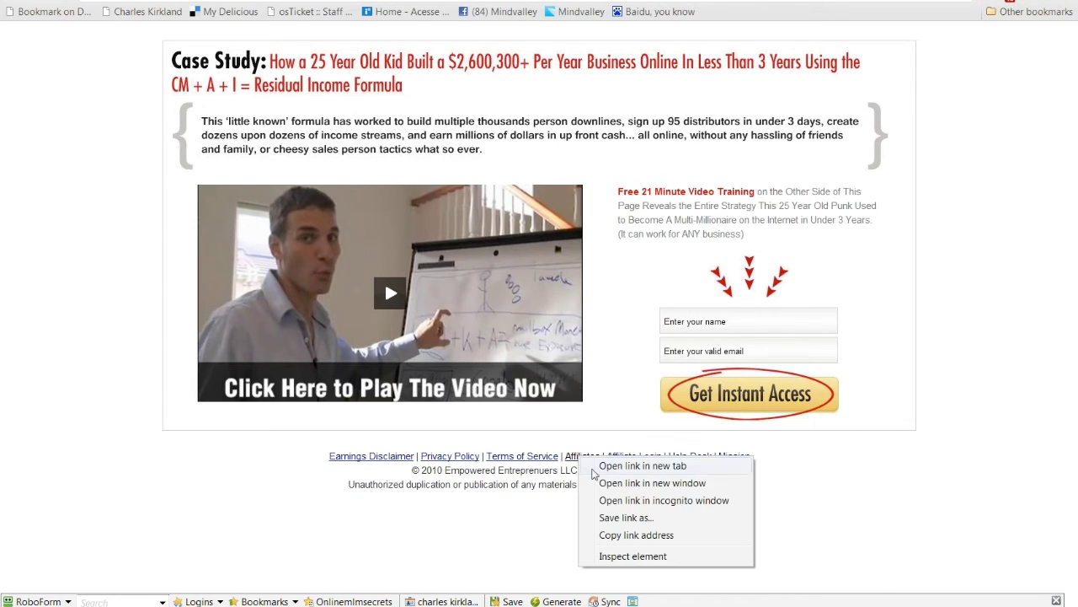
click(595, 468)
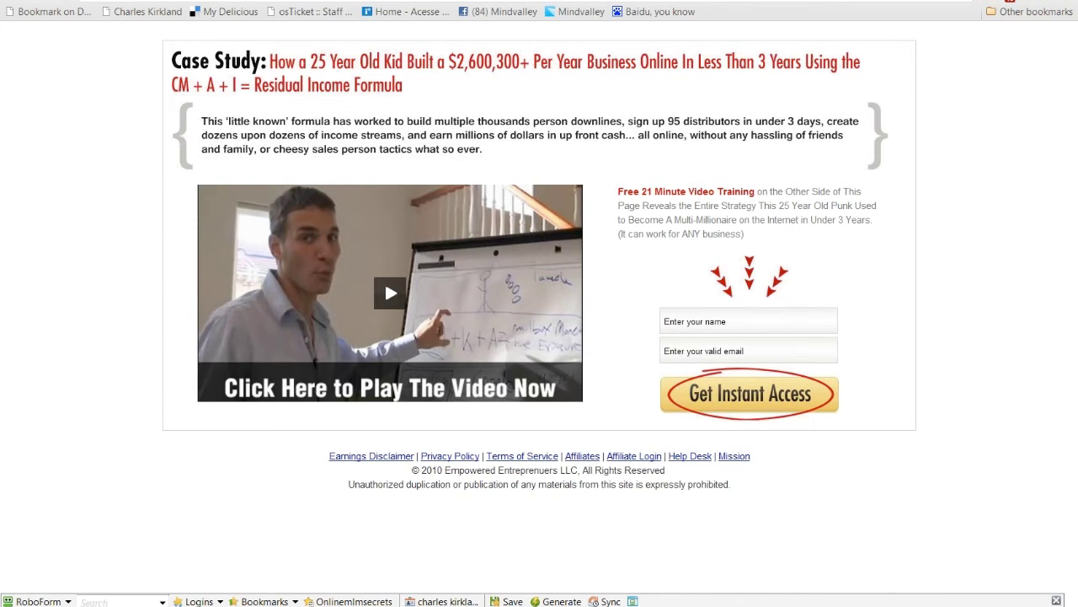
key(ctrl+Tab)
key(ctrl+Tab)
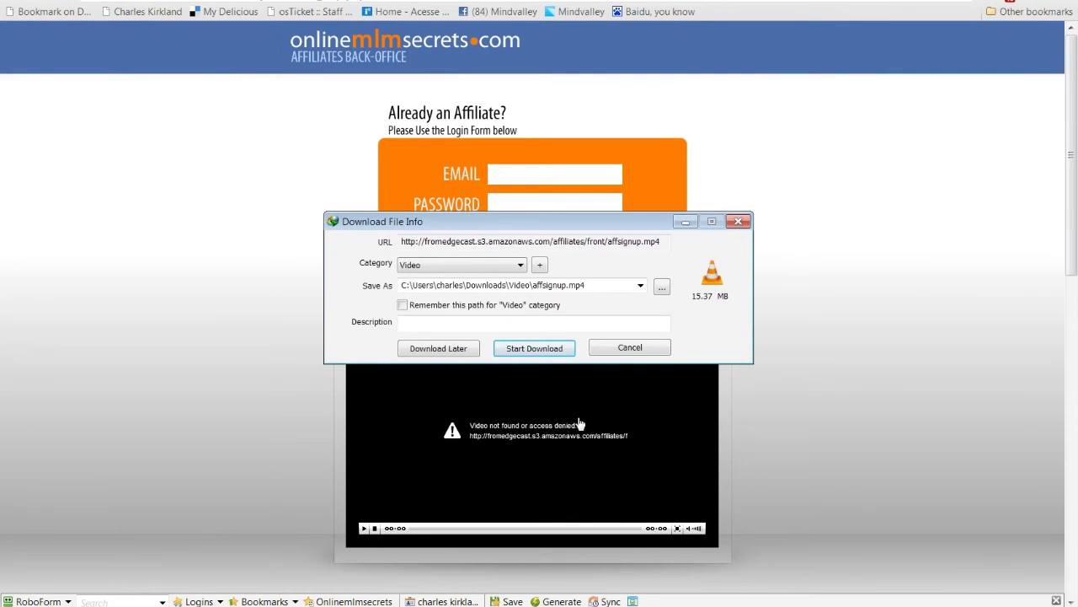
Step: Cancel the affsignup.mp4 download in the IDM Download File Info dialog
click(632, 349)
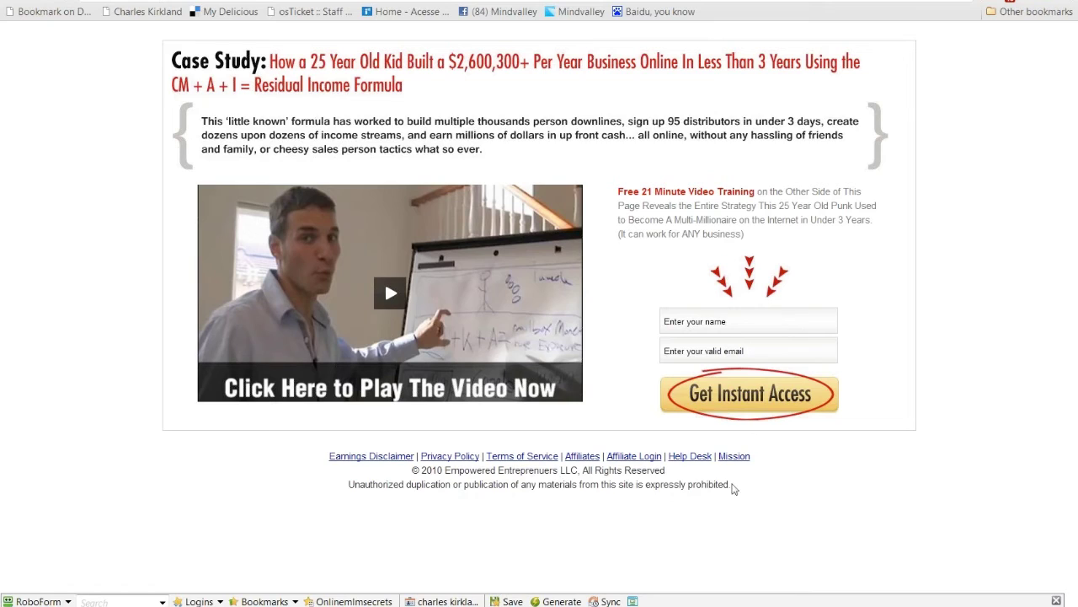
Step: Follow the footer's Help Desk link to the Empowered Entrepreneurs Support Center
click(690, 460)
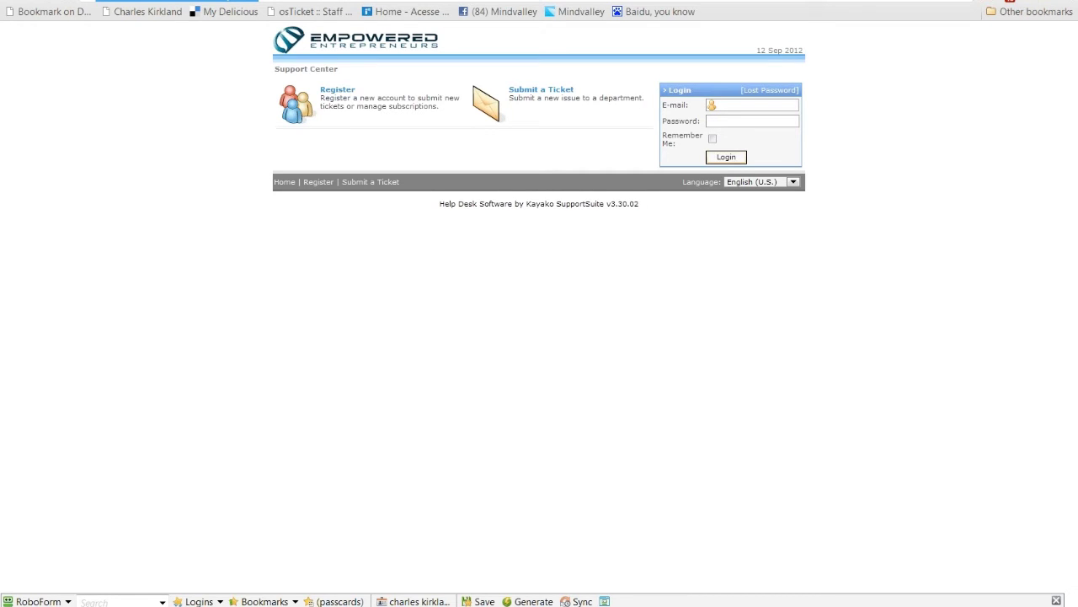
Step: Switch to the Firefox MyPC Backup offer window and go back to the 'pc back' results listing
mouse_move(381, 602)
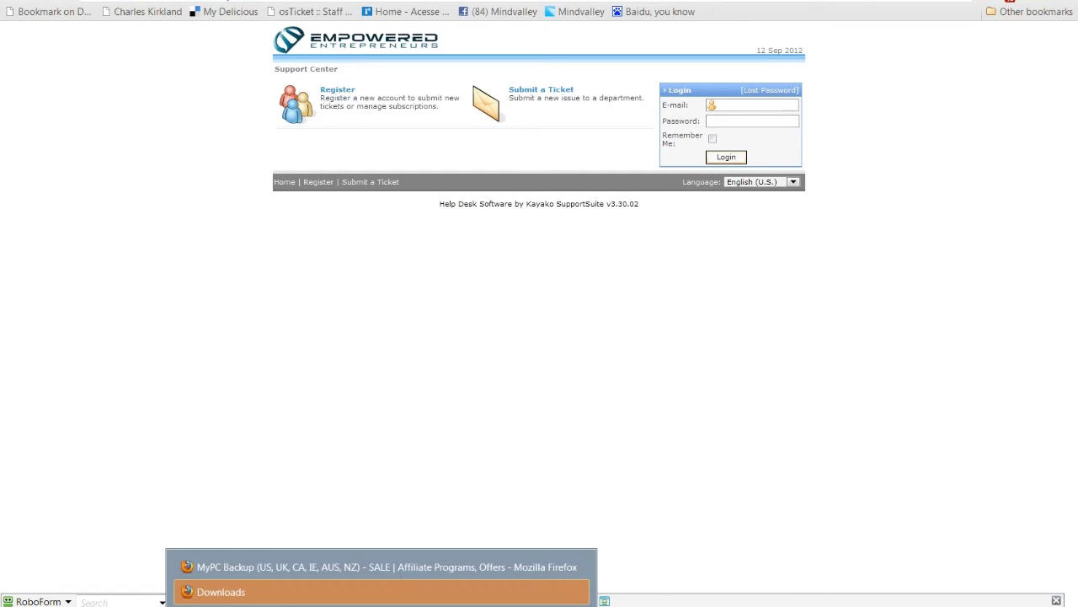
click(344, 572)
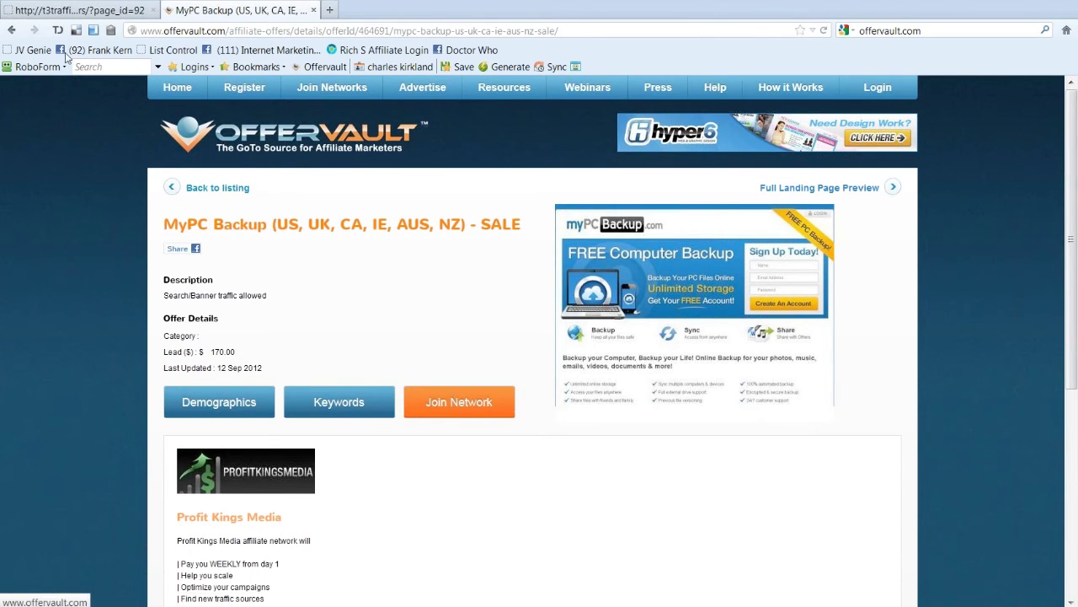
click(32, 48)
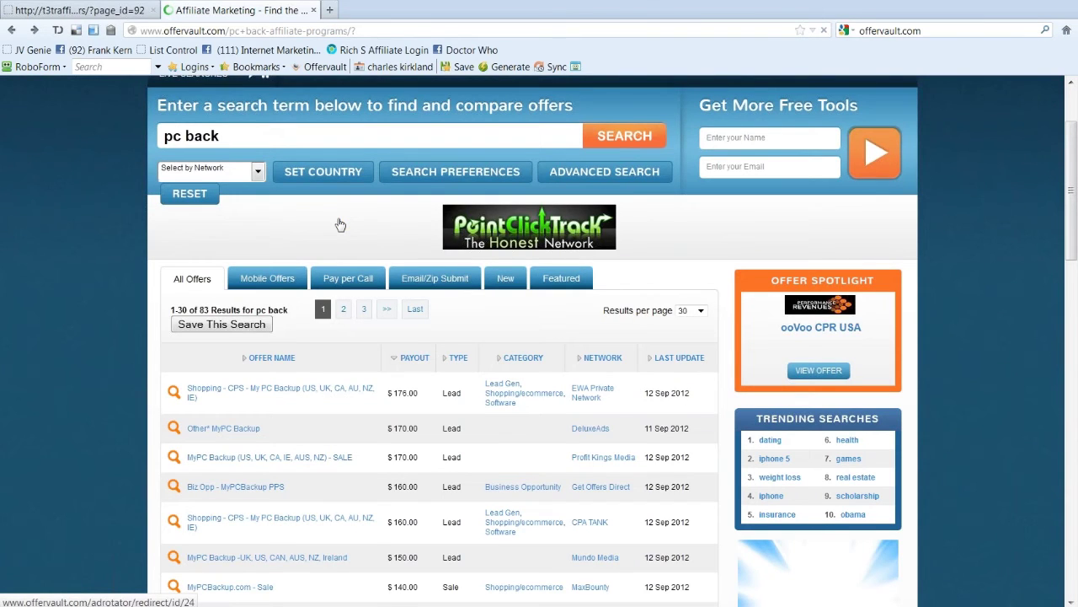
Step: Search OfferVault for 'biz opp' and scroll through the 275 offers returned
triple_click(194, 135)
text(biz opp)
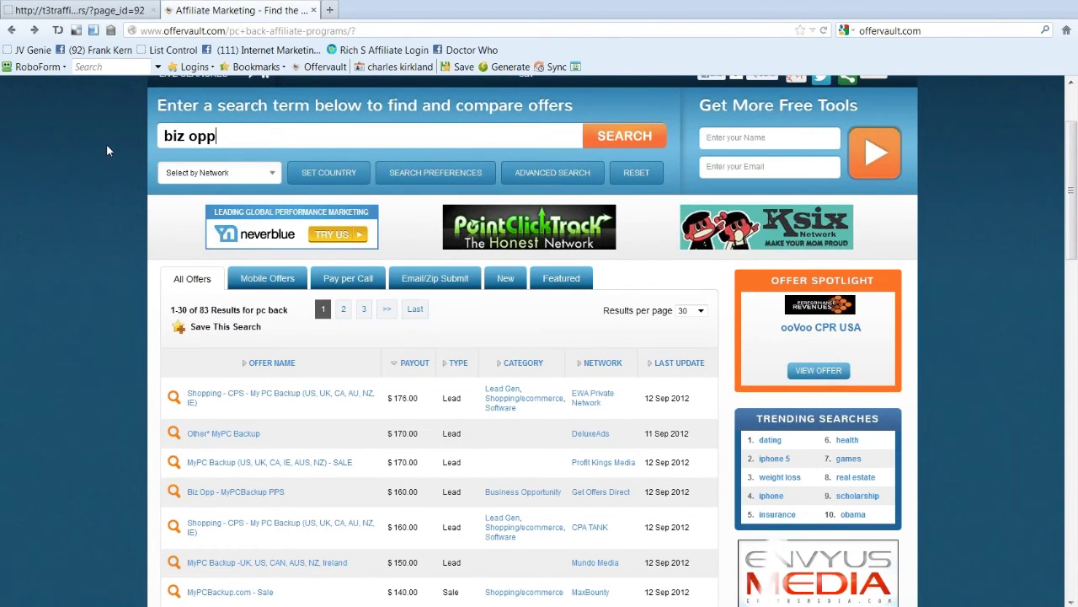
key(Return)
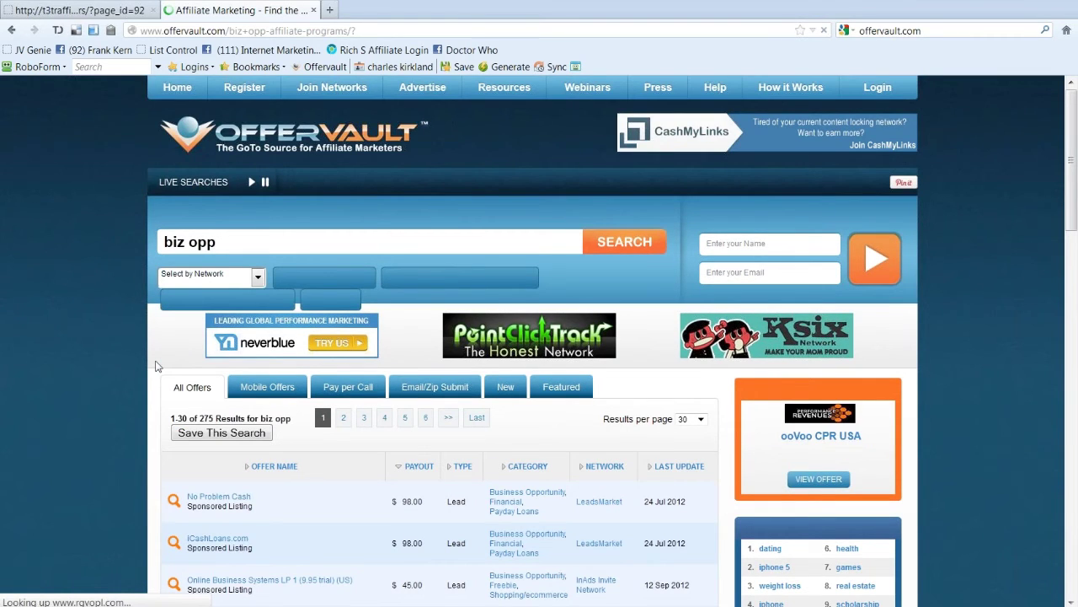
scroll(101, 379, down, 10)
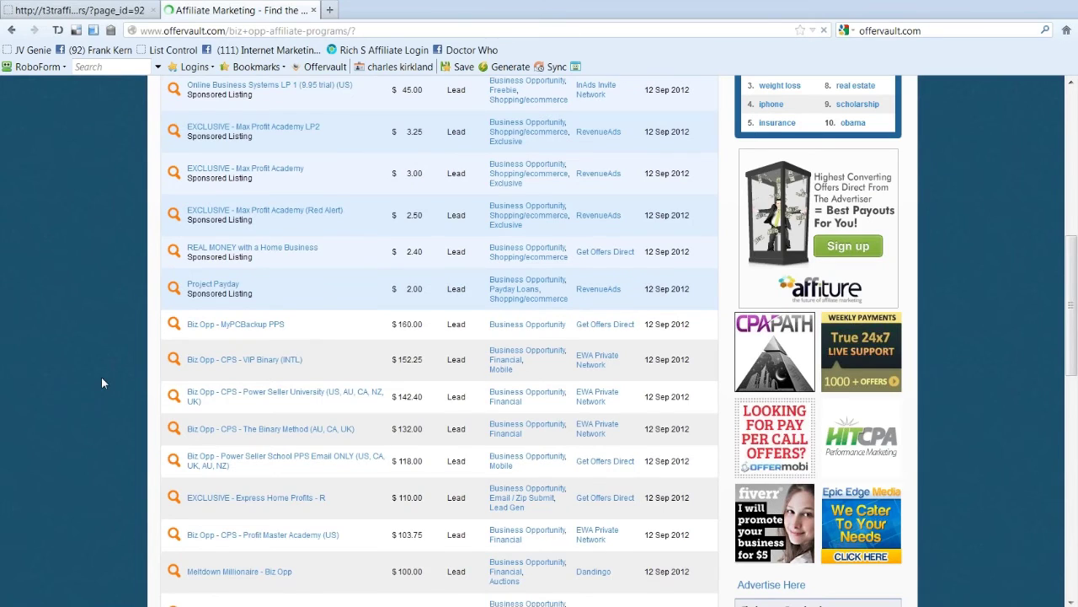
scroll(169, 257, down, 4)
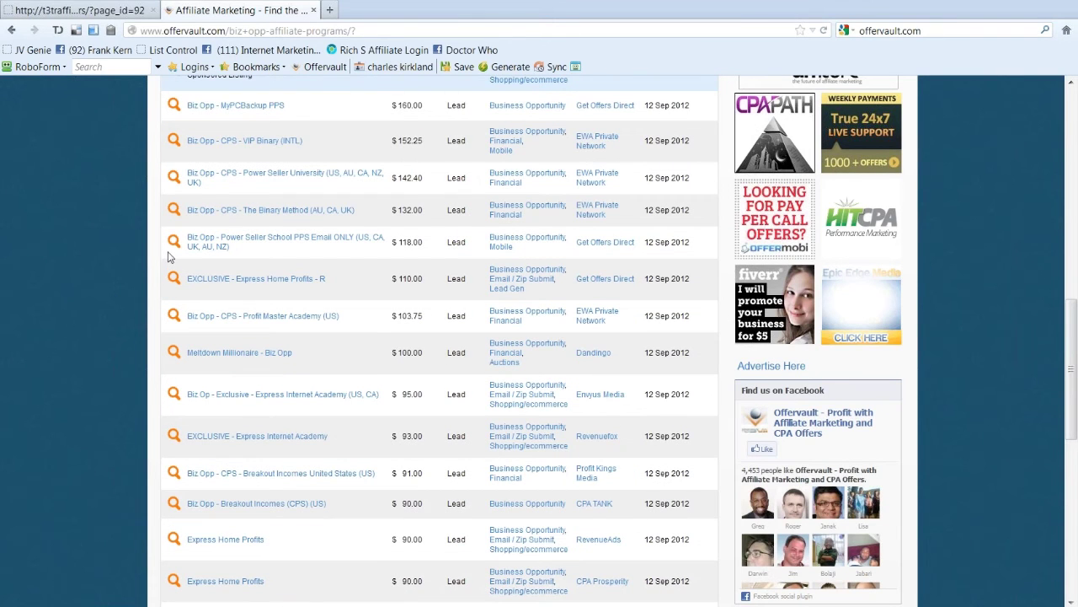
scroll(168, 257, down, 3)
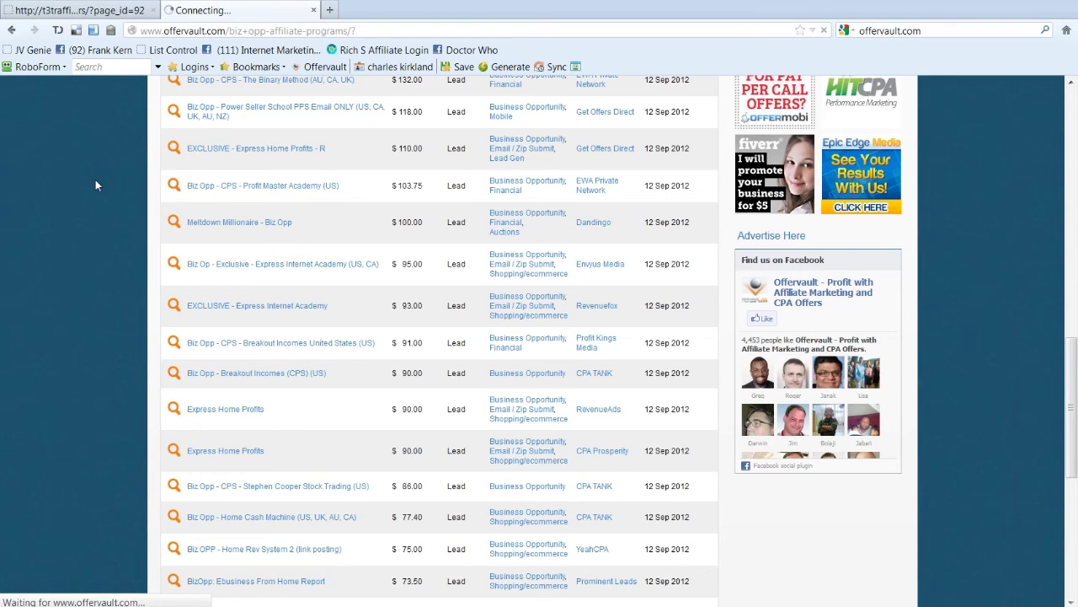
Step: Open the EXCLUSIVE - Express Home Profits - R offer and look over its details
click(196, 154)
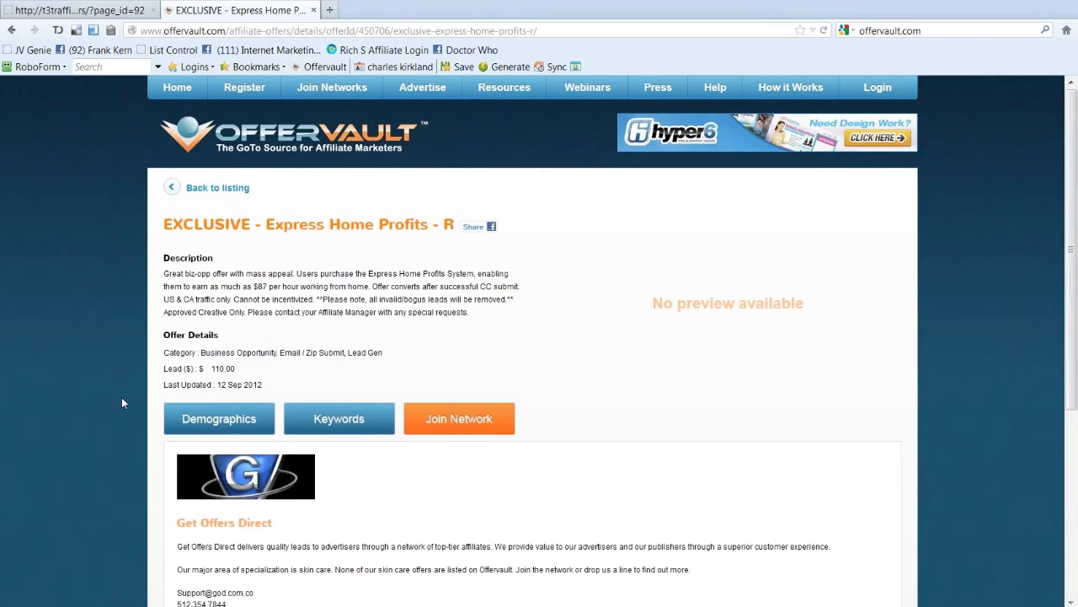
scroll(470, 339, down, 3)
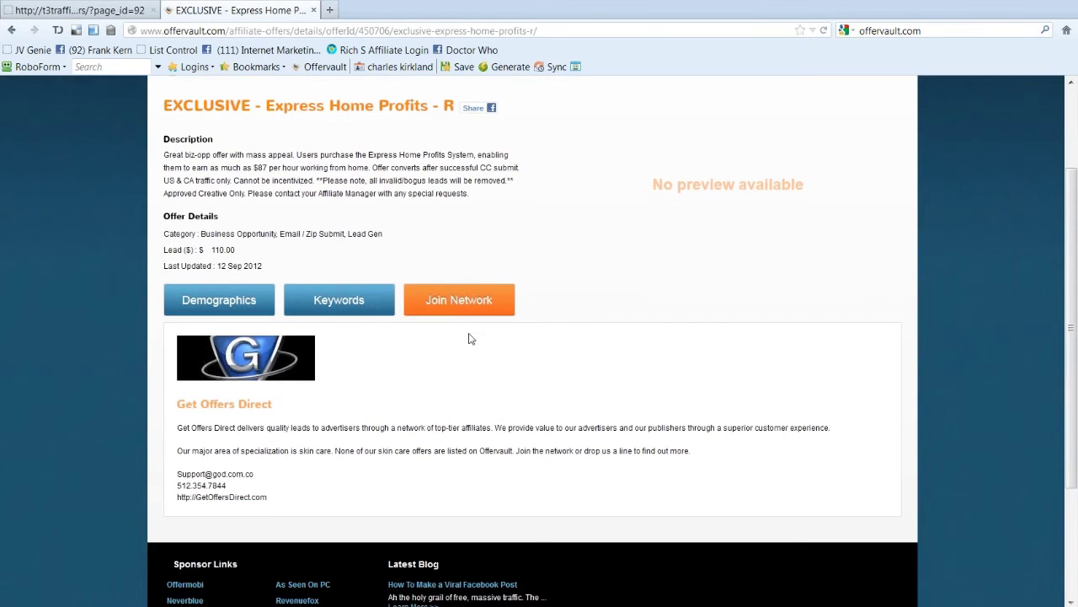
scroll(284, 306, up, 1)
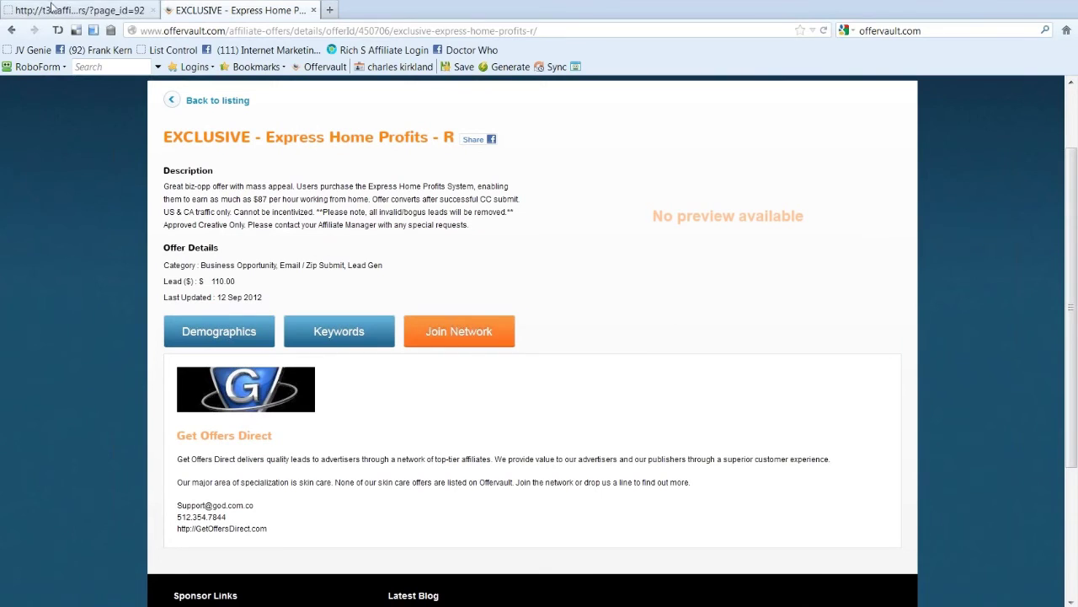
Step: Return to the biz opp results and scroll down to the Express Home Profits preview icons
click(169, 102)
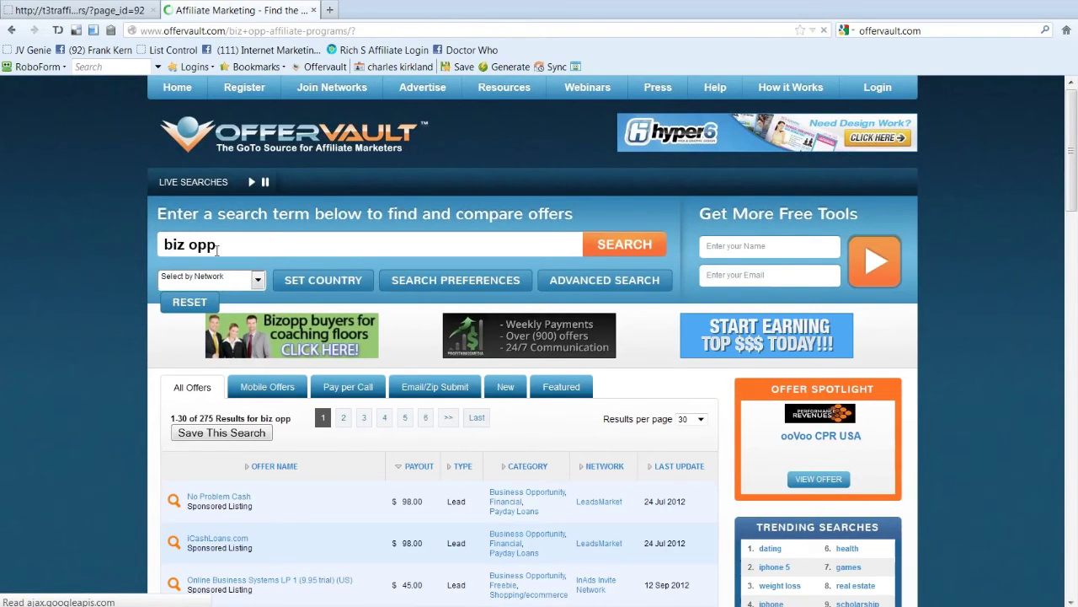
scroll(156, 295, down, 10)
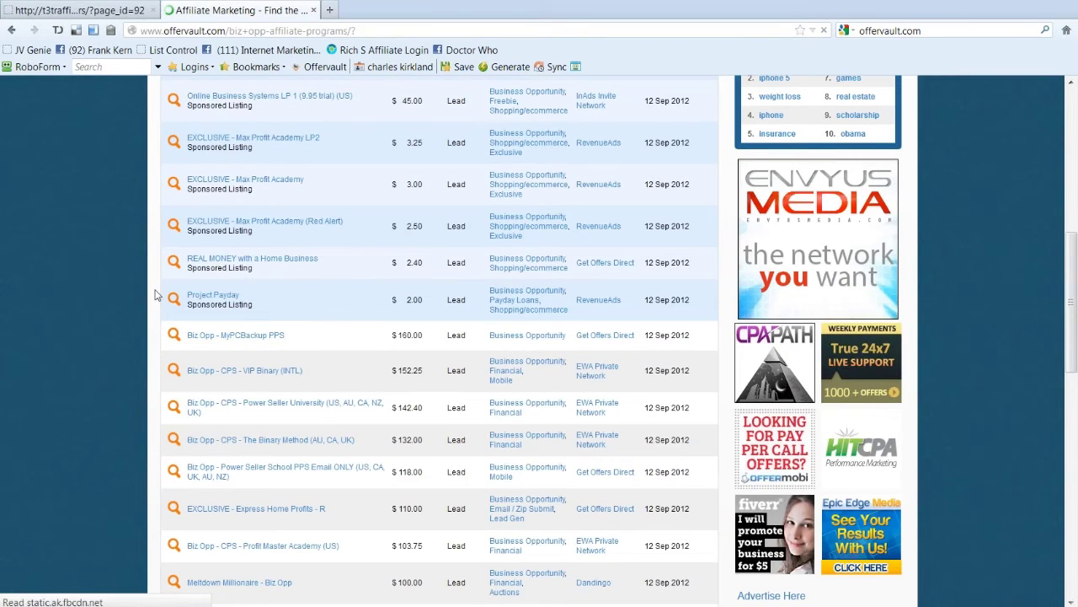
scroll(156, 295, down, 5)
mouse_move(173, 355)
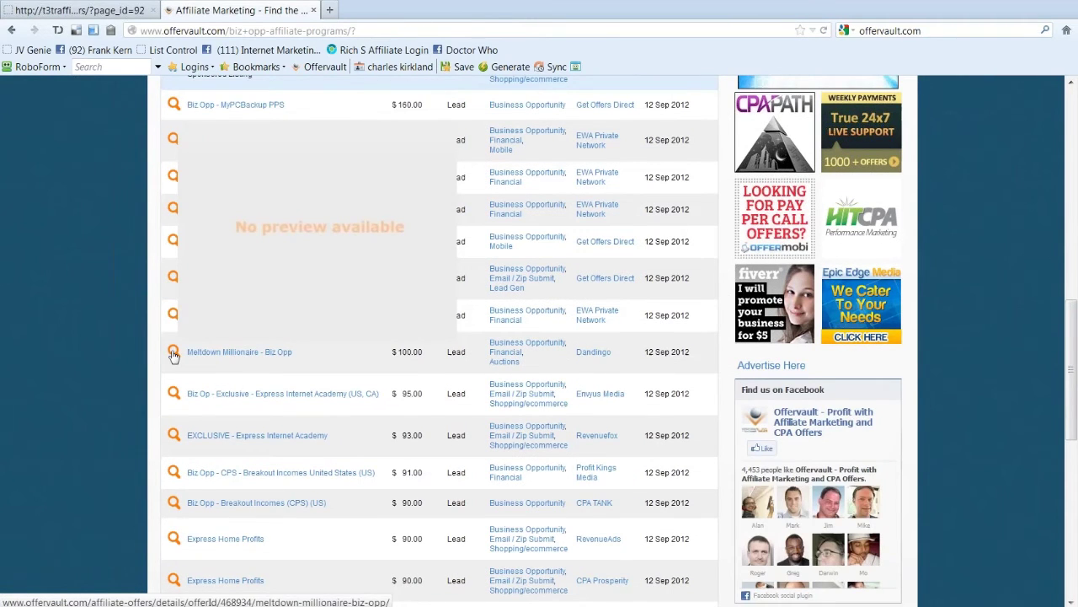
scroll(172, 354, down, 1)
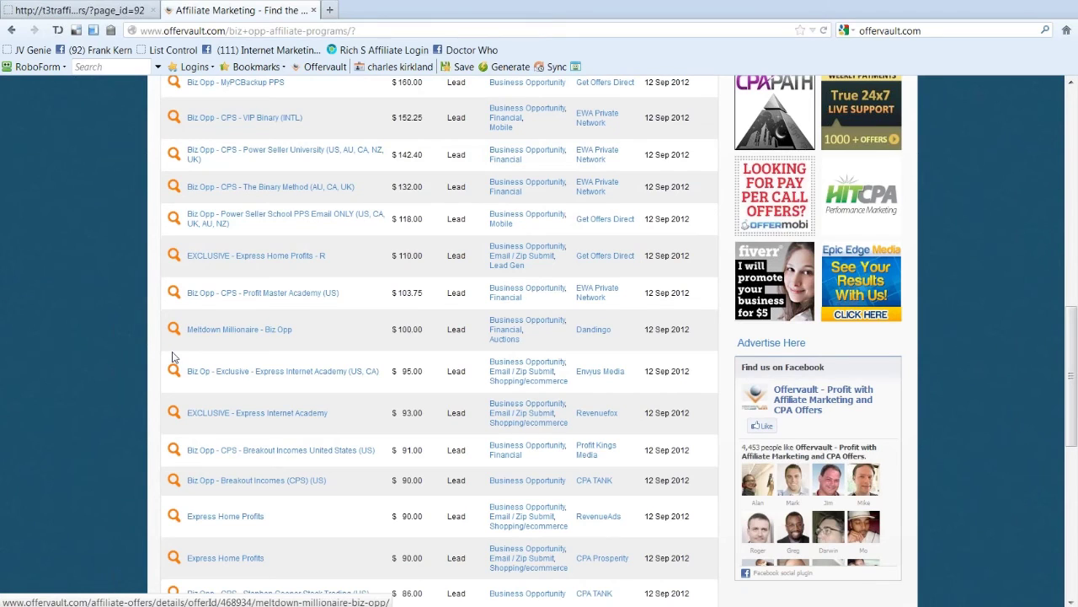
scroll(173, 357, down, 3)
mouse_move(174, 389)
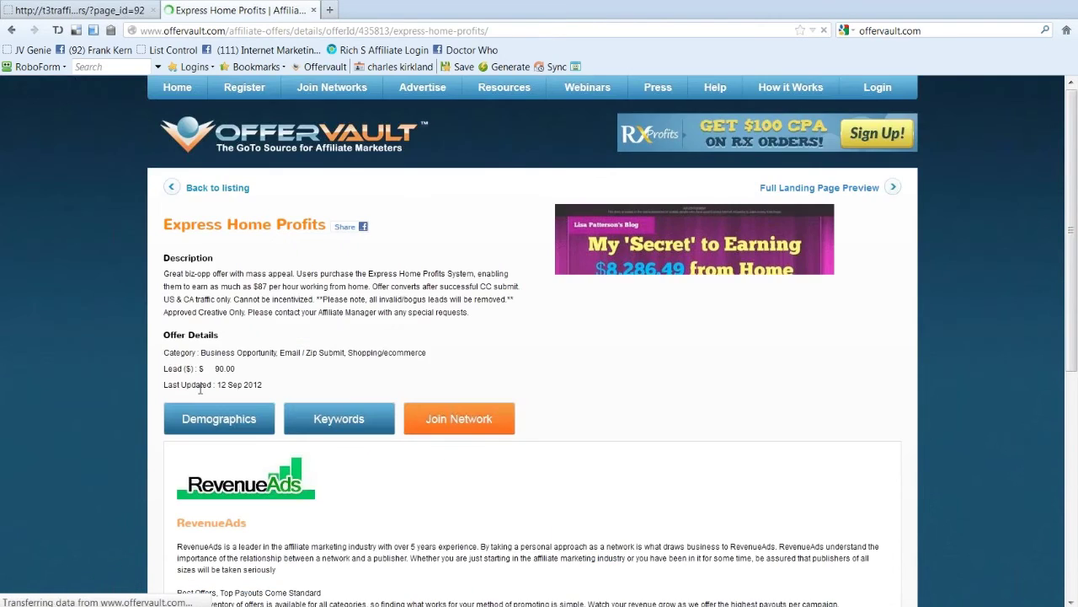
Step: Open the Express Home Profits landing page in a new tab and read through the eBay earnings story
click(831, 193)
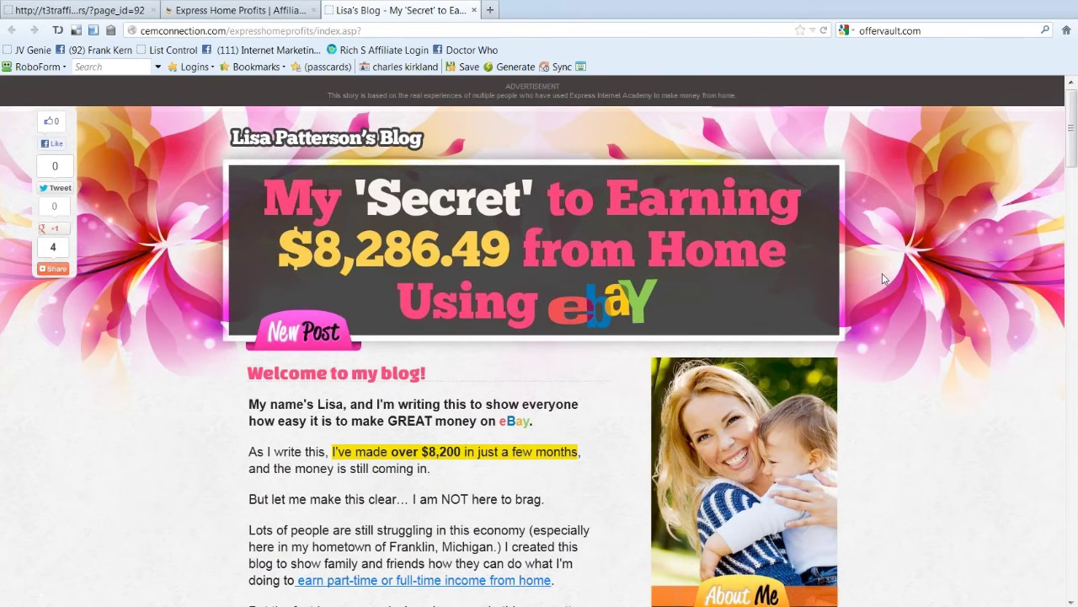
scroll(882, 275, down, 1)
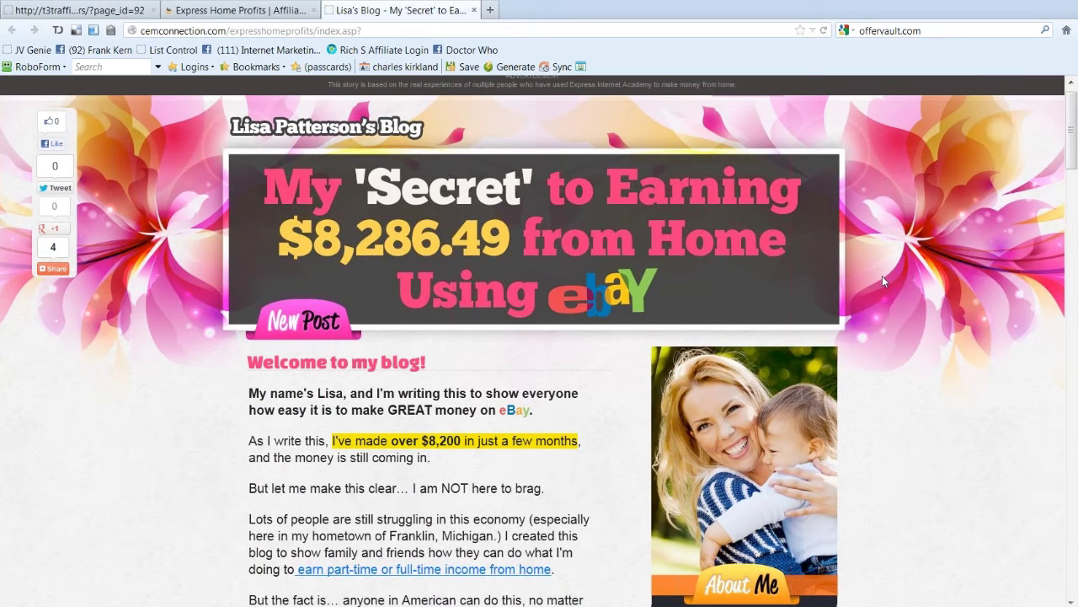
scroll(882, 275, down, 15)
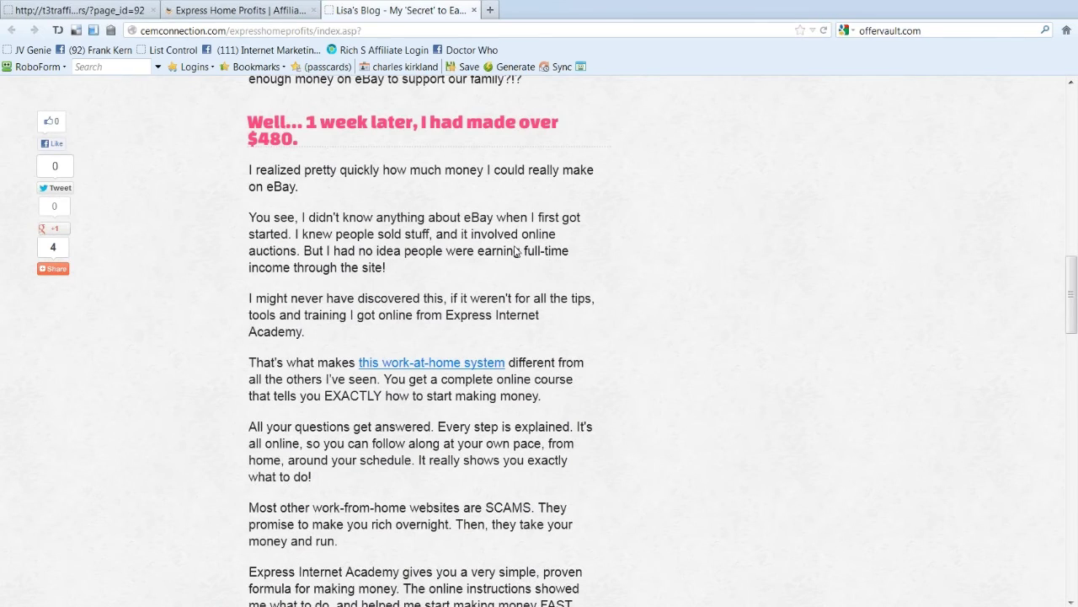
key(Home)
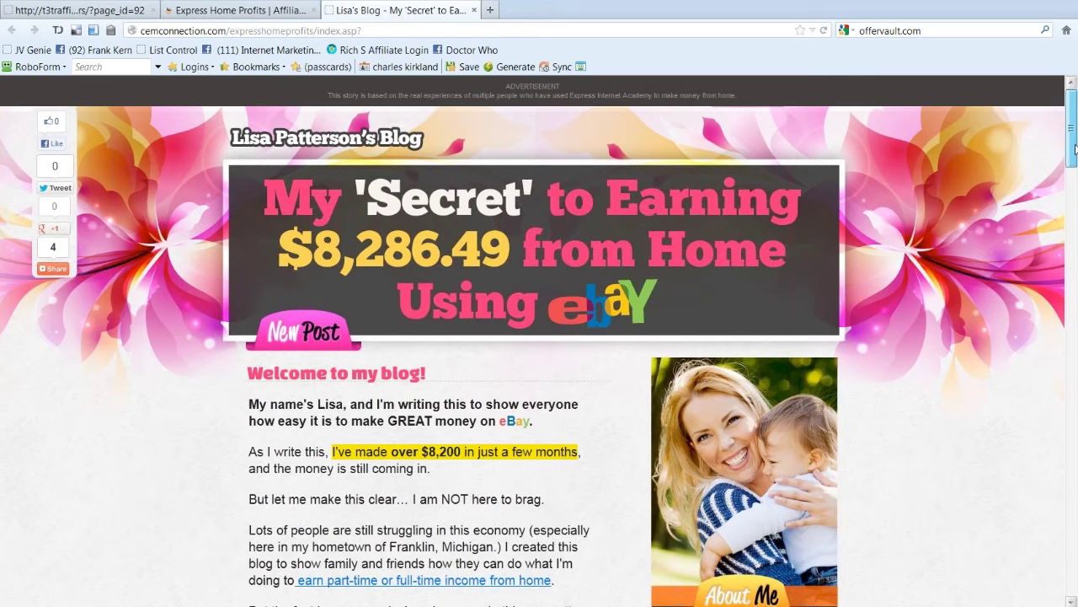
scroll(1075, 149, down, 1)
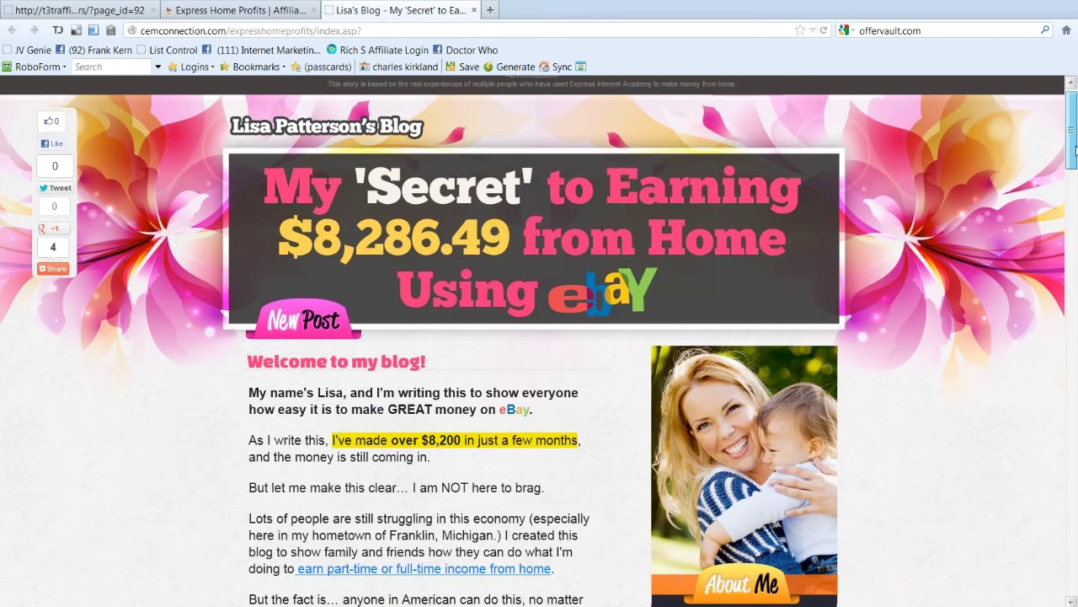
scroll(1075, 149, down, 1)
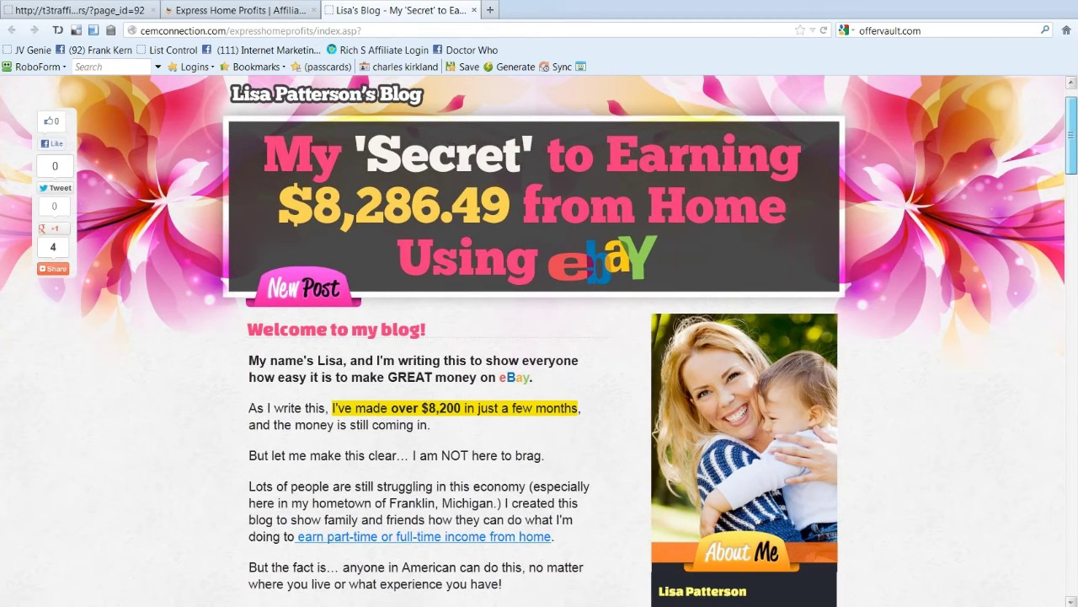
scroll(522, 214, down, 10)
Step: Follow the eBay trick link and enter a full name and e-mail address in the availability form
click(522, 214)
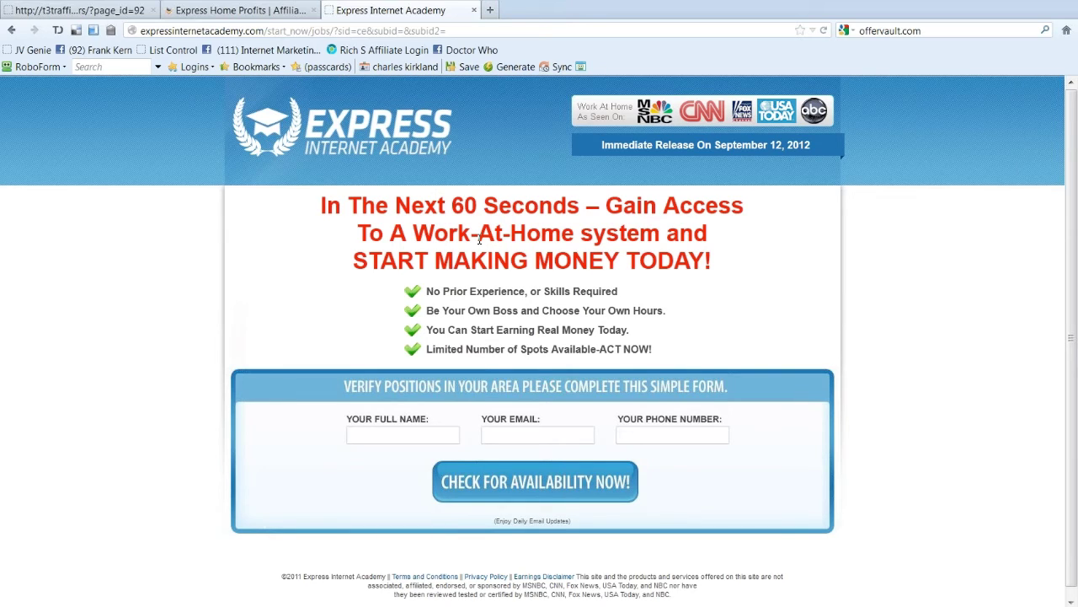
click(390, 432)
text(bob)
key(Tab)
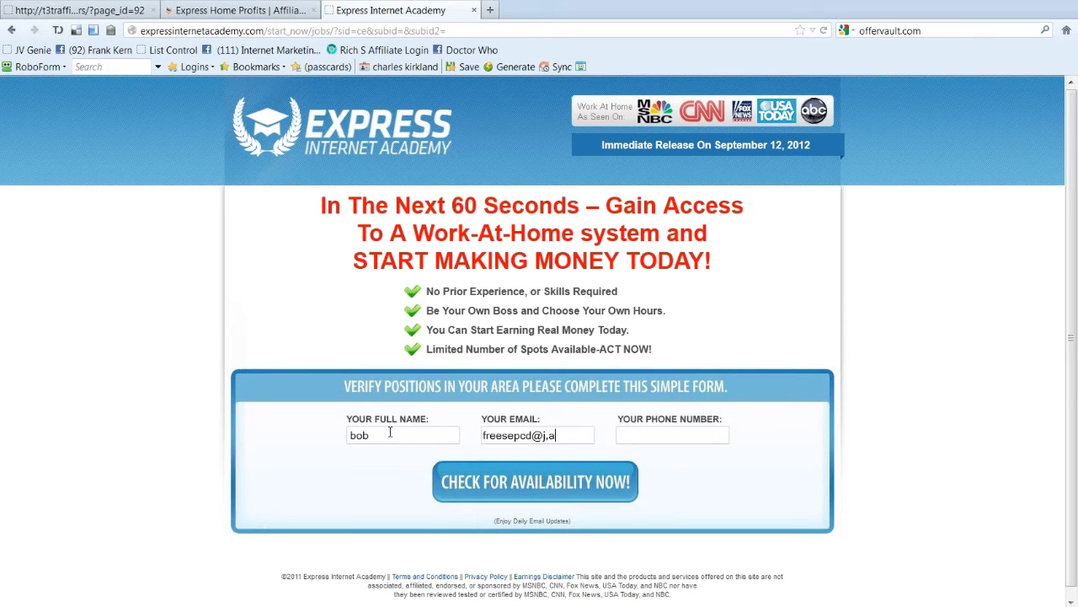
key(Tab)
Step: Enter a valid phone number and submit the form with CHECK FOR AVAILABILITY NOW!
text(888-888-888)
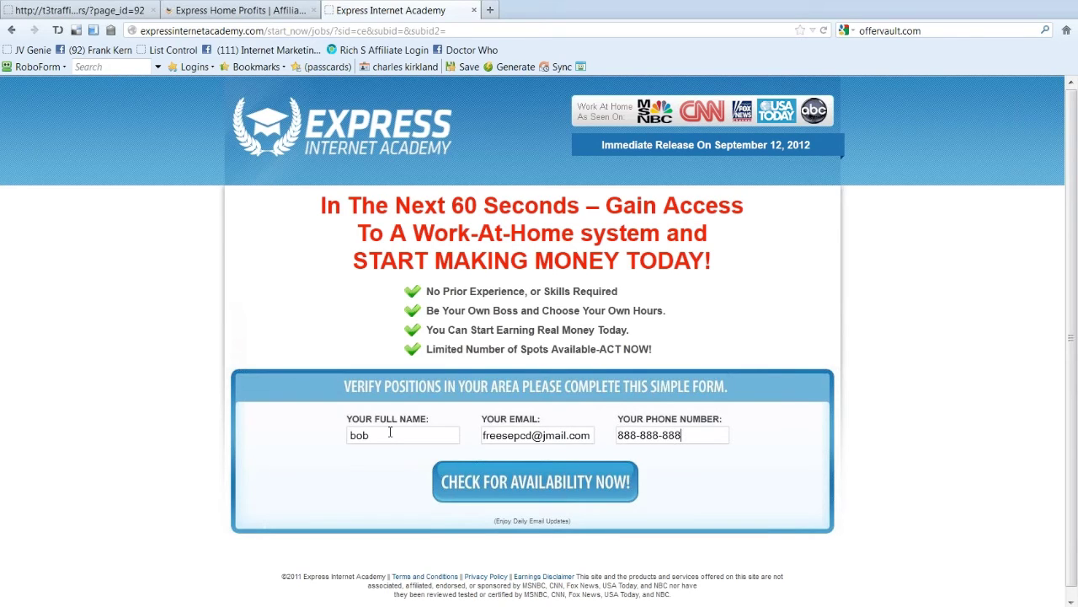
click(583, 485)
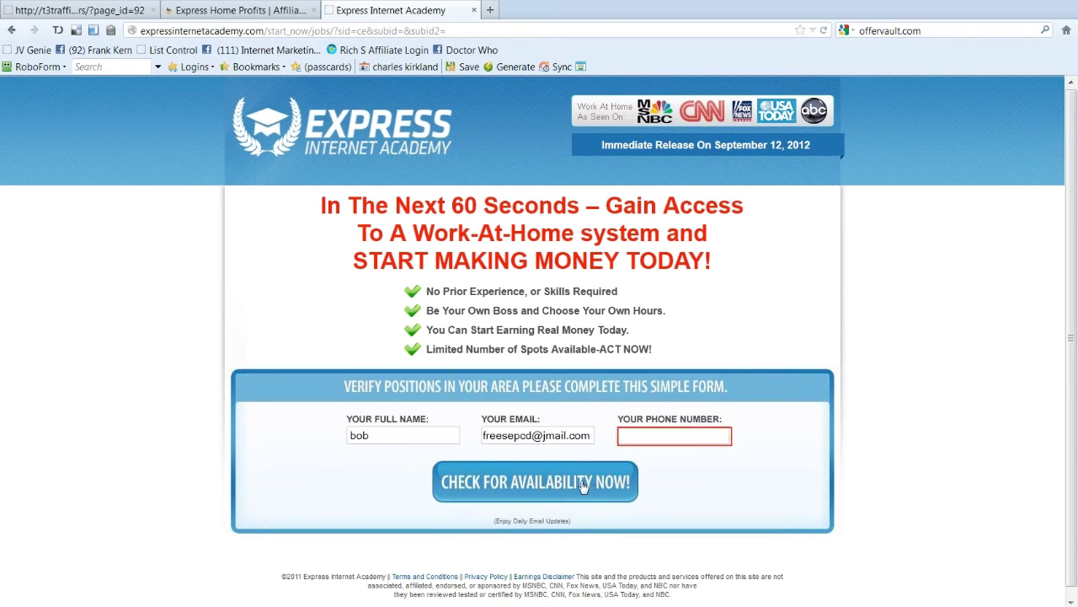
click(680, 436)
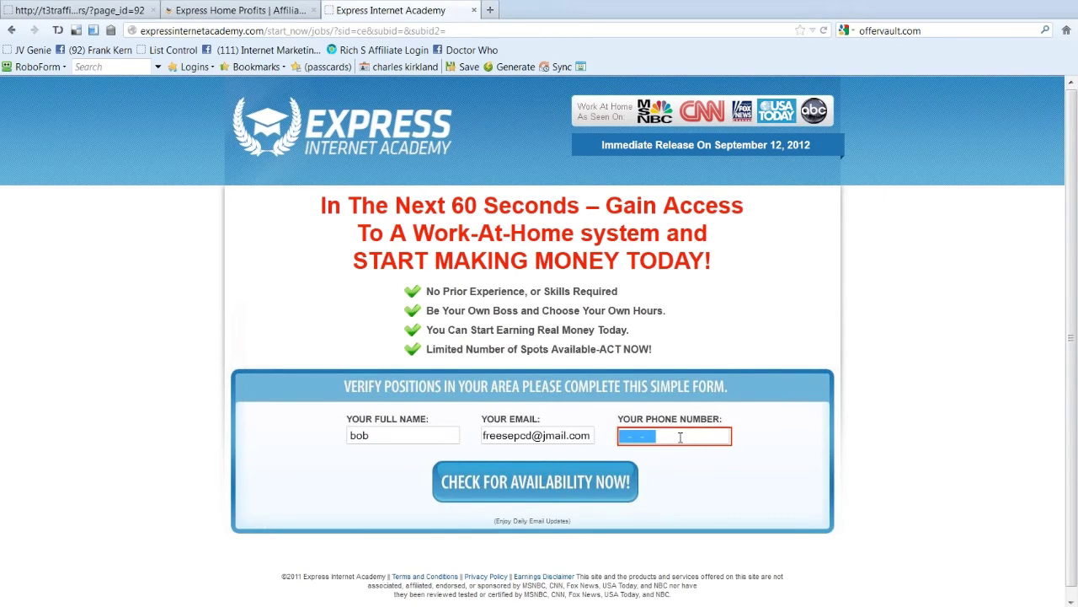
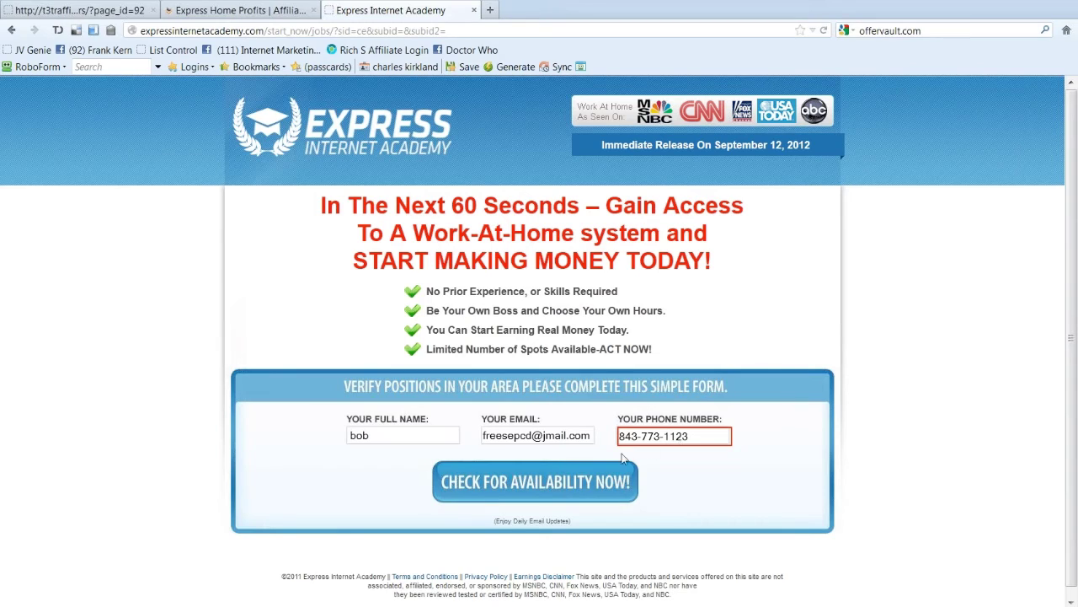
click(575, 478)
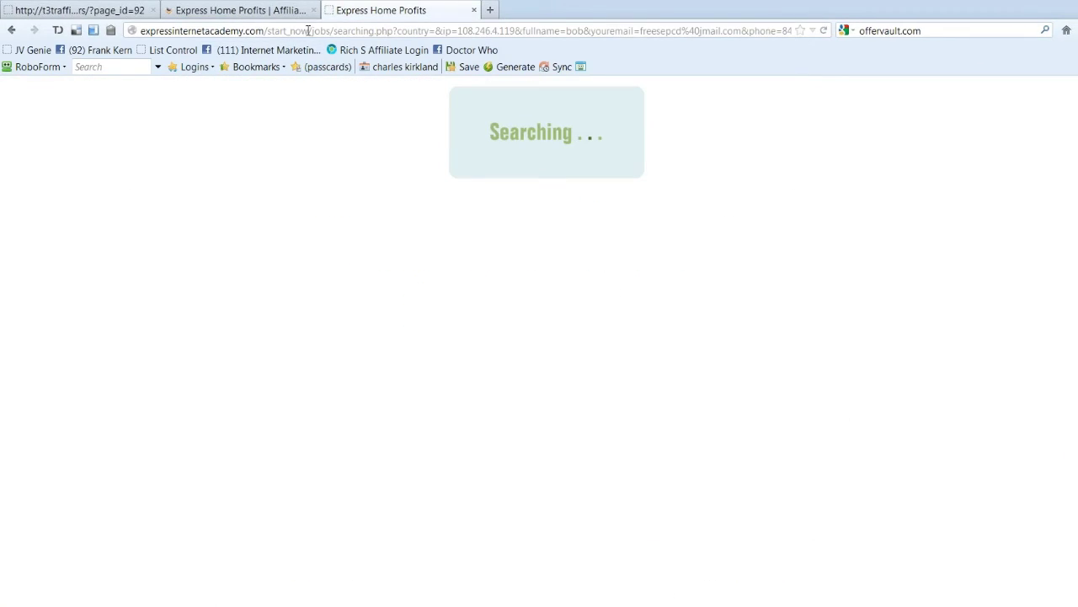
Step: Scroll through the sales letter and continue via GET STARTED to the $97.95 checkout page
drag(389, 30, 125, 32)
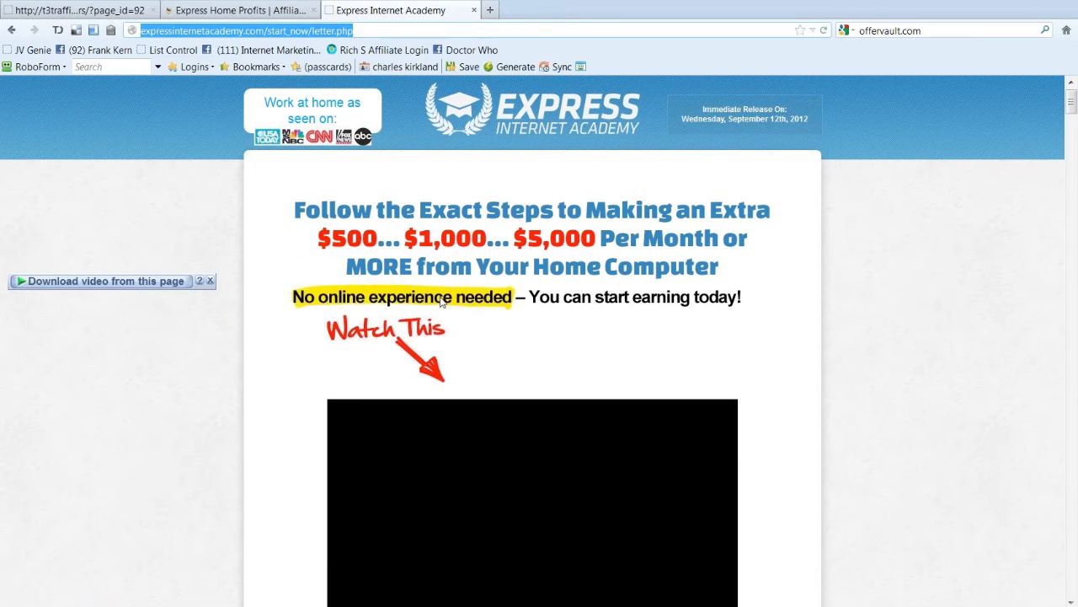
scroll(443, 301, down, 2)
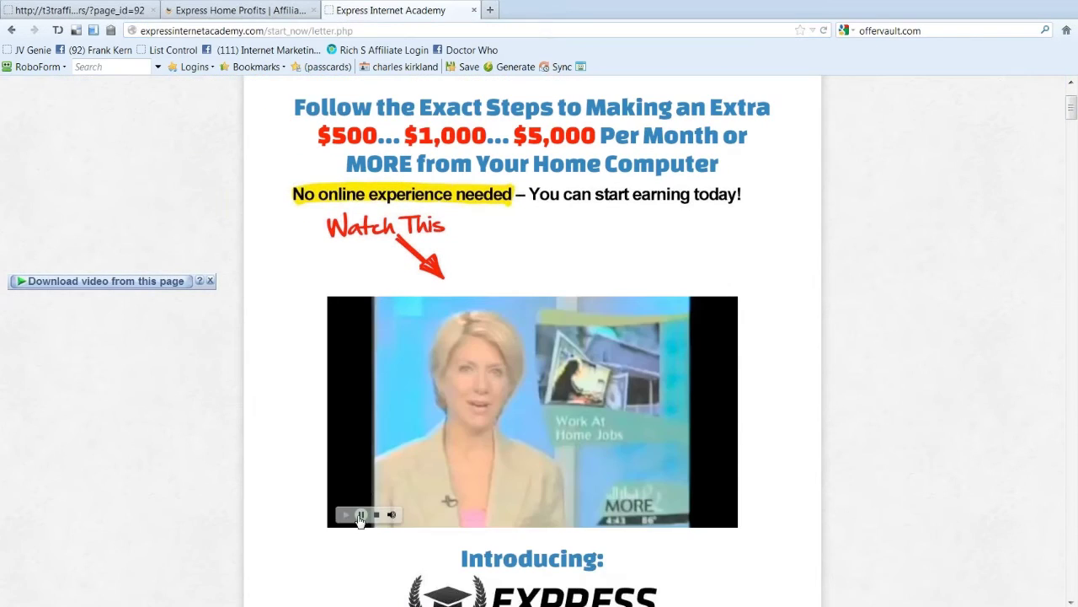
scroll(554, 321, up, 2)
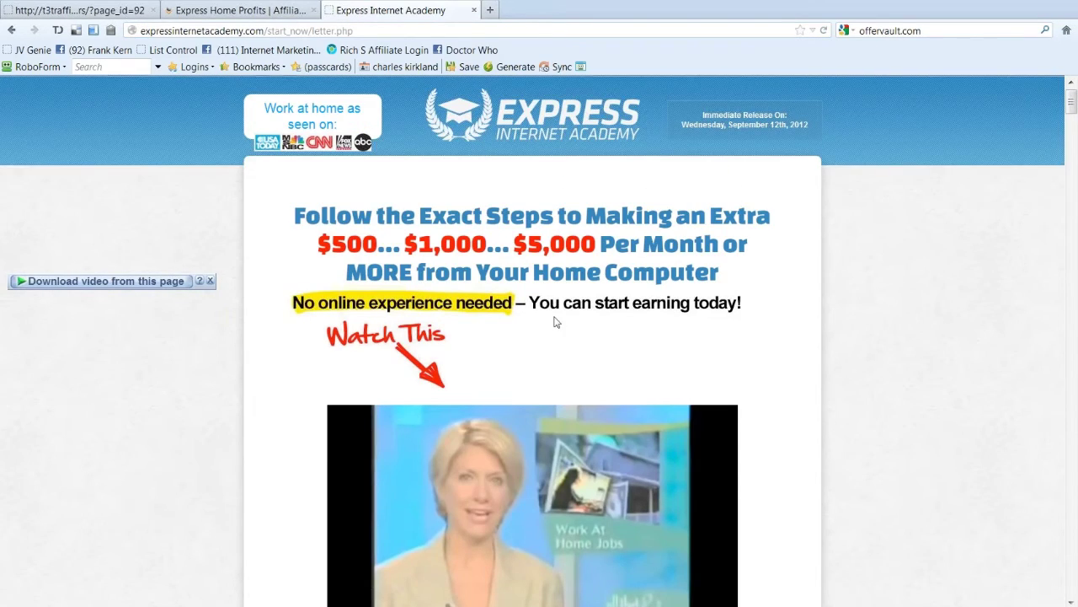
scroll(377, 369, down, 3)
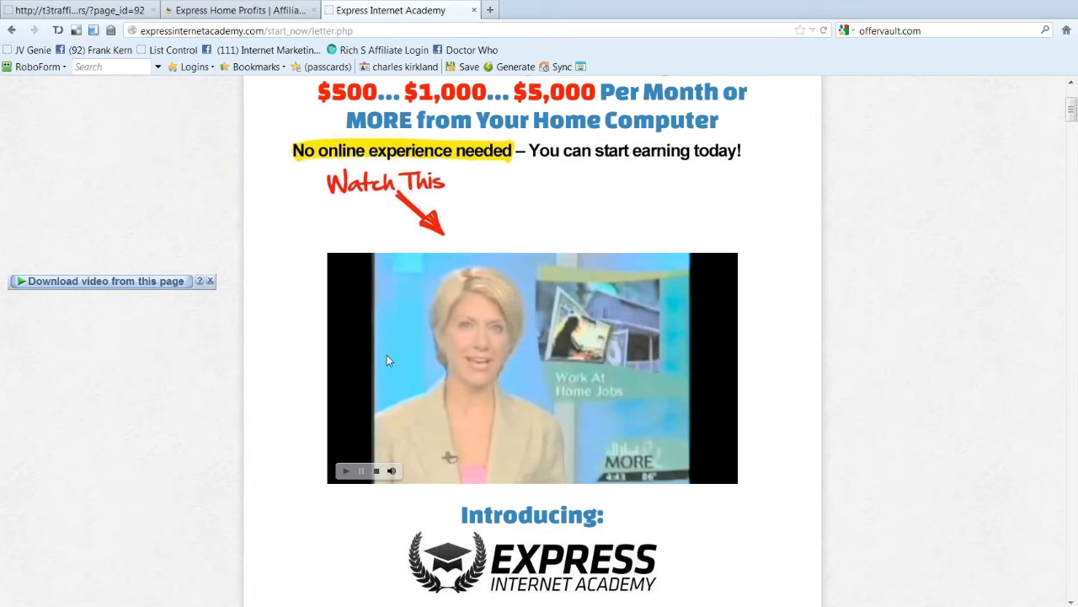
scroll(768, 208, down, 5)
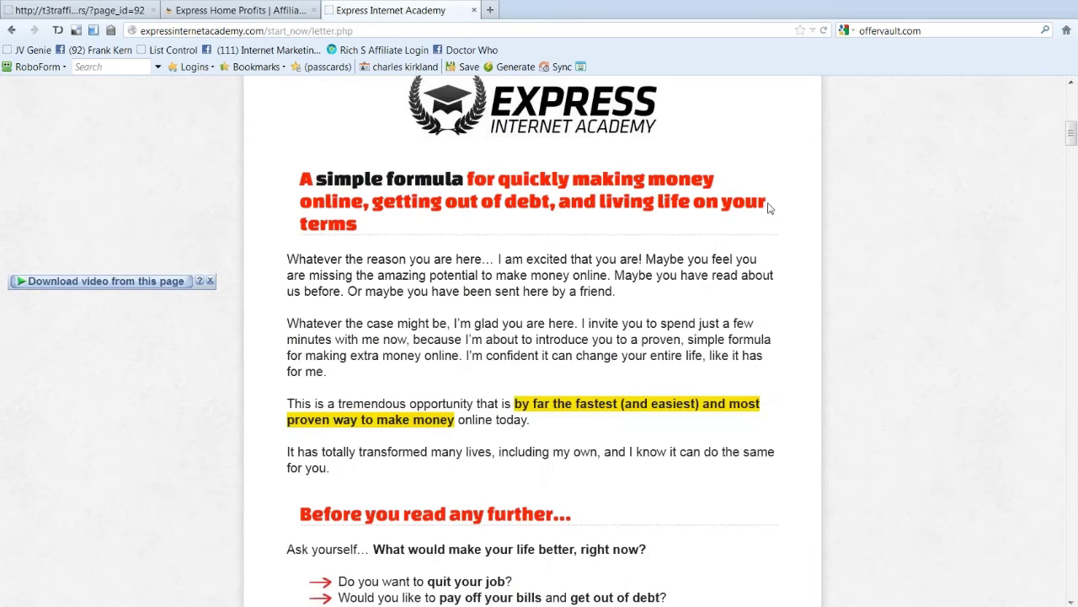
drag(1071, 133, 1064, 435)
click(482, 256)
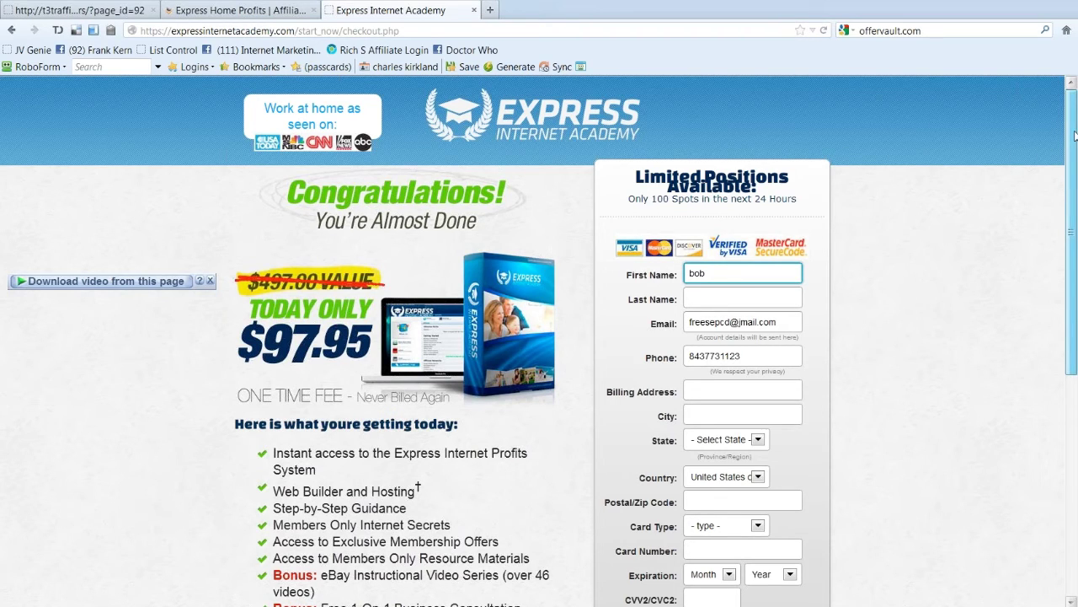
Step: Trigger the exit offer by trying to leave checkout, staying to get the $67.95 price
drag(1075, 135, 1064, 179)
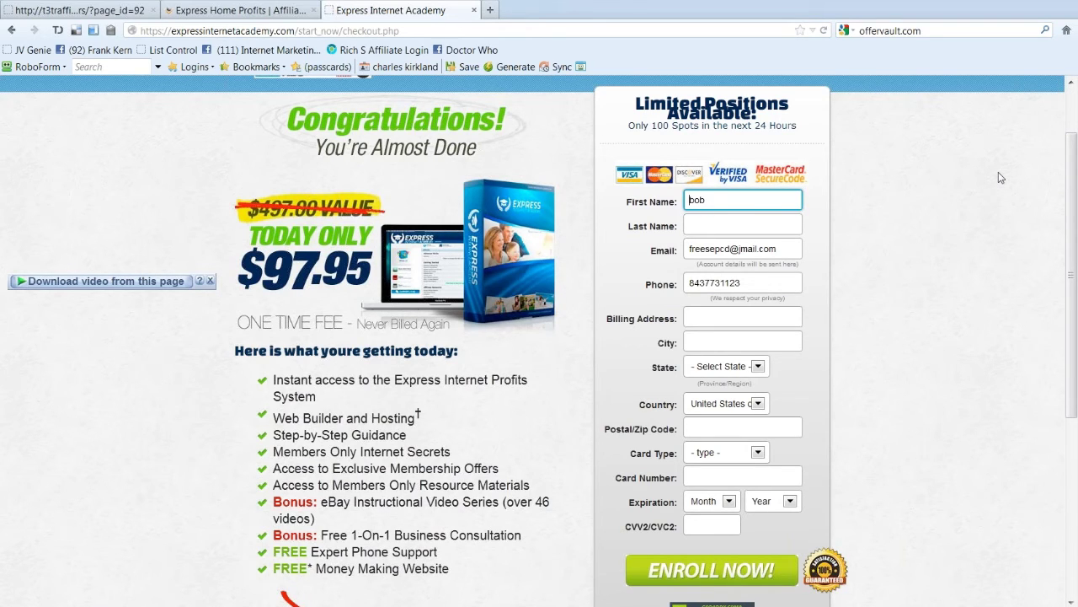
scroll(436, 215, up, 2)
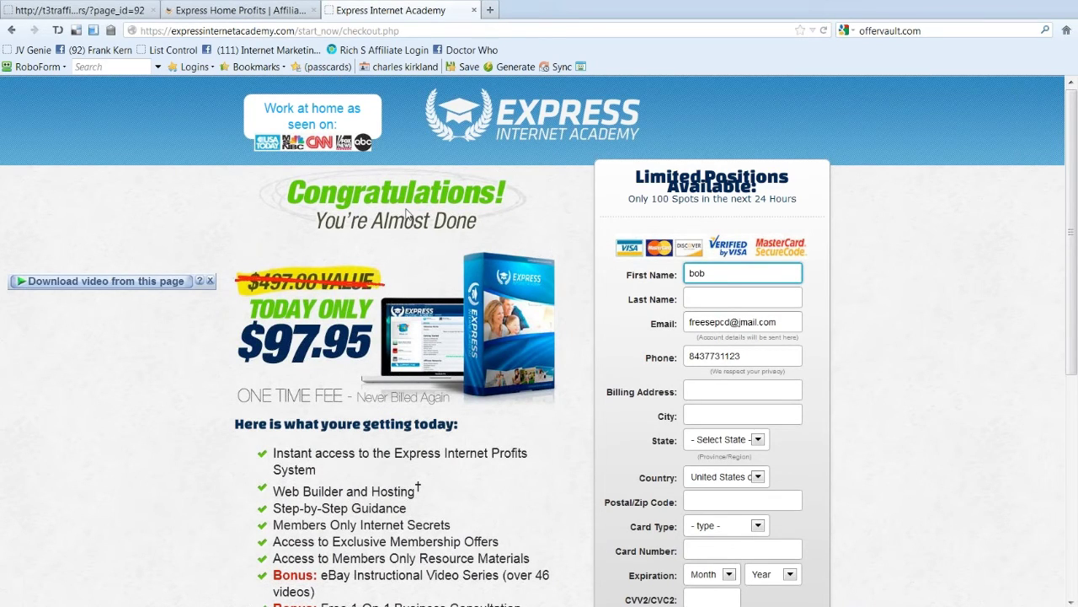
scroll(407, 214, down, 1)
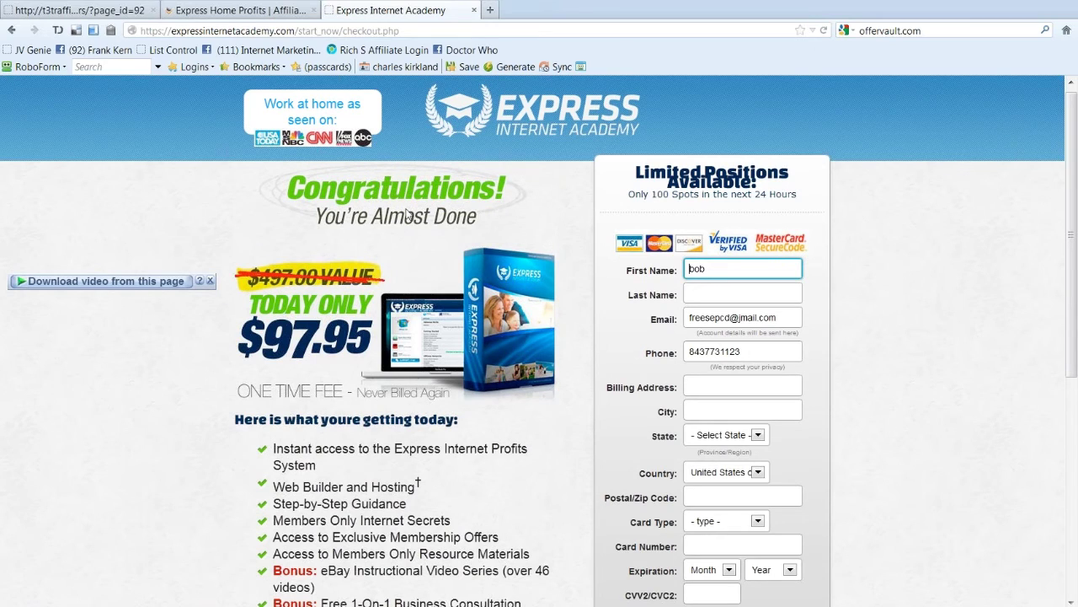
scroll(407, 214, down, 5)
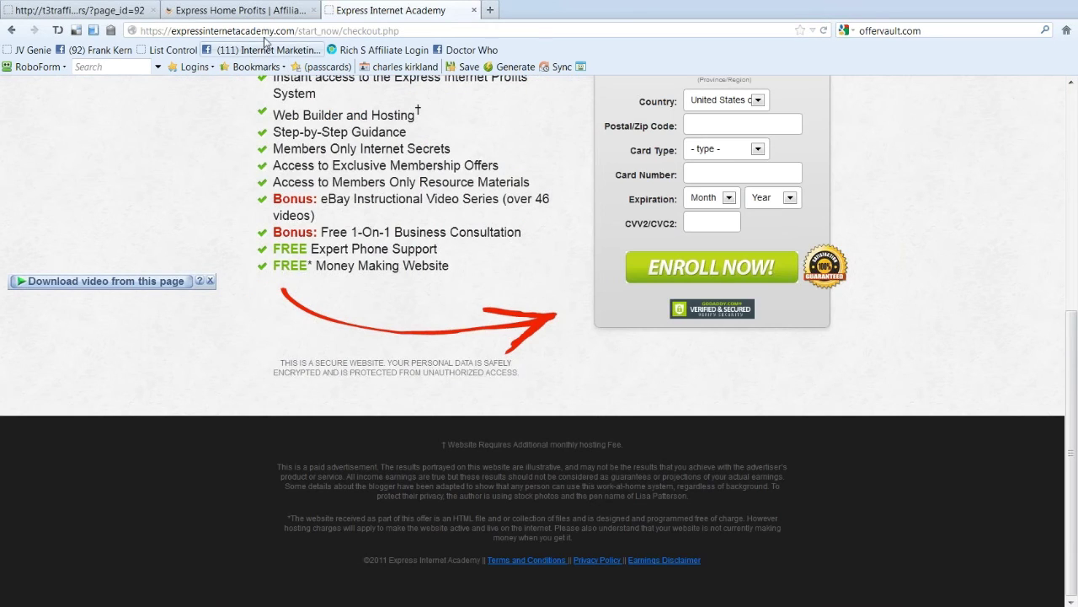
drag(301, 31, 402, 31)
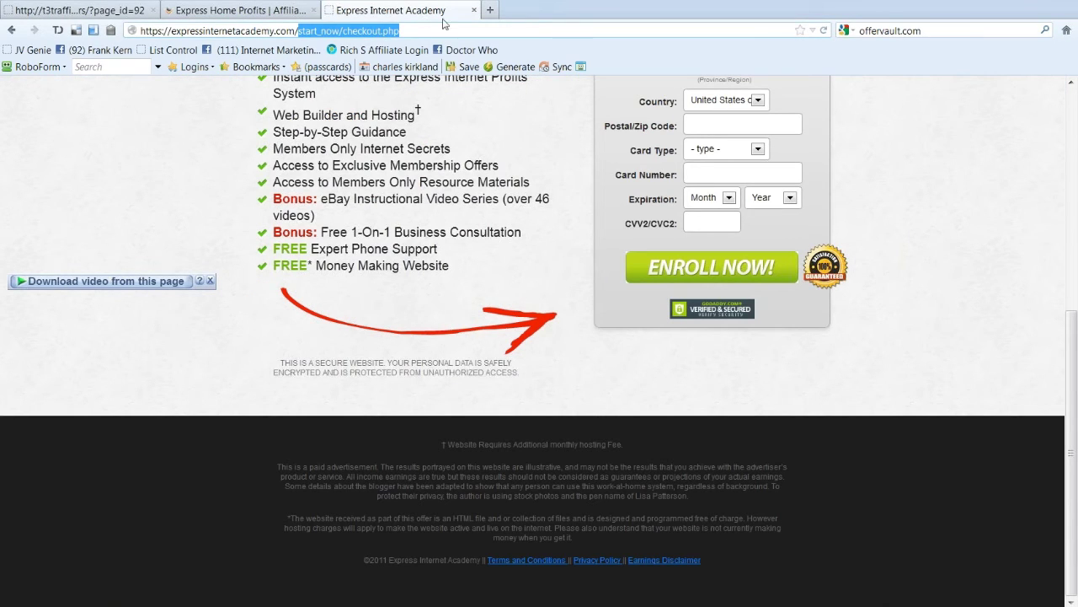
key(BackSpace)
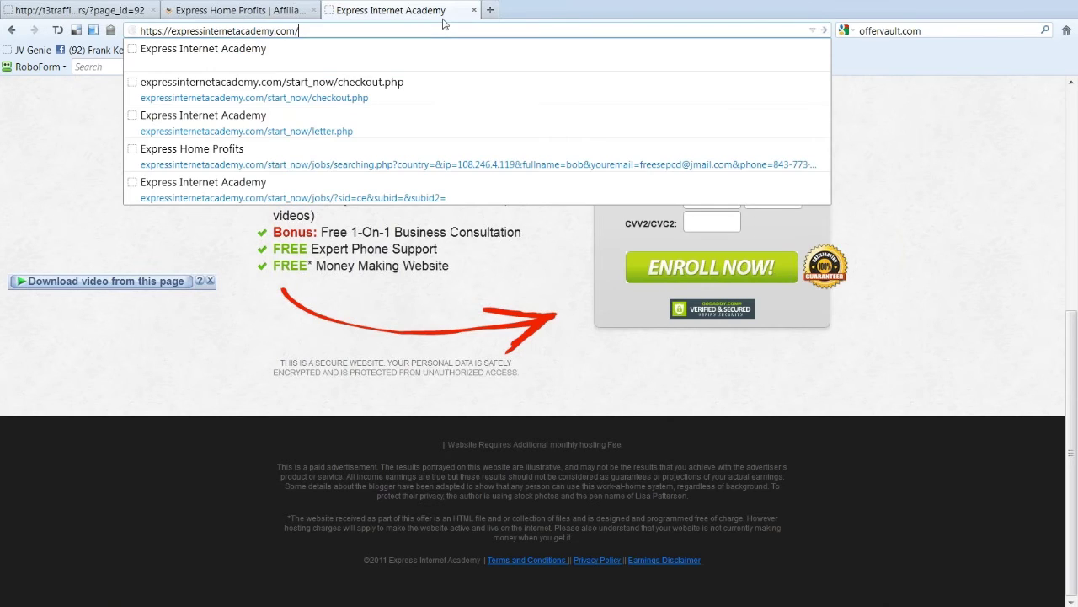
key(Return)
click(478, 386)
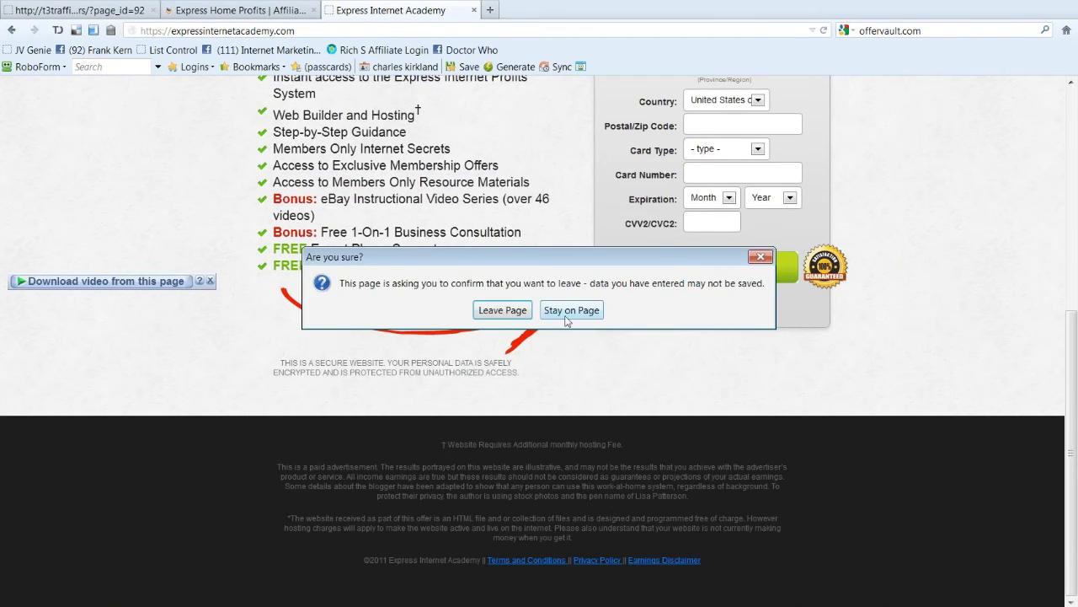
click(569, 312)
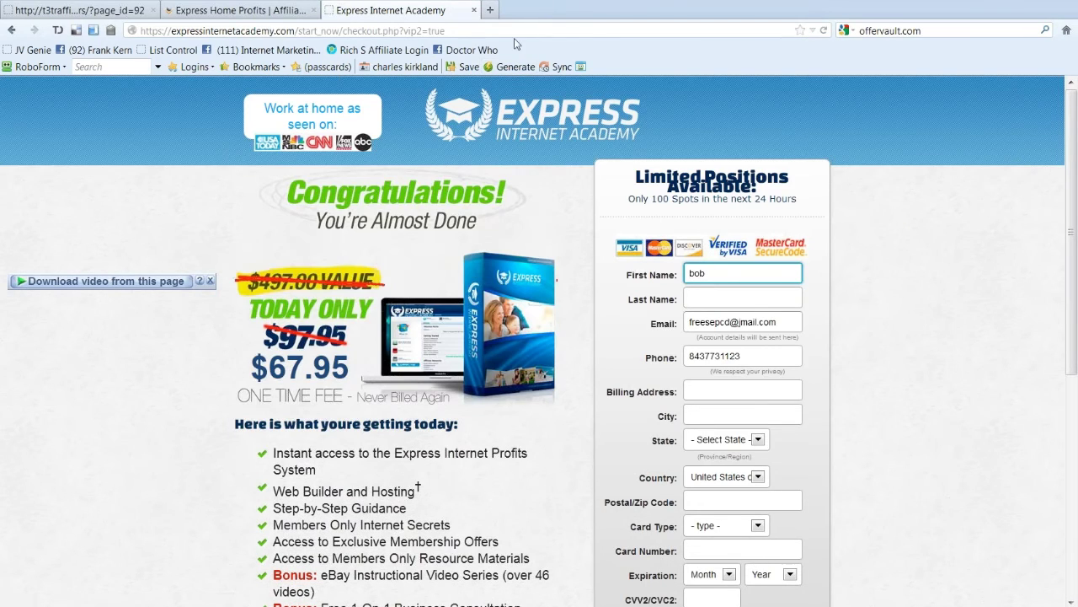
Step: Strip the path from the address to load the Express Internet Academy home page
click(499, 31)
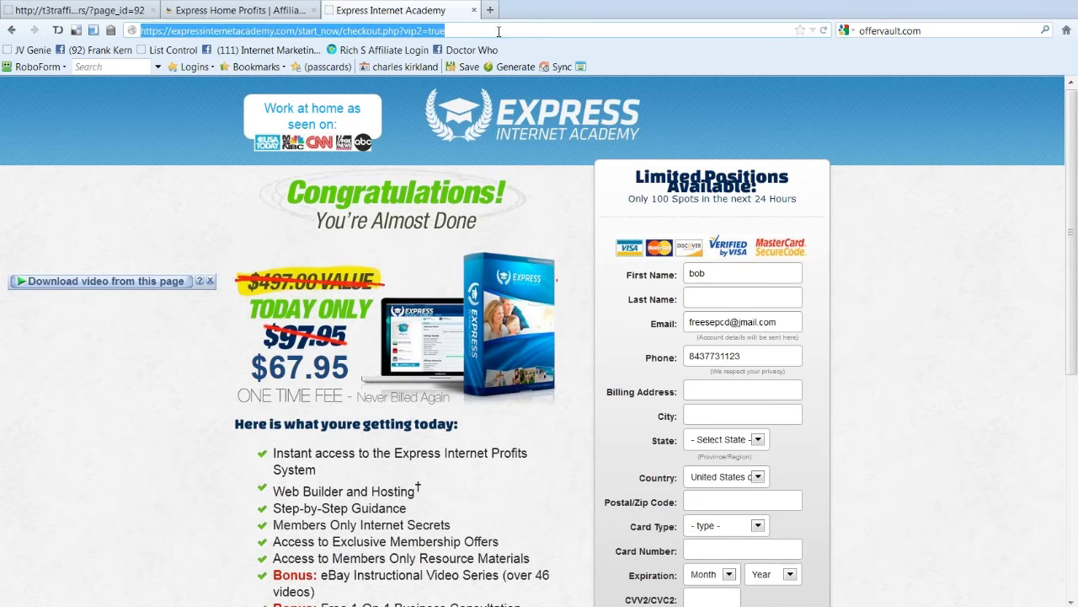
drag(499, 31, 295, 40)
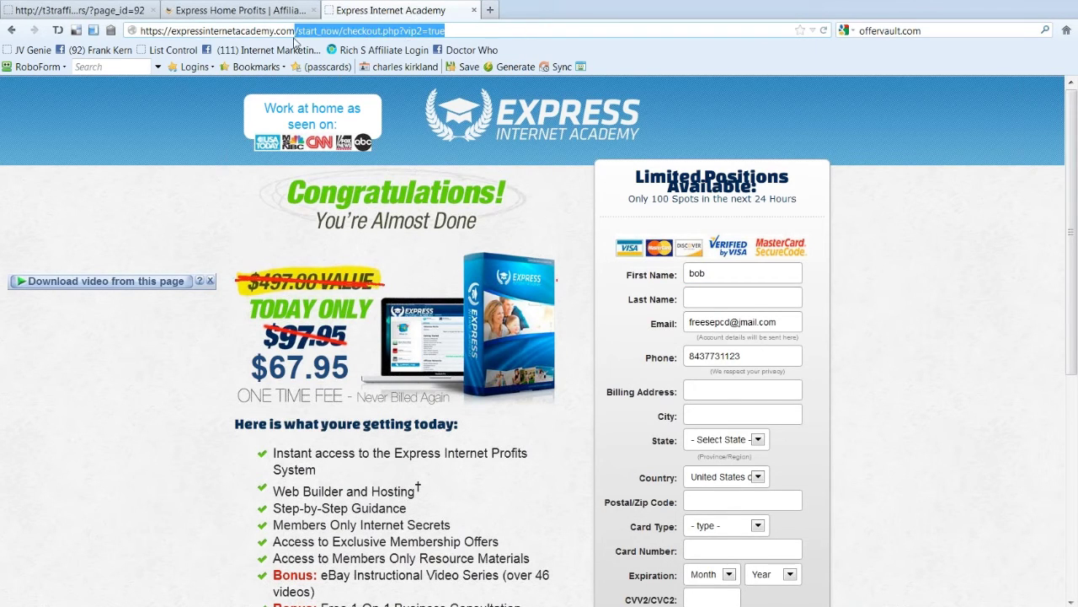
key(BackSpace)
key(Return)
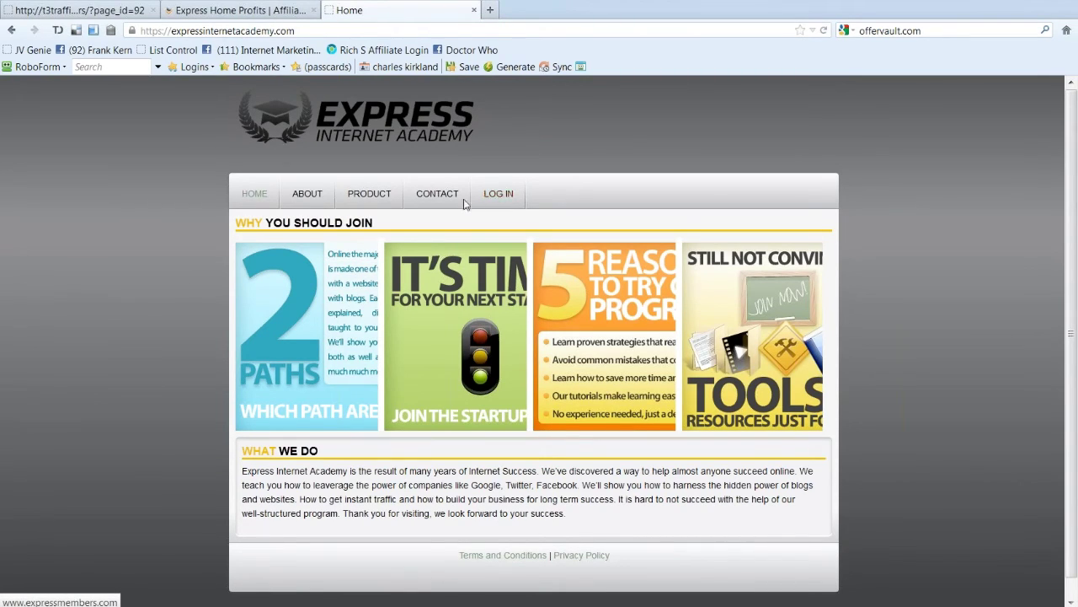
click(502, 197)
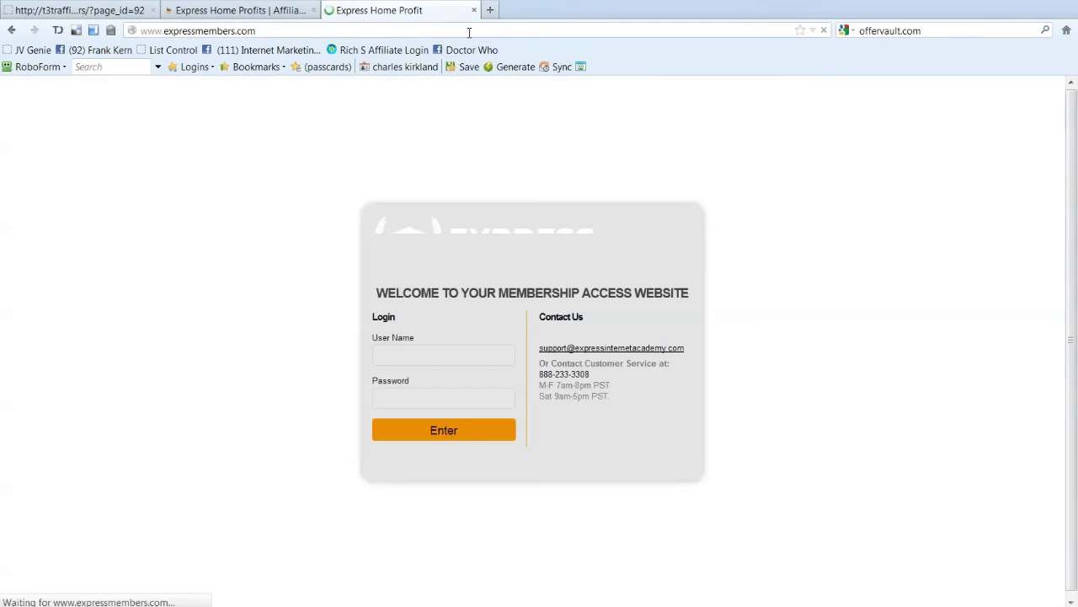
click(469, 32)
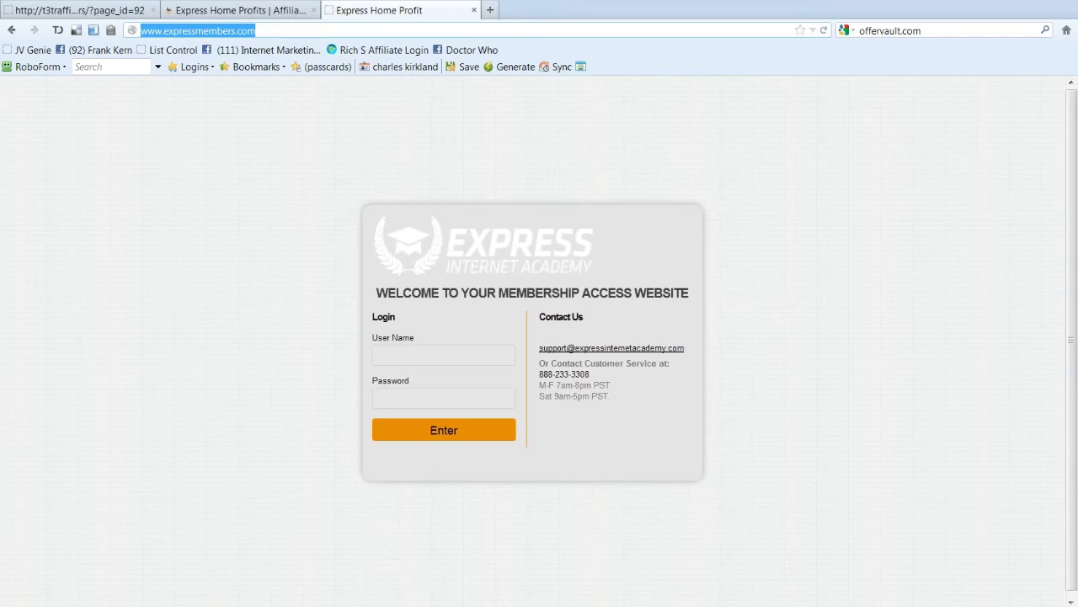
click(258, 246)
right_click(258, 246)
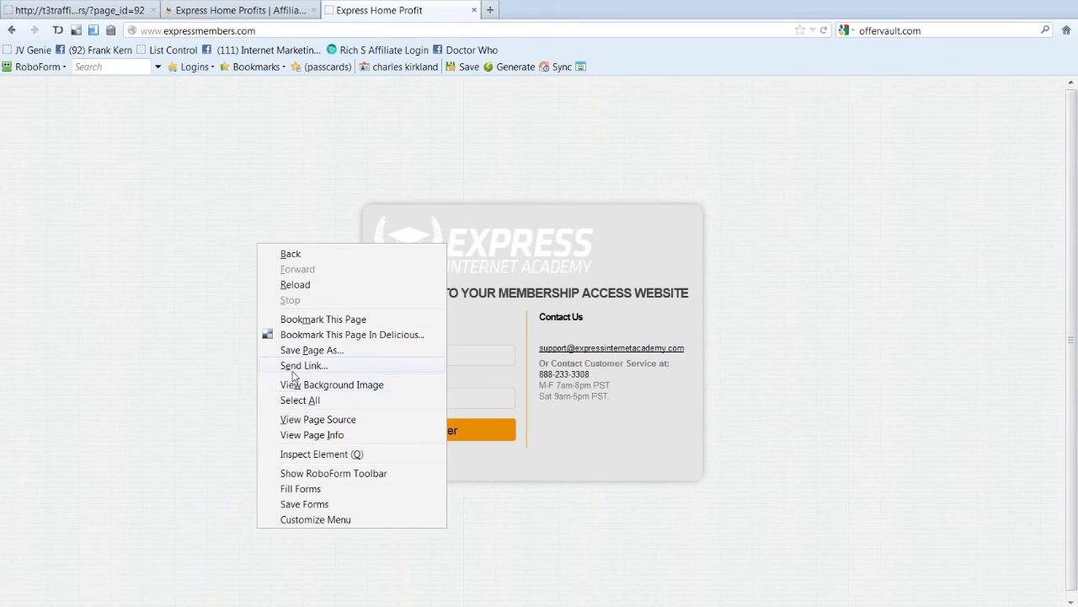
click(202, 245)
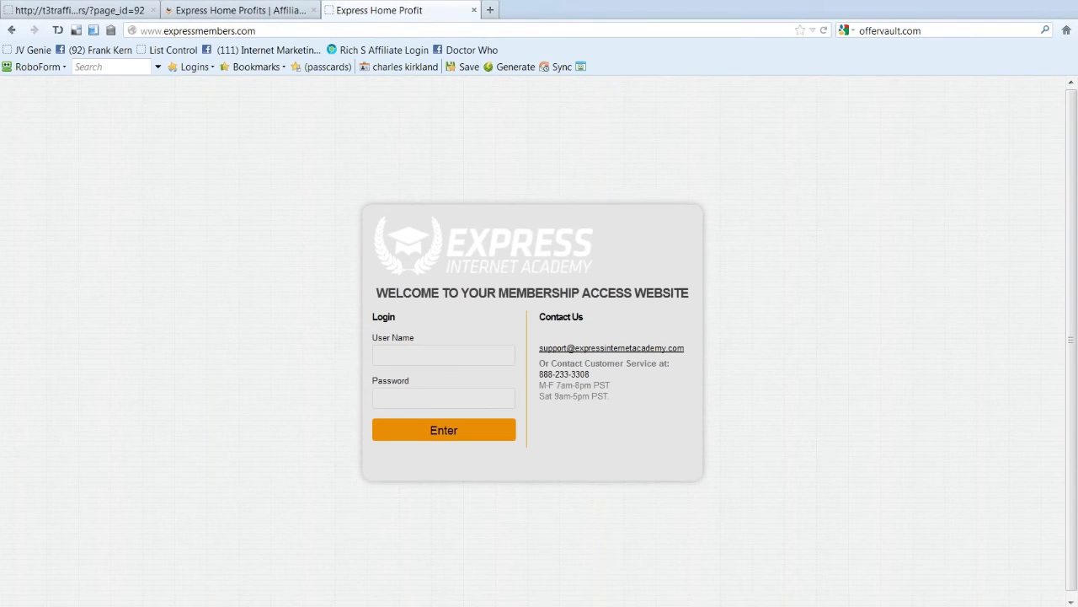
Step: Exit full screen and minimize the Firefox window showing the Express Internet Academy login page
key(F11)
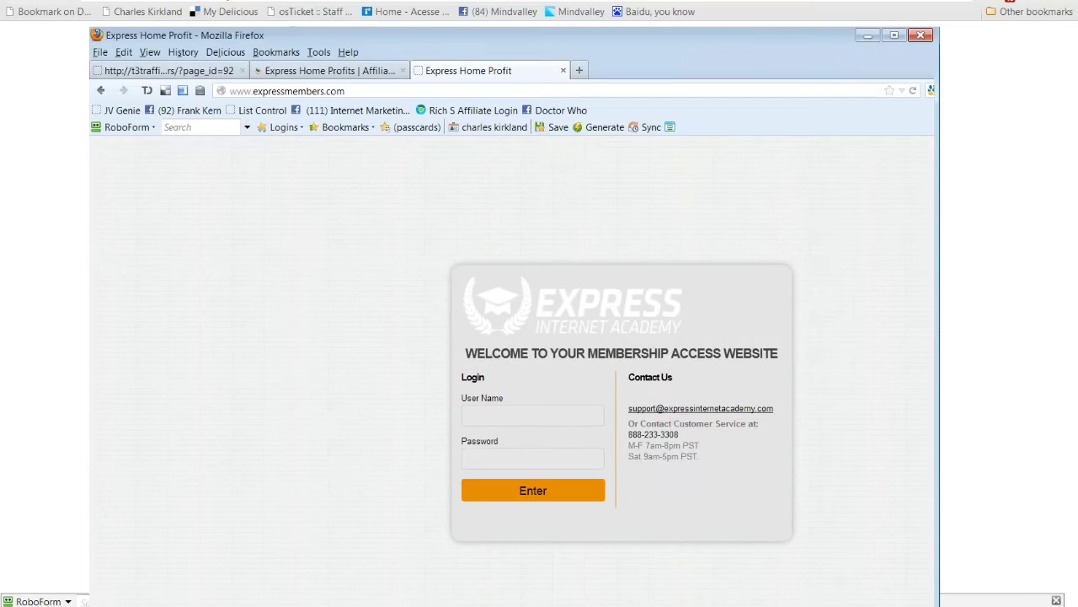
click(868, 35)
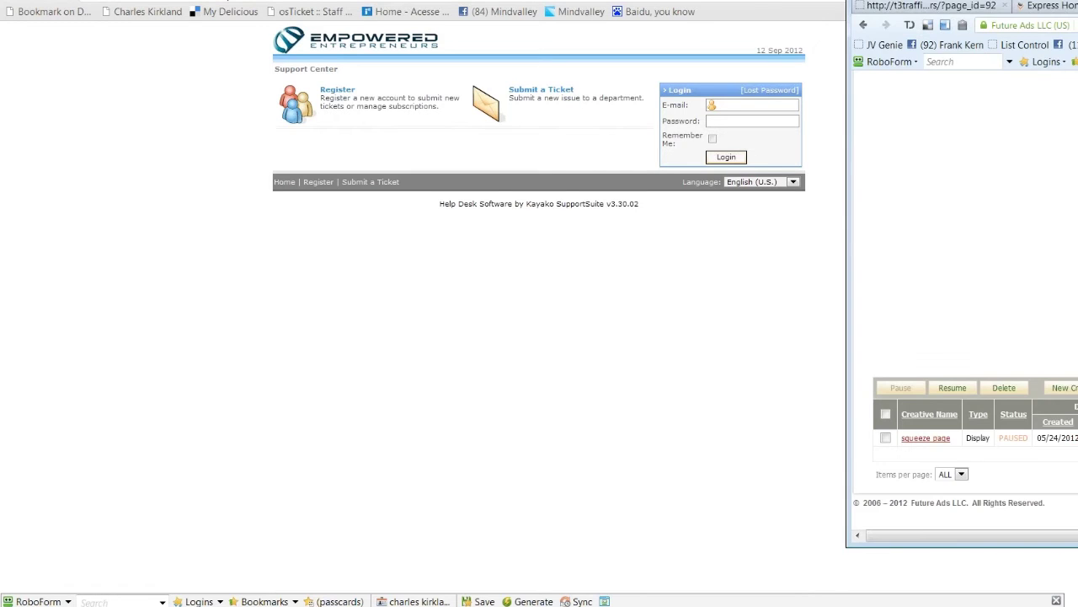
Step: Centre the Trafficvance window to review the paused OAC campaign details, then minimize it
drag(1077, 0, 537, 0)
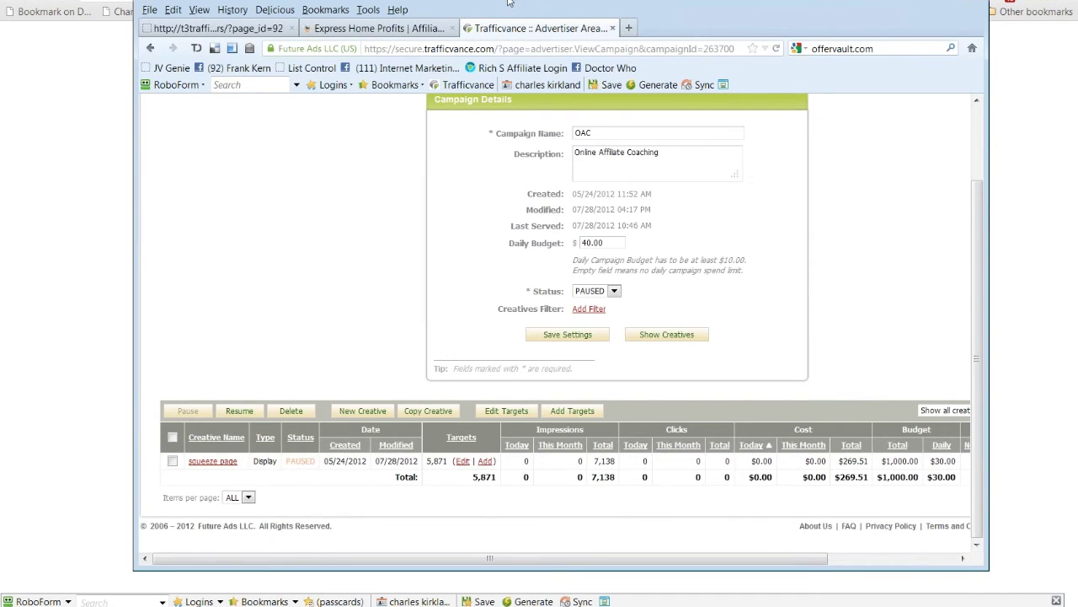
click(937, 0)
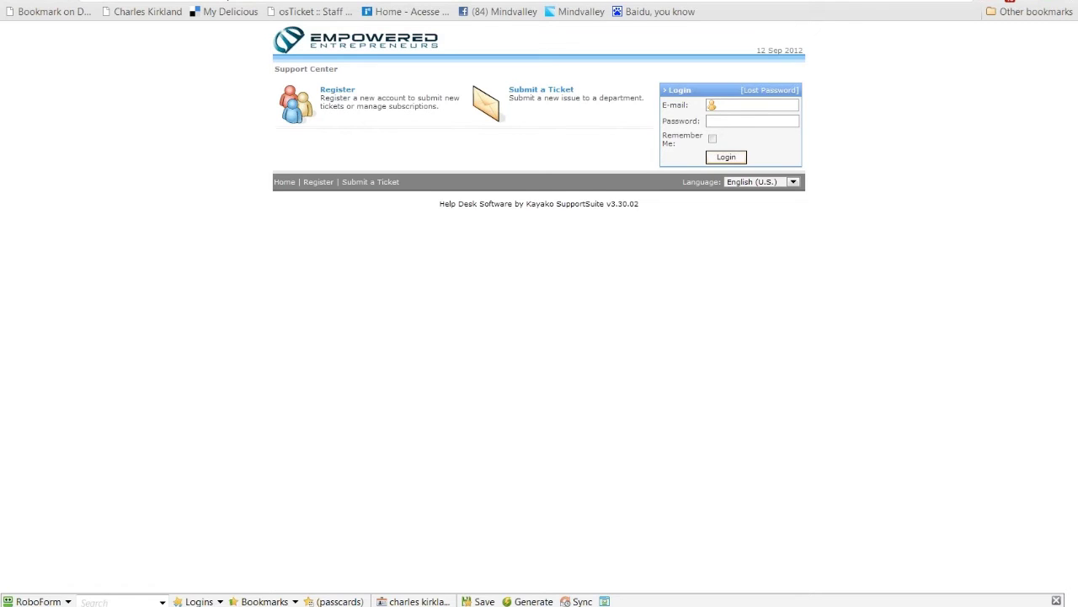
Step: Load gamevance.com in a new Chrome tab from the address suggestions
key(ctrl+t)
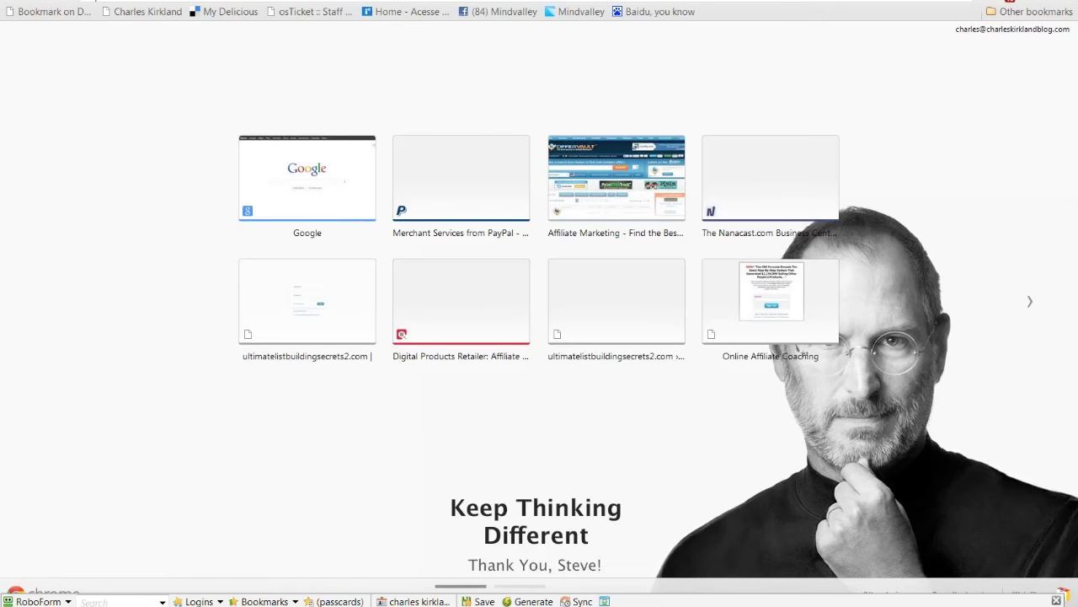
text(gm)
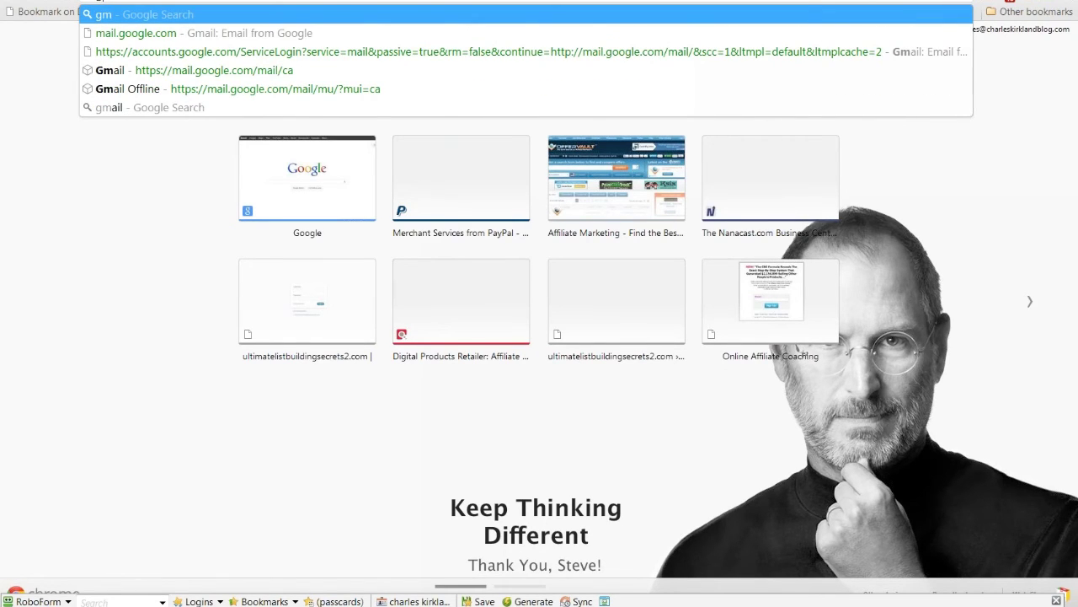
key(BackSpace)
text(o)
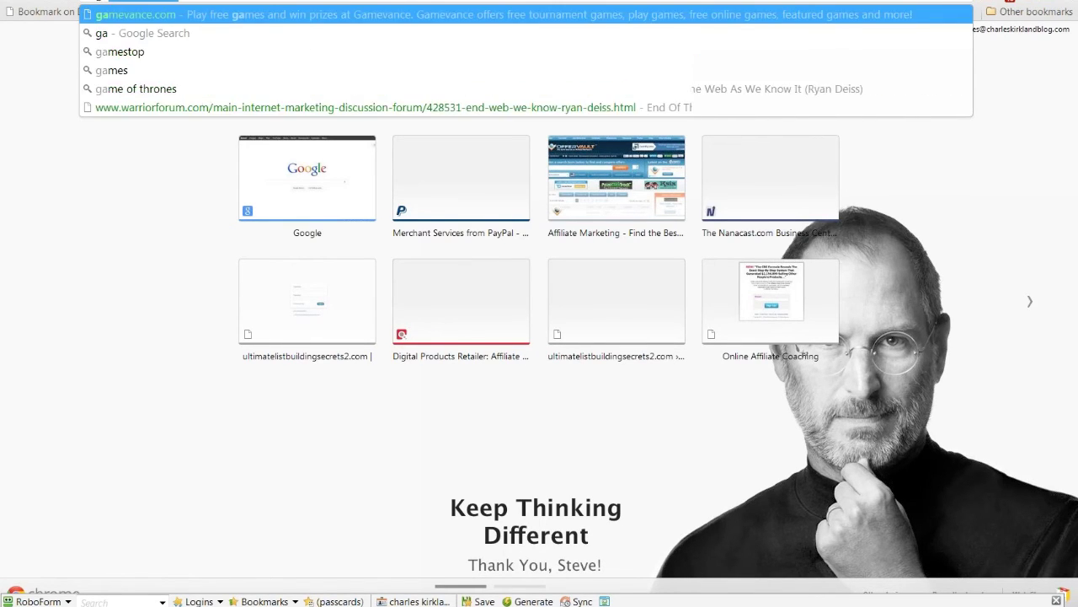
click(628, 16)
click(627, 13)
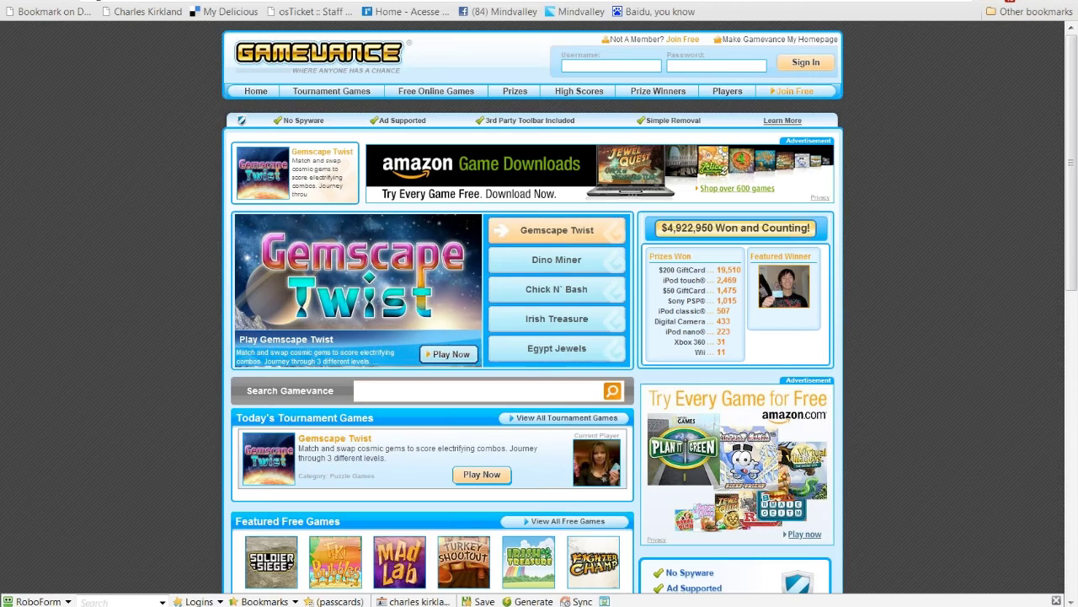
Step: Look over the Egypt Jewels featured game, then enter 'budd' as the Fast Traffic Finder keyword
mouse_move(496, 362)
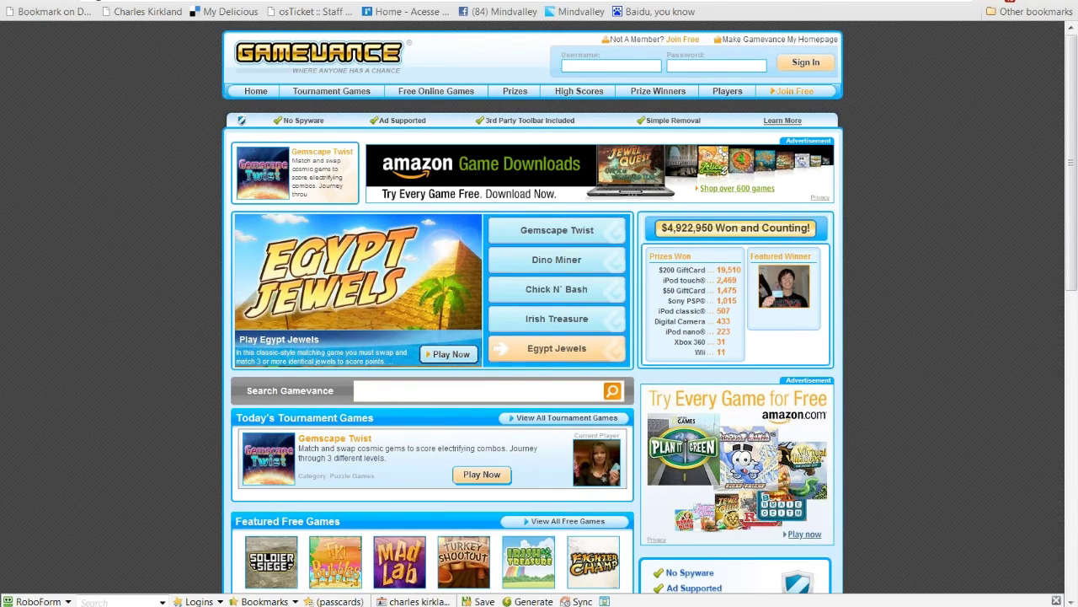
key(alt+Tab)
text(budd)
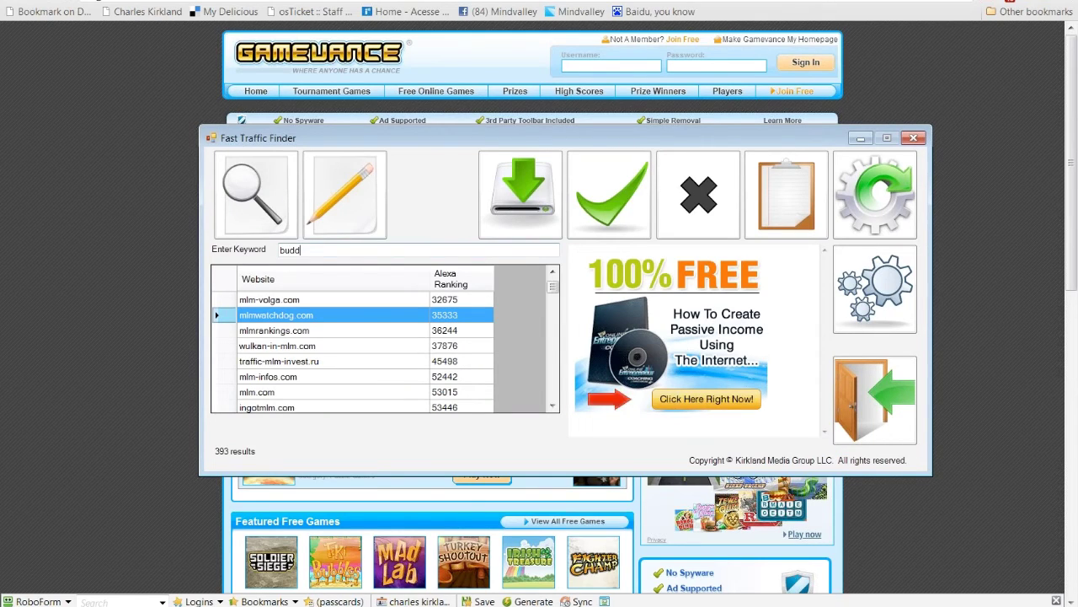
Step: Search sites for 'budd', pick jonathanbudd.com from the results, and return to Notepad++
click(251, 175)
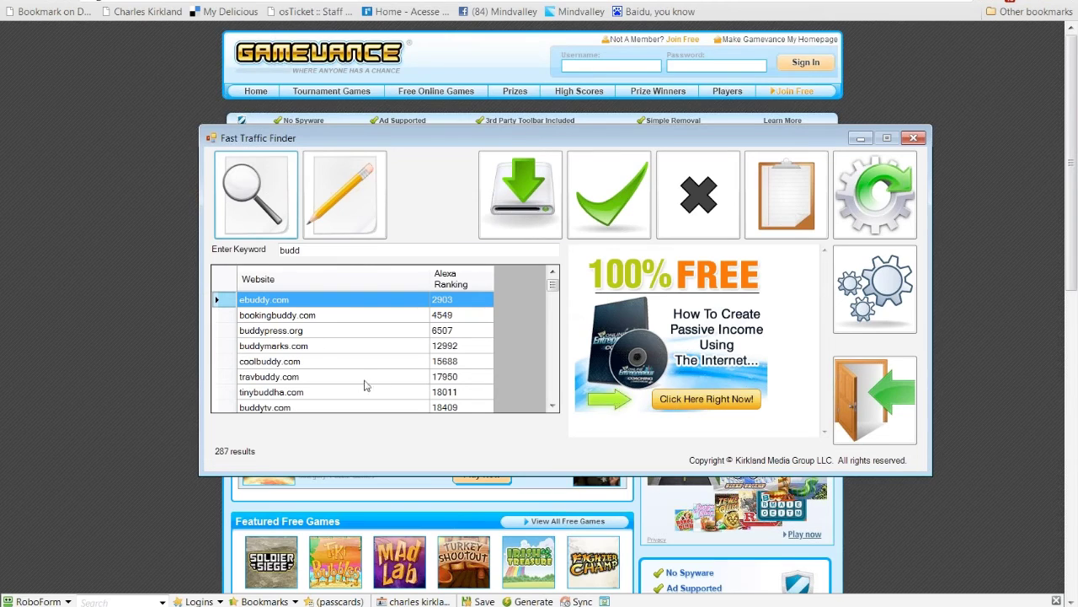
click(552, 406)
click(553, 406)
click(553, 406)
click(552, 406)
click(553, 406)
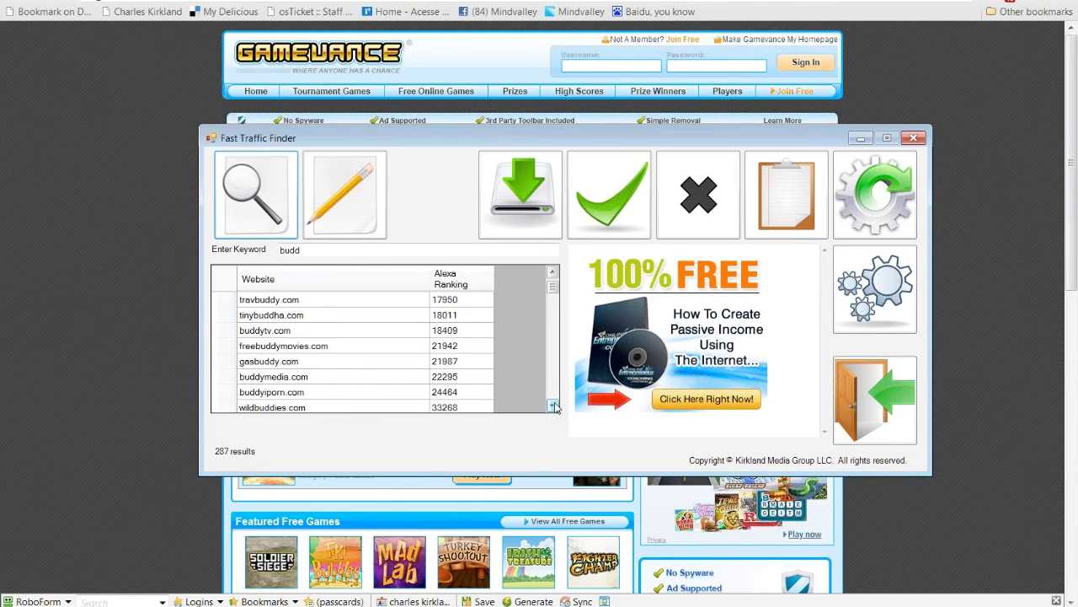
double_click(553, 406)
click(553, 407)
double_click(552, 406)
double_click(553, 406)
double_click(553, 406)
click(553, 406)
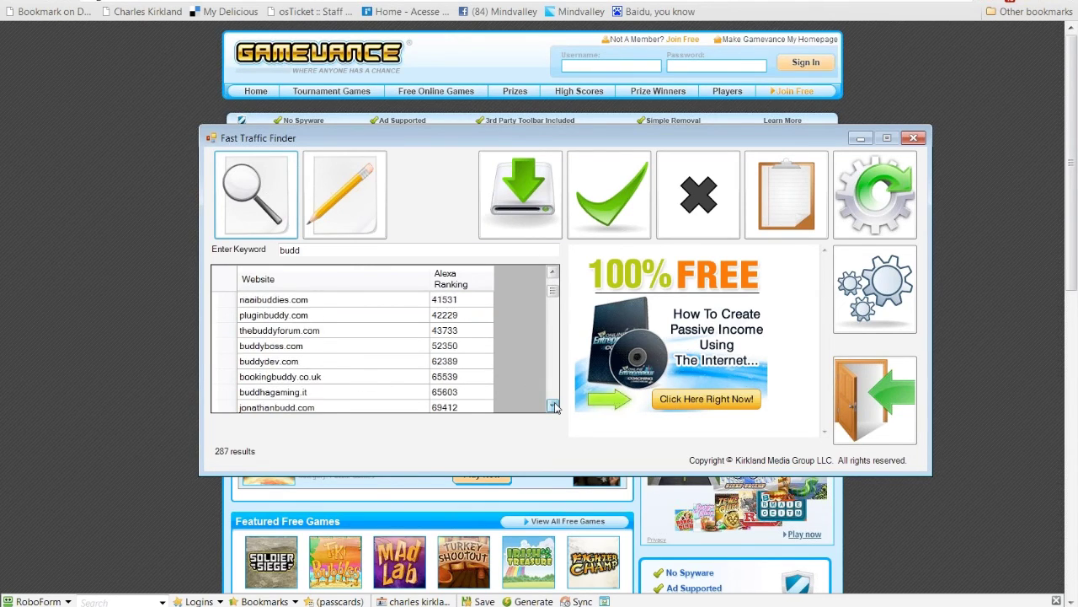
double_click(553, 406)
click(553, 406)
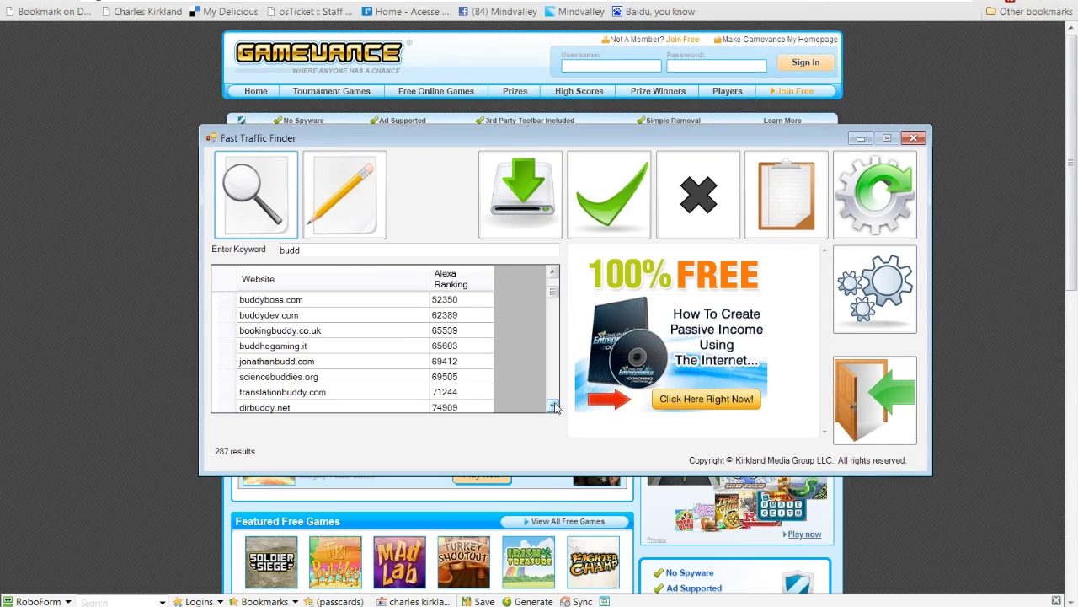
click(374, 368)
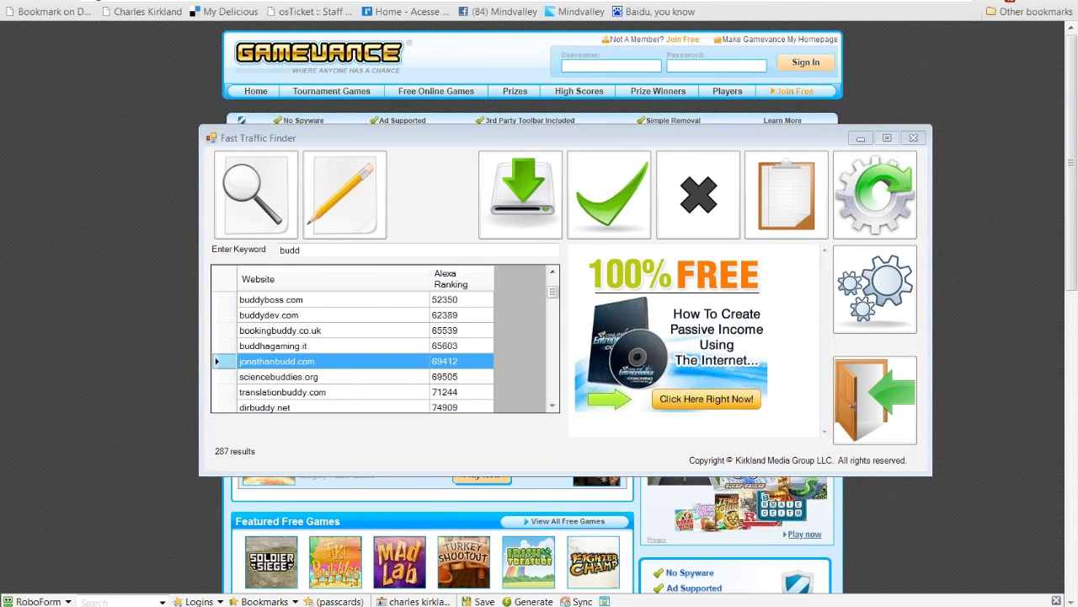
key(alt+Tab)
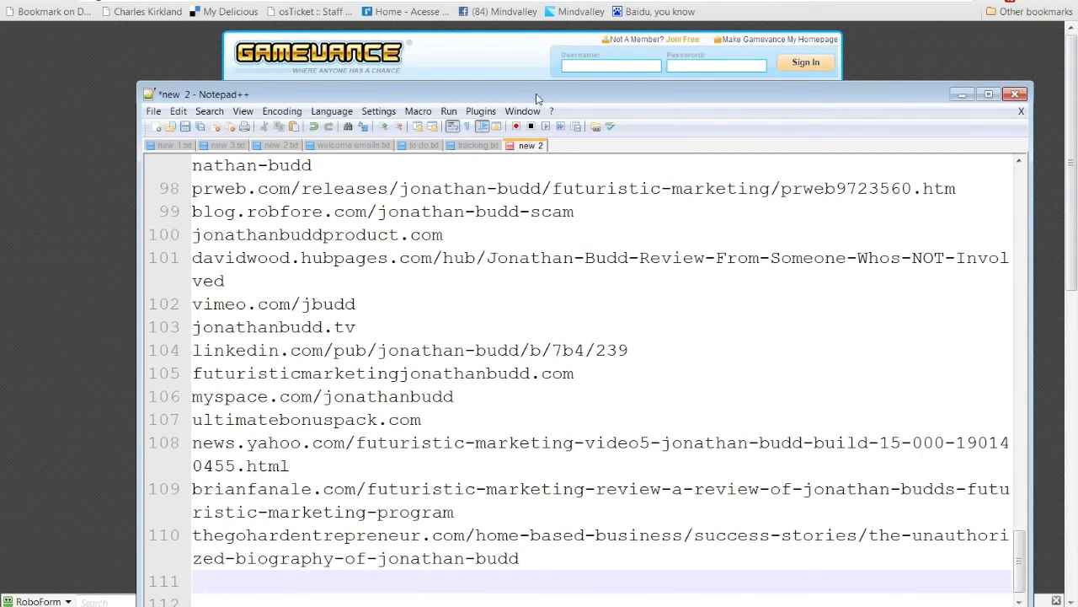
Step: Delete the news.yahoo.com entry on line 108 of the Notepad++ URL list
drag(536, 99, 427, 89)
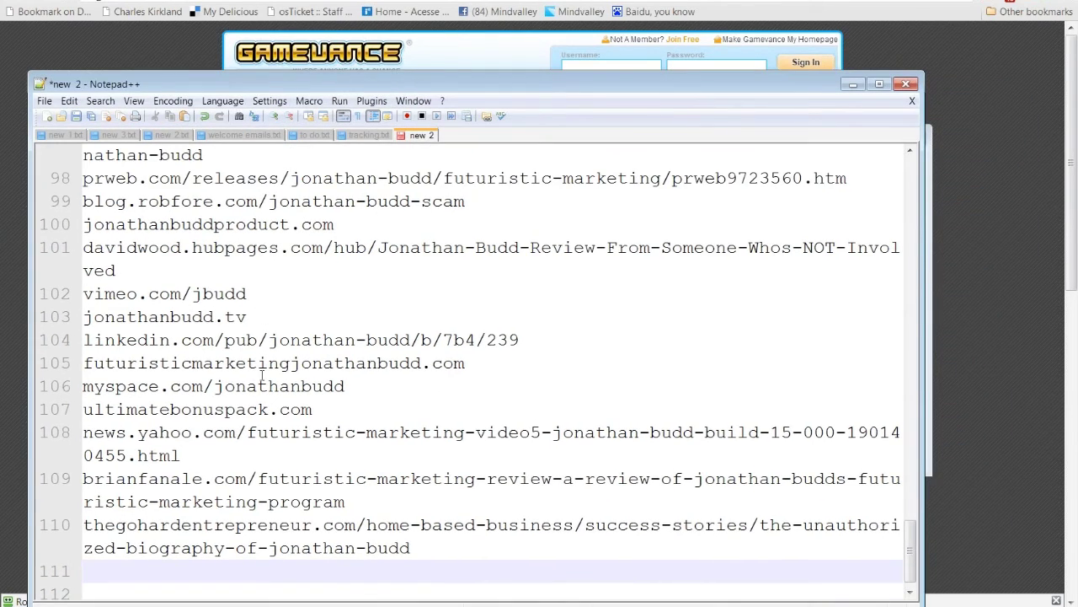
click(202, 450)
triple_click(202, 450)
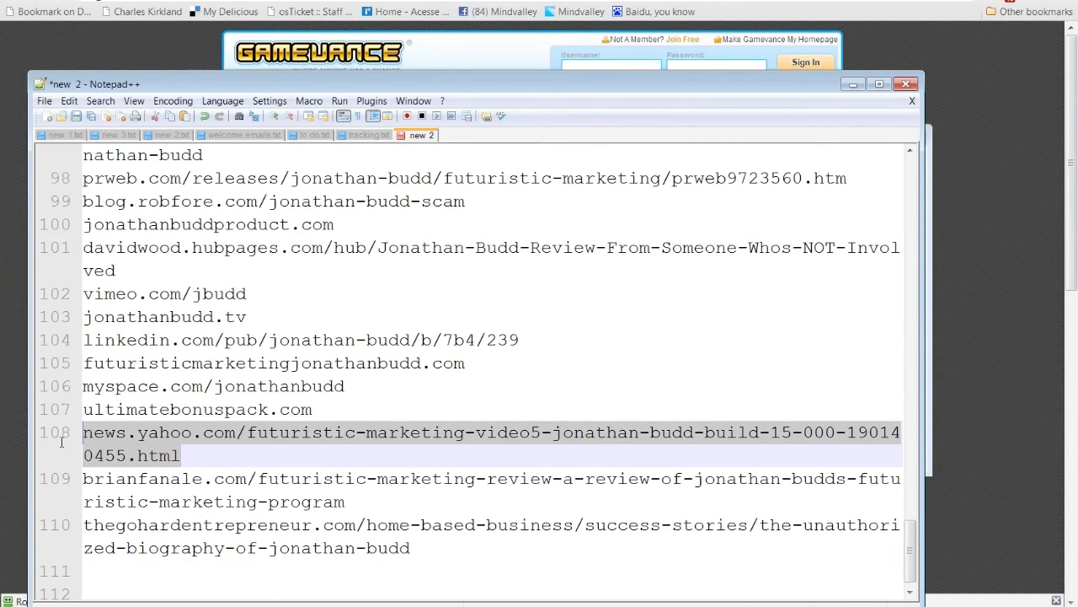
key(Delete)
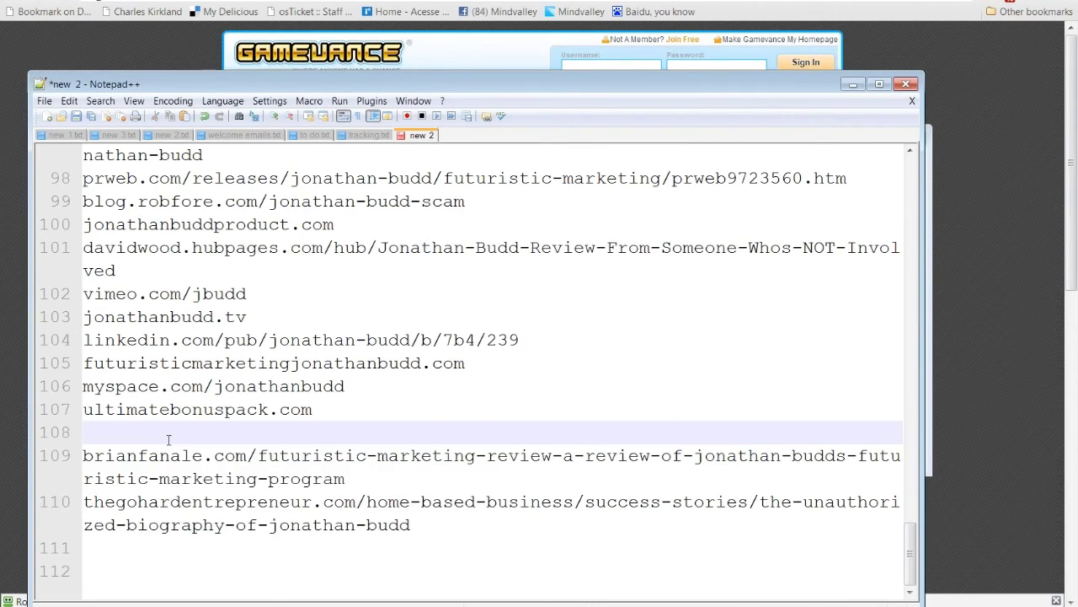
key(Delete)
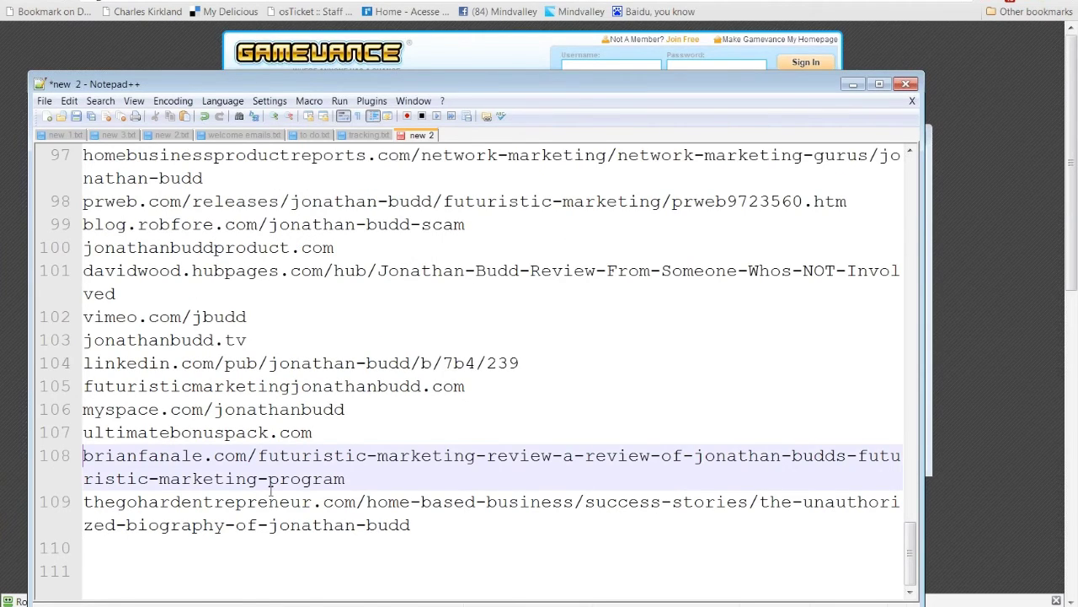
scroll(270, 492, up, 3)
scroll(274, 479, up, 5)
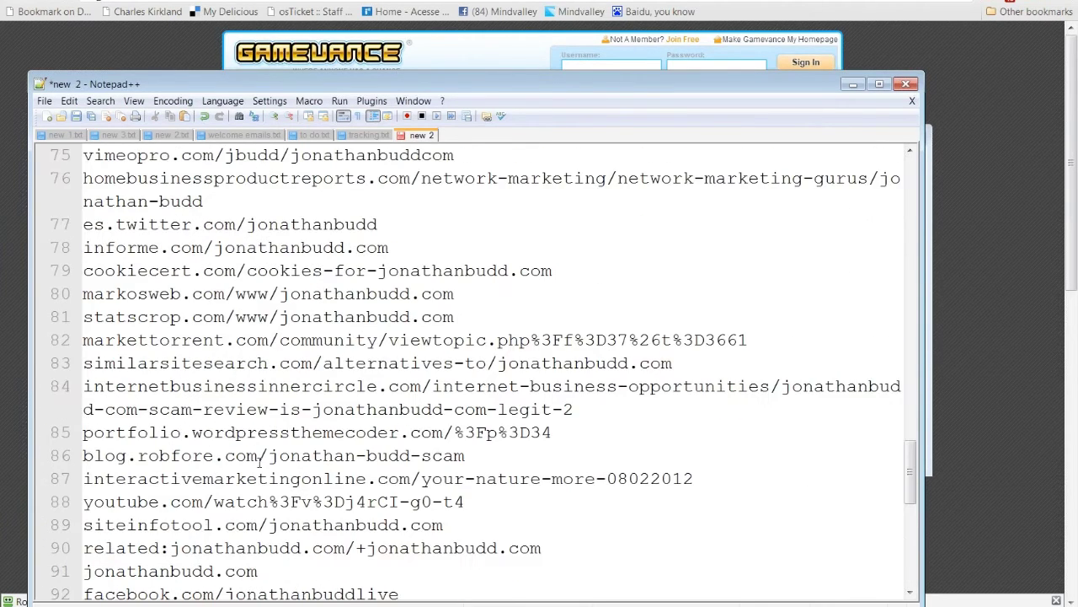
scroll(259, 459, up, 4)
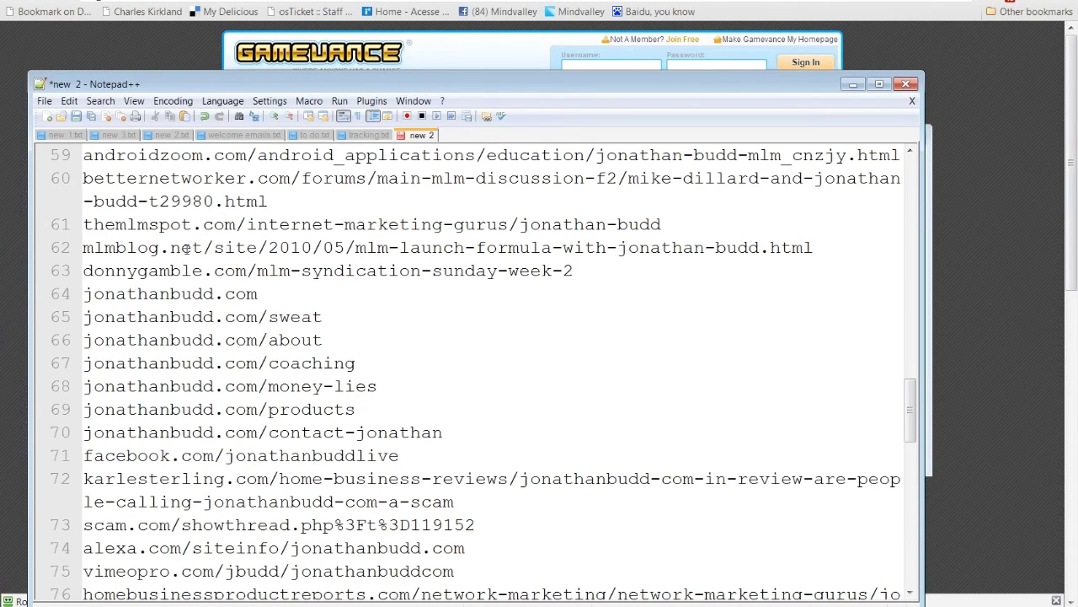
scroll(184, 247, up, 1)
scroll(184, 247, up, 2)
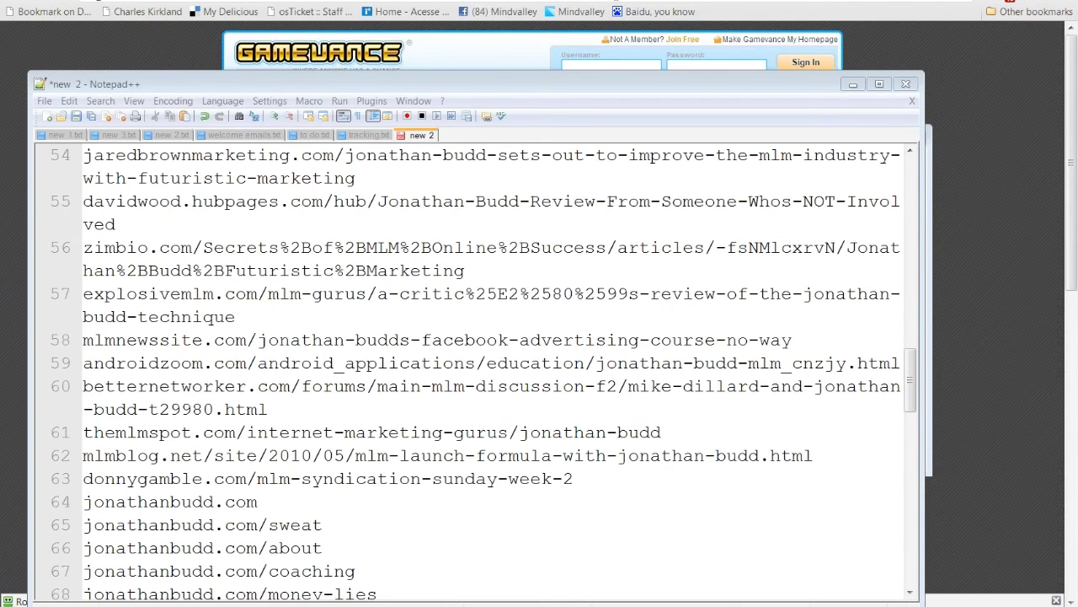
Step: Back in Chrome, bring up the CPV Lab site from the 'cpv' address suggestion
key(alt+Tab)
text(cpv)
key(Escape)
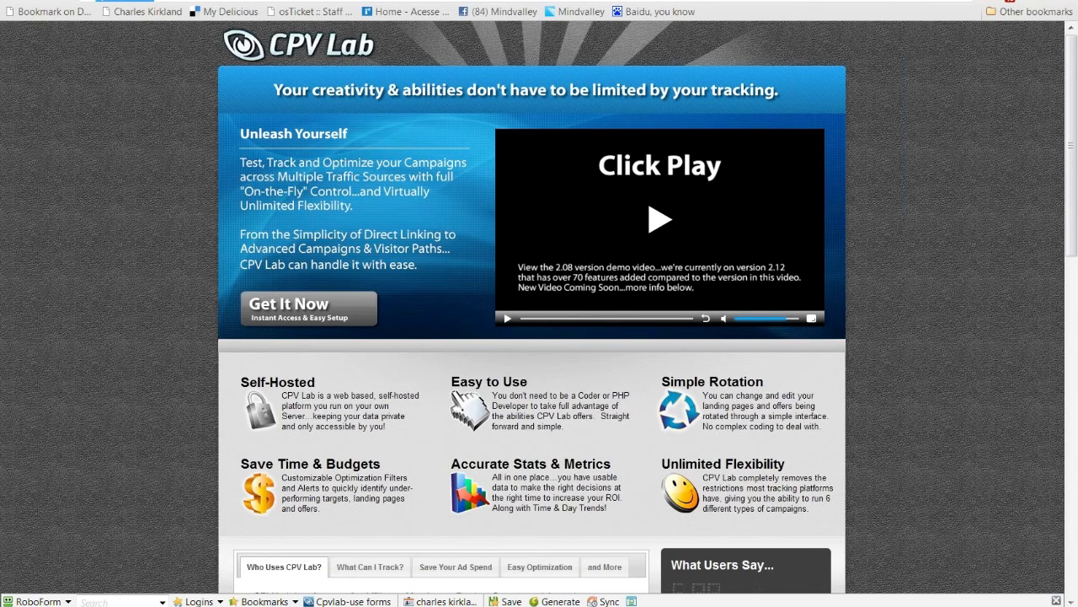
Step: Load tracking202.com, then bring up Fast Traffic Finder's 287 'budd' results sorted by Alexa Ranking
key(ctrl+l)
text(tar)
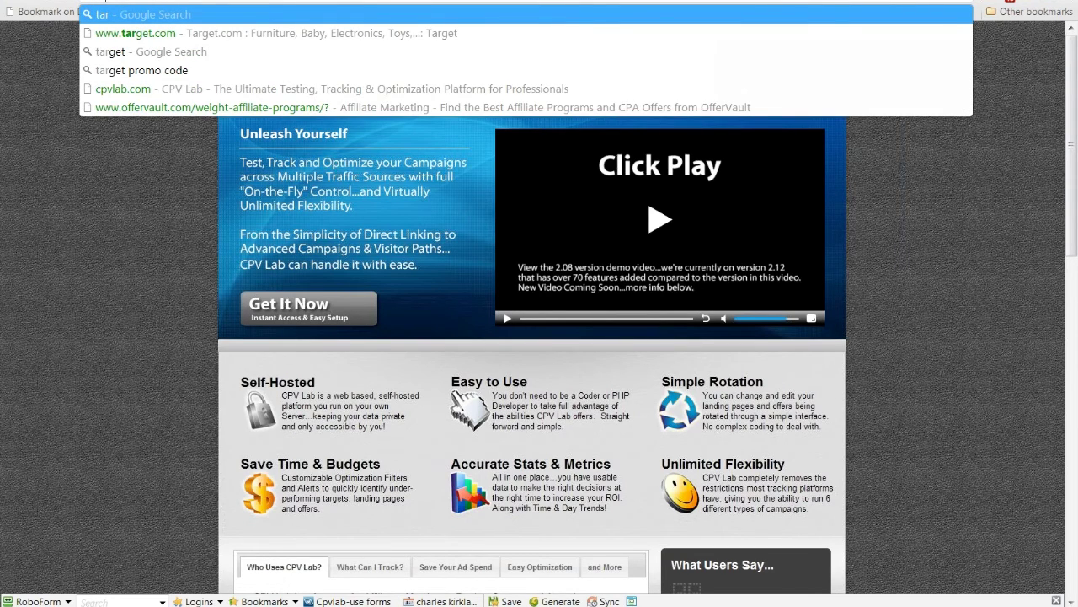
key(BackSpace)
key(BackSpace)
text(rackign)
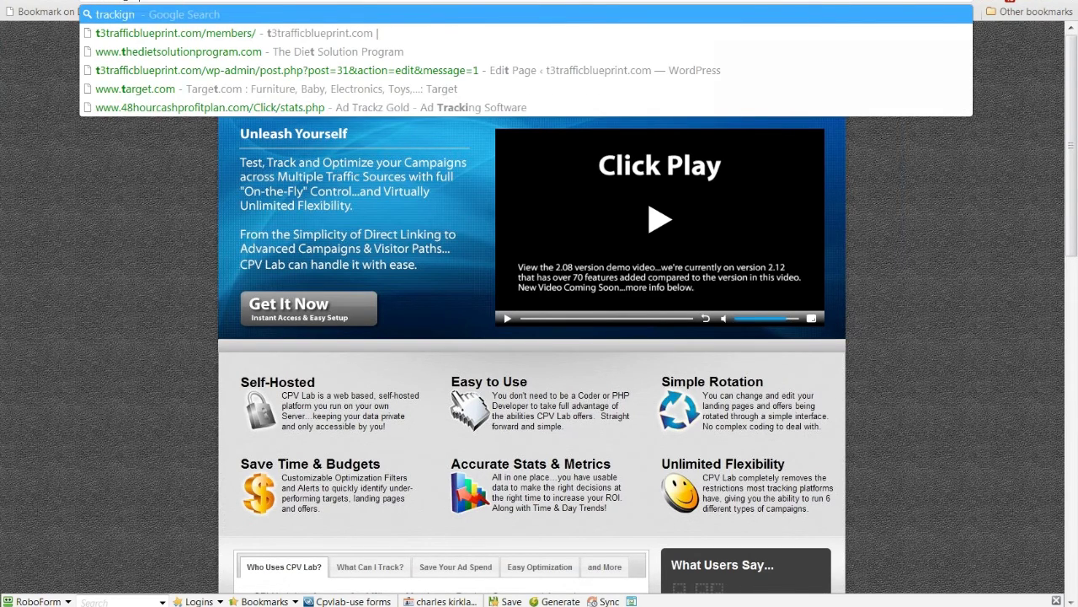
key(BackSpace)
key(BackSpace)
text(ng2)
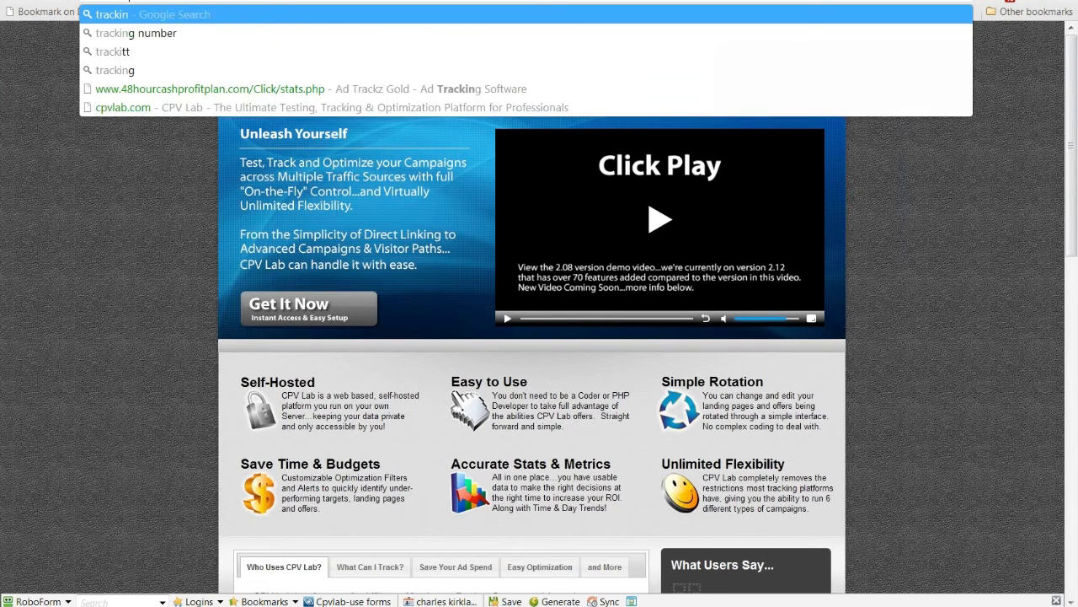
text(02.com)
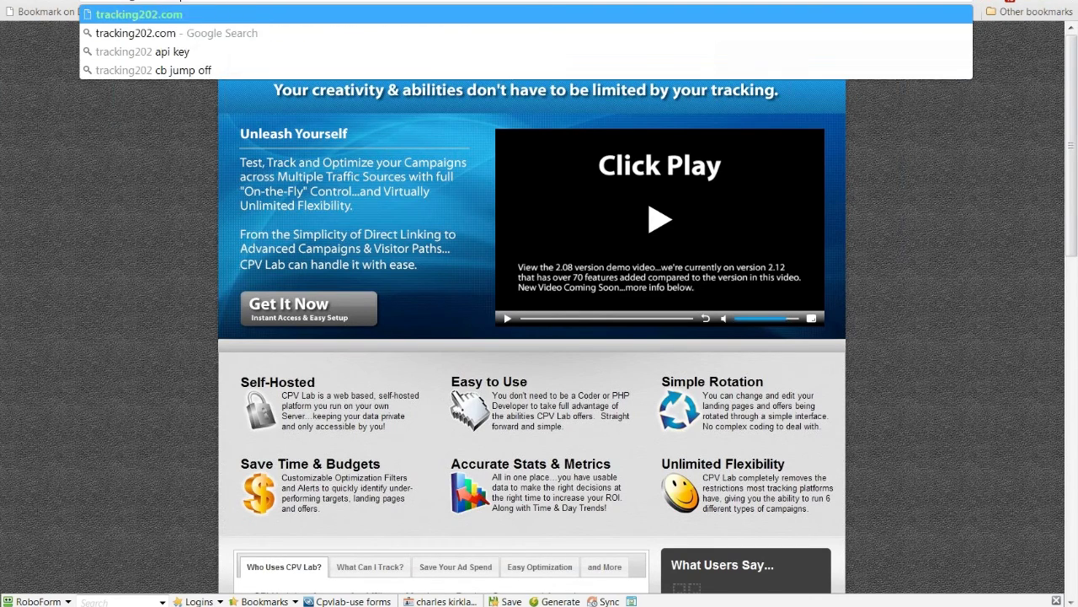
key(Return)
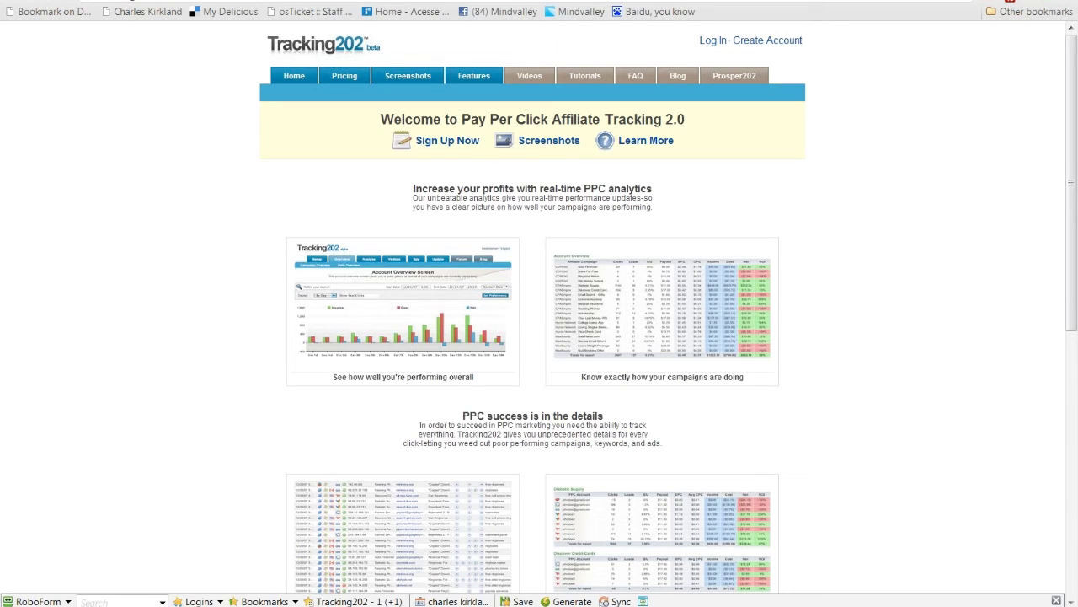
click(472, 279)
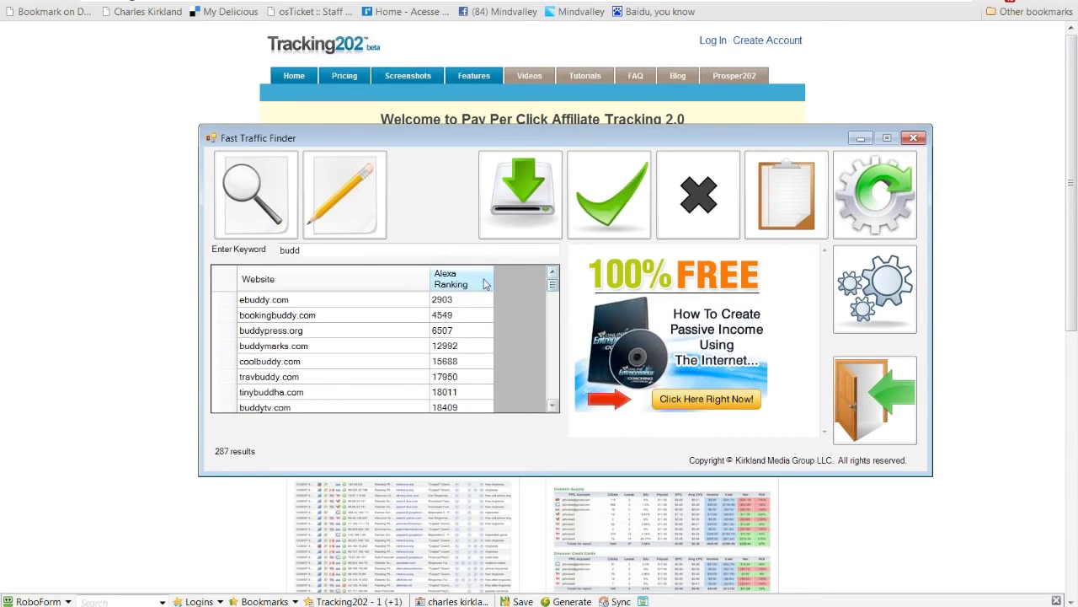
click(321, 305)
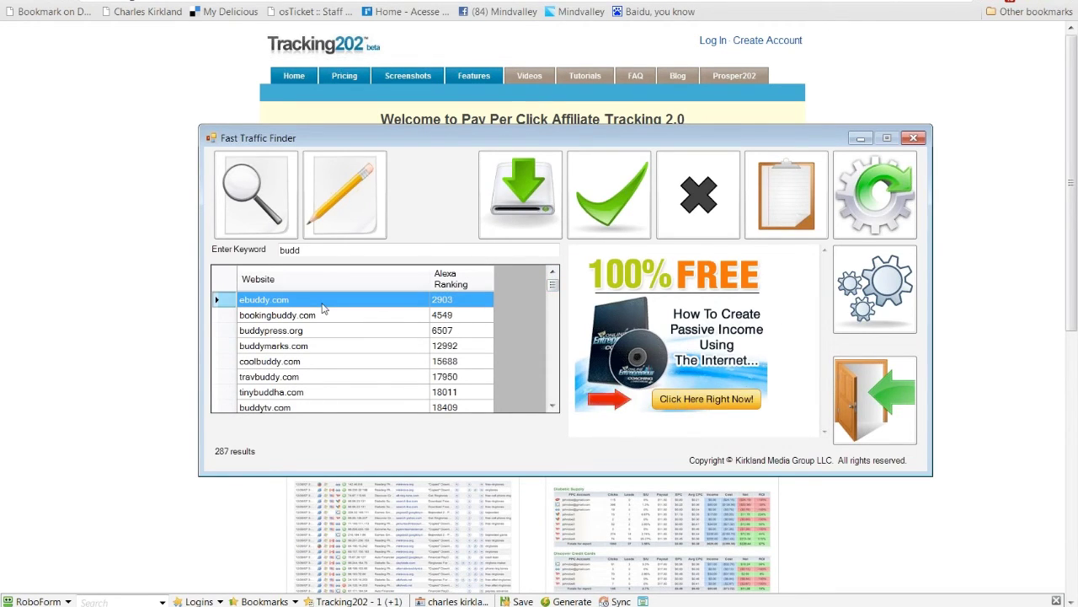
click(325, 315)
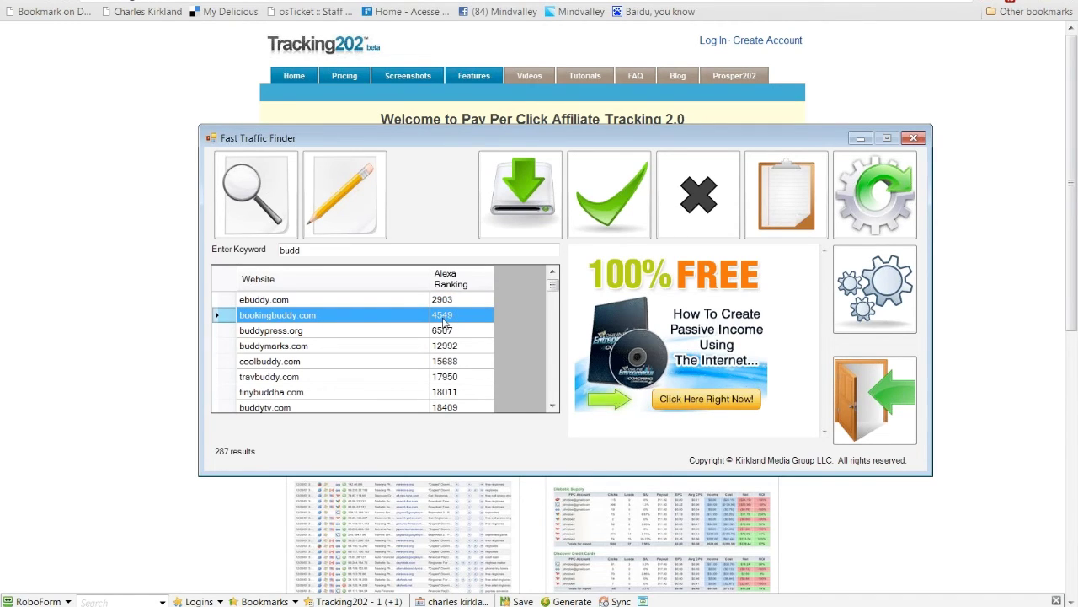
shift+click(365, 371)
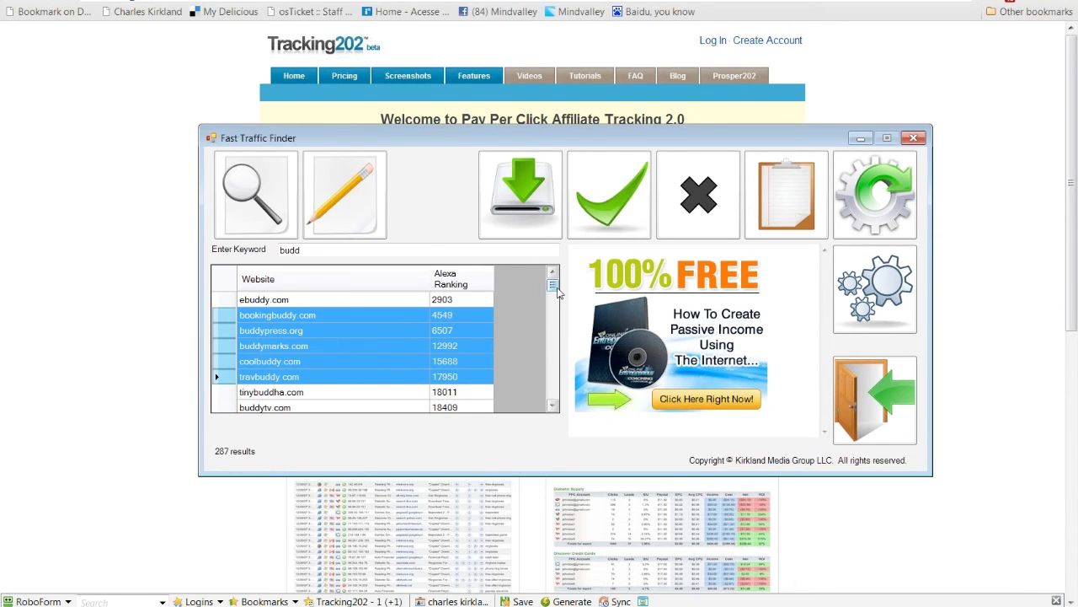
drag(556, 290, 553, 402)
click(313, 392)
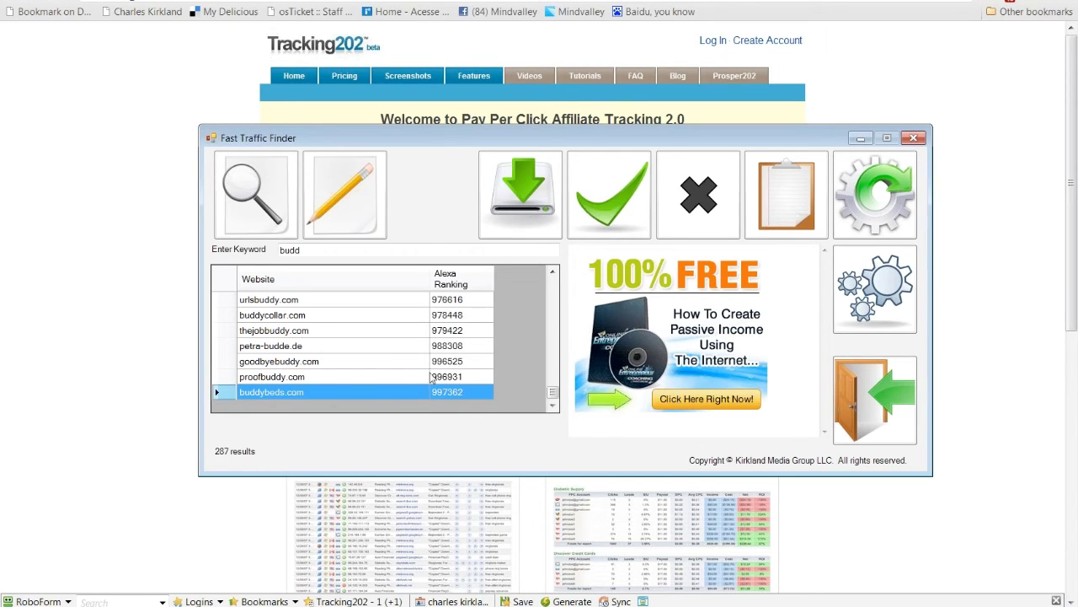
drag(554, 393, 552, 284)
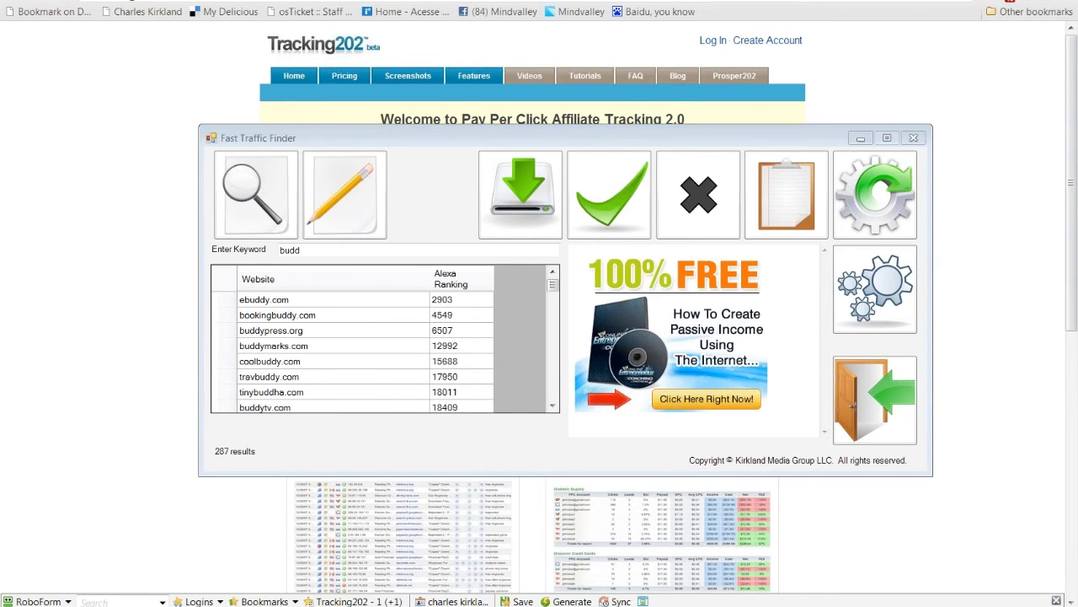
Step: Switch to the CPV Lab tab to review its homepage, dismissing the address-bar suggestions
click(9, 3)
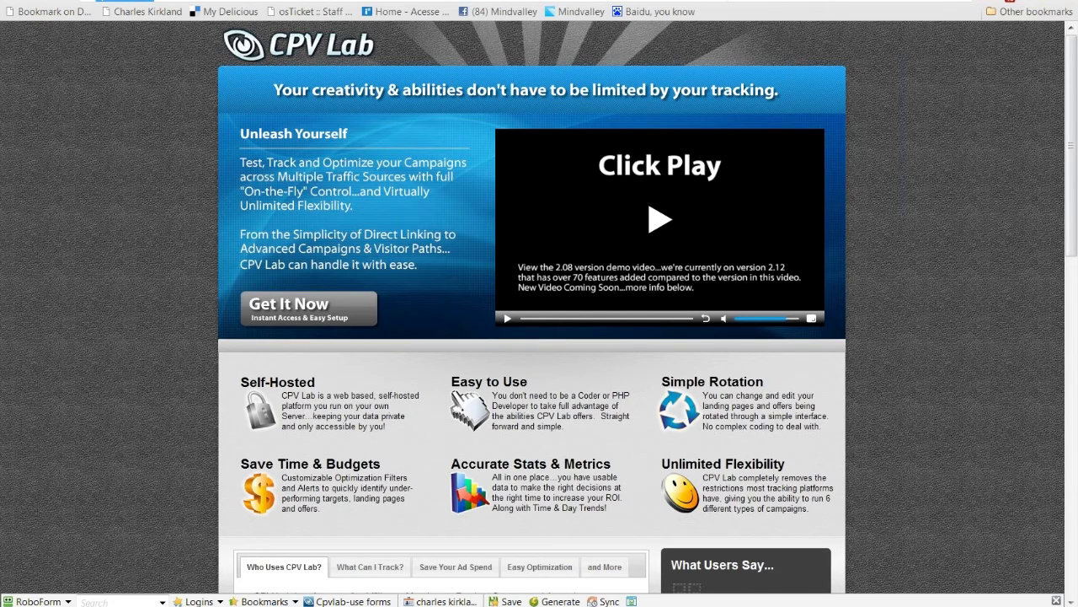
text(j)
key(Escape)
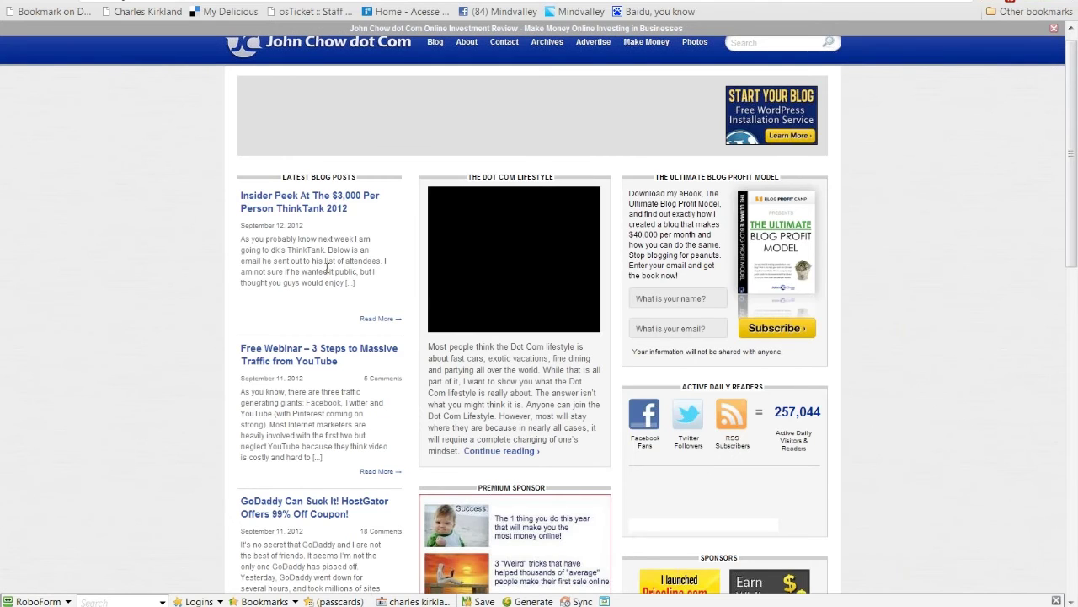
Step: Scroll through John Chow dot Com's latest blog posts and sponsor ads
scroll(326, 268, down, 3)
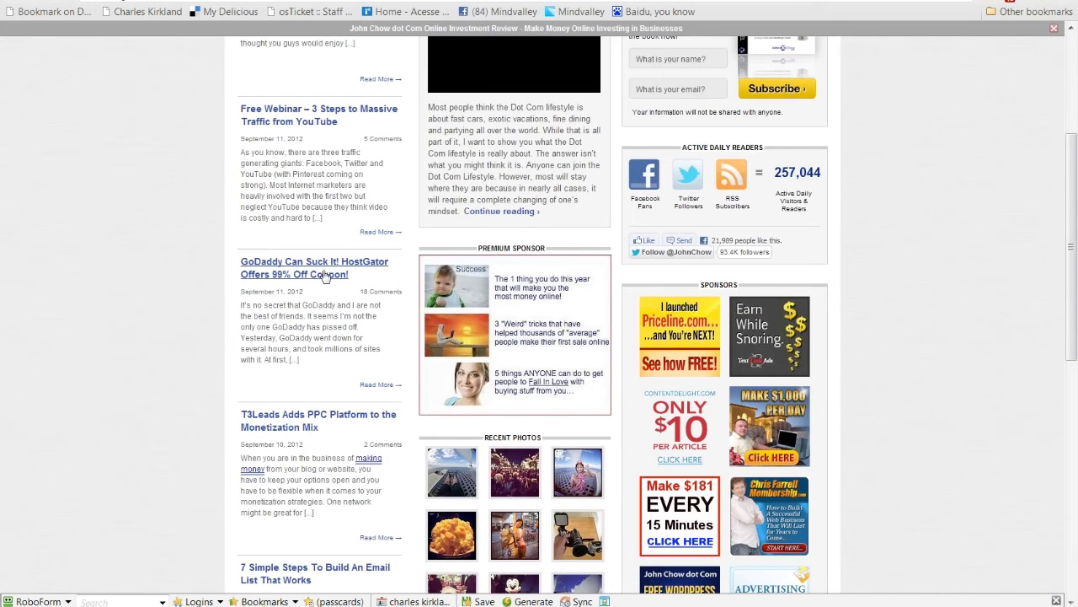
scroll(325, 277, down, 1)
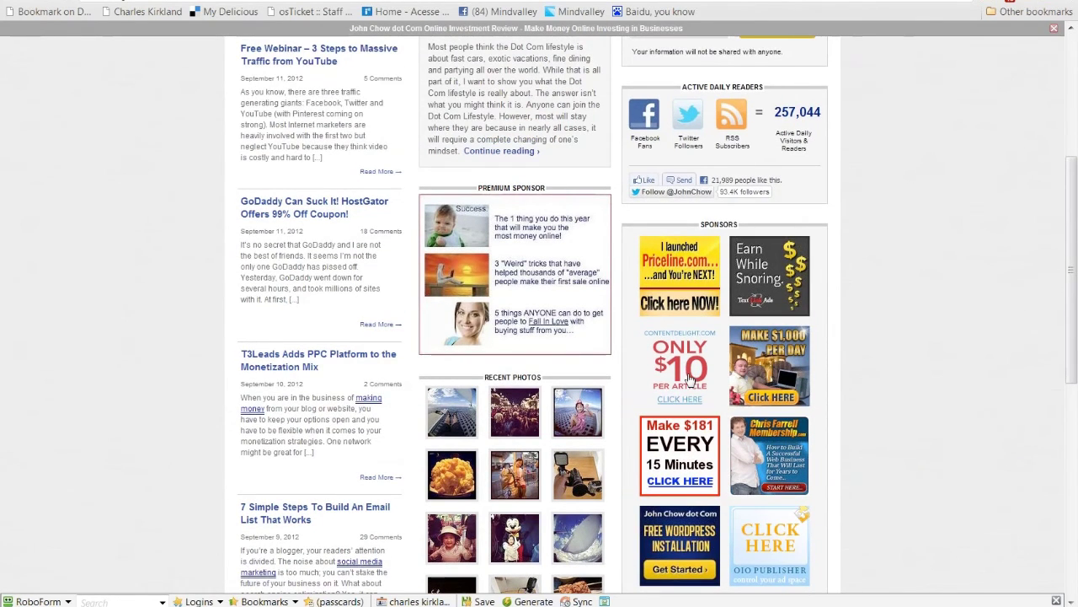
scroll(689, 379, up, 2)
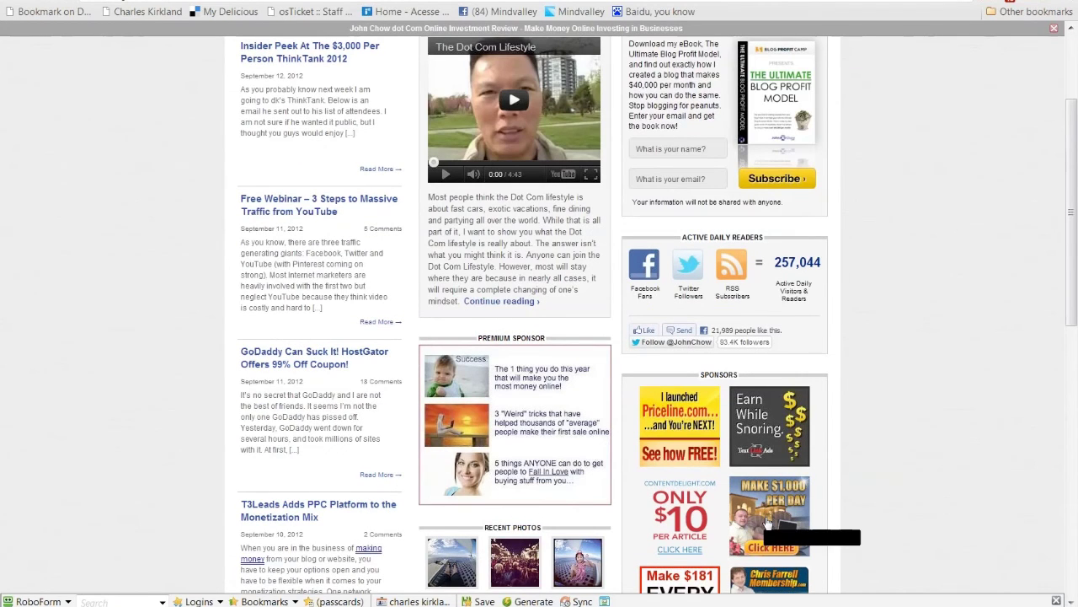
scroll(767, 524, down, 1)
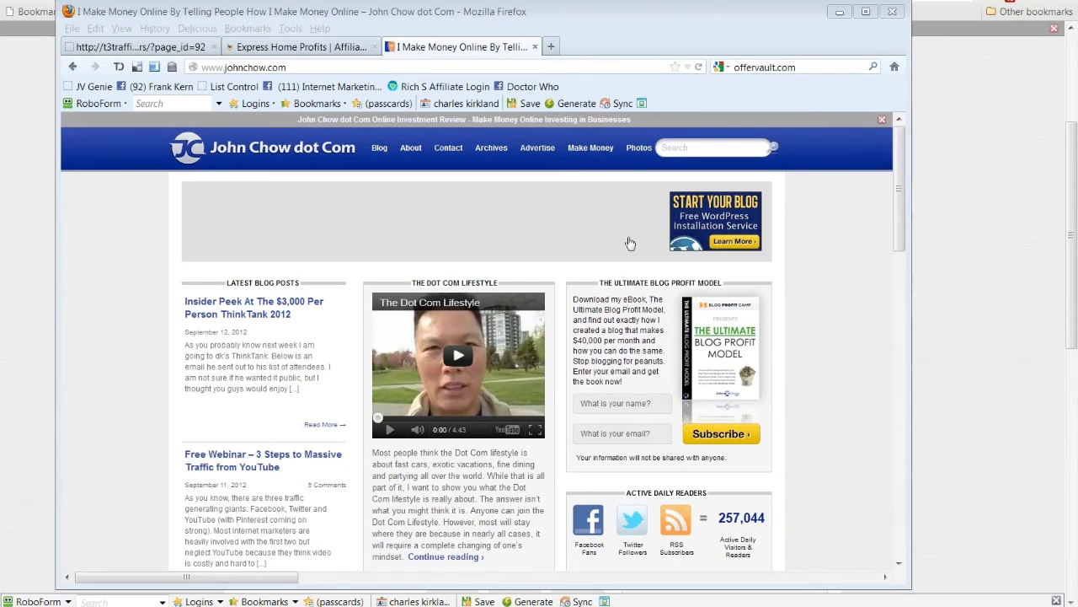
Step: Scroll to the sponsor ads and copy the Priceline ad's link location
drag(900, 224, 899, 249)
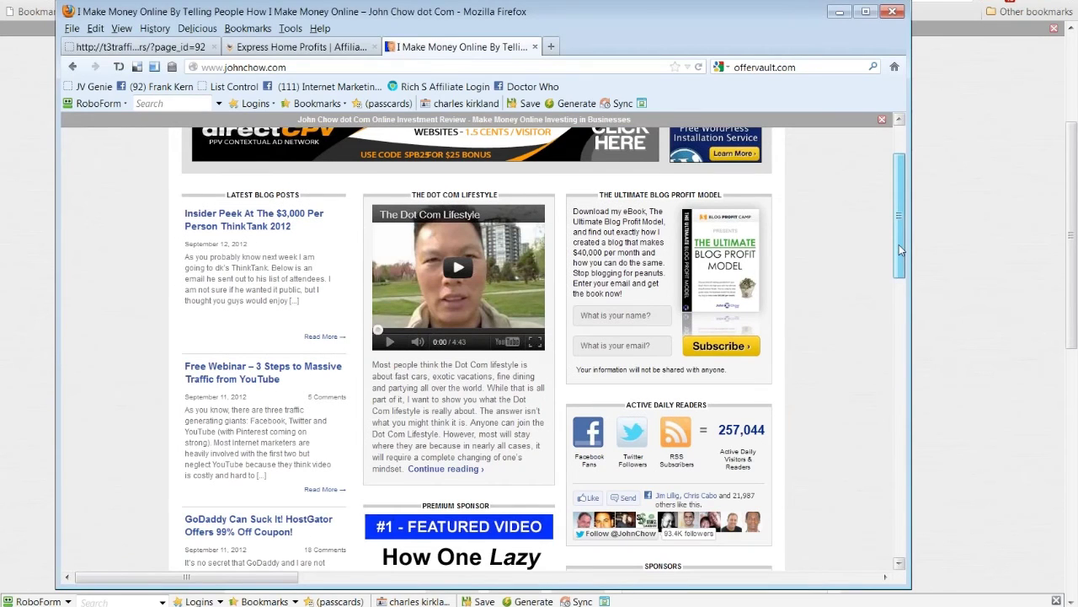
scroll(715, 277, down, 7)
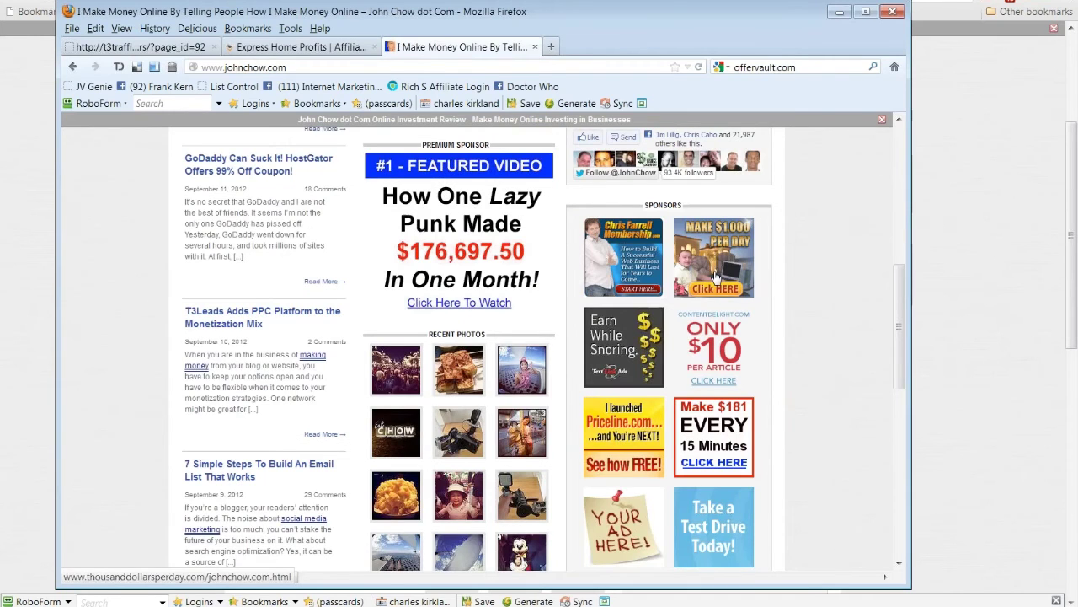
scroll(649, 278, down, 2)
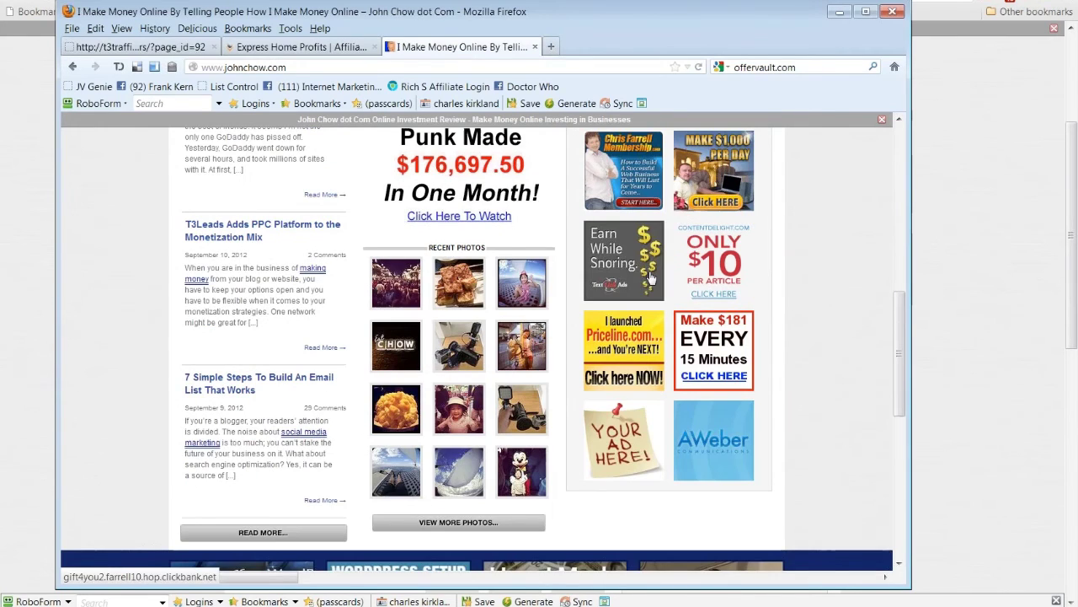
click(707, 364)
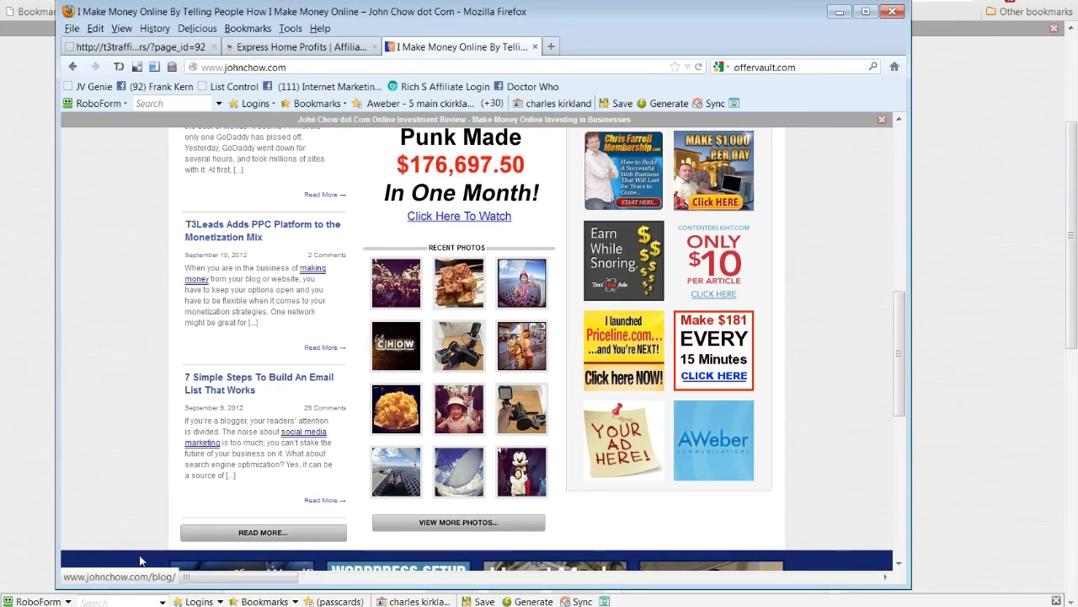
right_click(628, 343)
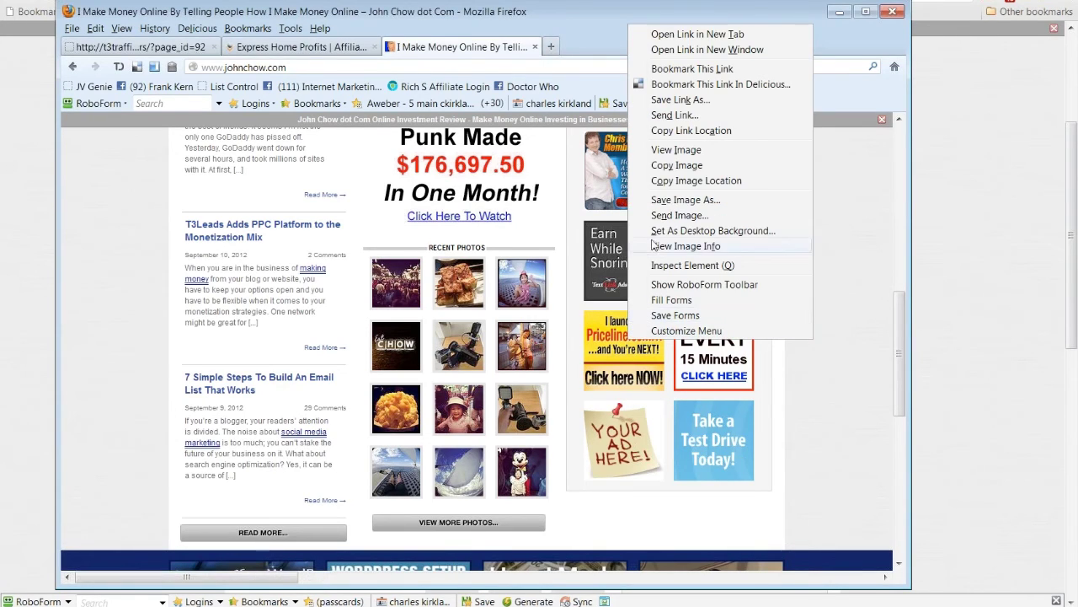
click(667, 131)
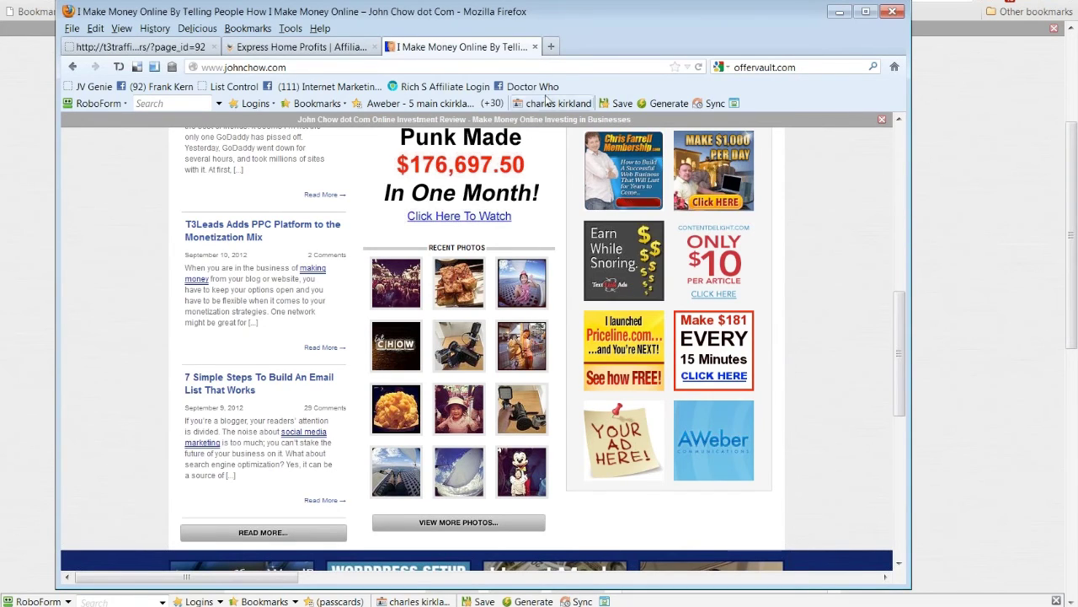
Step: Paste the copied ad link into a new Firefox tab and delete its BDS/BDS/chow1 path
click(550, 47)
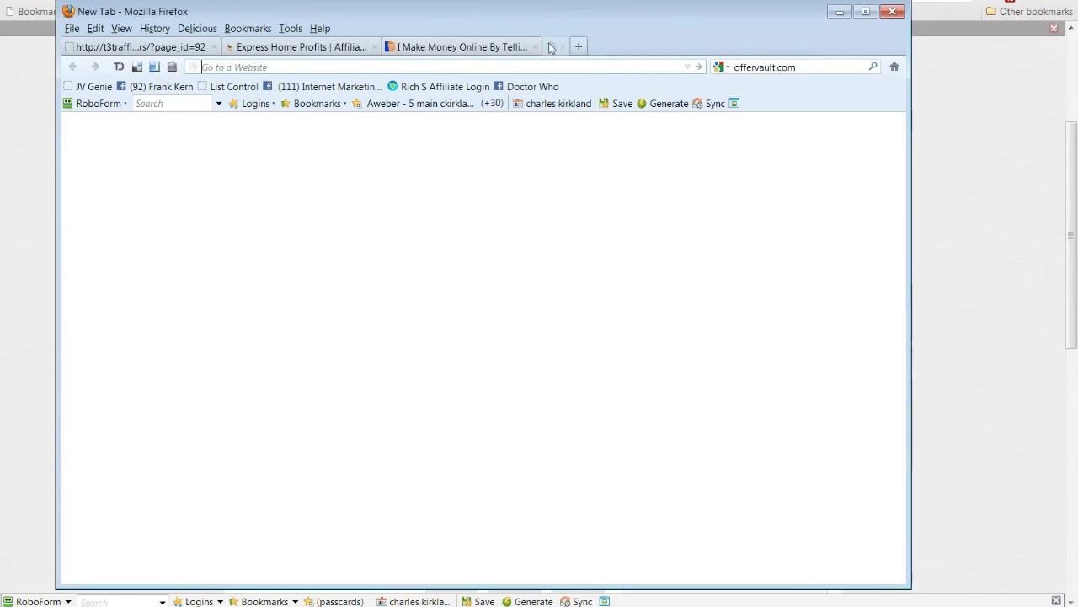
key(ctrl+v)
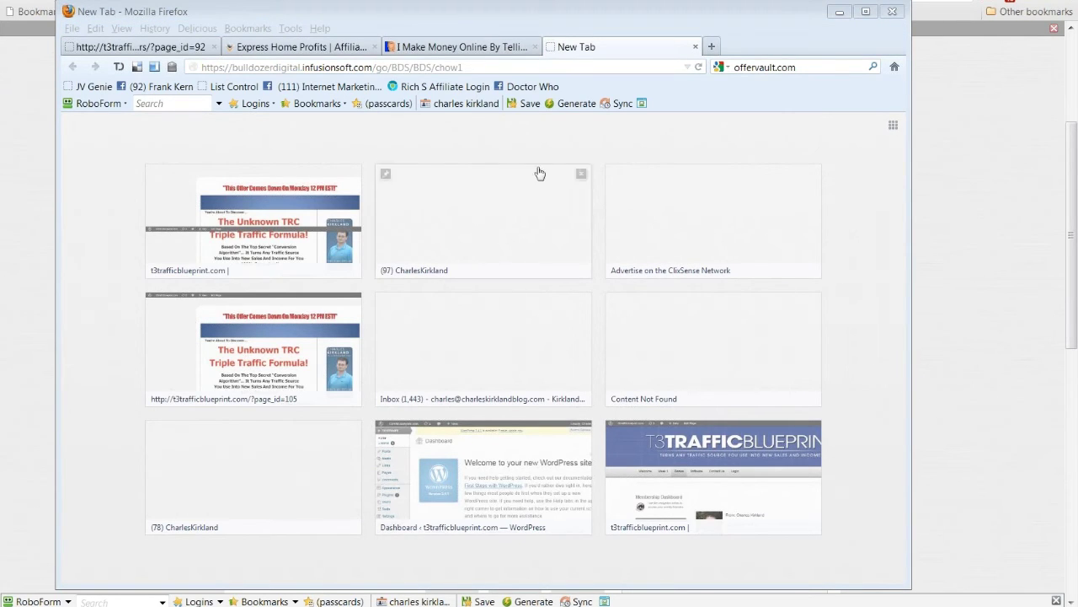
click(460, 50)
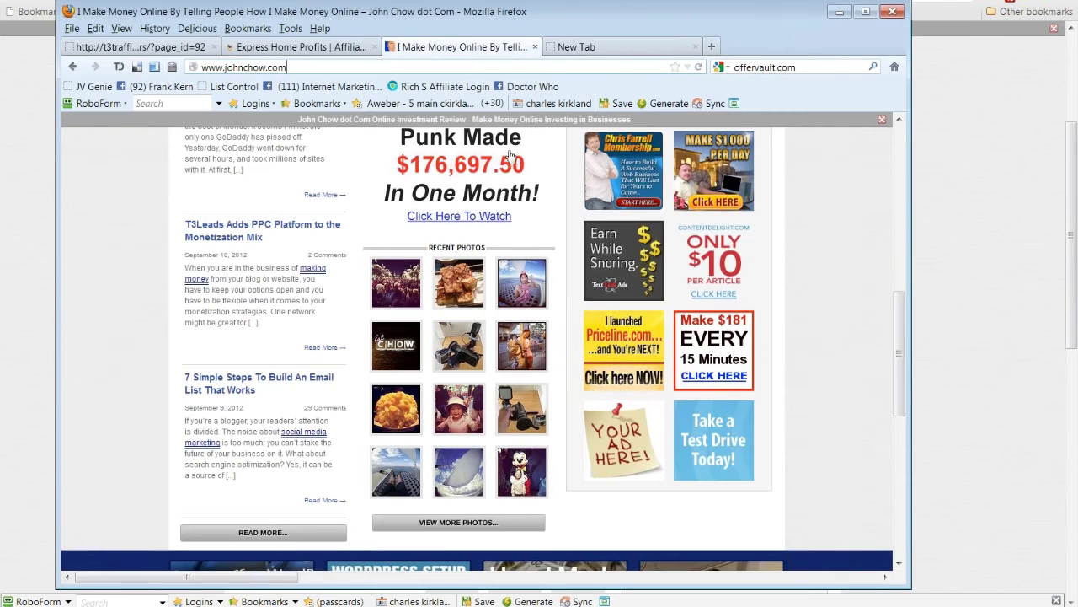
click(578, 48)
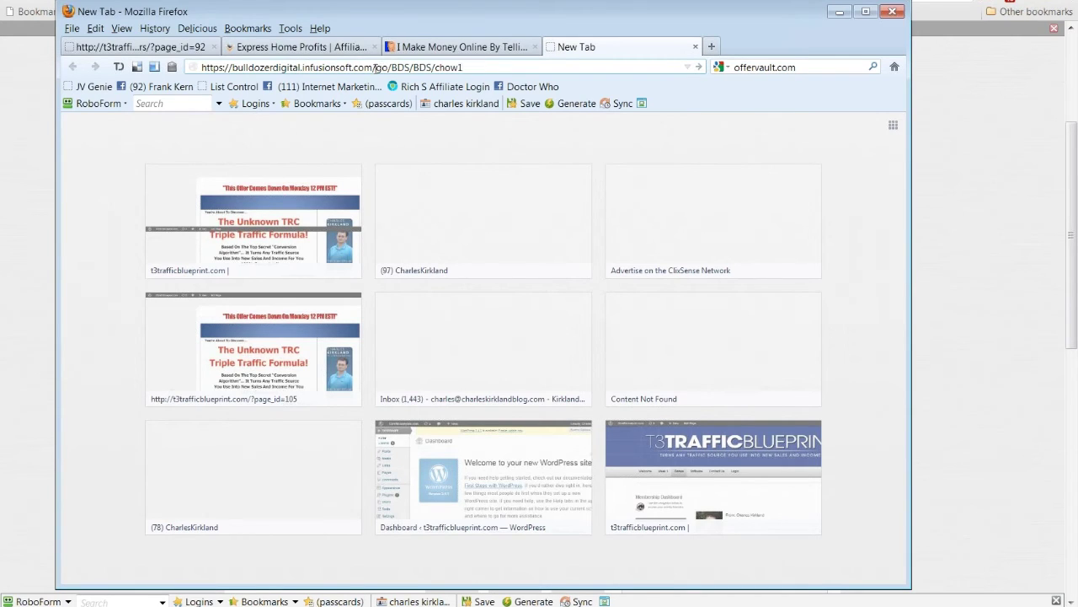
drag(393, 67, 492, 71)
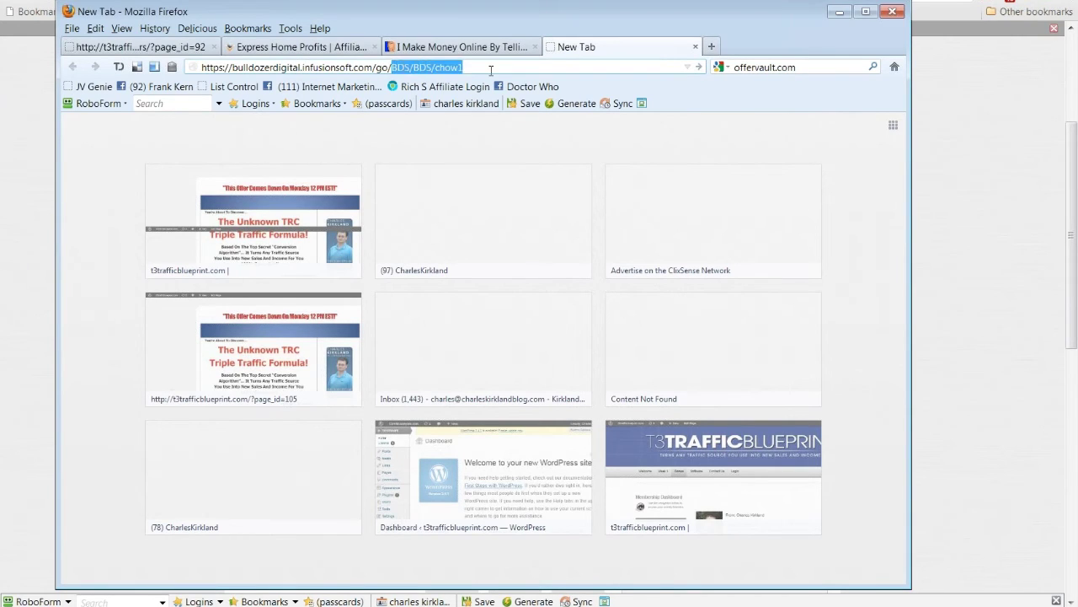
key(BackSpace)
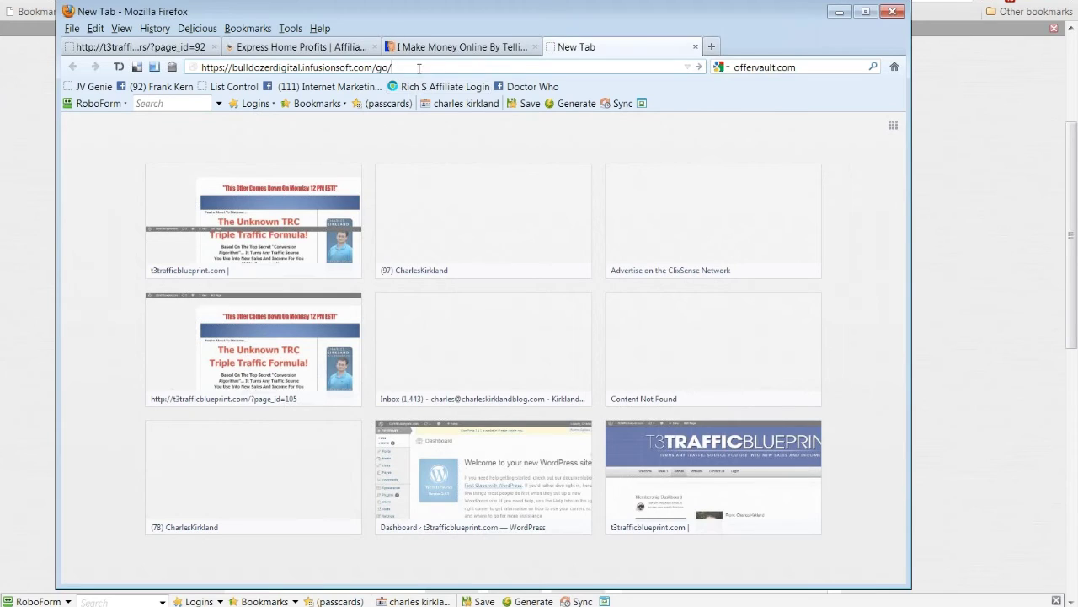
drag(420, 67, 190, 67)
click(232, 67)
key(BackSpace)
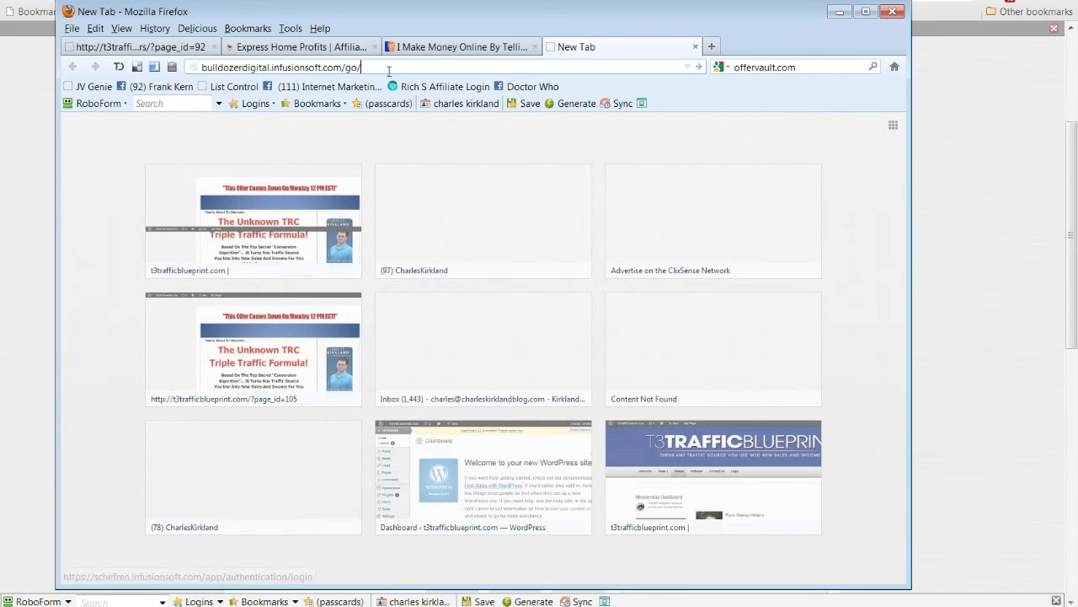
drag(362, 67, 341, 67)
key(BackSpace)
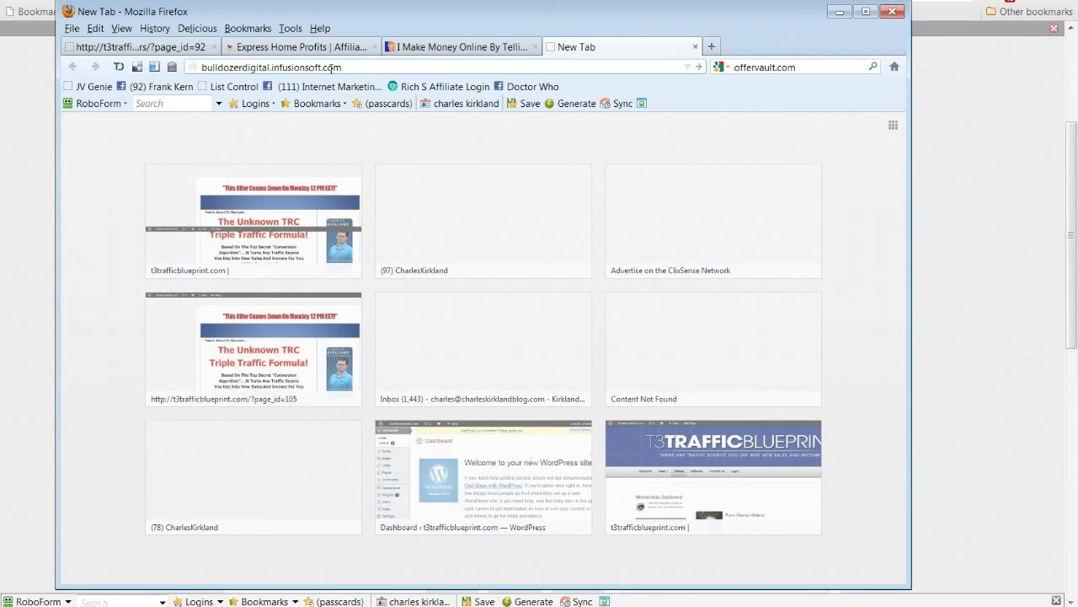
click(499, 48)
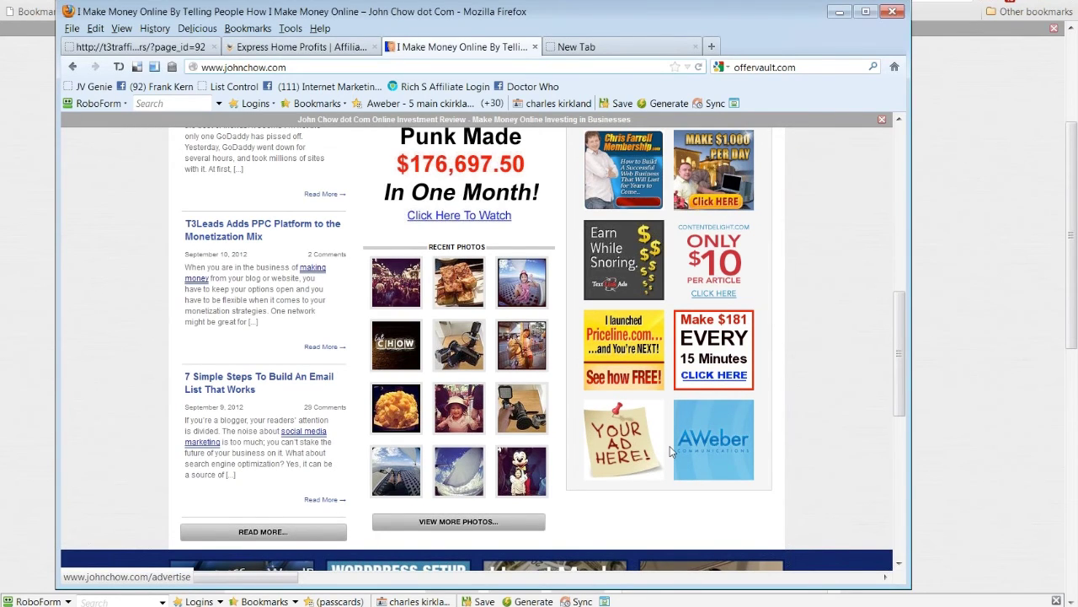
Step: Scroll johnchow.com back up to the Premium Sponsor featured-video ad
scroll(536, 439, down, 3)
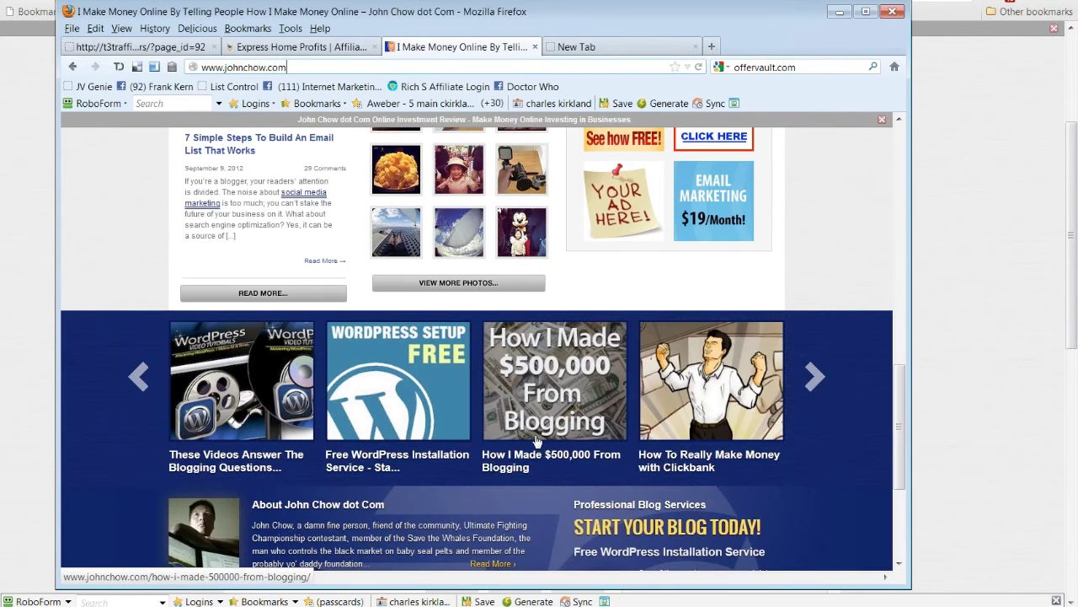
scroll(627, 445, up, 2)
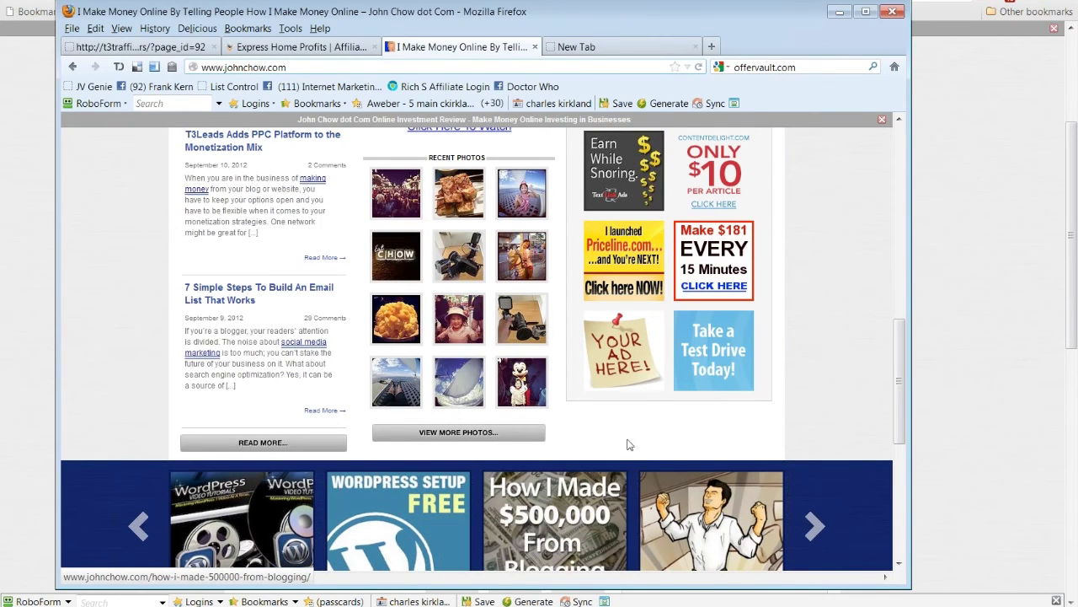
scroll(628, 445, up, 3)
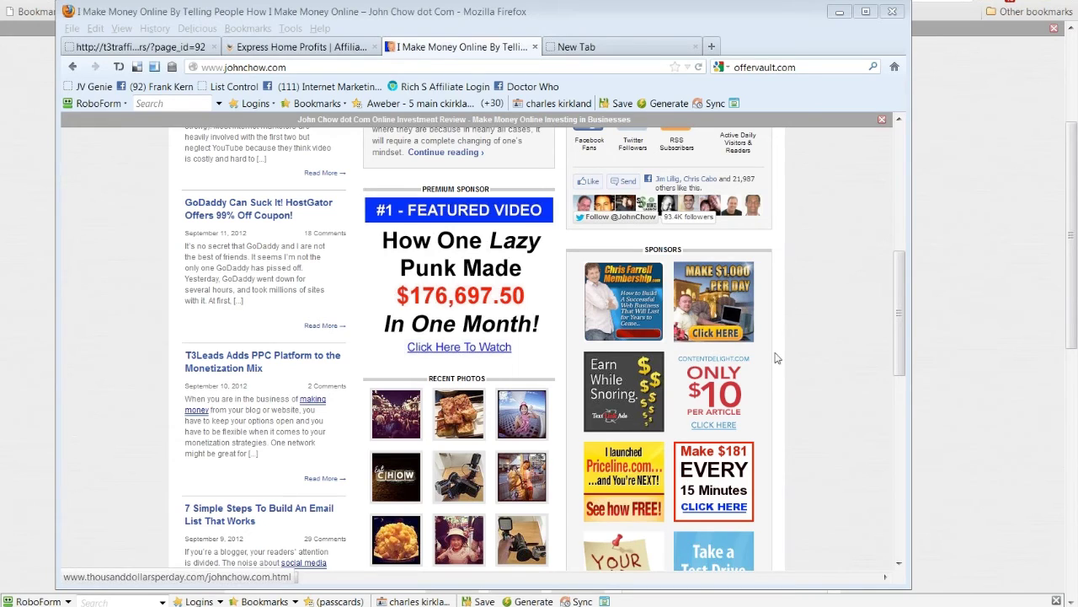
Step: Load the featured-video ad's link minus /free?source=jc1 in the new tab, then return to John Chow
right_click(458, 280)
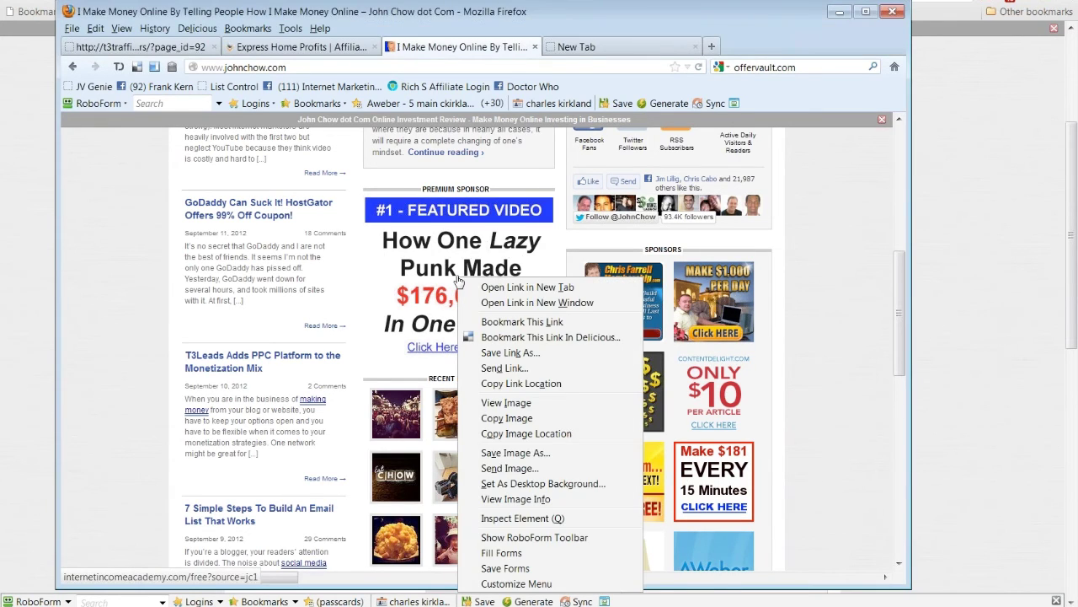
click(533, 384)
click(638, 50)
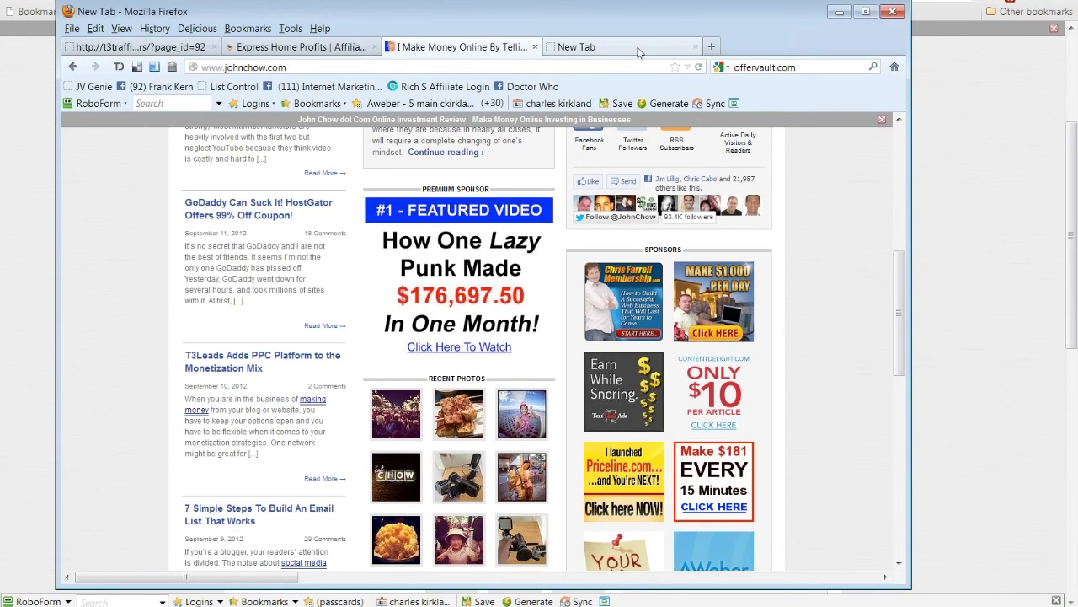
key(ctrl+v)
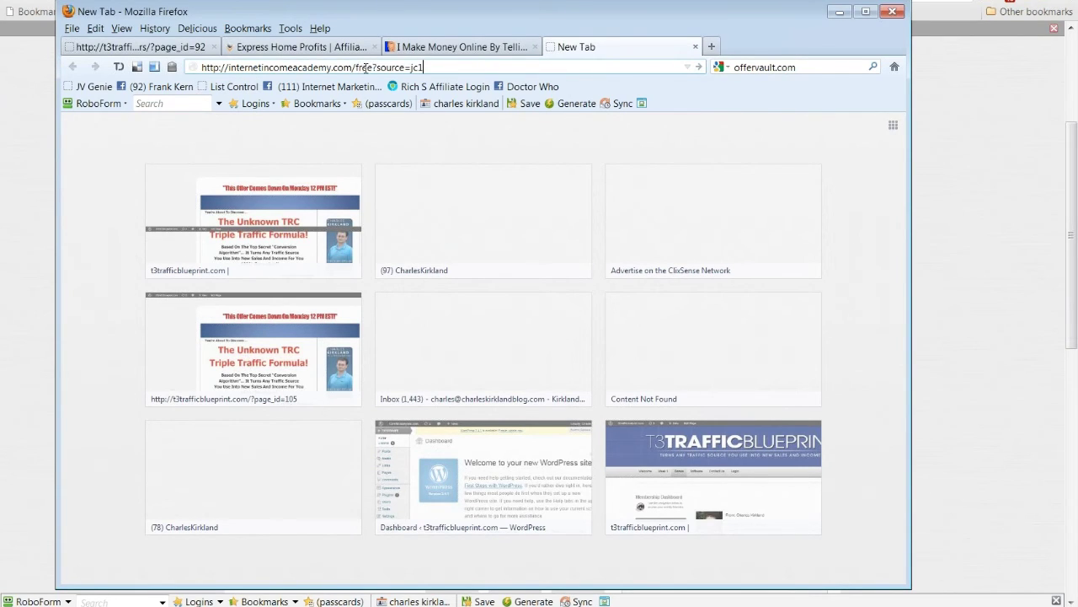
drag(352, 68, 640, 69)
key(BackSpace)
key(Return)
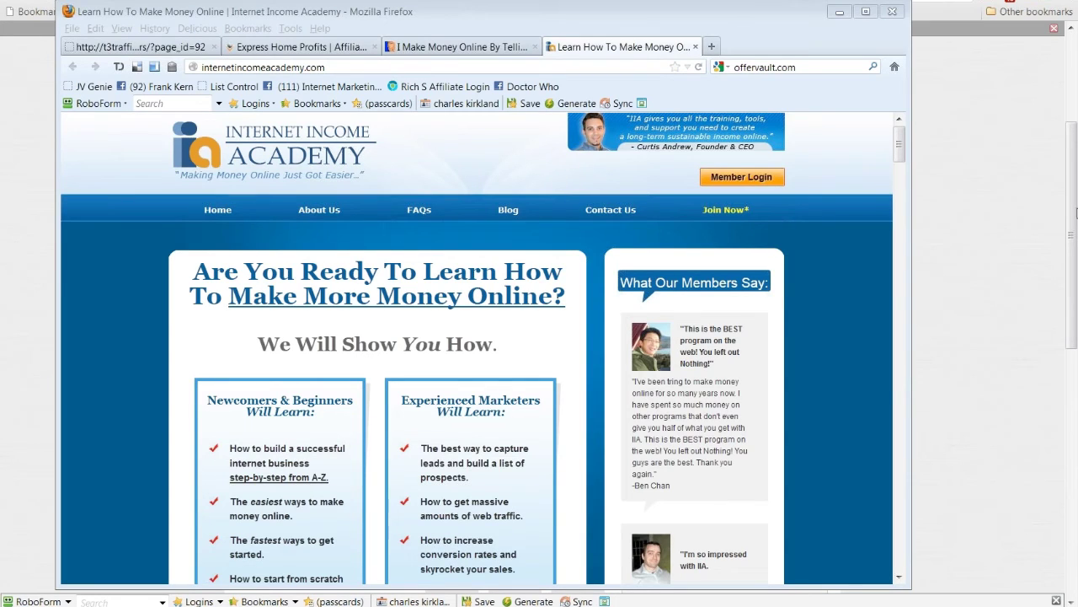
click(902, 147)
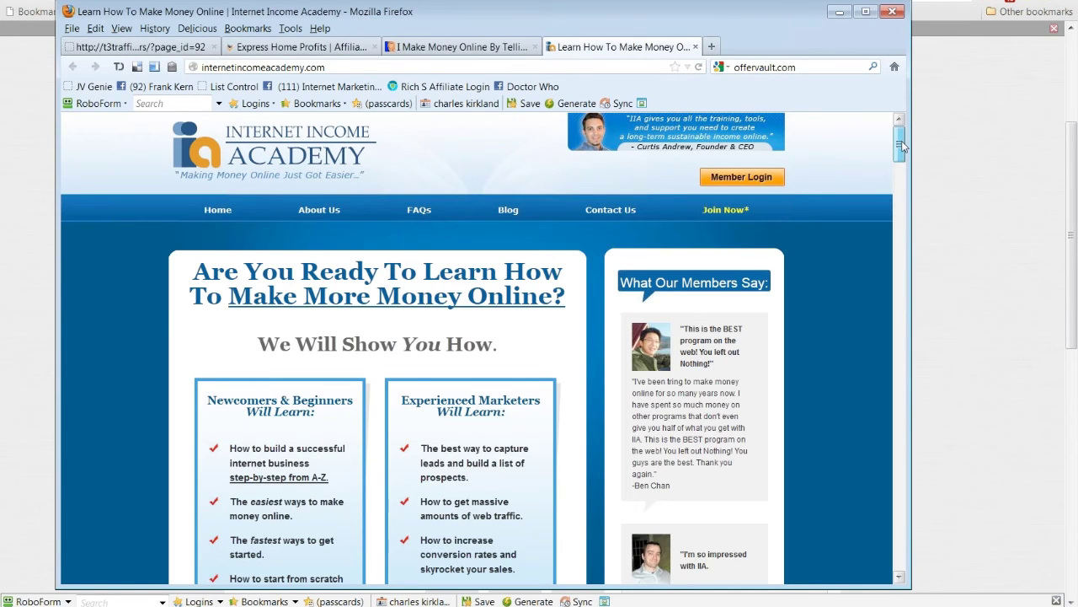
drag(902, 147, 499, 55)
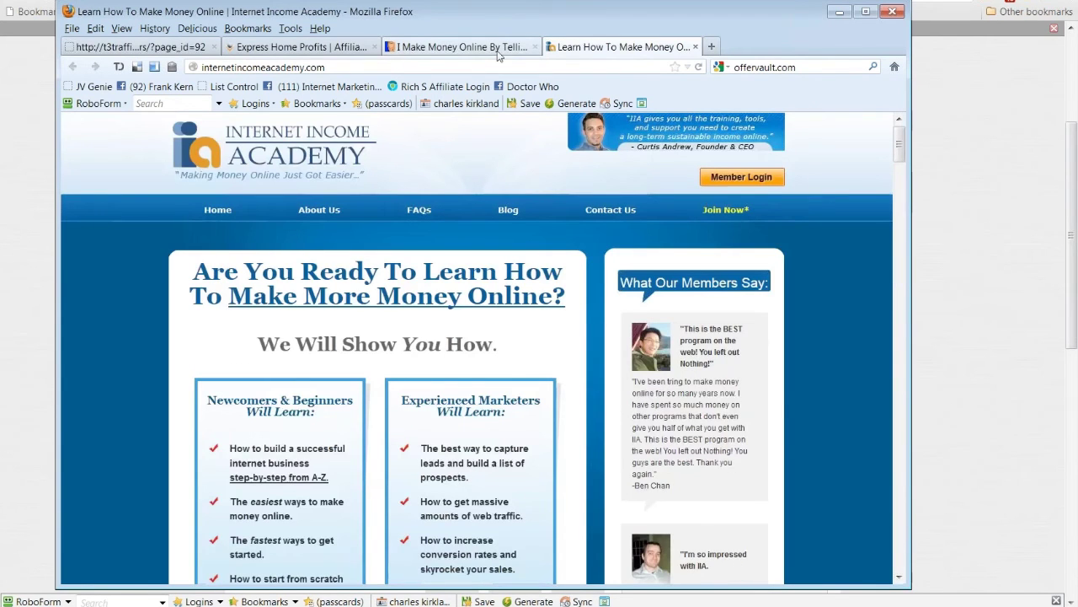
click(498, 51)
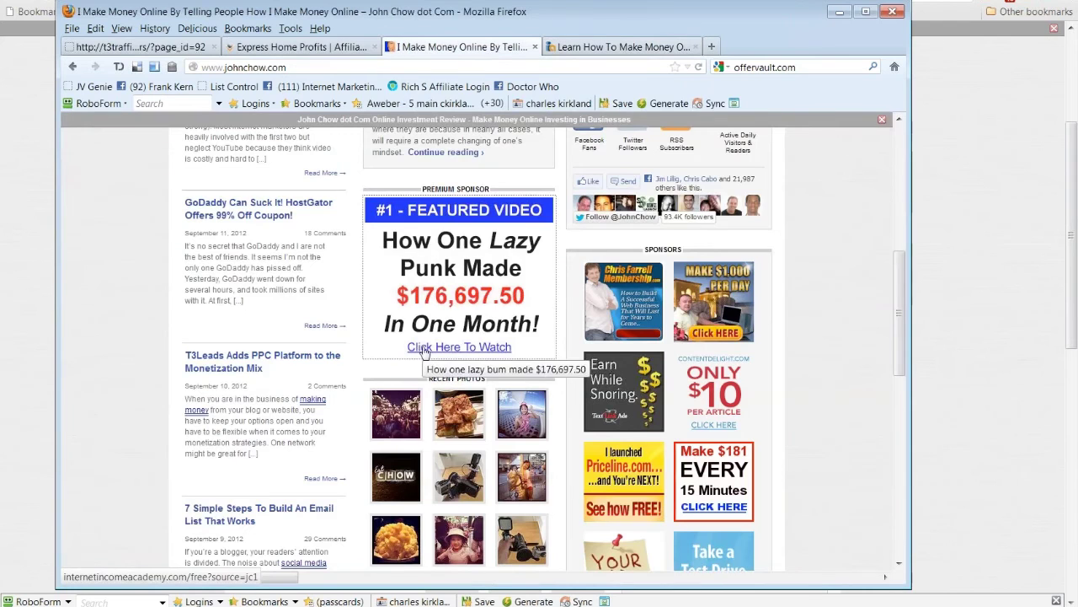
Step: Paste the ad link into the Internet Income Academy tab with jc1 removed, and select the address
right_click(465, 275)
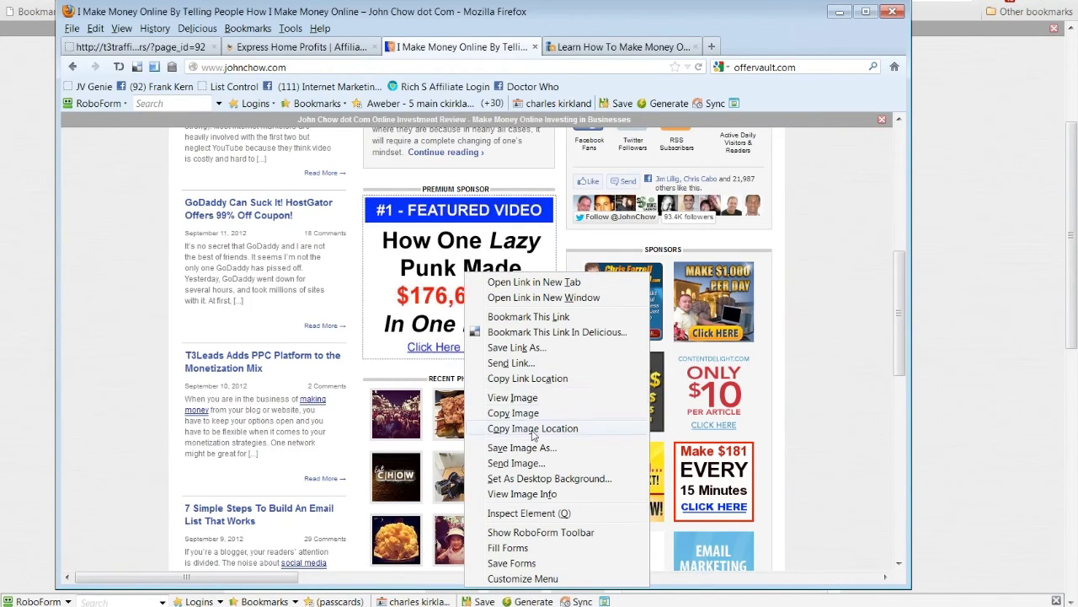
click(539, 379)
click(663, 46)
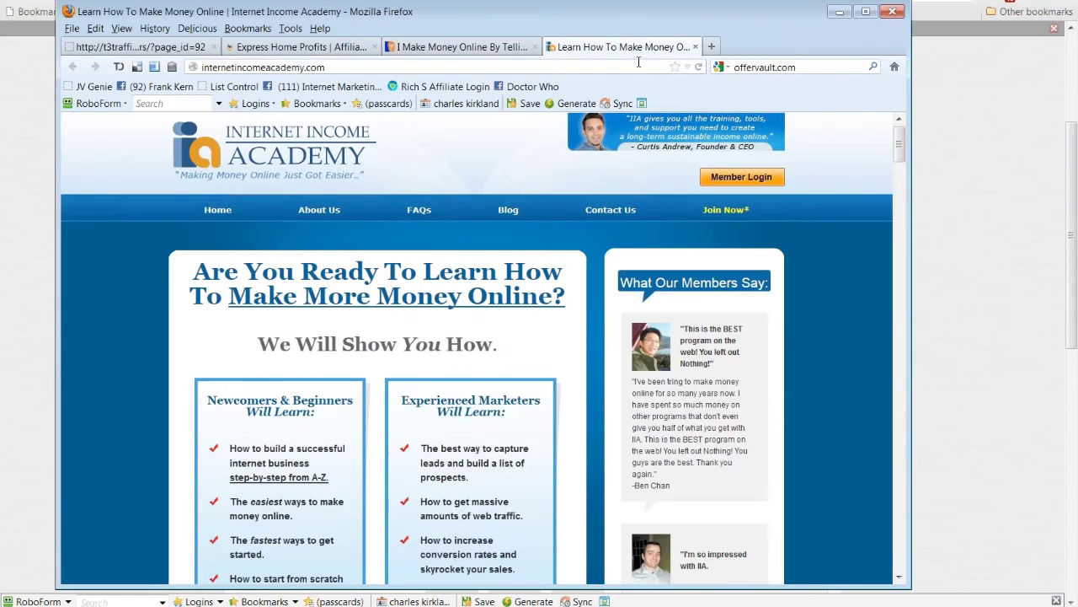
click(515, 67)
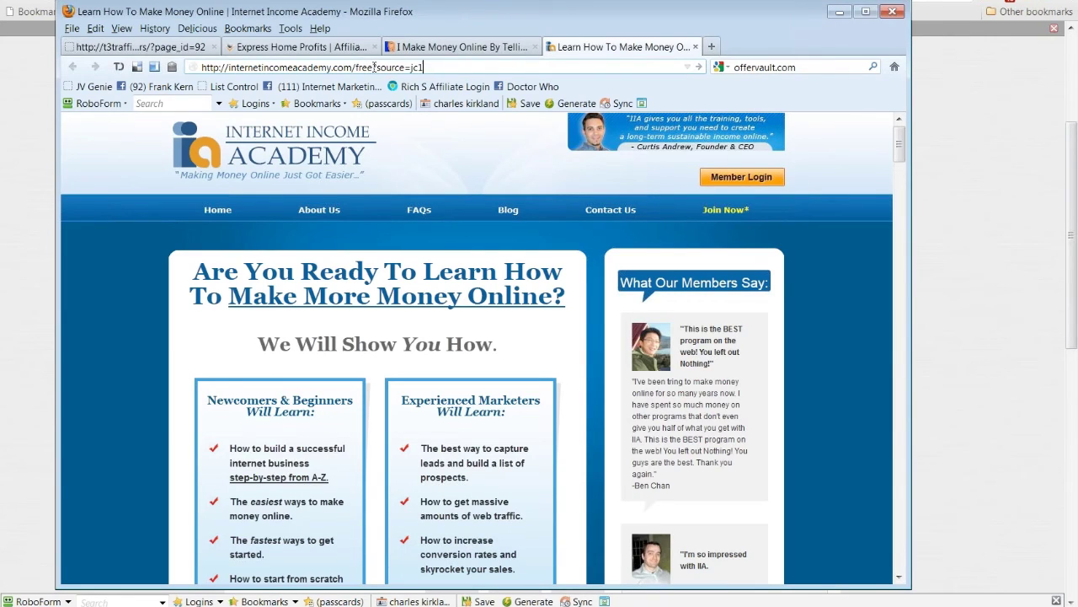
drag(374, 68, 411, 67)
key(BackSpace)
drag(411, 68, 201, 68)
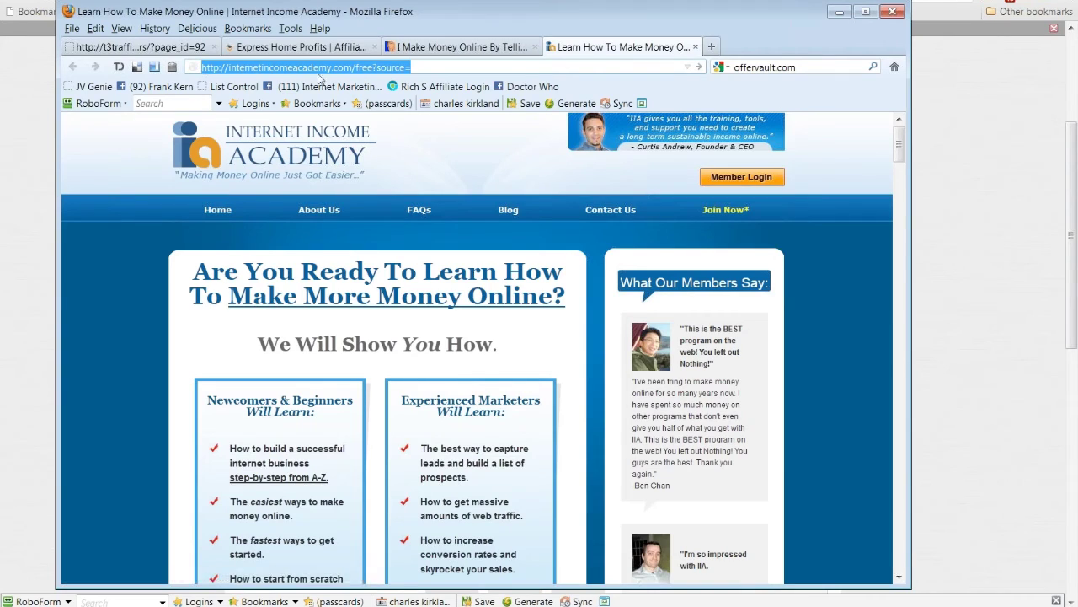
click(431, 70)
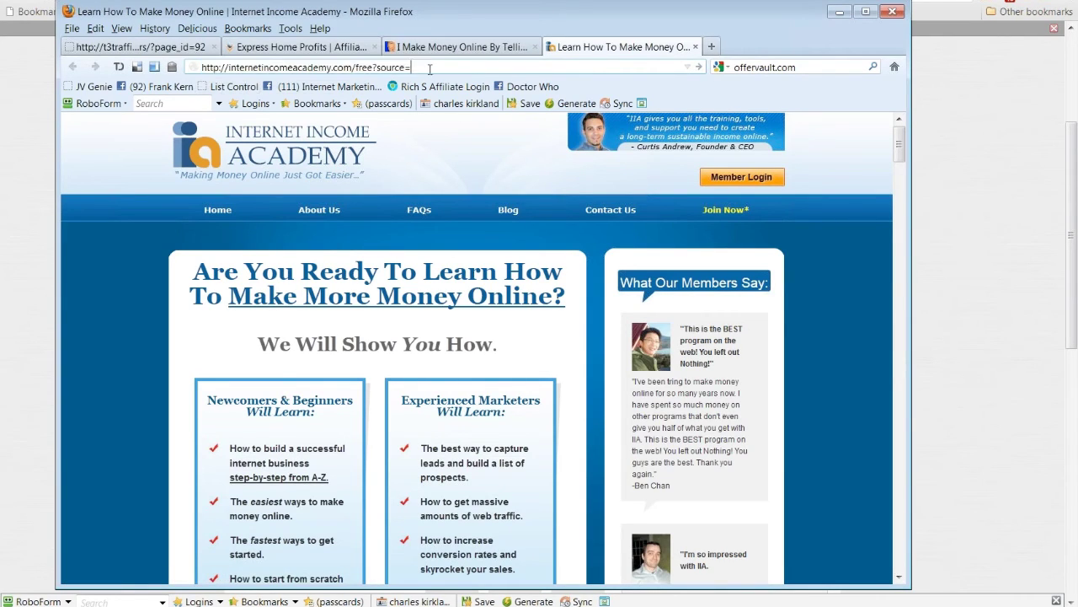
drag(419, 67, 179, 66)
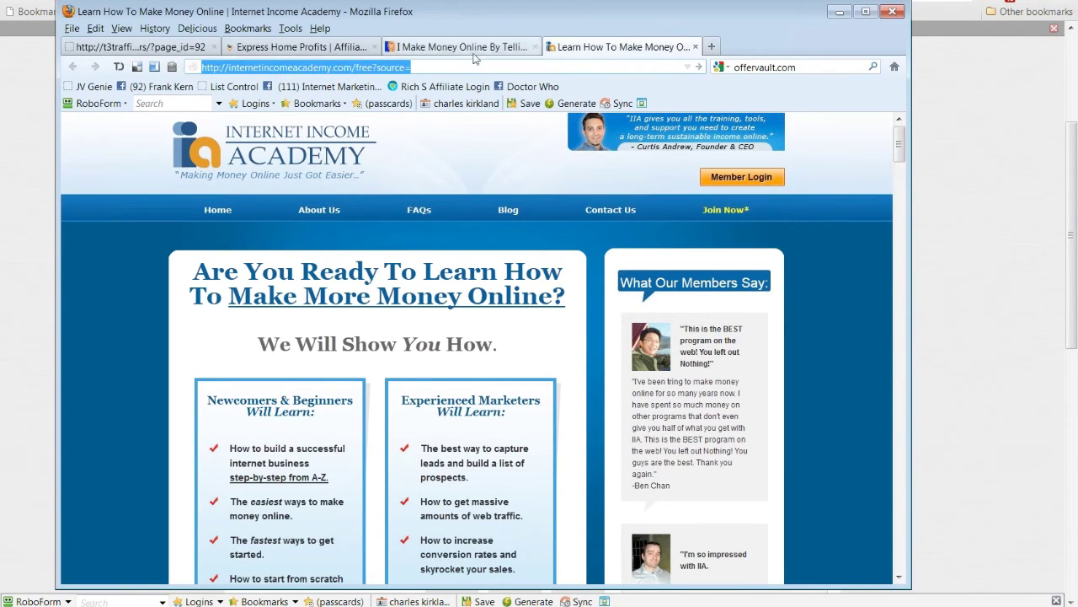
click(714, 48)
Step: Google the internetincomeacademy.com/free?source= address and scroll through the full first results page
drag(718, 48, 803, 67)
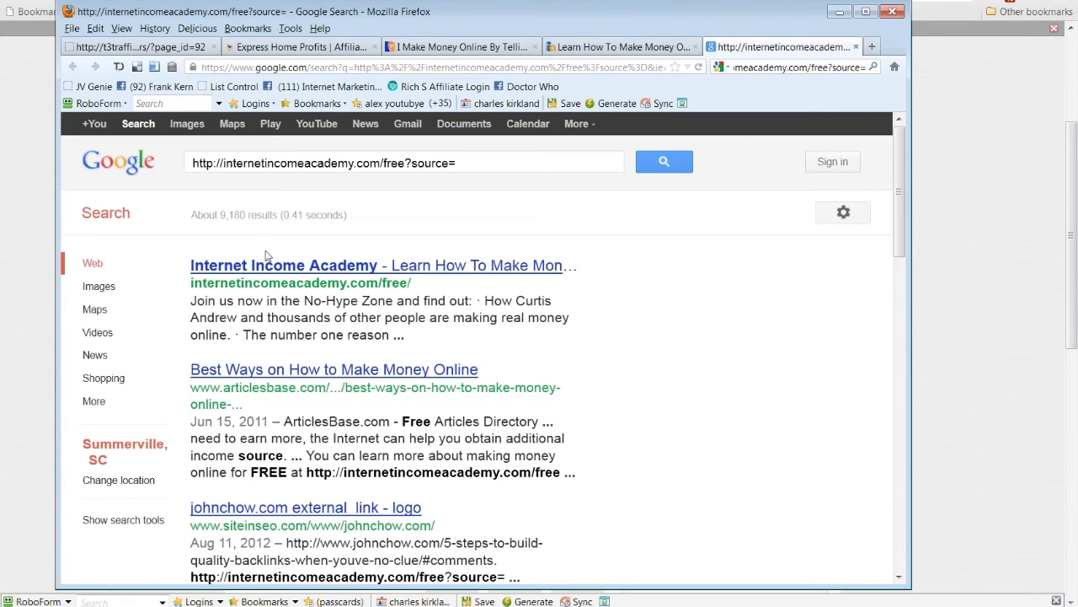
scroll(265, 257, down, 1)
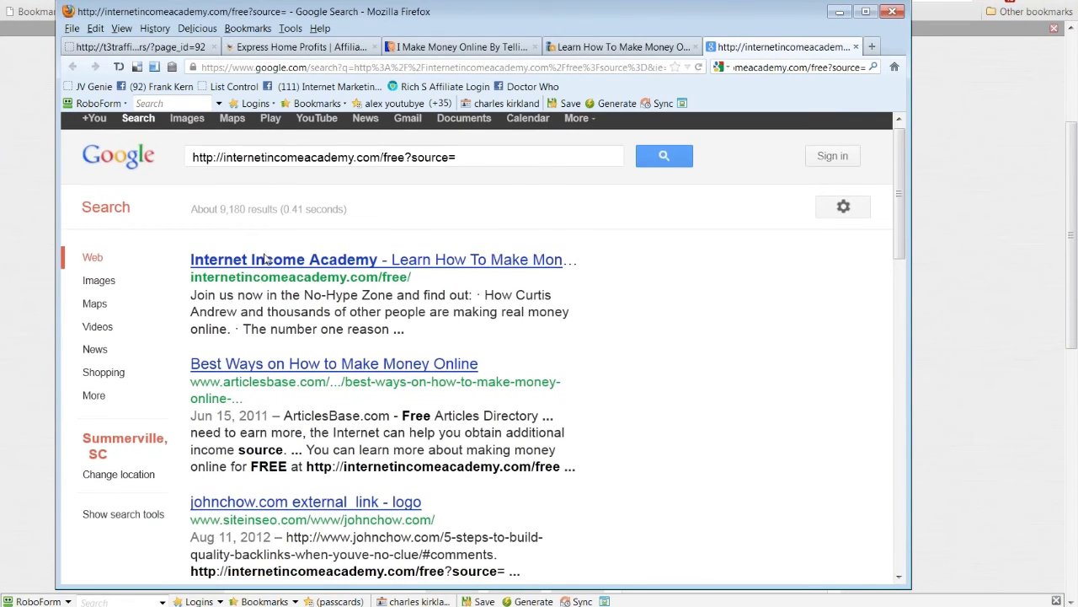
scroll(265, 257, down, 1)
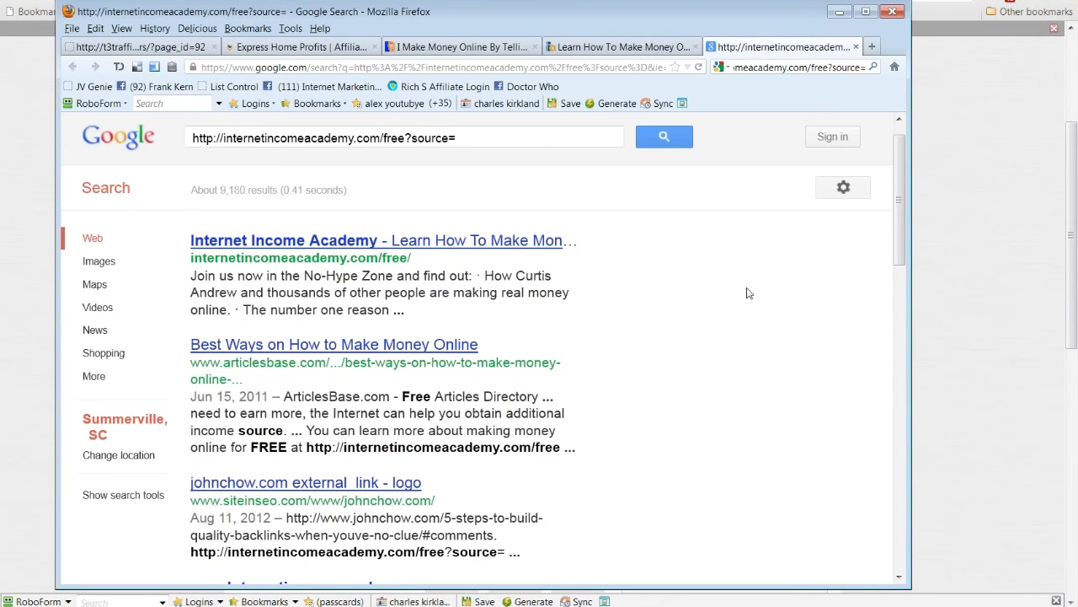
scroll(748, 292, down, 1)
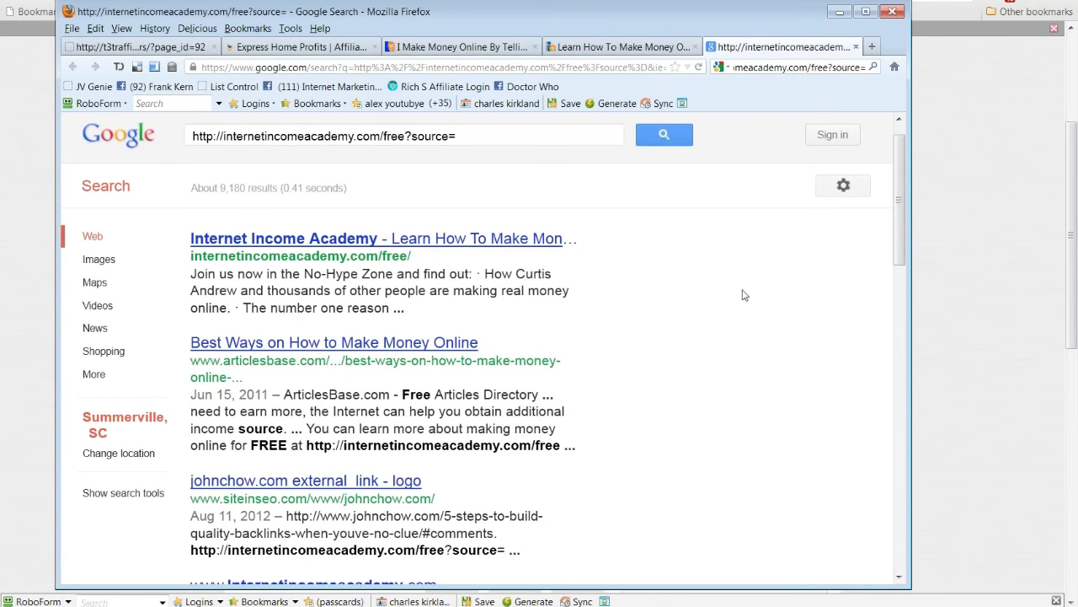
scroll(742, 297, down, 3)
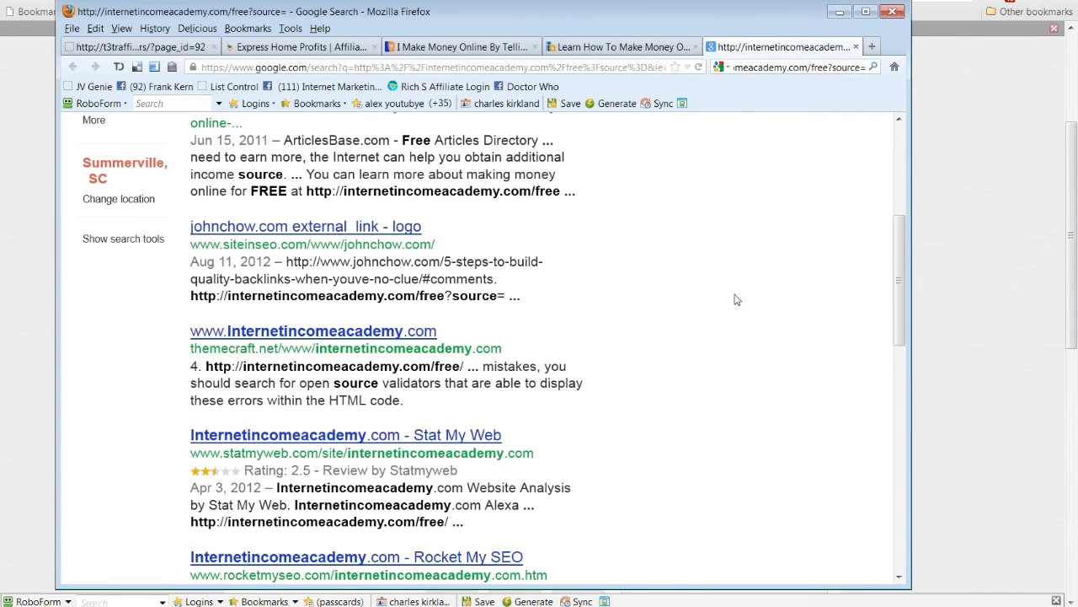
scroll(734, 299, down, 1)
scroll(603, 307, down, 1)
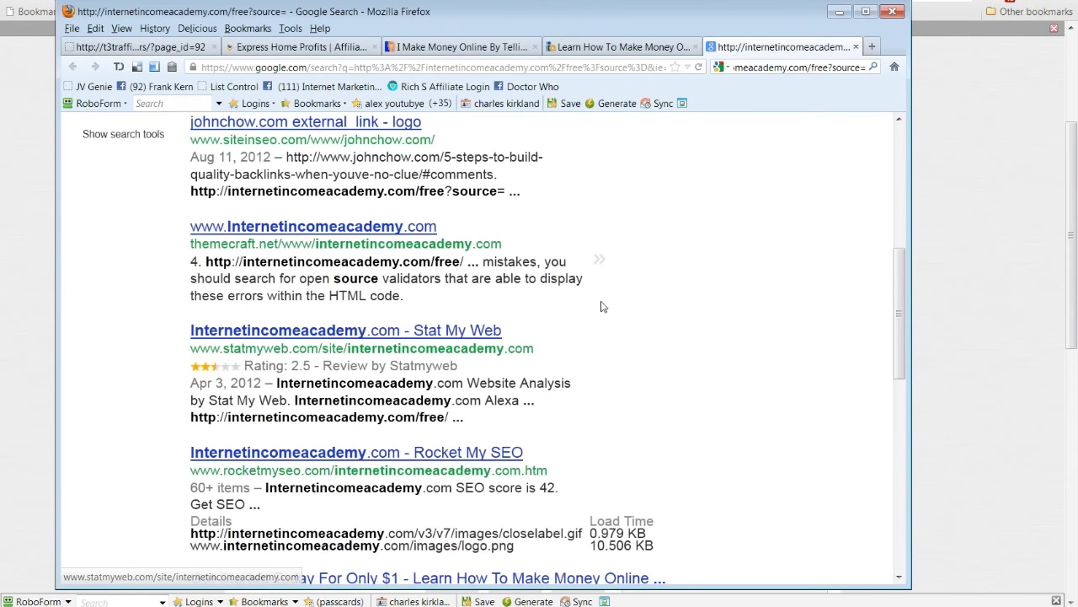
scroll(456, 326, down, 4)
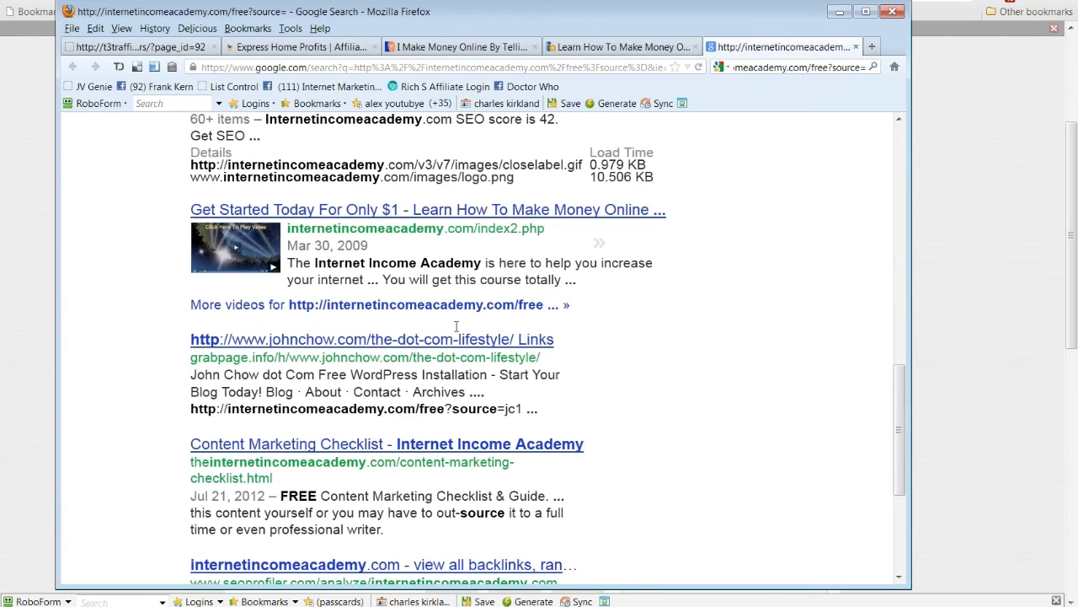
scroll(456, 326, down, 1)
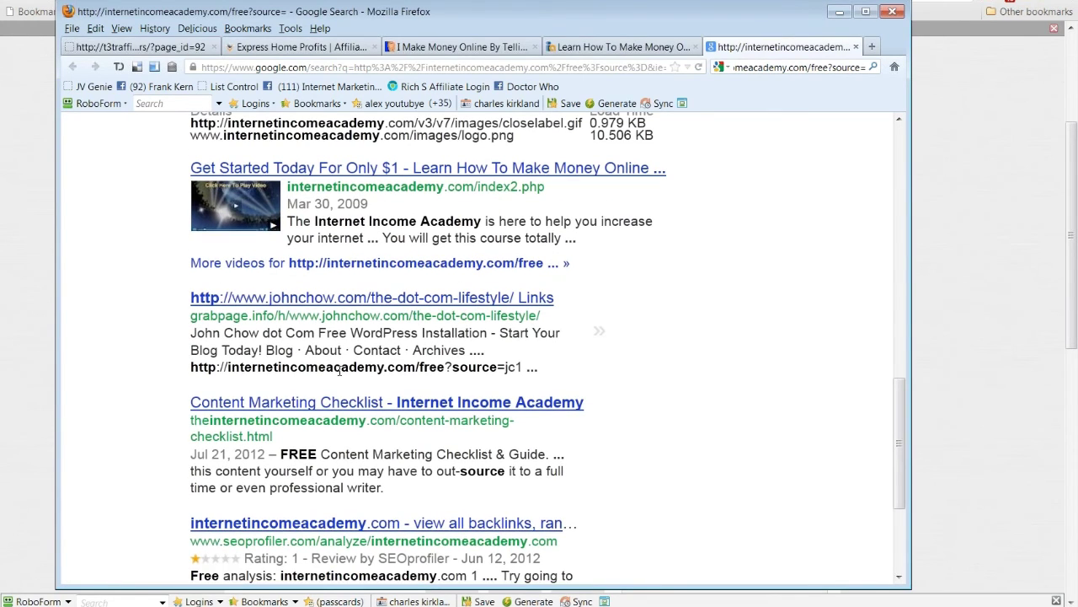
scroll(340, 371, down, 2)
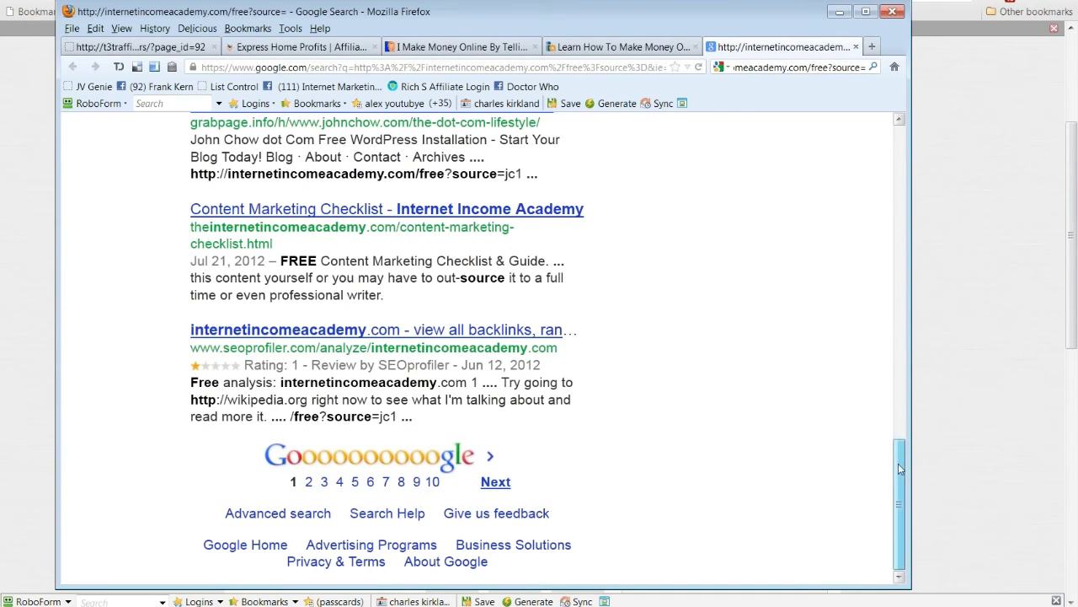
drag(900, 469, 900, 143)
drag(456, 163, 223, 166)
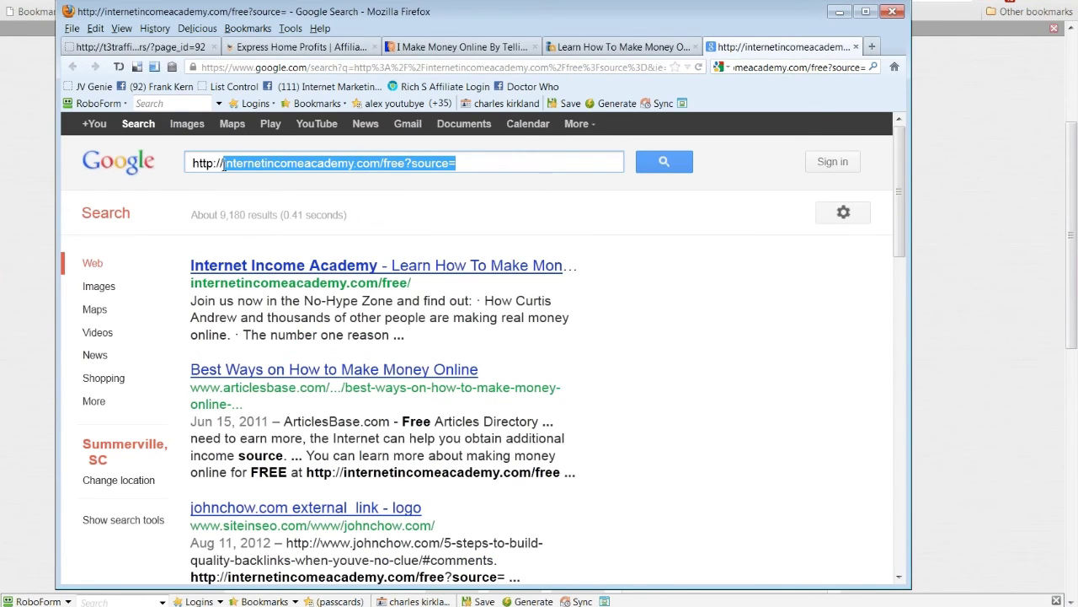
click(224, 166)
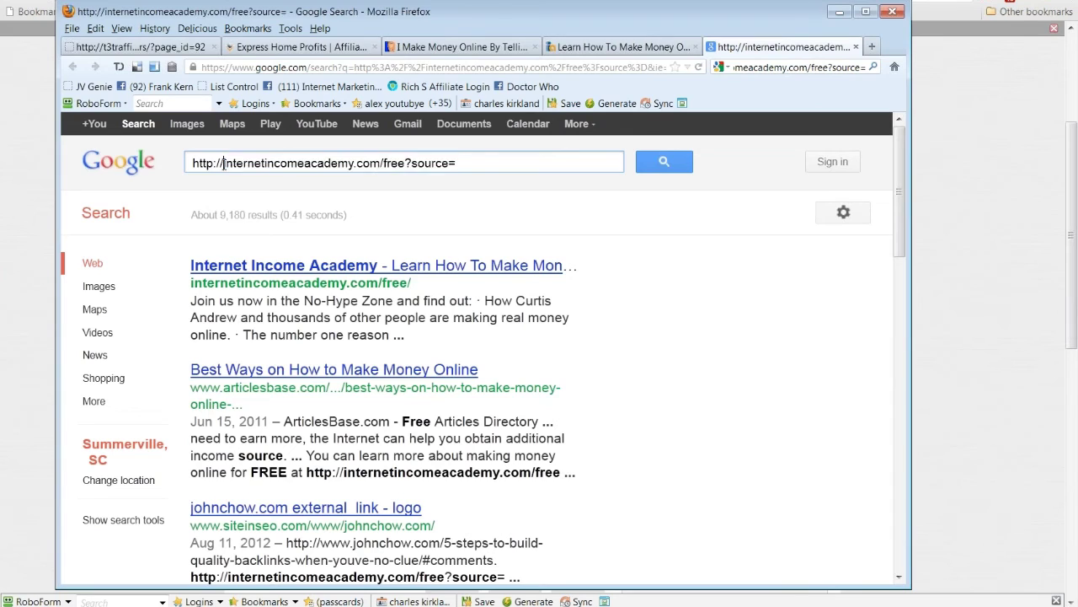
drag(224, 165, 125, 166)
key(BackSpace)
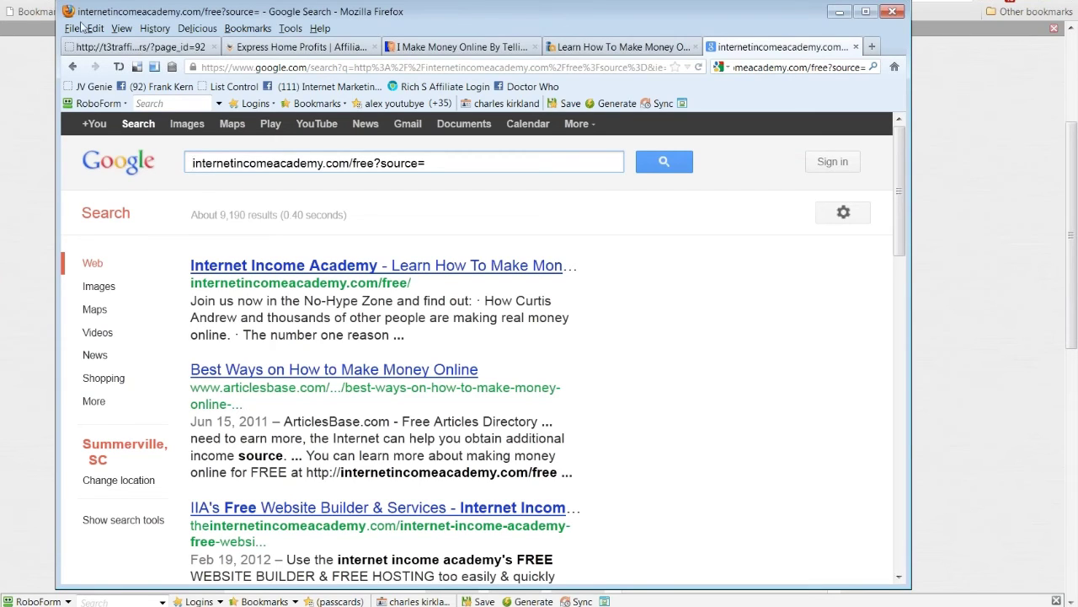
Step: Return to johnchow.com, scroll to the top, and open the Make Money page
click(431, 49)
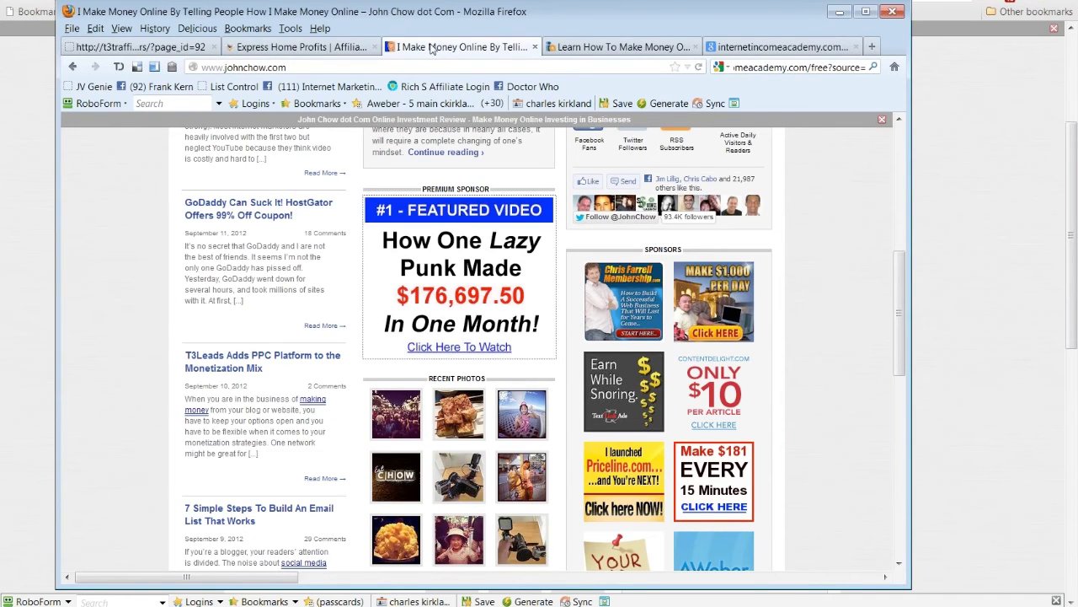
scroll(592, 296, down, 2)
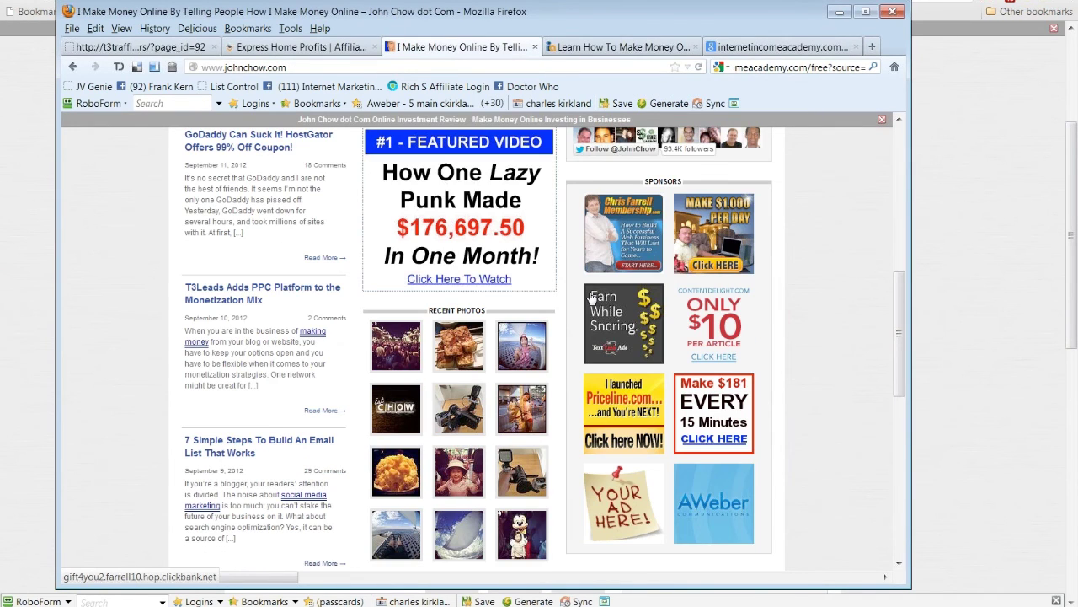
scroll(593, 297, down, 3)
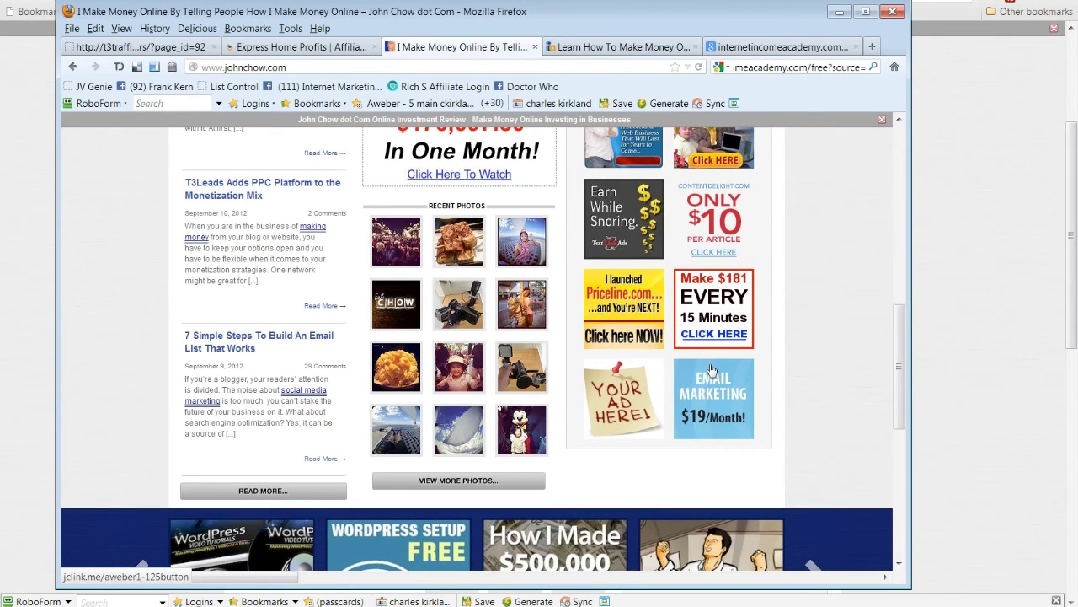
scroll(711, 371, up, 3)
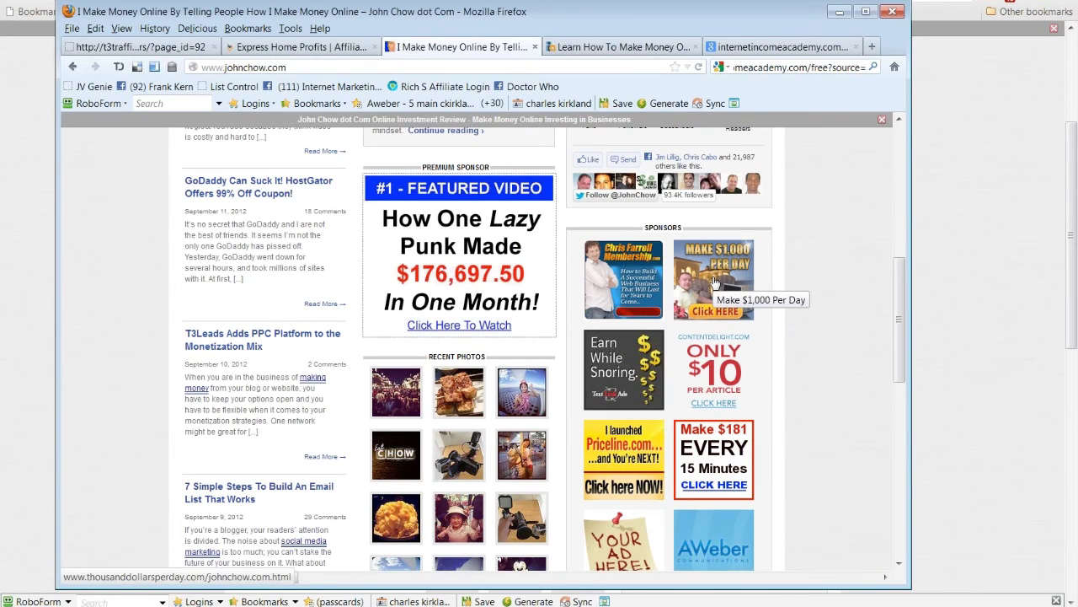
scroll(715, 280, up, 1)
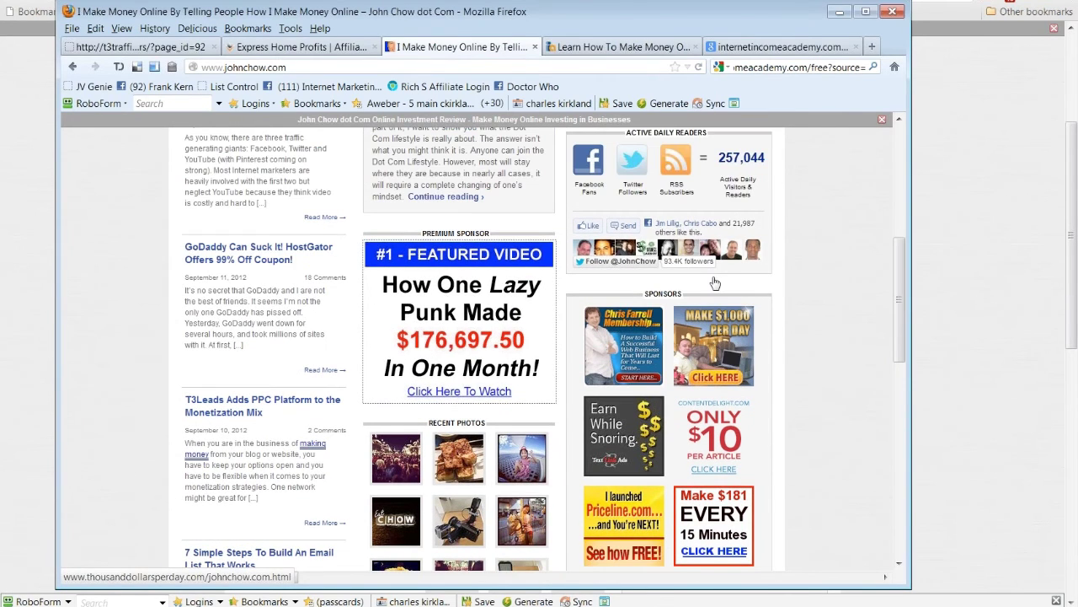
scroll(715, 282, up, 6)
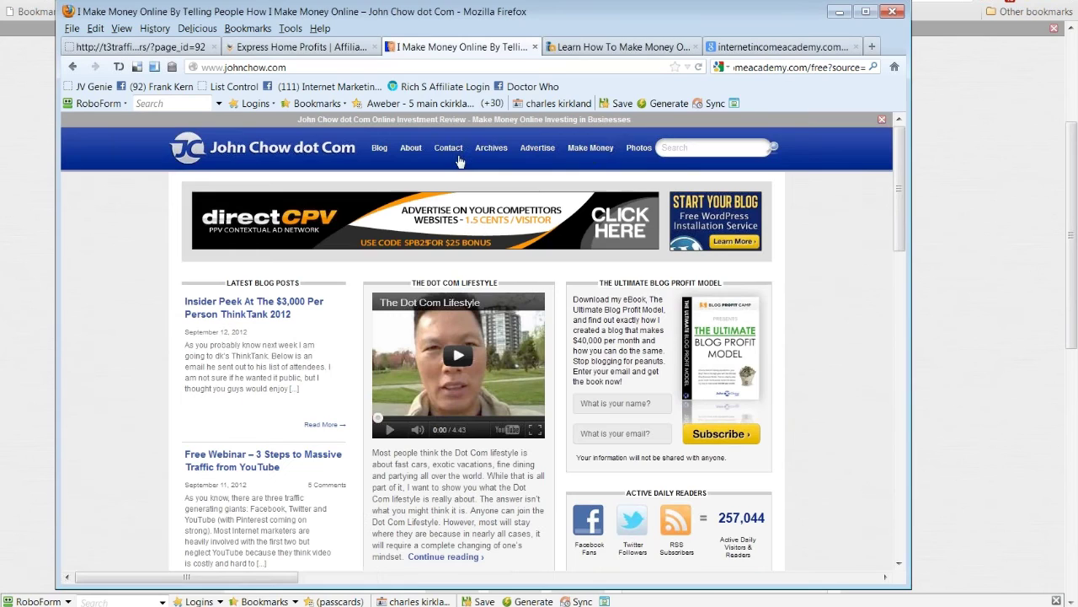
click(577, 149)
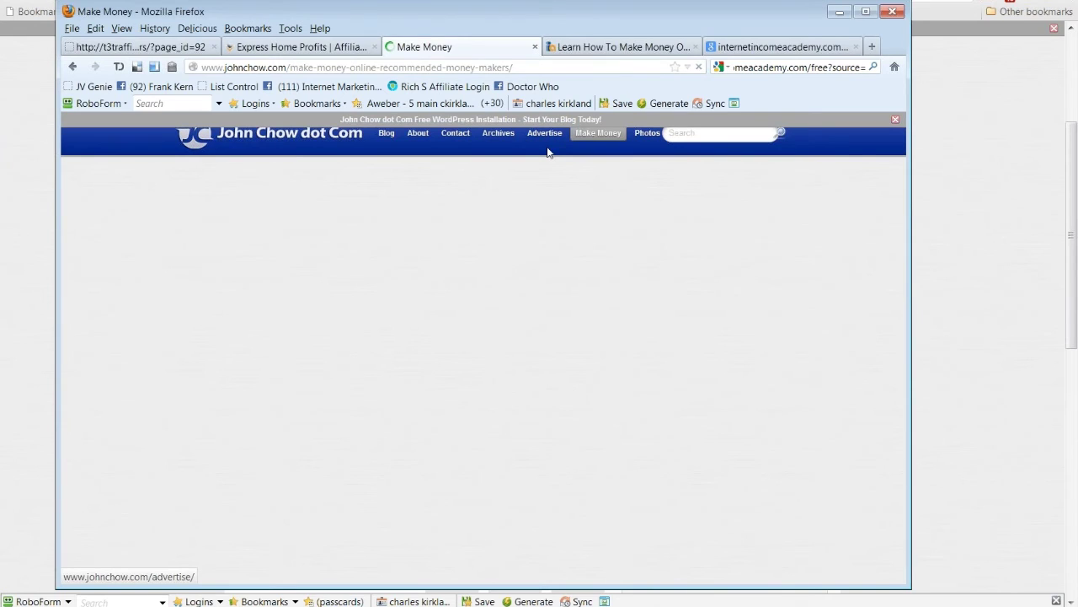
Step: Open the Advertise page and scroll through site stats and 728×90 and 300×250 sponsorship pricing
click(547, 149)
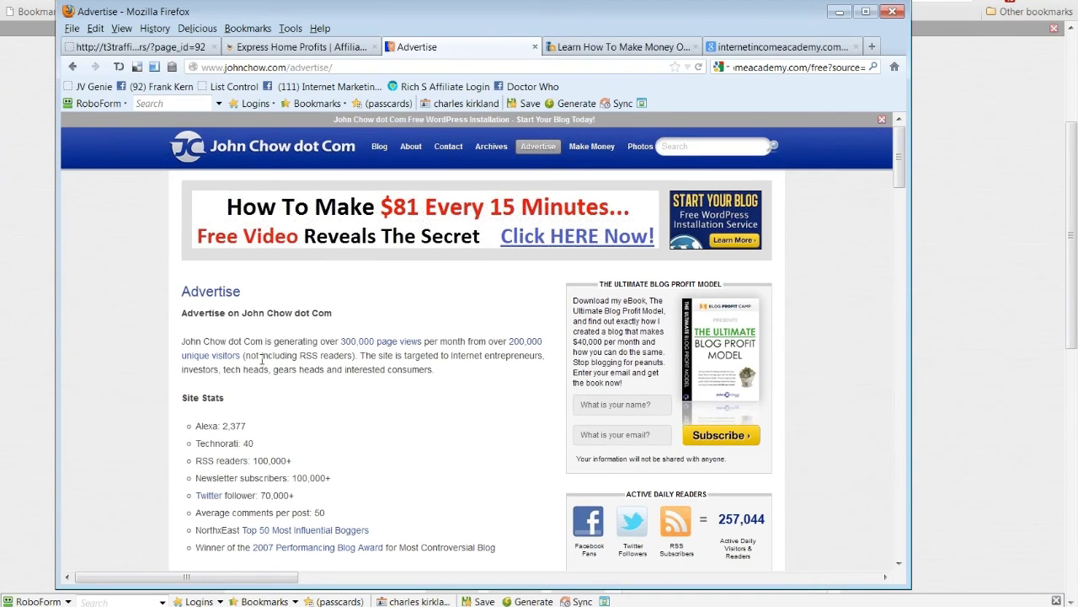
scroll(262, 360, down, 3)
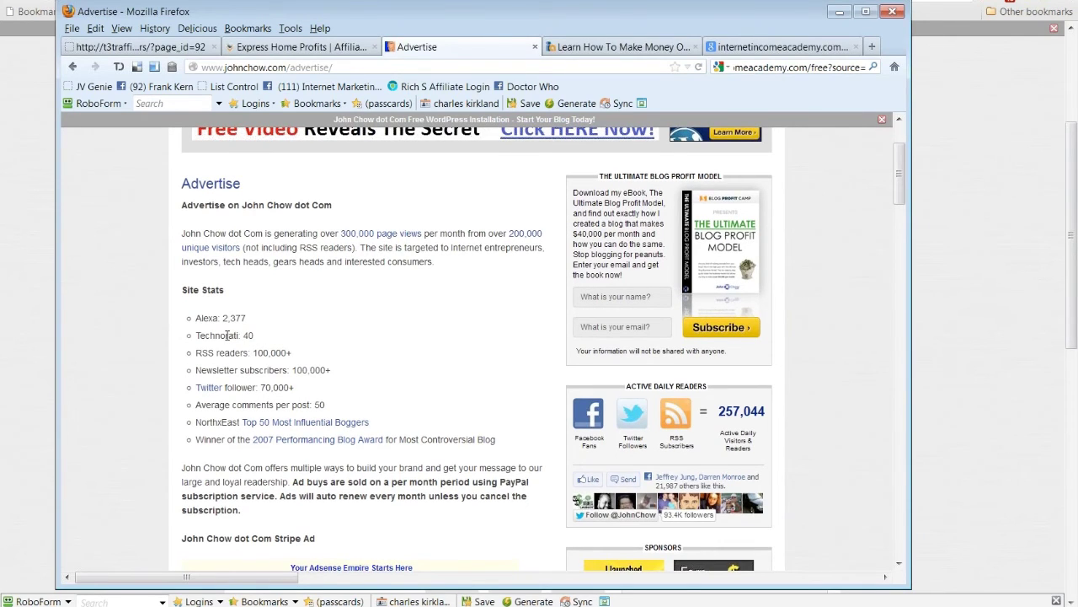
scroll(364, 383, down, 4)
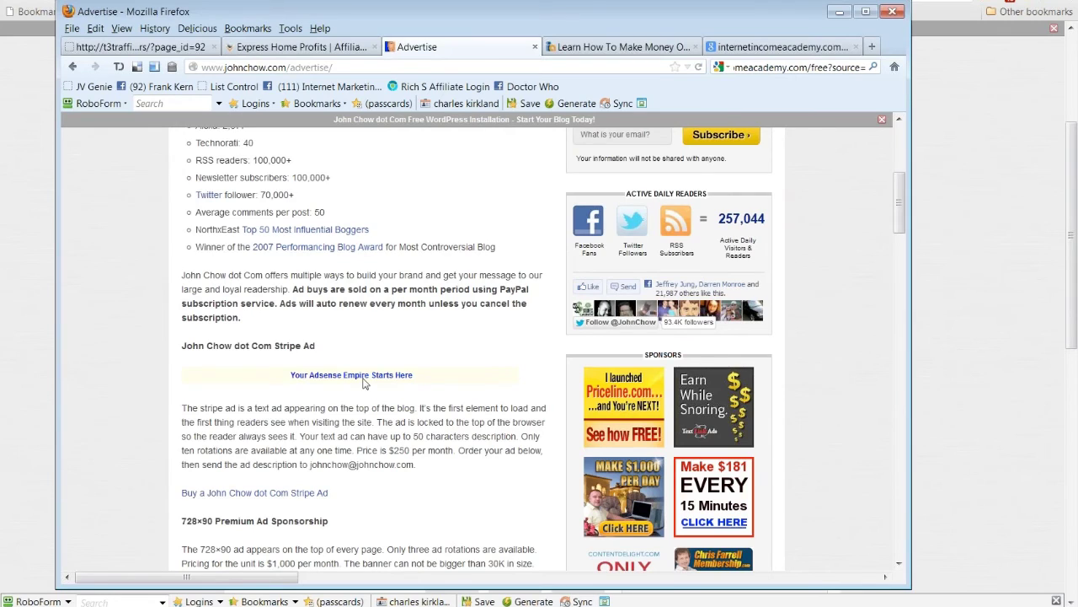
scroll(434, 399, down, 3)
scroll(434, 399, down, 5)
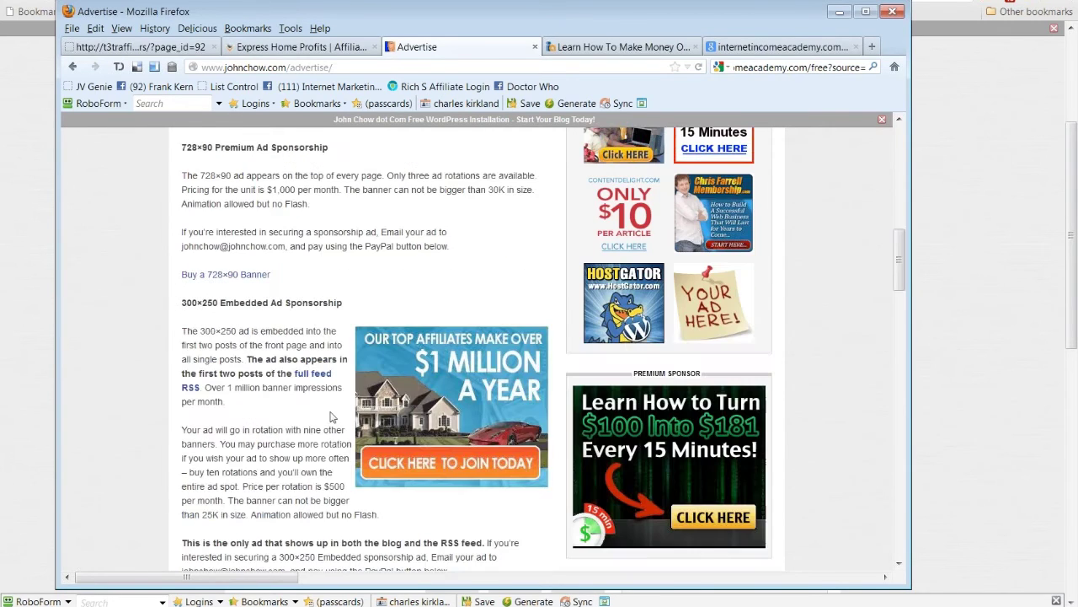
scroll(331, 417, down, 2)
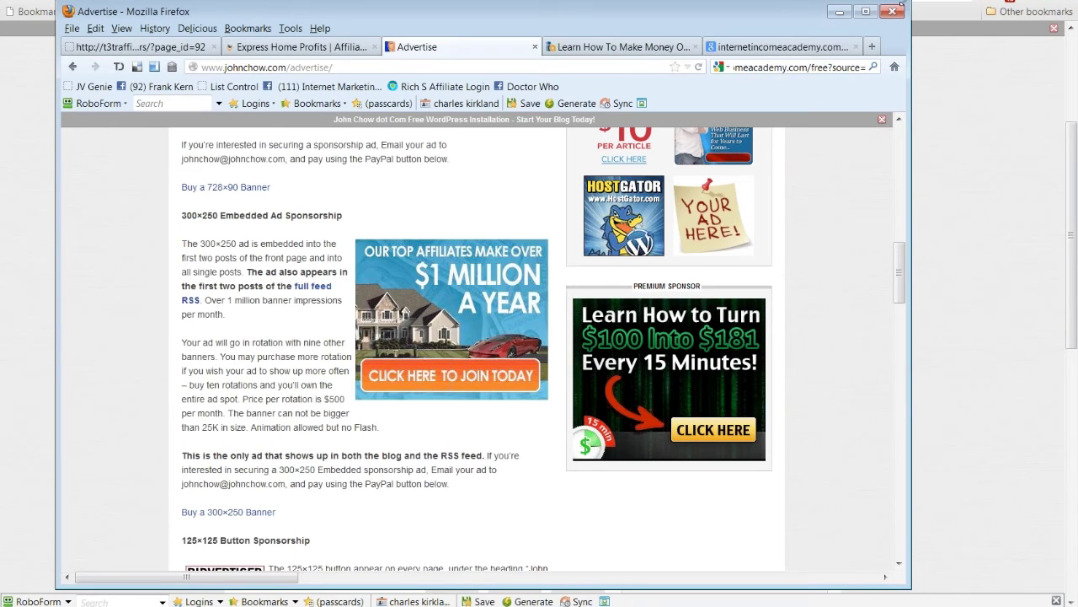
click(874, 48)
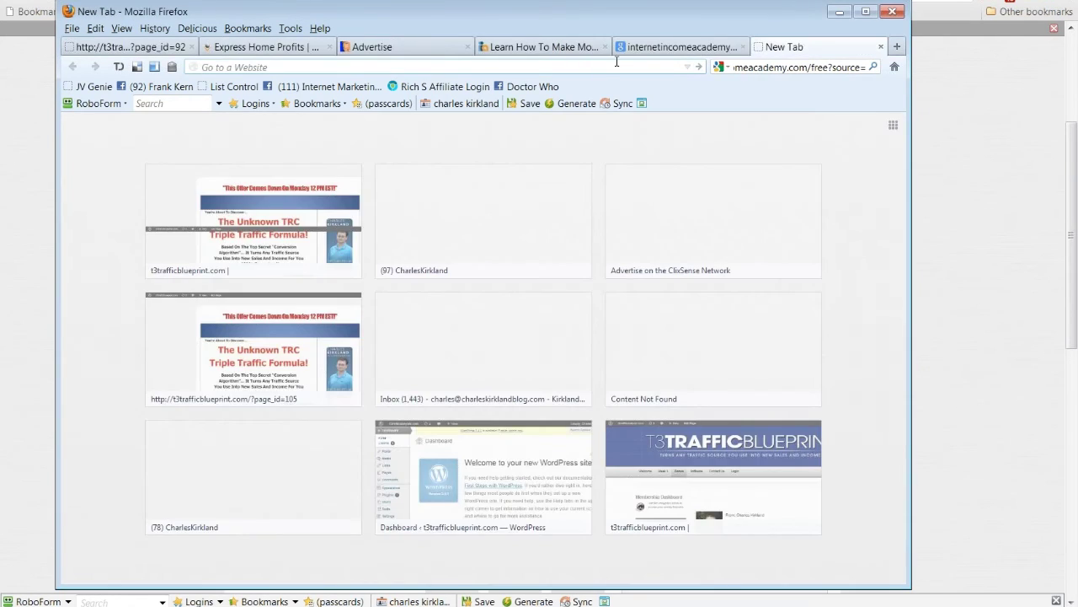
click(863, 3)
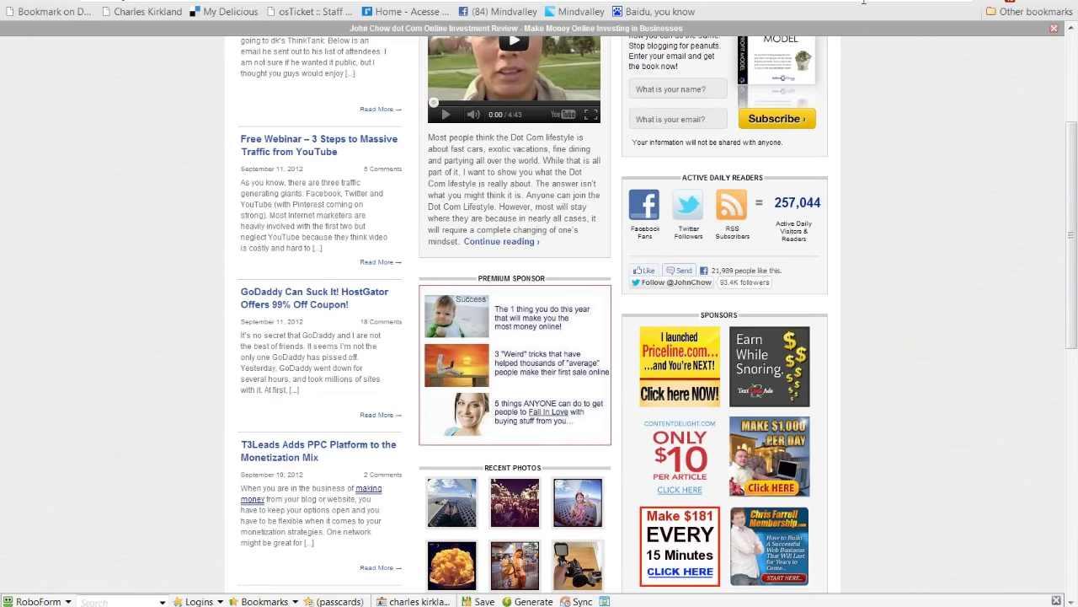
click(864, 3)
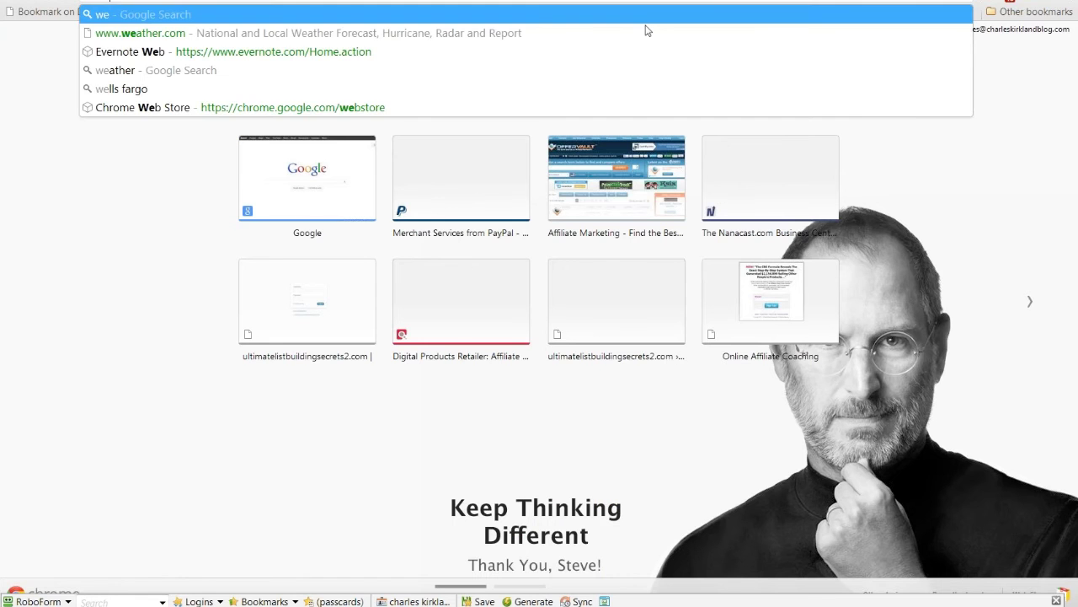
click(594, 38)
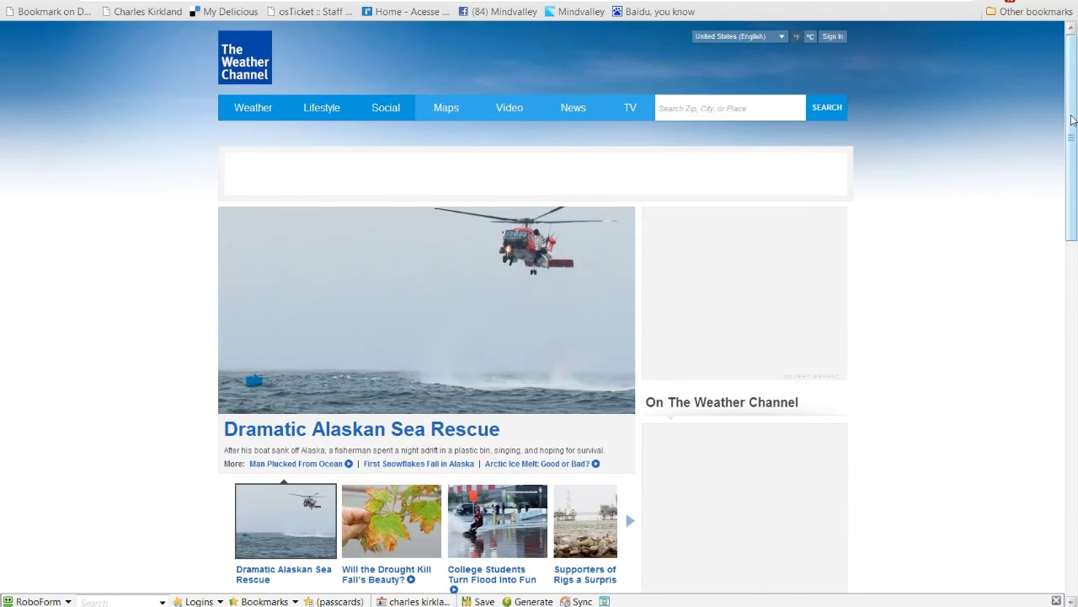
drag(1072, 120, 1031, 222)
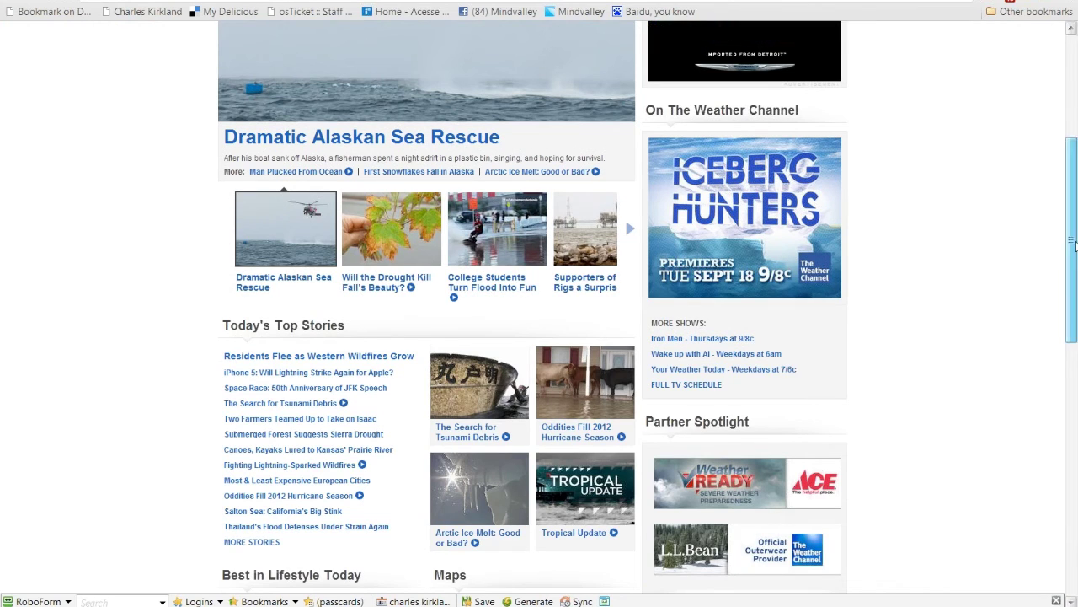
drag(1074, 243, 1053, 497)
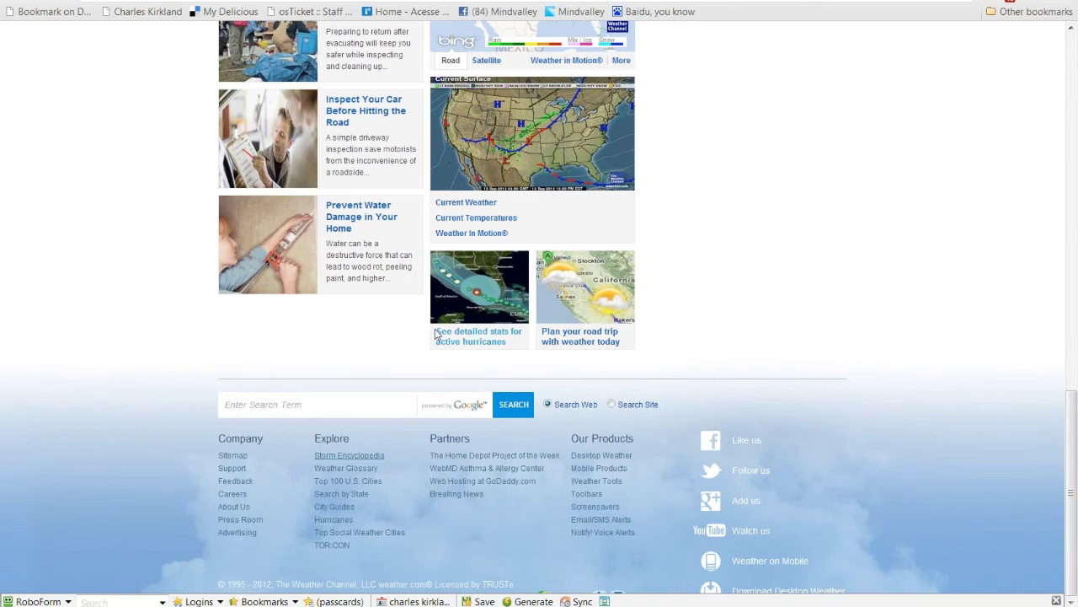
scroll(430, 342, up, 1)
scroll(421, 348, up, 2)
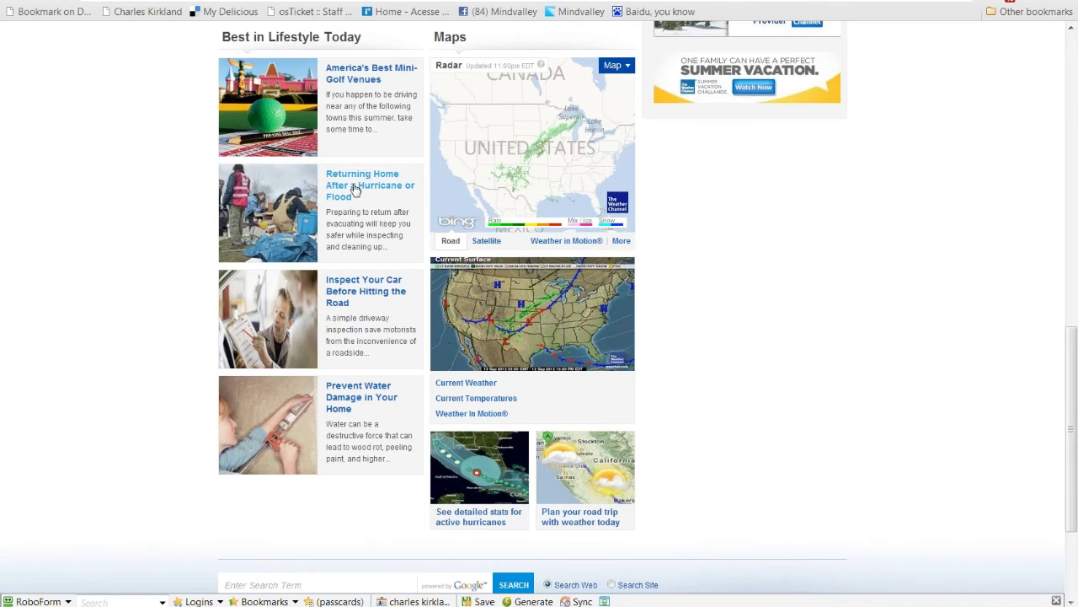
Step: Open 'Returning Home After a Hurricane or Flood' and scroll to its Red Cross checklists
click(354, 189)
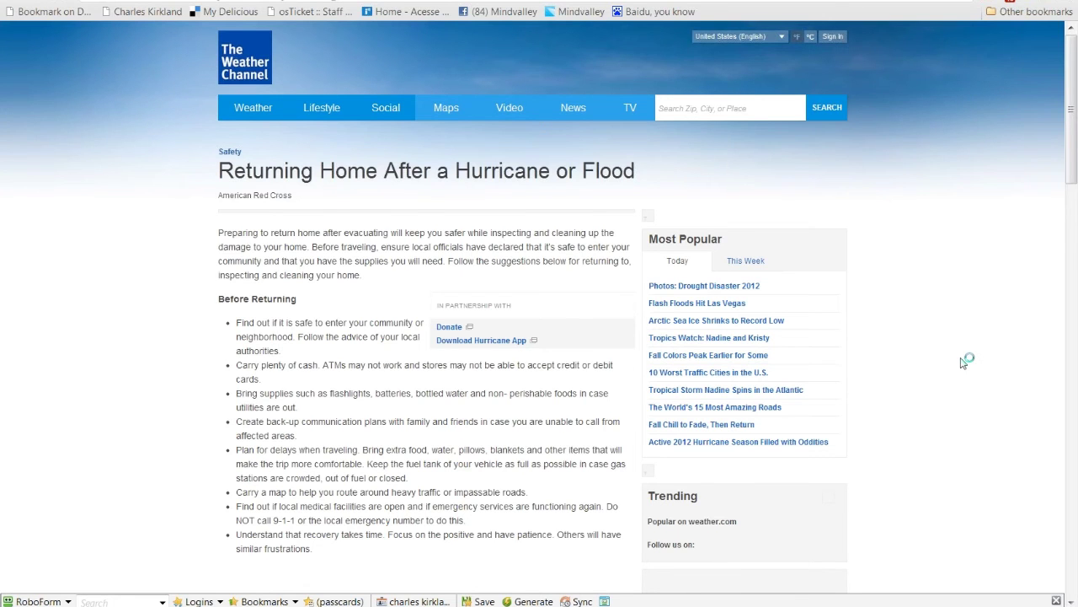
scroll(969, 349, down, 2)
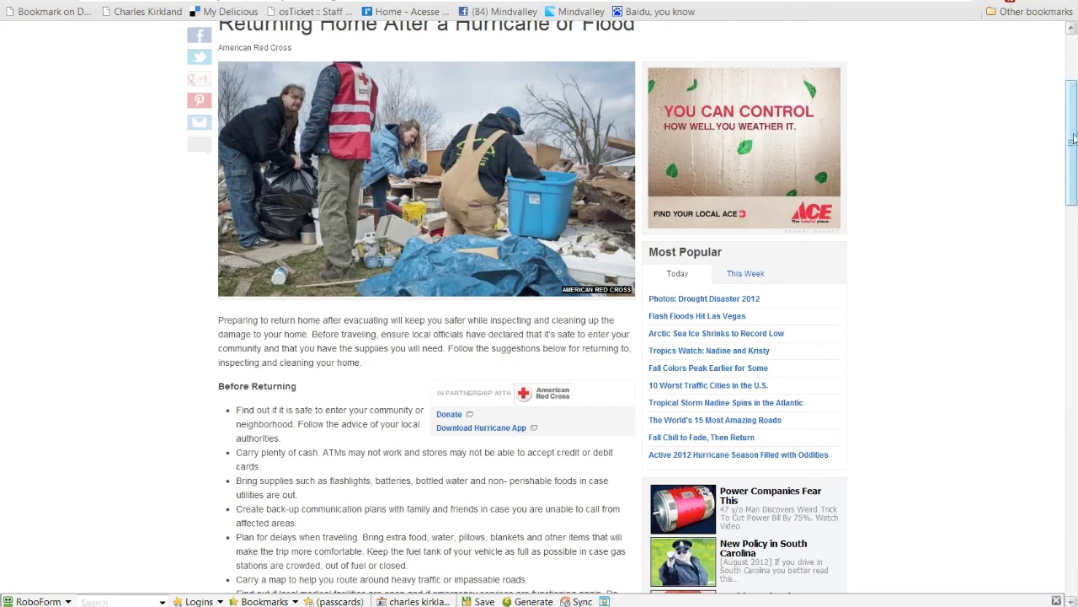
drag(1074, 137, 1073, 202)
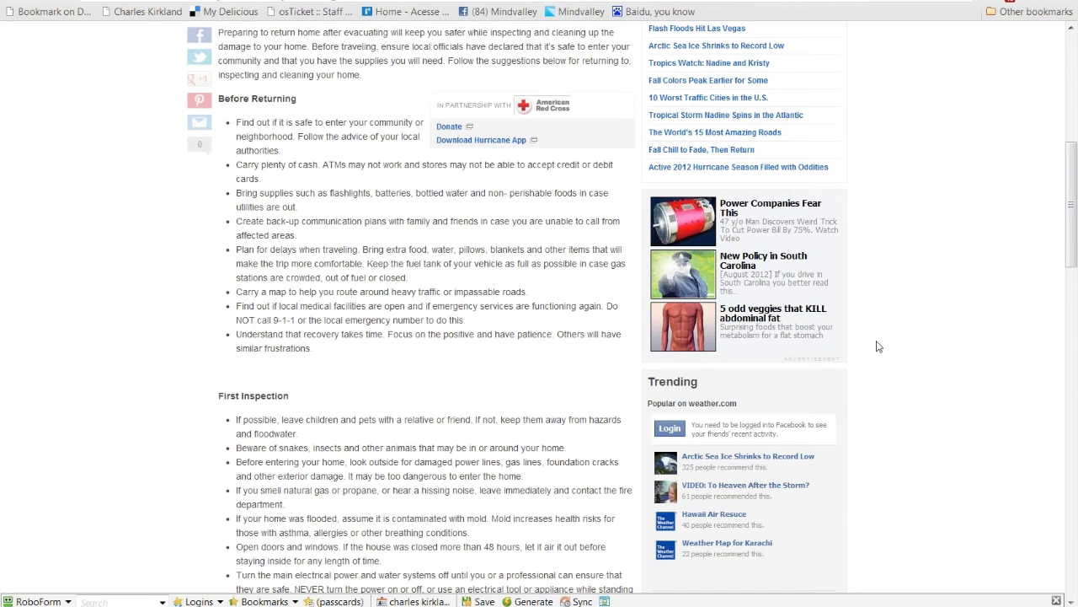
scroll(879, 346, down, 1)
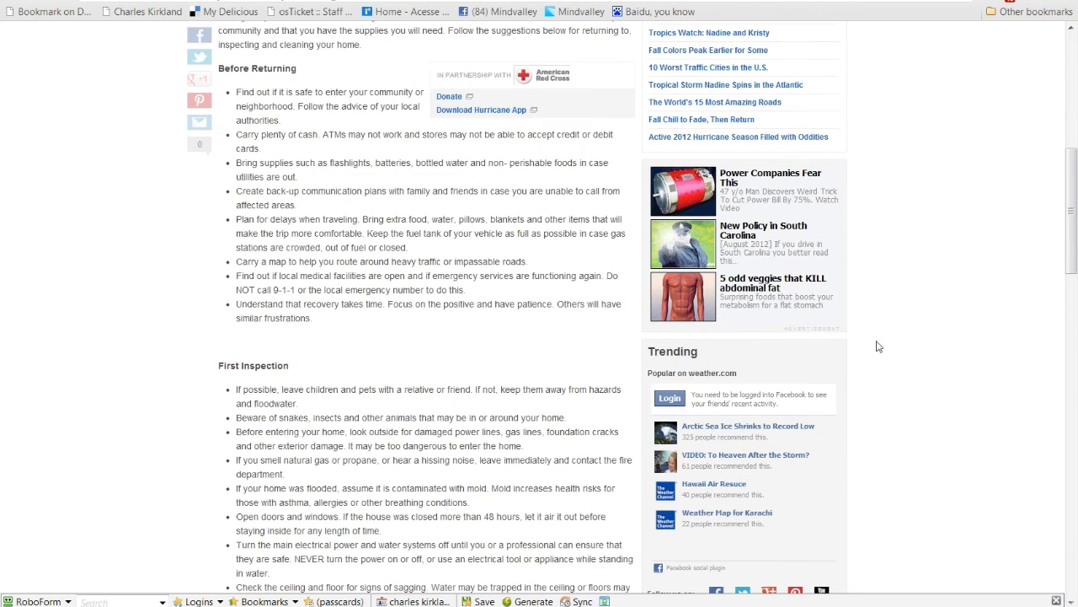
scroll(879, 347, down, 3)
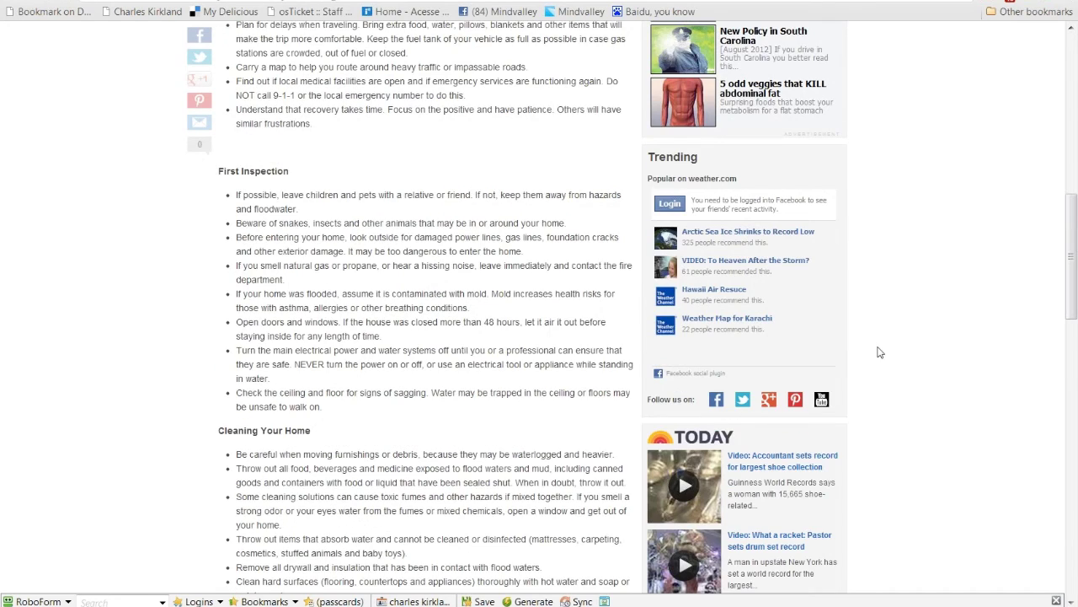
scroll(879, 352, up, 3)
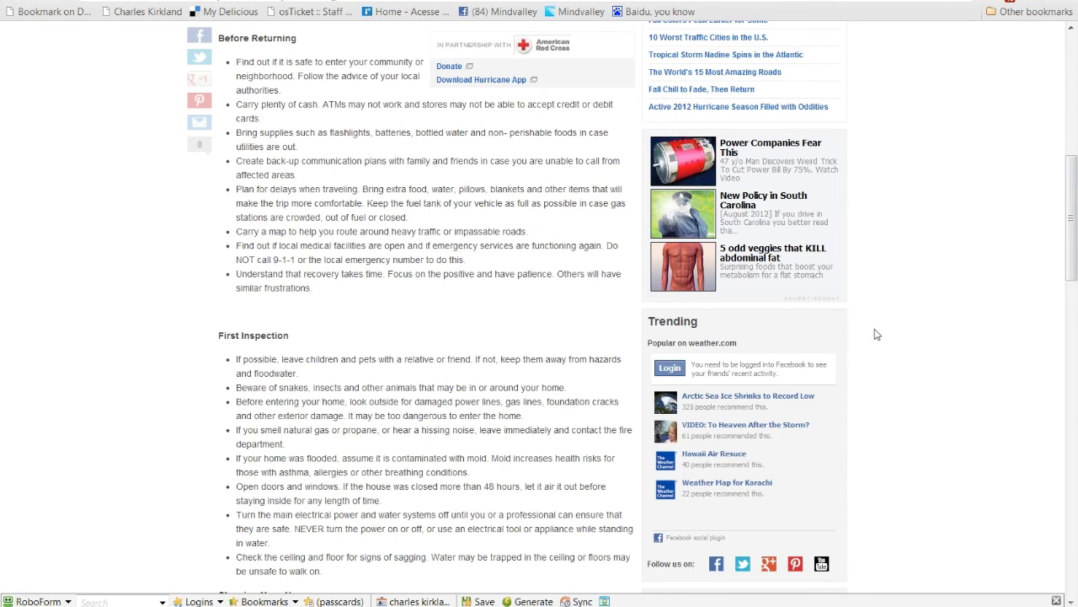
scroll(876, 334, down, 1)
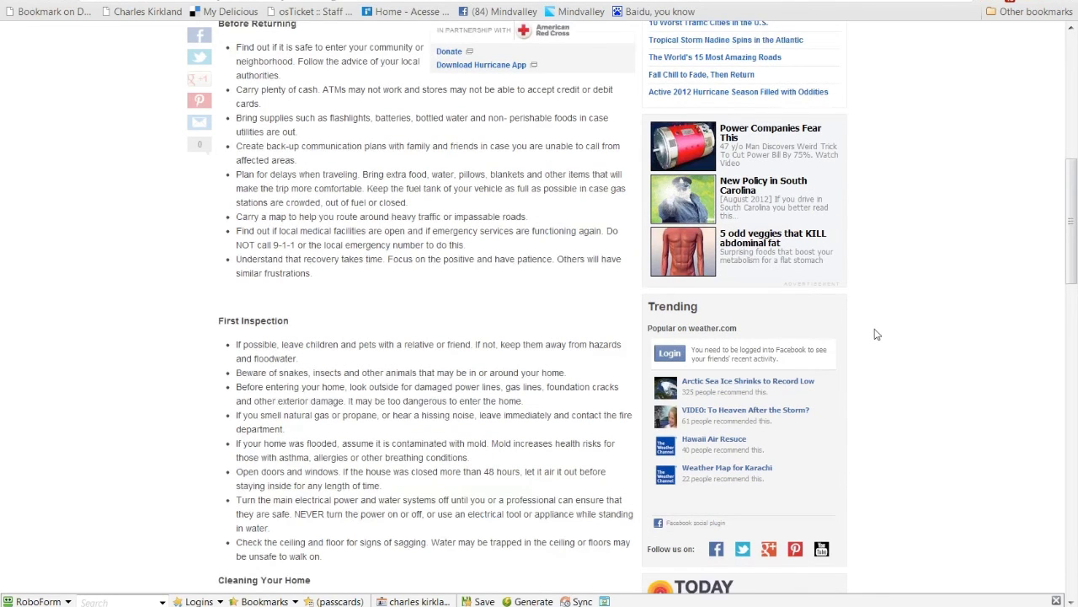
scroll(876, 335, down, 3)
scroll(876, 335, down, 5)
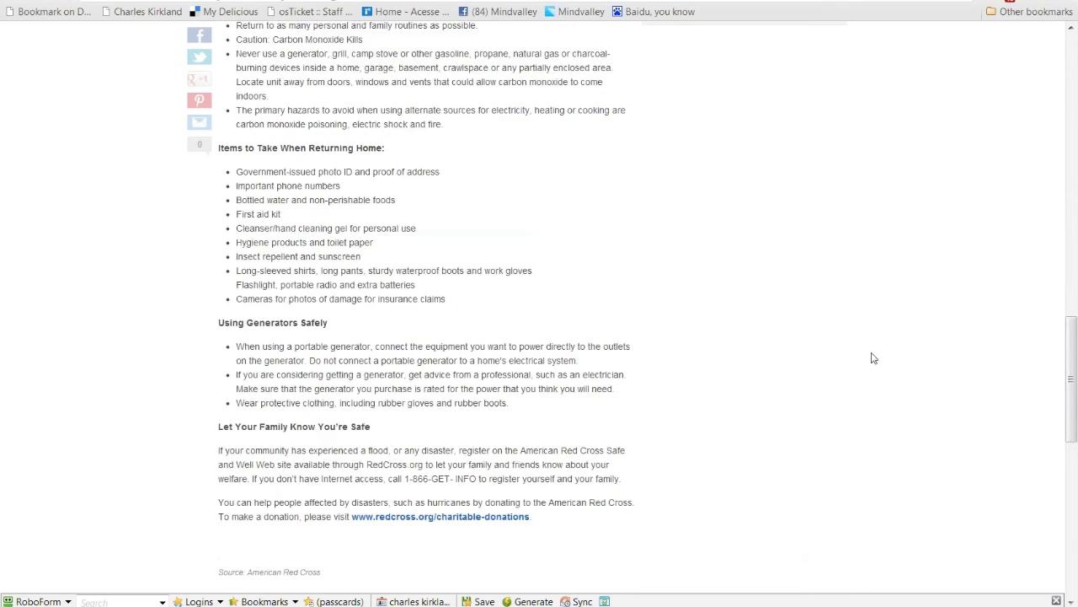
scroll(873, 362, down, 3)
scroll(873, 367, down, 1)
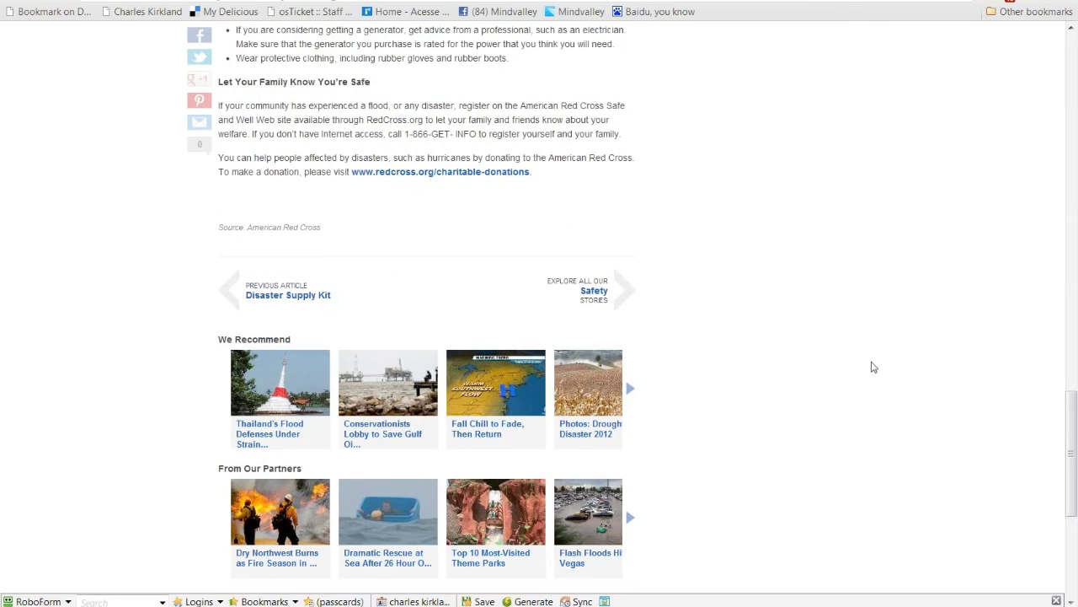
scroll(872, 367, up, 1)
scroll(873, 368, up, 3)
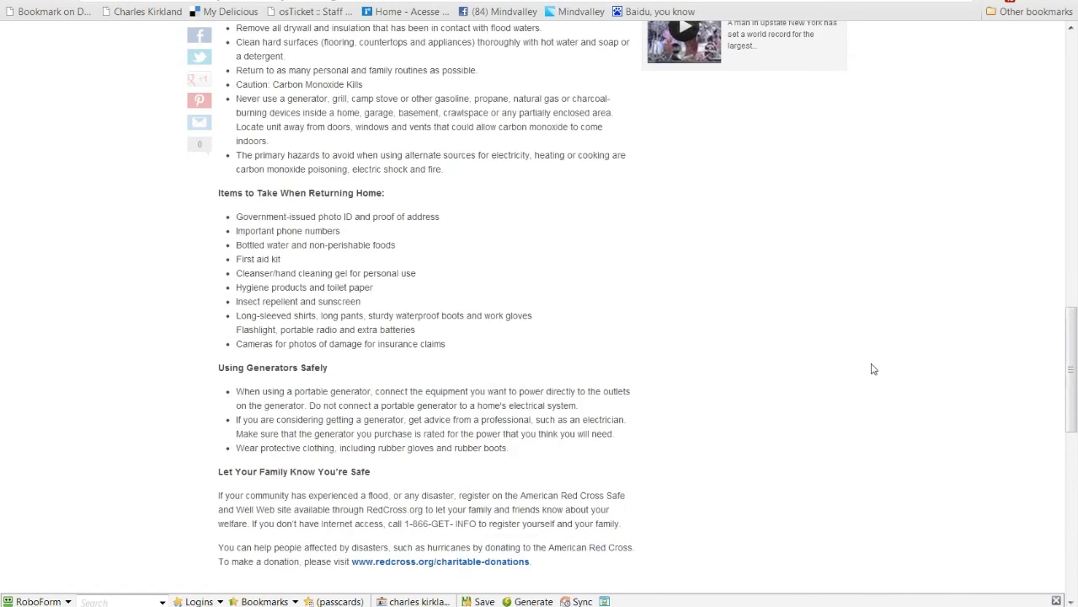
scroll(873, 368, up, 6)
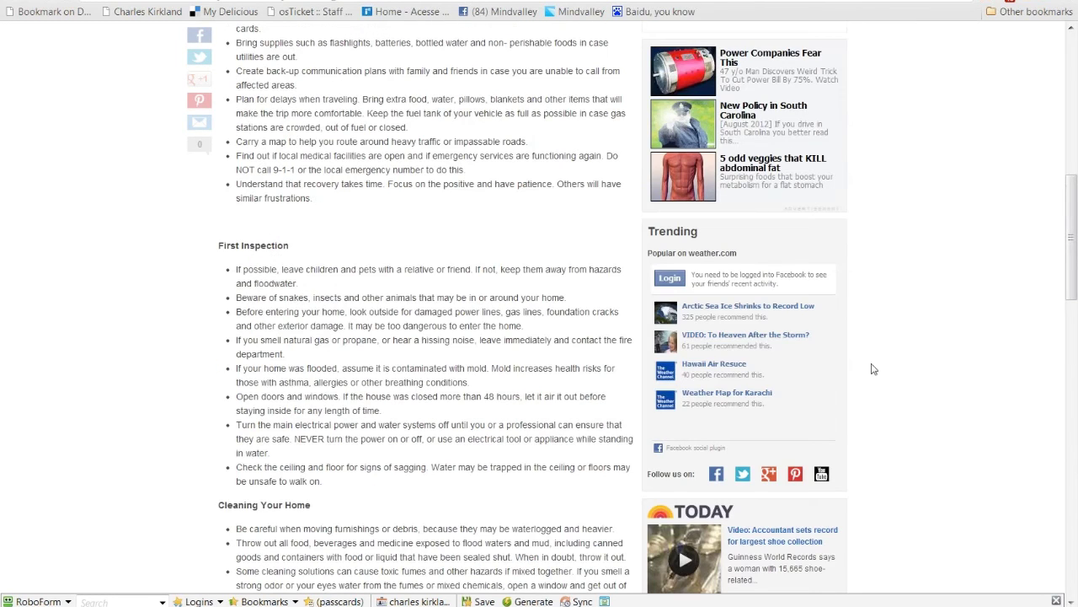
scroll(873, 368, up, 2)
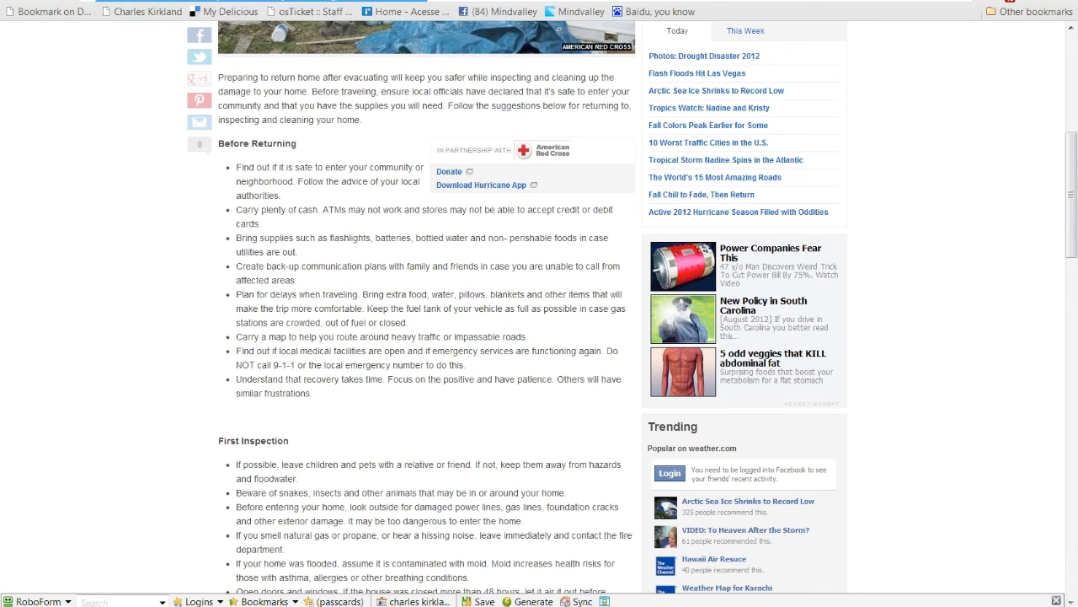
key(ctrl+l)
text(lead)
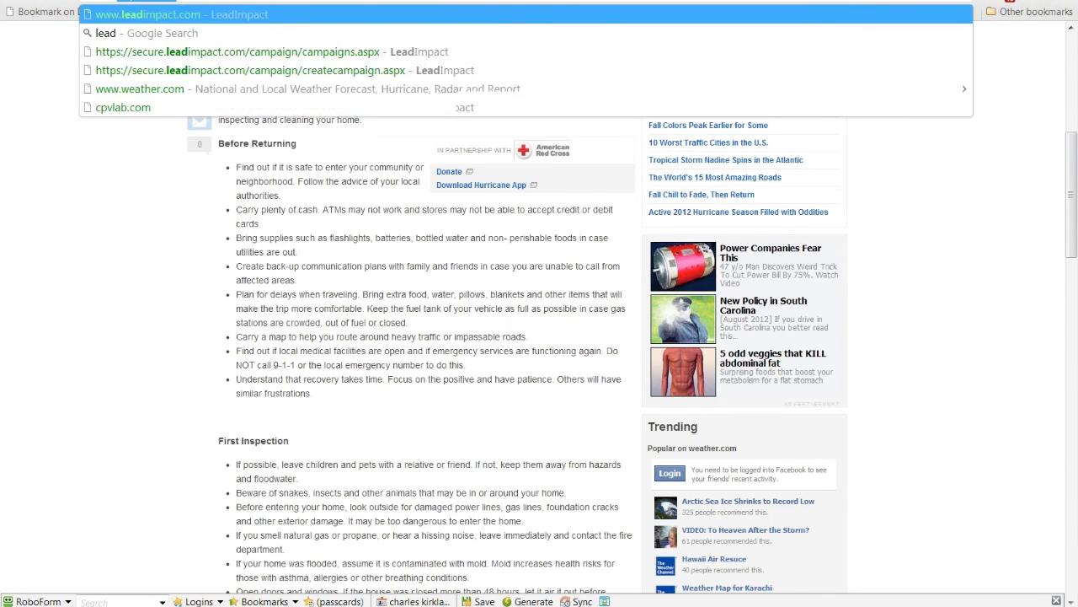
Step: Load the suggested leadimpact.com homepage, then bring the webinar presentation forward
key(Return)
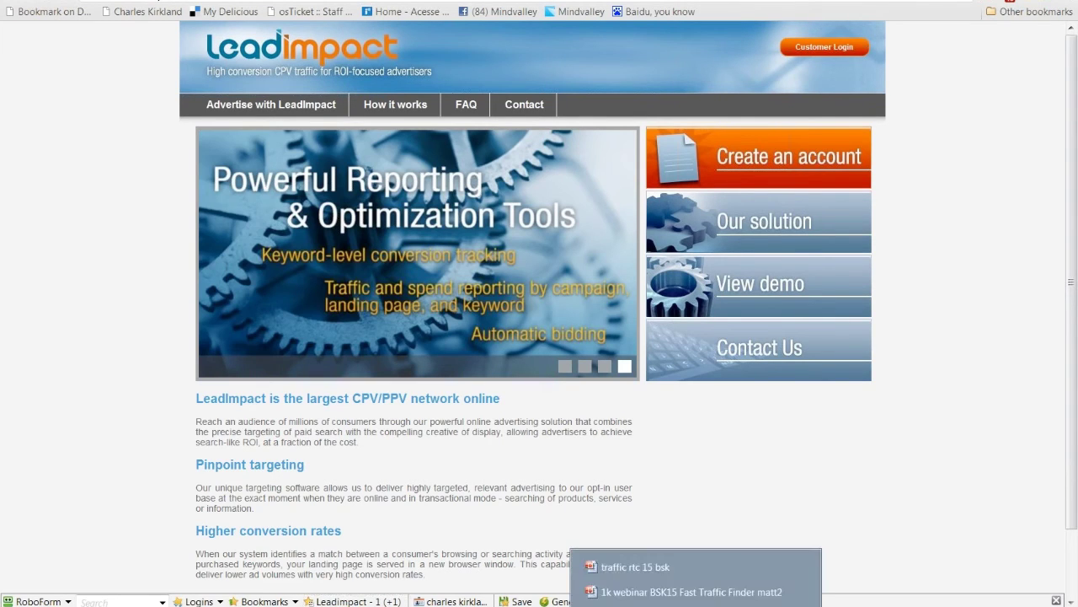
click(657, 592)
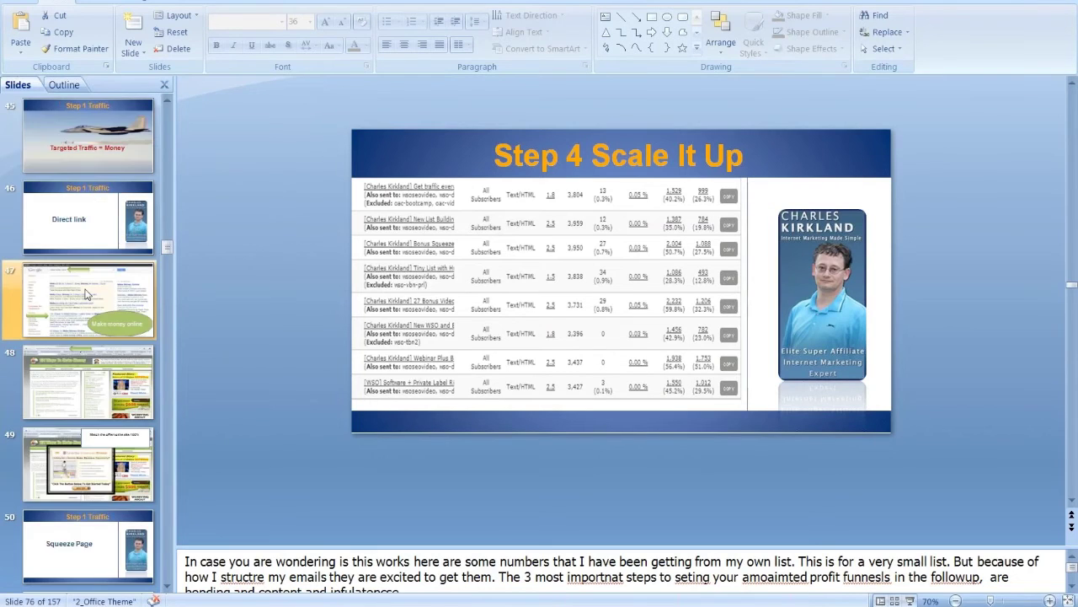
Step: Present slide 21, the popups-on-targeted-websites slide, as a full-screen slide show
scroll(85, 293, up, 7)
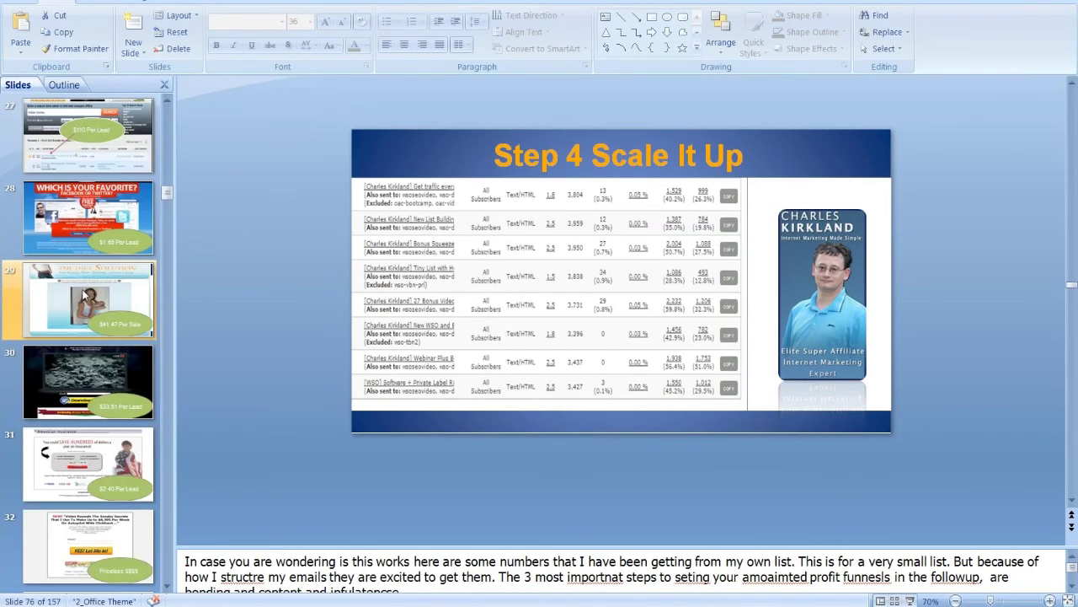
scroll(86, 294, up, 1)
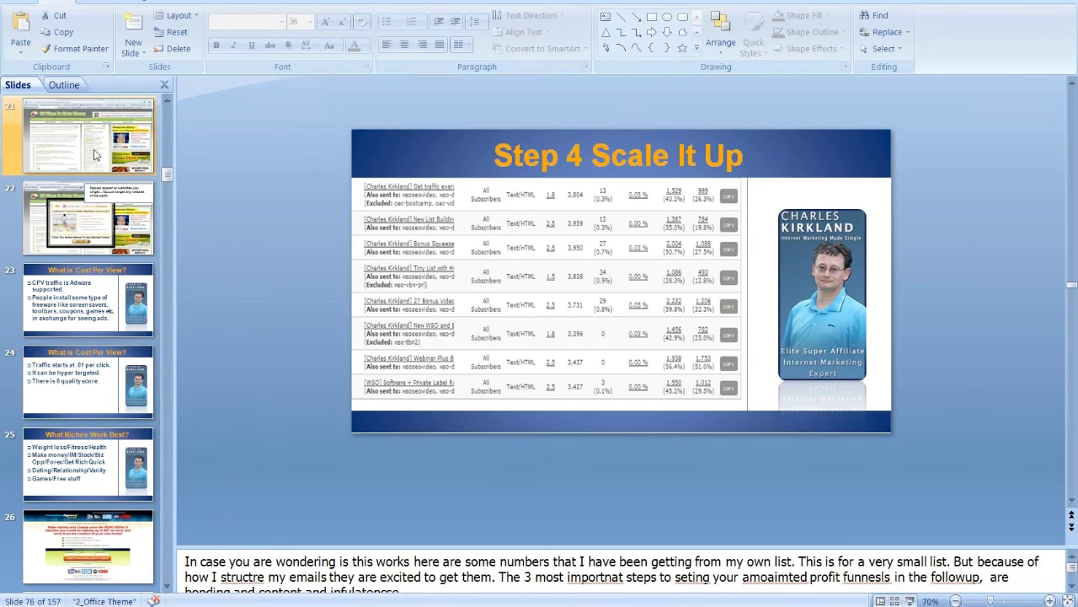
click(95, 154)
click(910, 600)
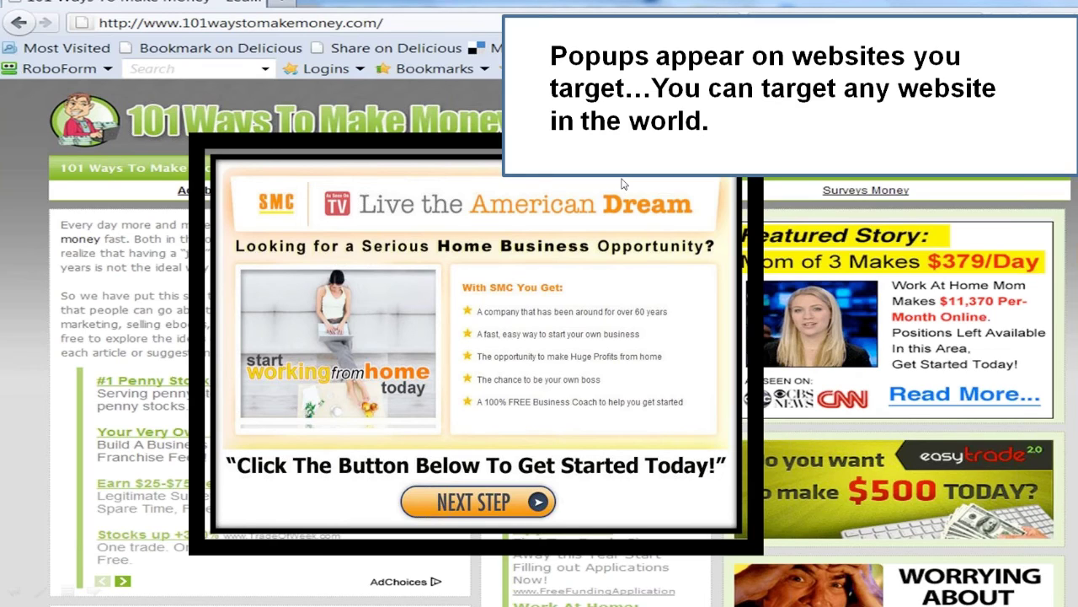
Step: Exit the slide show and return to the LeadImpact homepage in the browser
key(Escape)
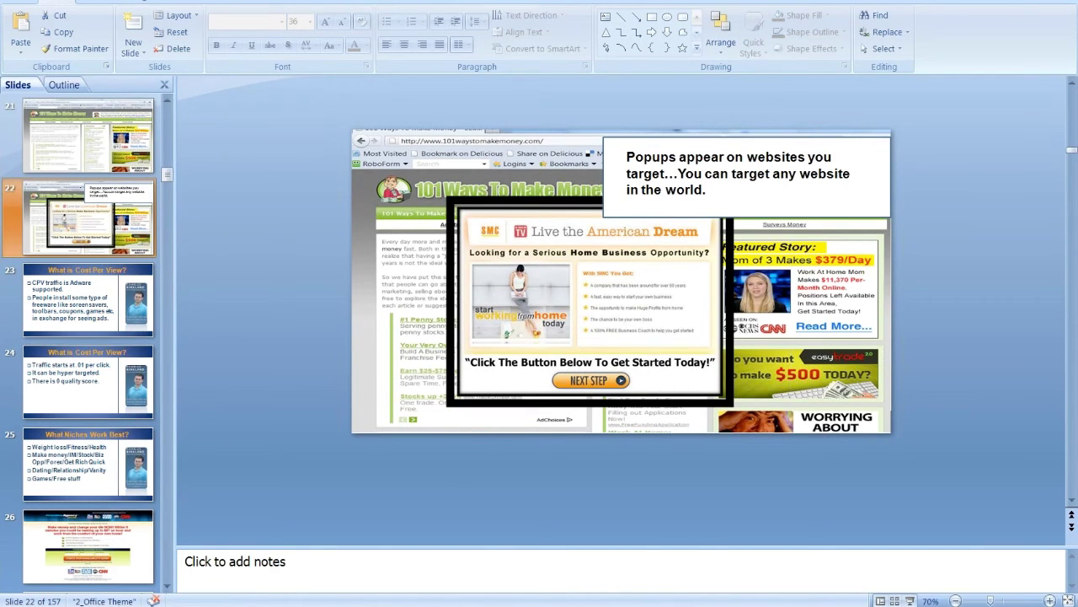
key(alt+Tab)
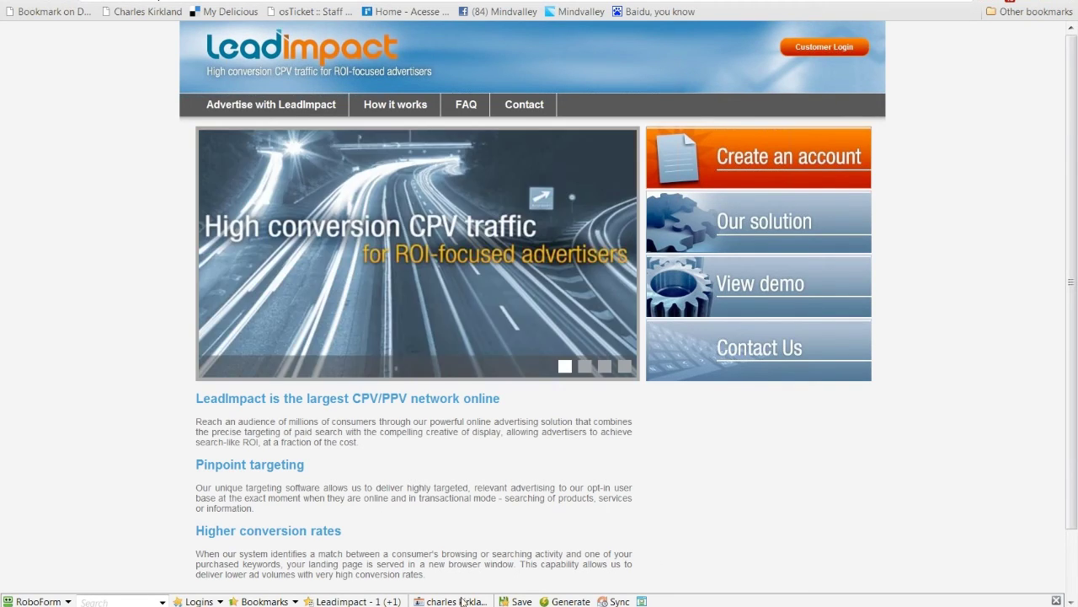
Step: Bring Firefox forward on the internetincomeacademy Google results tab
mouse_move(353, 601)
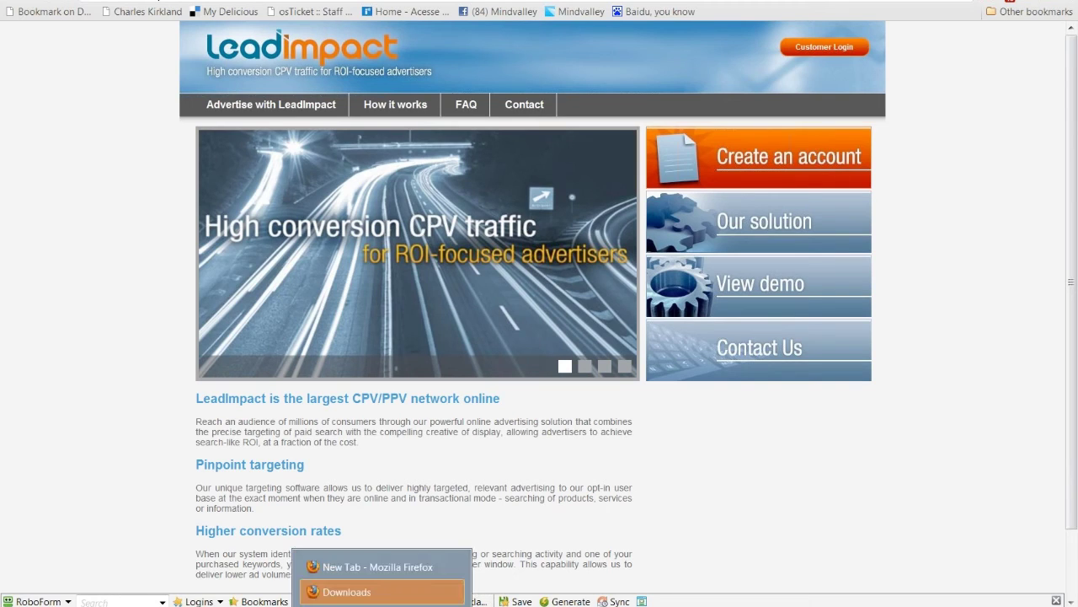
click(383, 566)
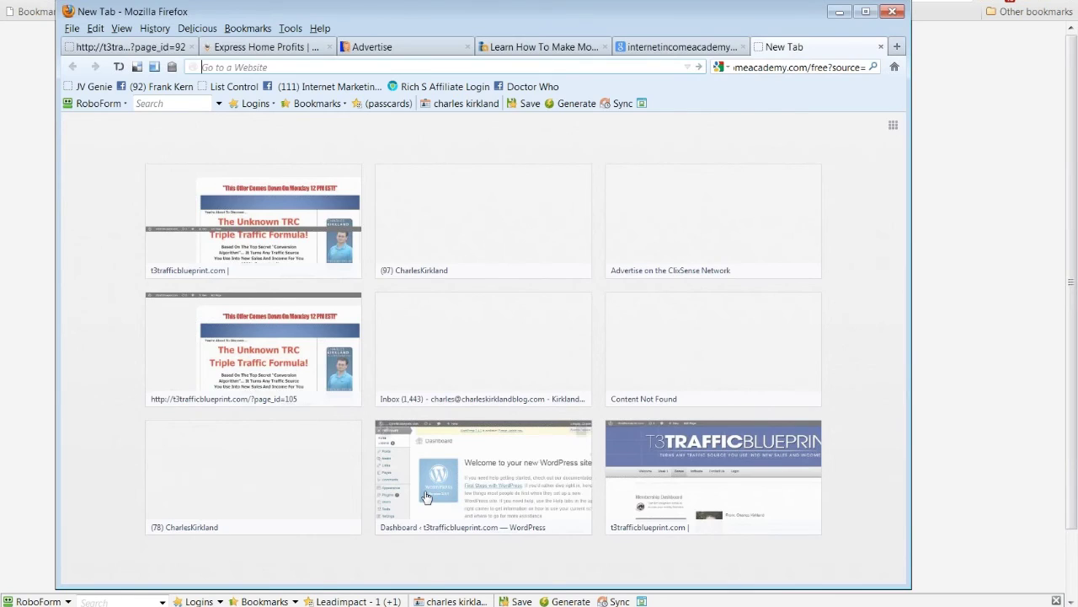
click(686, 49)
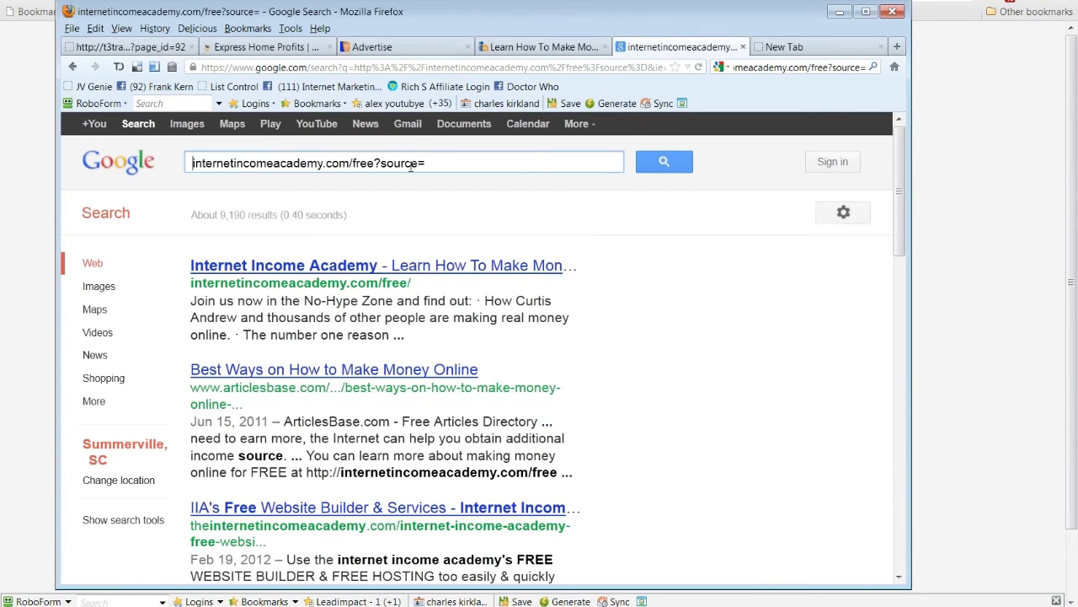
Step: Select the '/free?source=' part of the query in the Google search box
drag(433, 161, 255, 182)
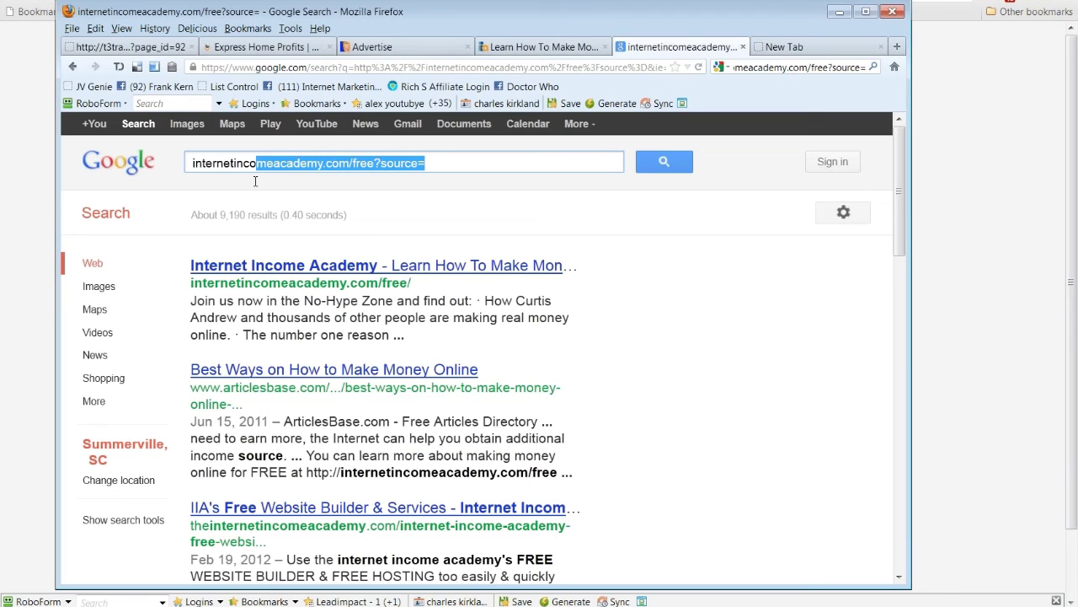
drag(255, 181, 267, 182)
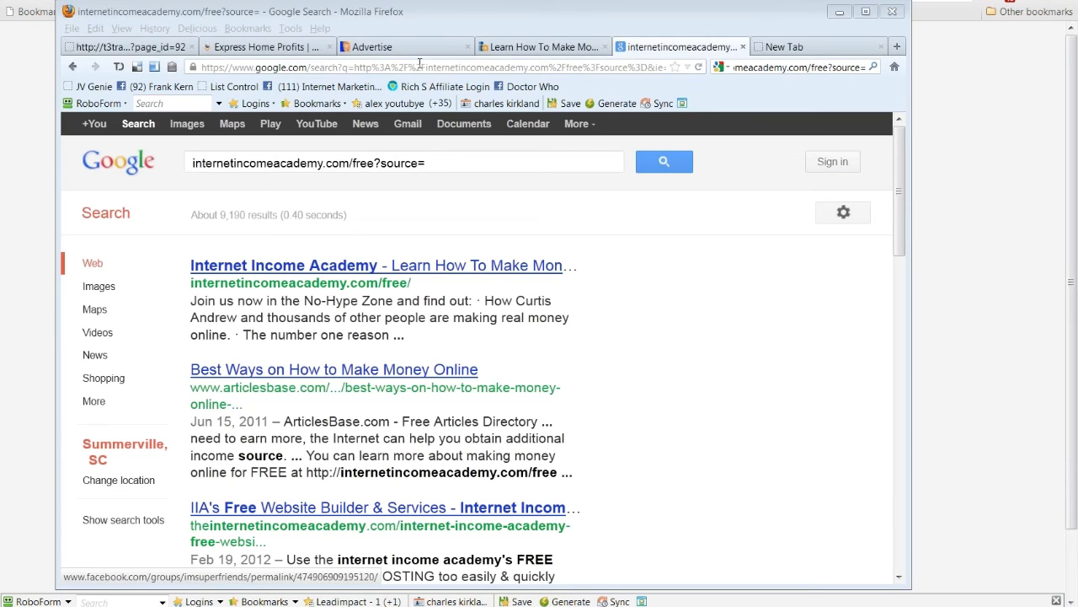
click(836, 52)
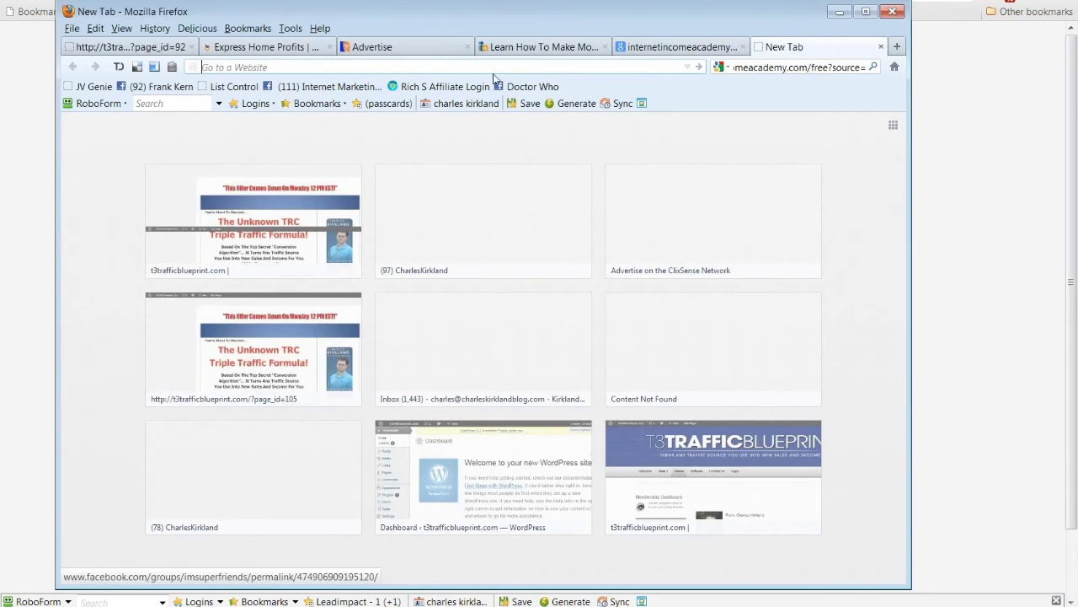
click(682, 46)
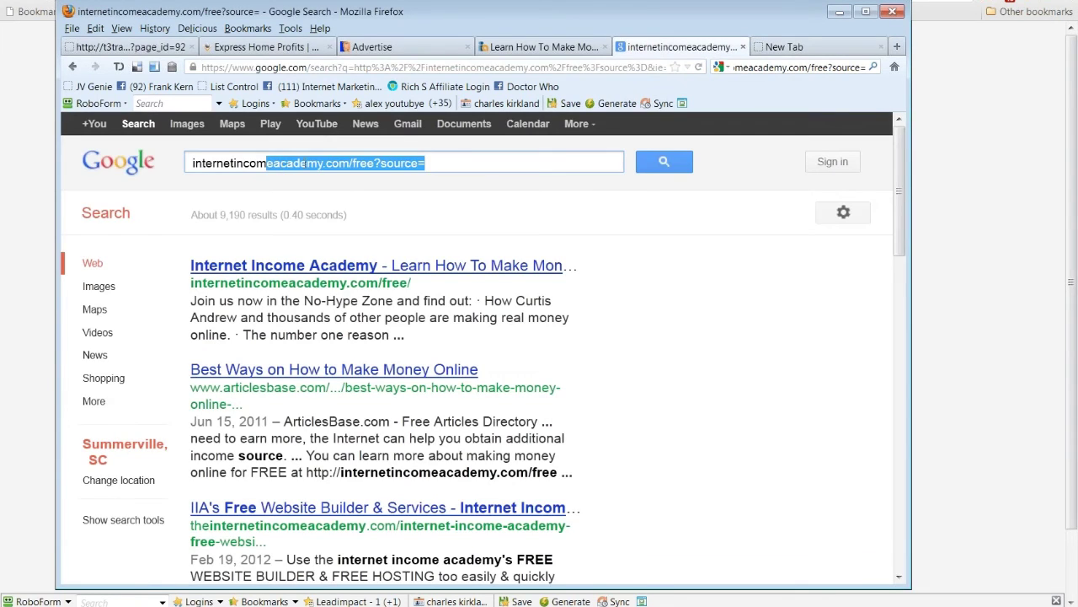
click(307, 163)
drag(350, 162, 273, 163)
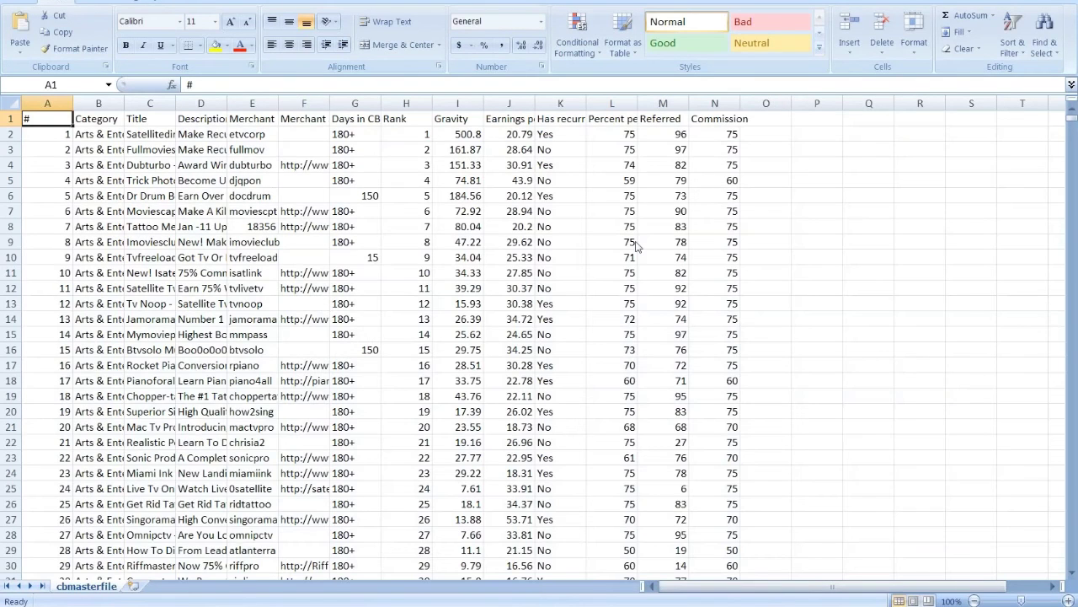
Step: Widen the cbmasterfile columns so the Merchant Site URLs are fully visible
click(17, 102)
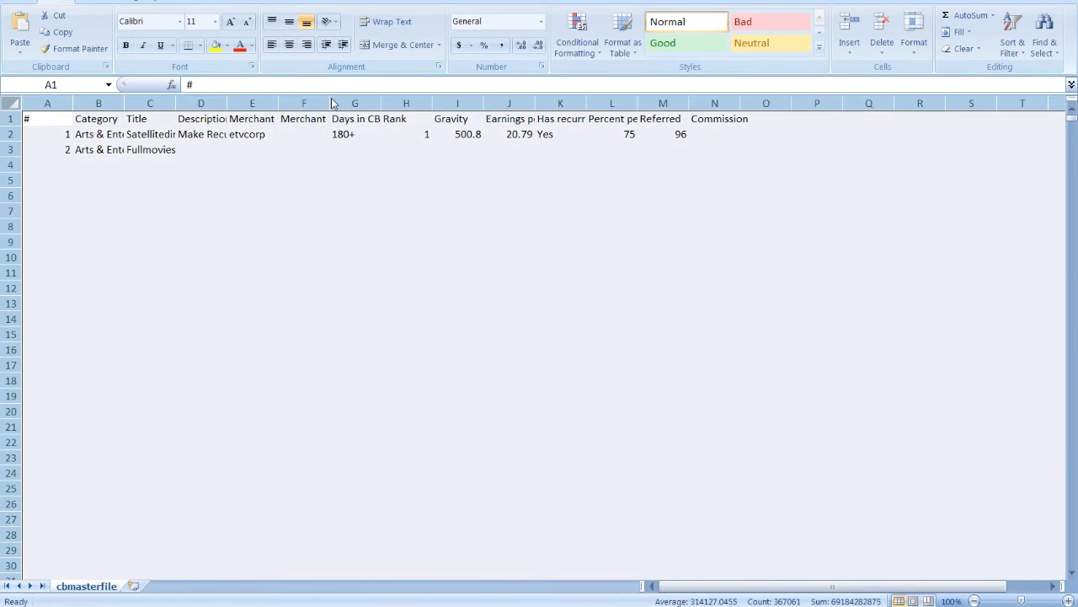
mouse_move(331, 103)
mouse_down()
mouse_move(474, 107)
mouse_move(399, 104)
mouse_up()
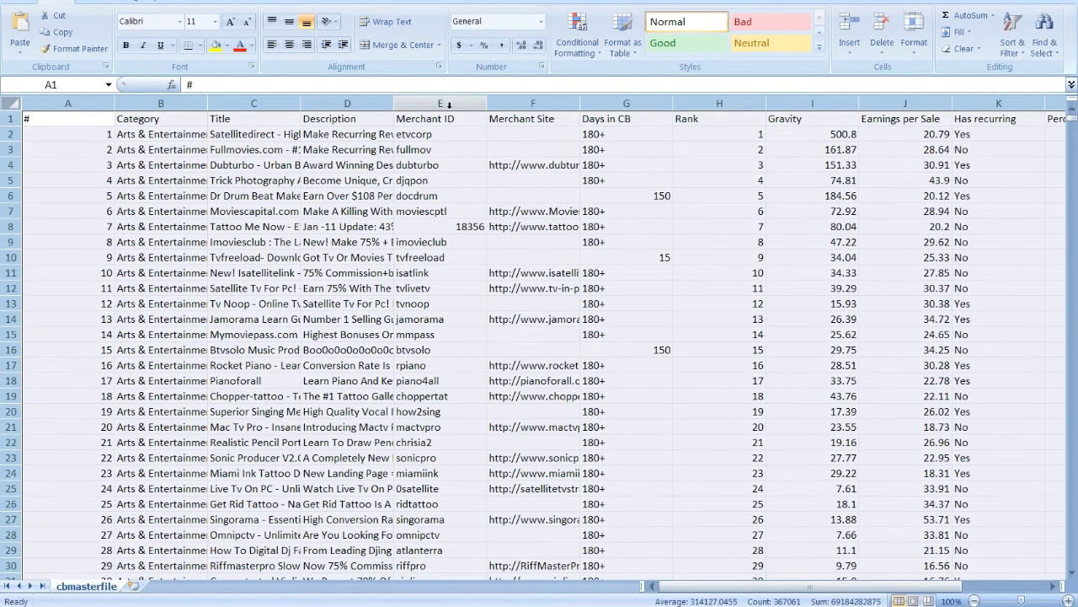
click(449, 105)
drag(486, 102, 679, 102)
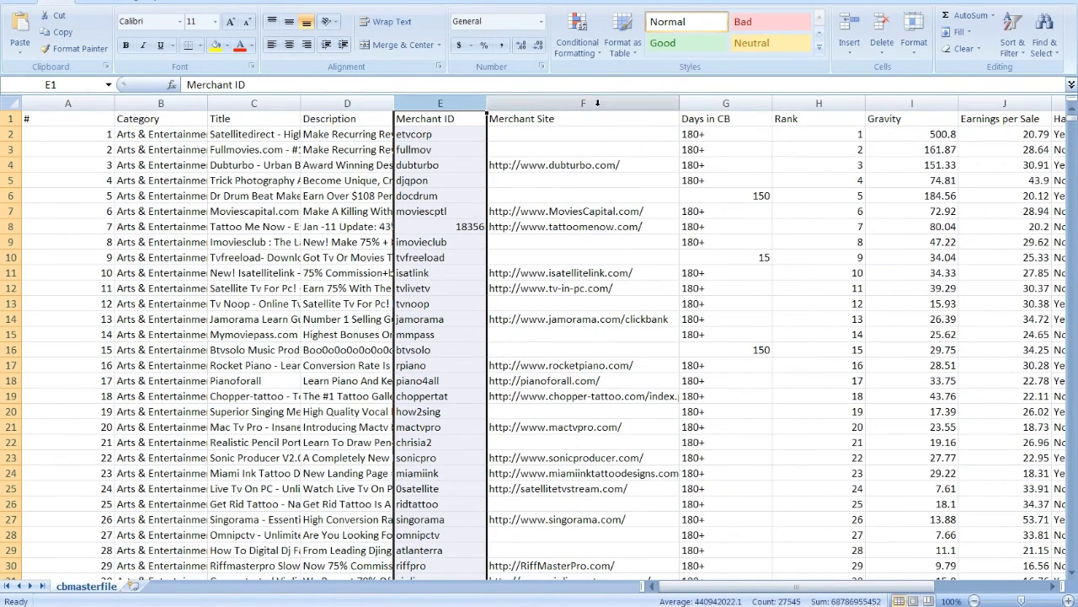
click(598, 103)
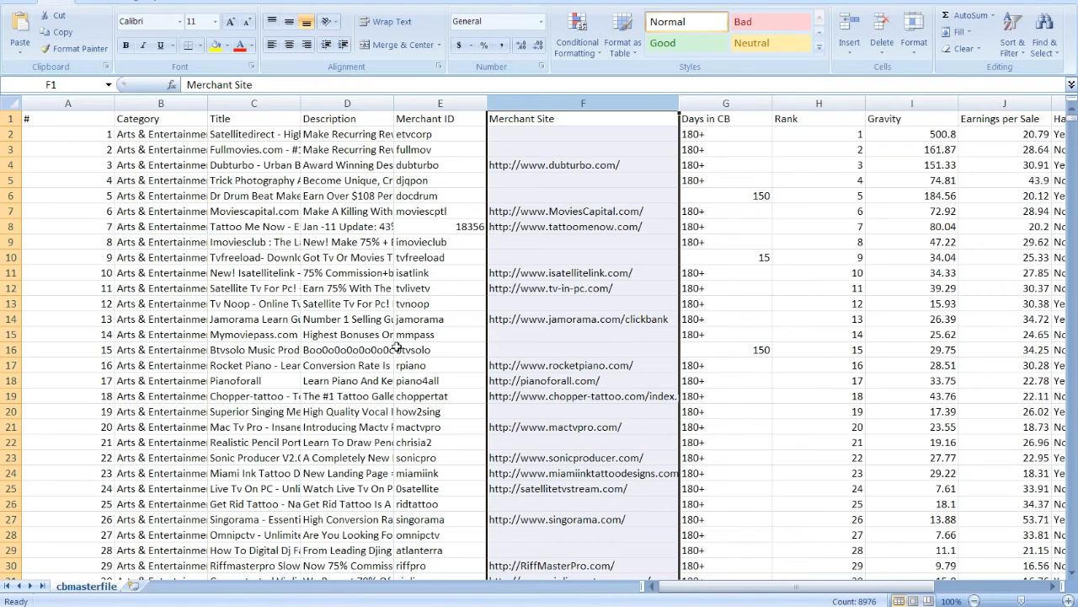
Step: Pick the mymommybiz merchant ID in row 4299, then switch to Chrome's new tab
drag(1075, 124, 1075, 186)
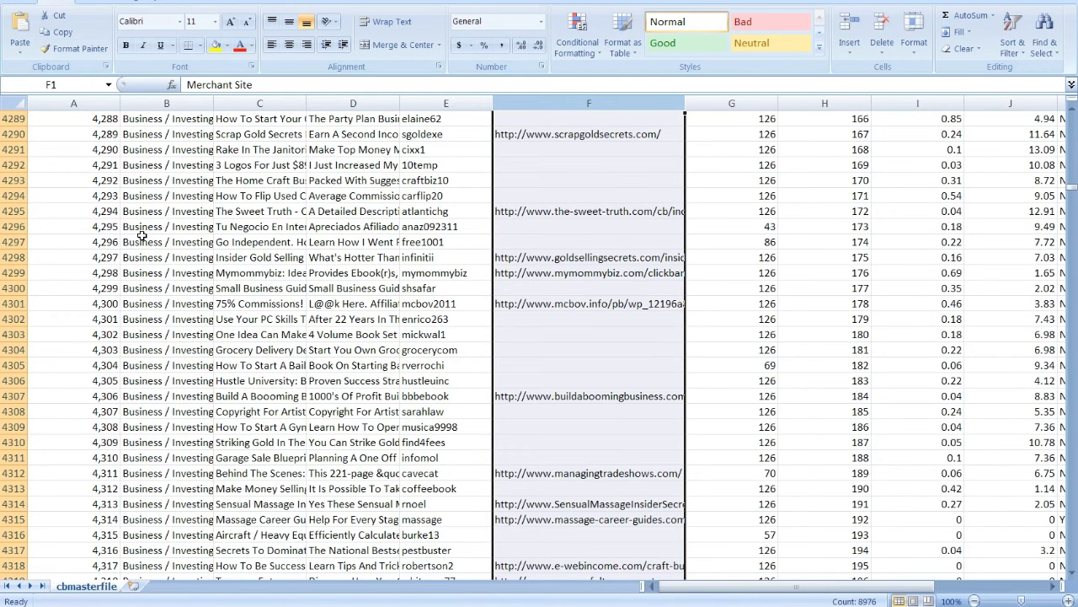
scroll(600, 181, down, 2)
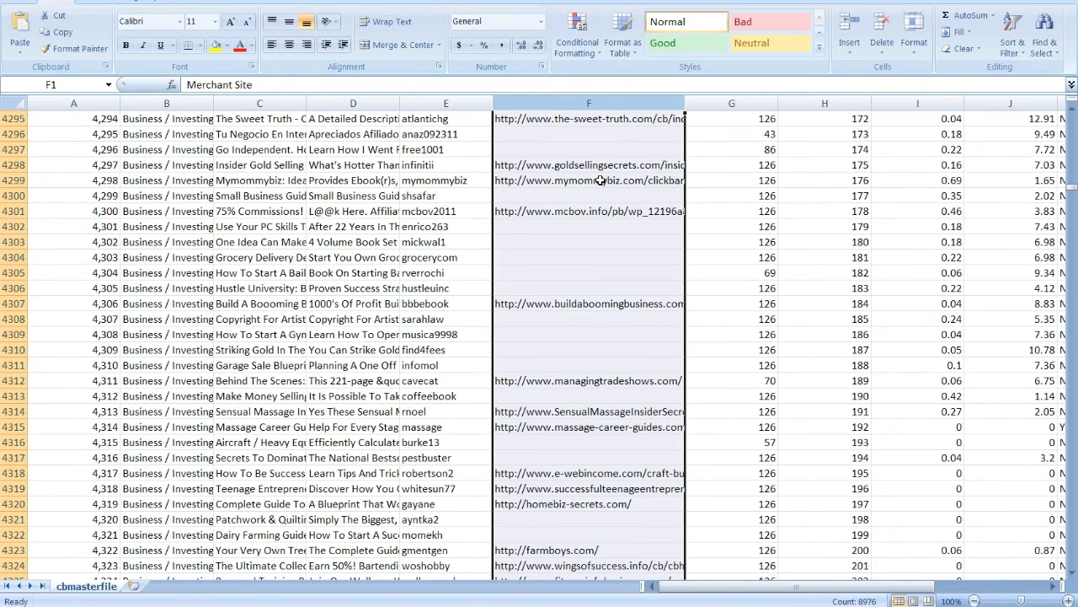
click(437, 104)
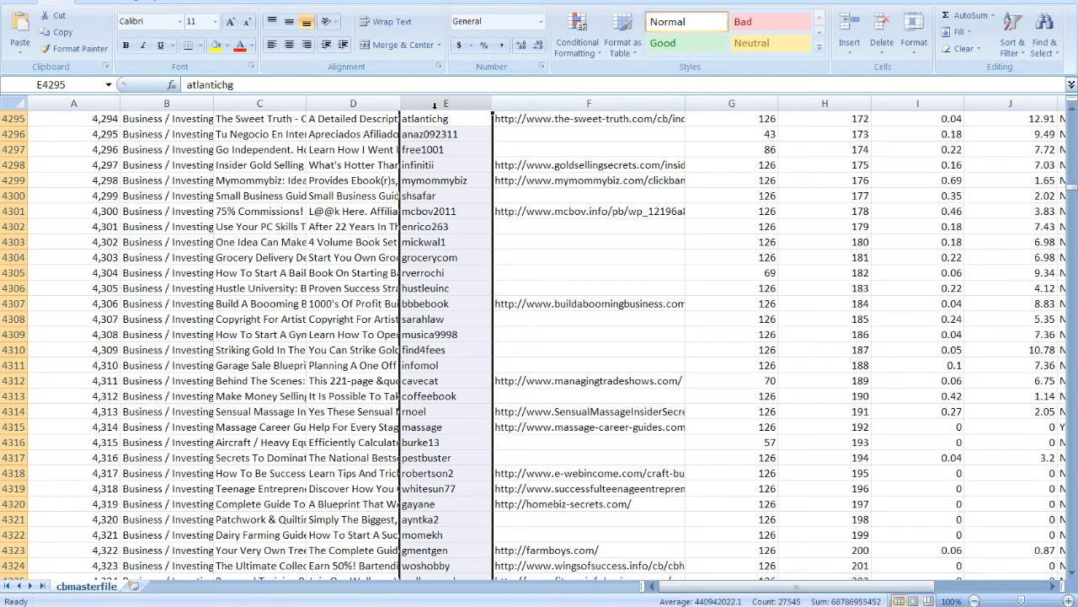
click(443, 180)
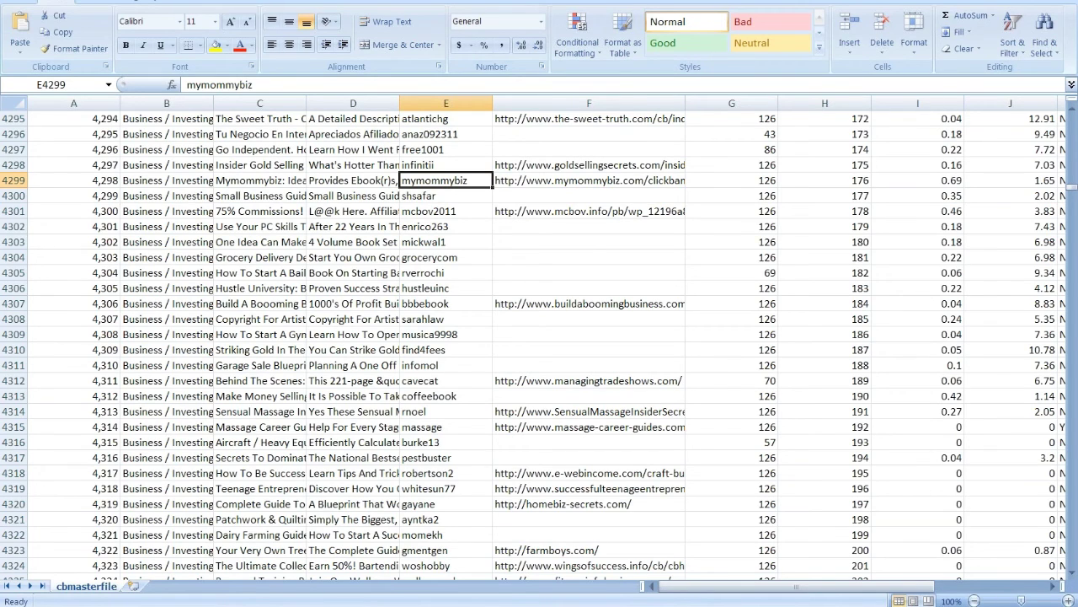
key(alt+Tab)
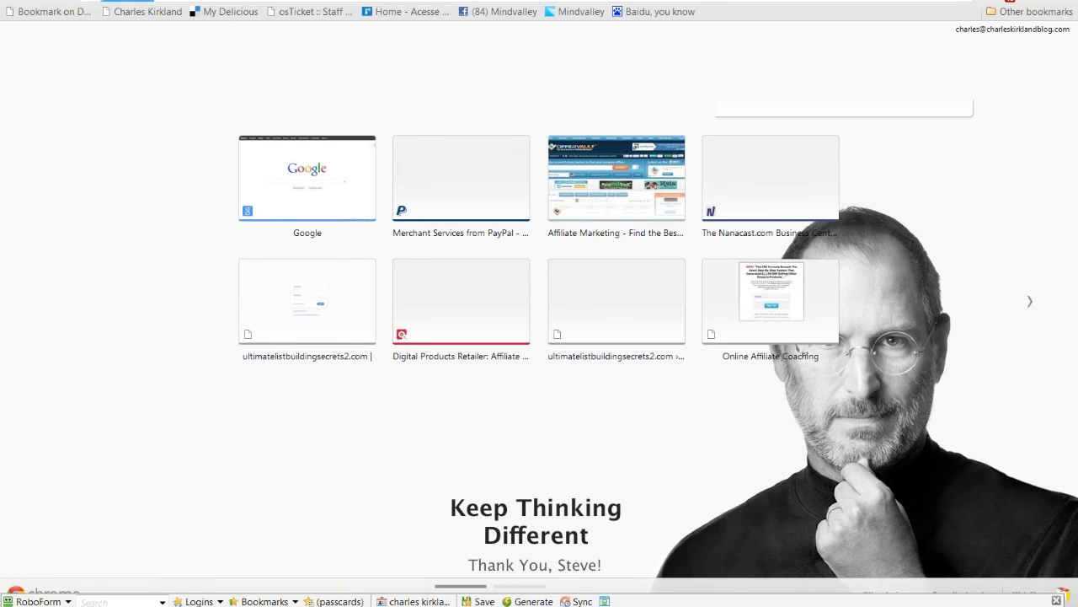
Step: Open clicksure.com from the 'click' omnibox suggestion and go to its Help Center
text(click)
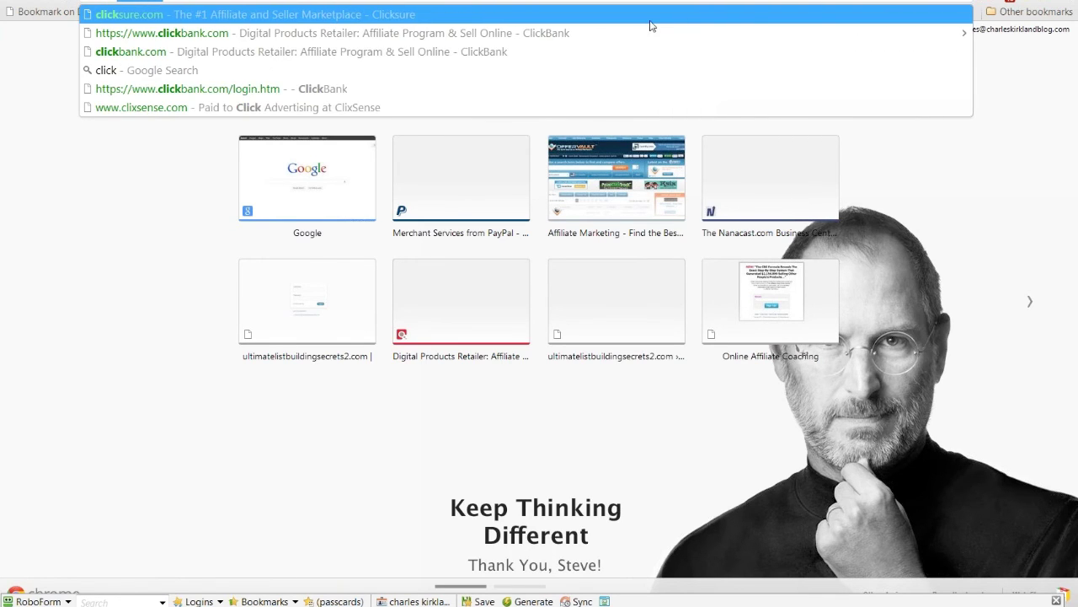
click(401, 18)
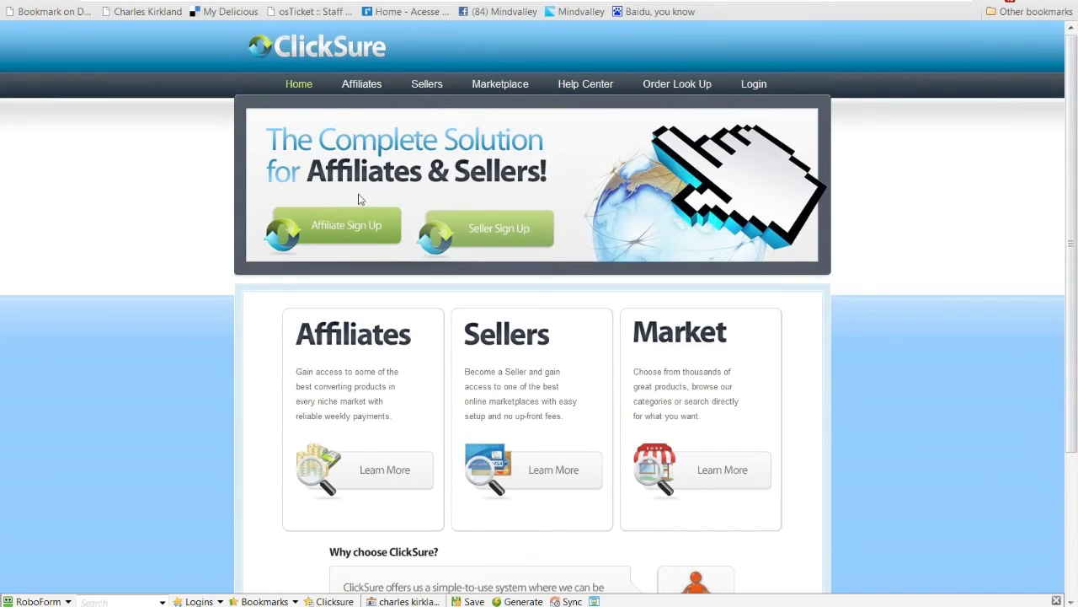
click(597, 86)
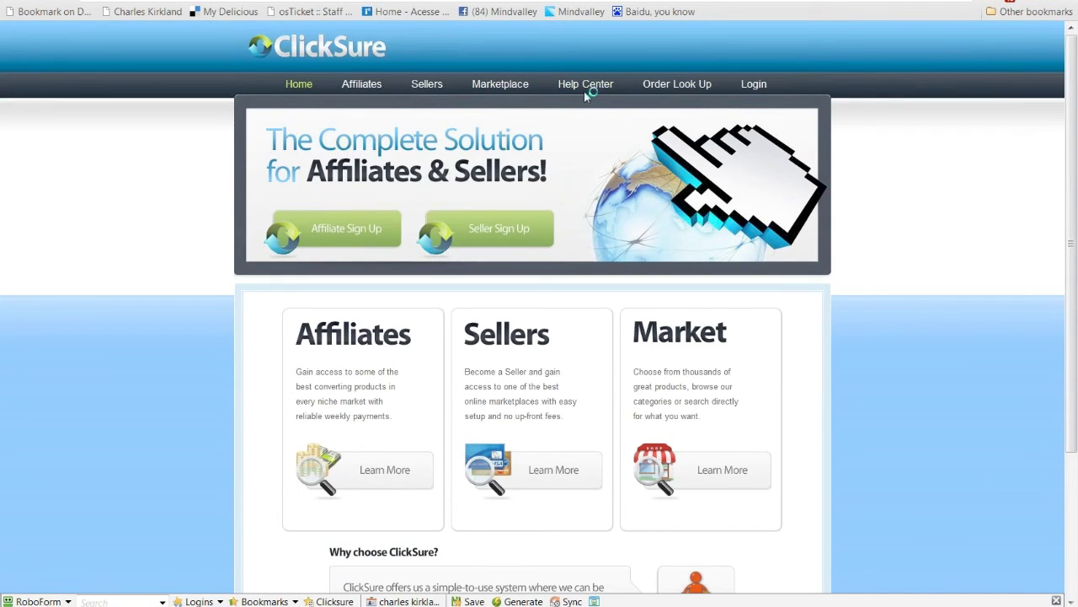
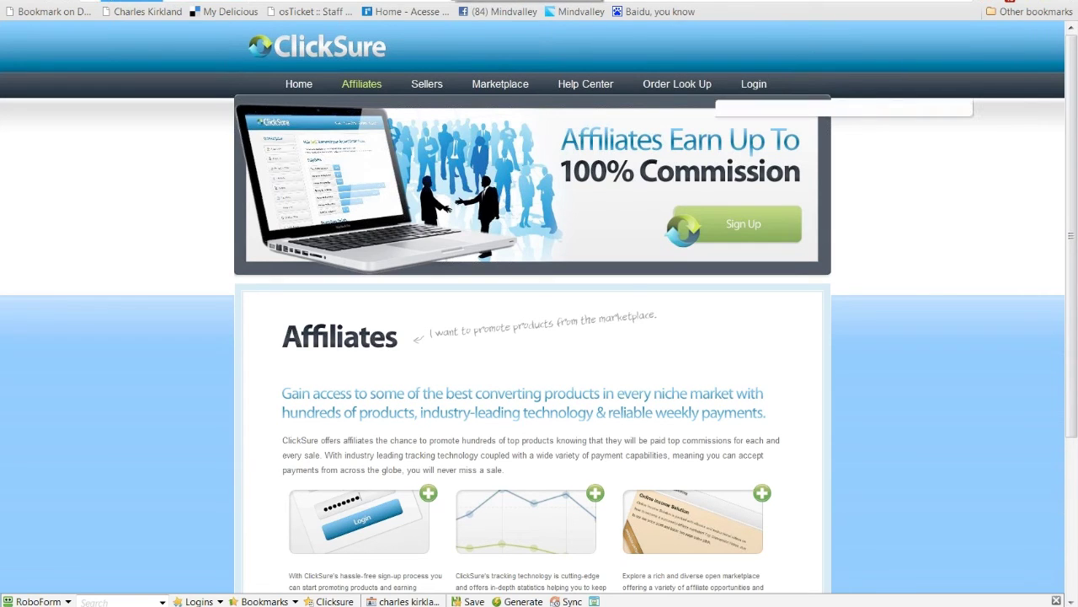
Step: Load clickbank.com from the address-bar suggestions for 'click'
text(click)
key(Down)
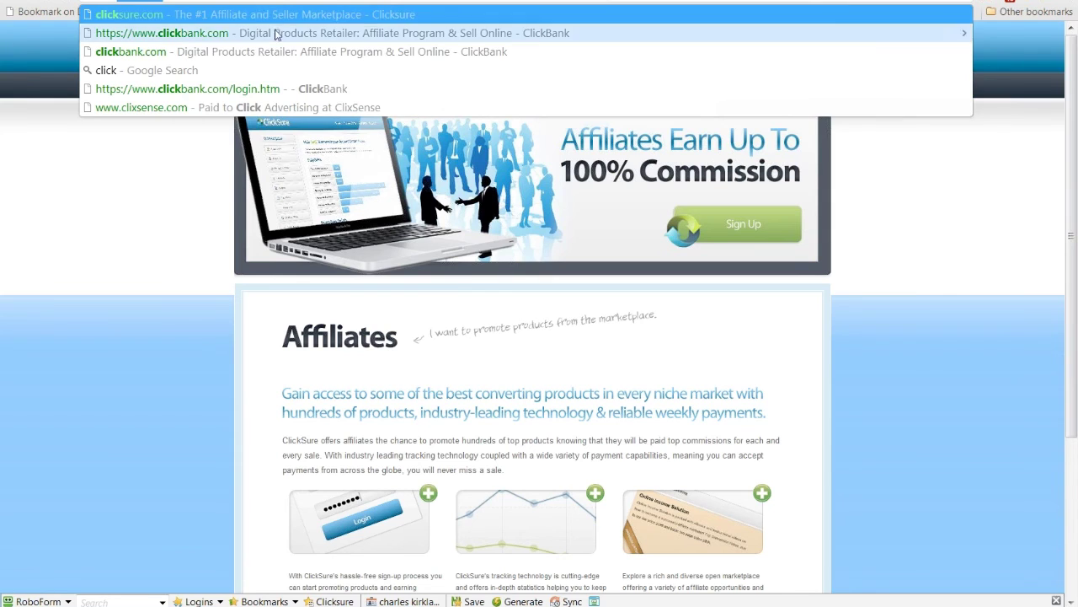
key(Up)
key(Return)
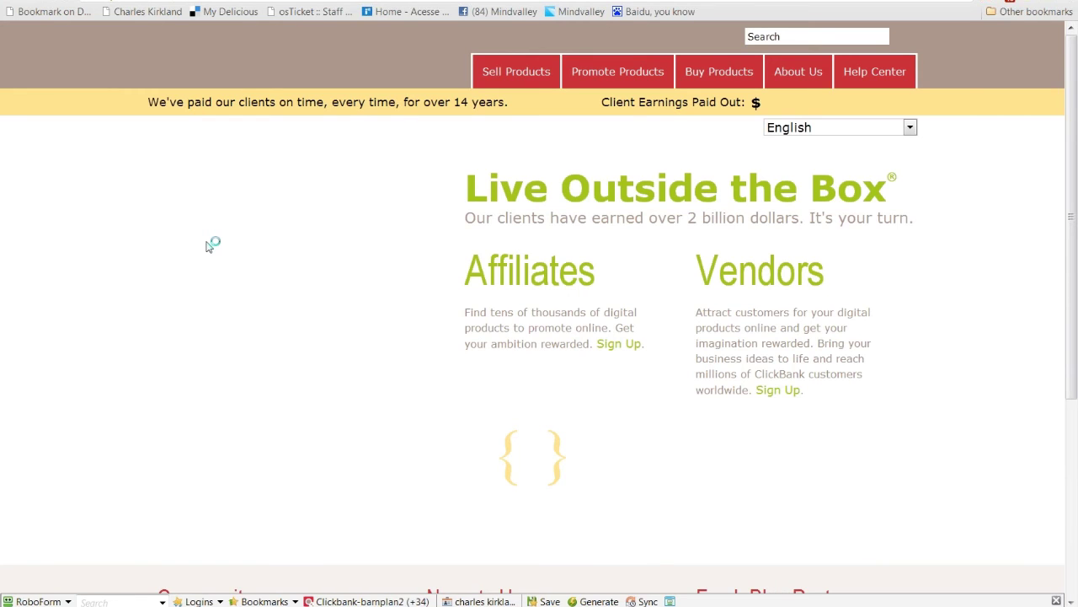
Step: Search the ClickBank site for 'vender' to get its 573 results
click(769, 37)
text(ved)
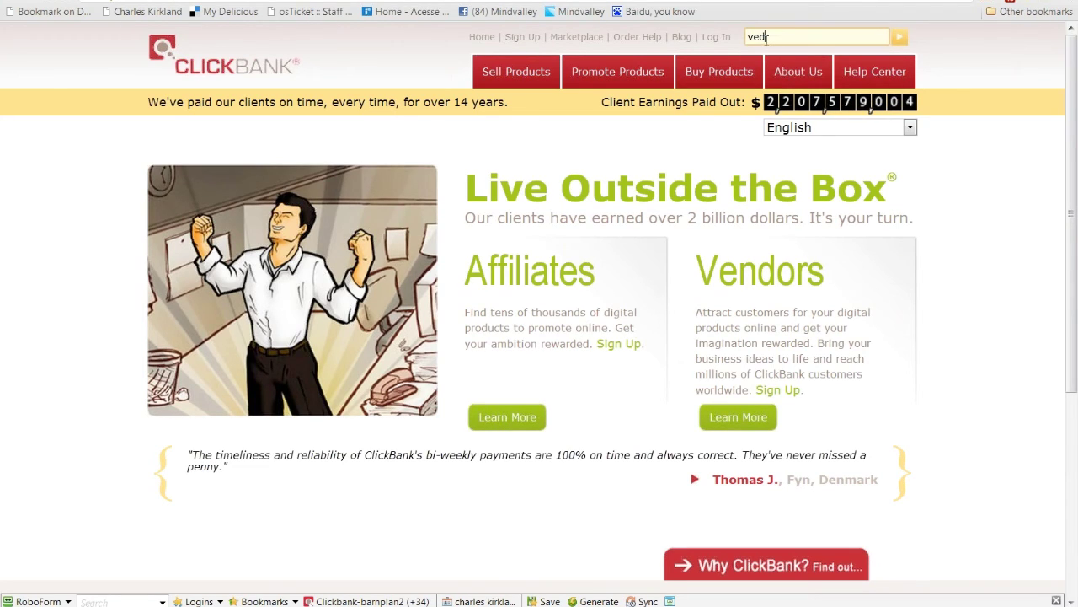
key(BackSpace)
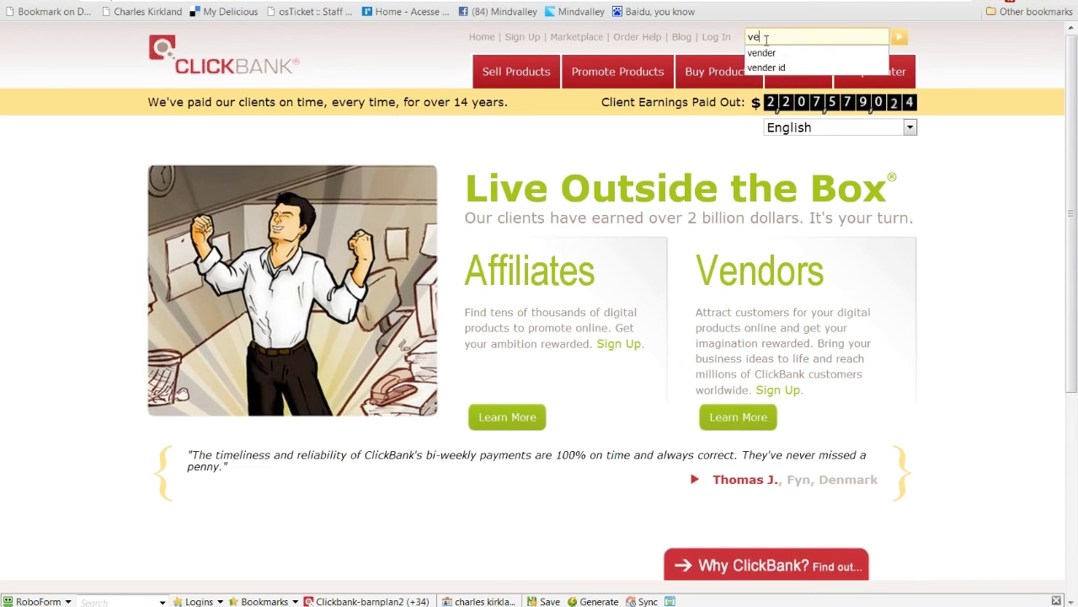
click(771, 52)
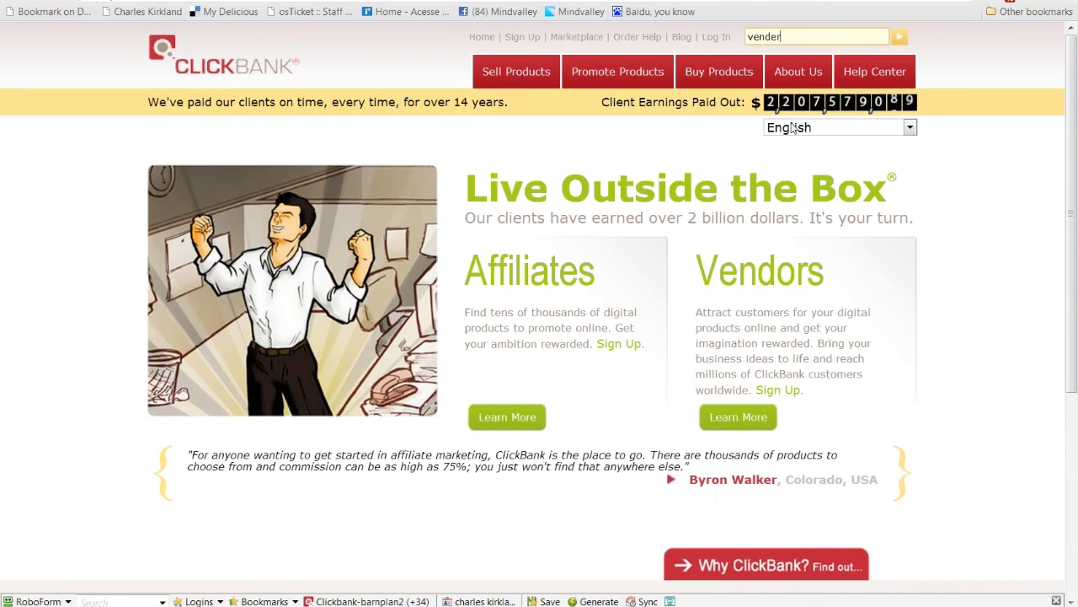
click(898, 39)
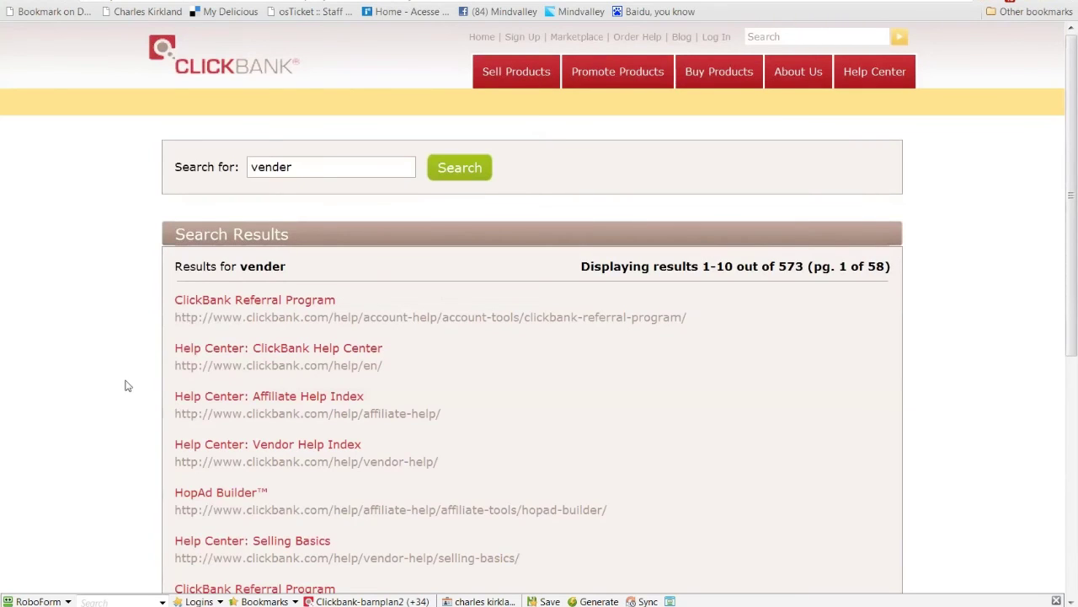
scroll(127, 386, down, 1)
scroll(128, 386, down, 1)
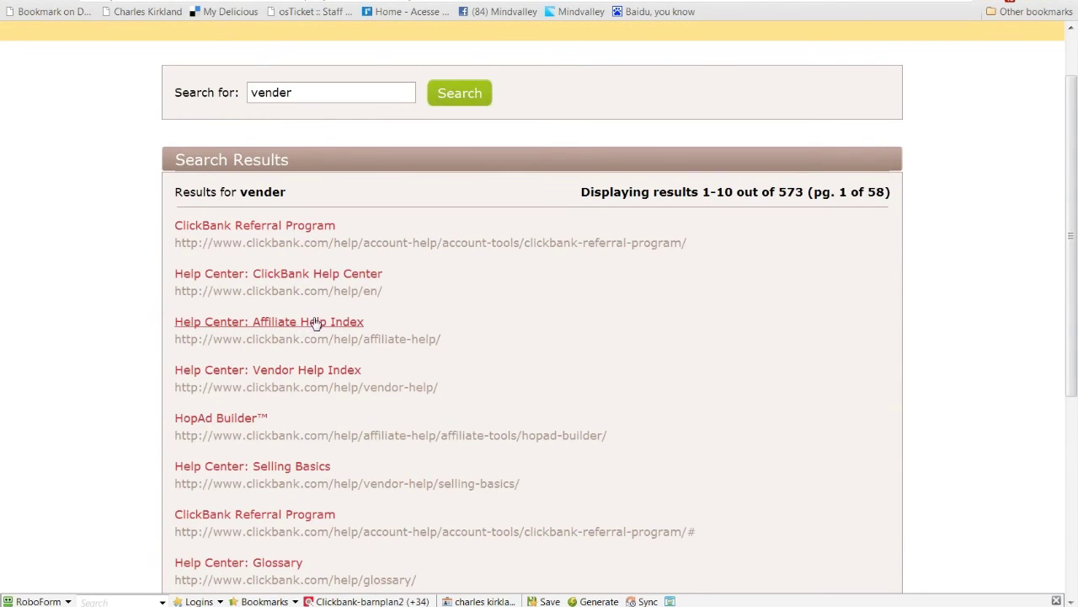
scroll(316, 323, down, 1)
scroll(316, 324, down, 2)
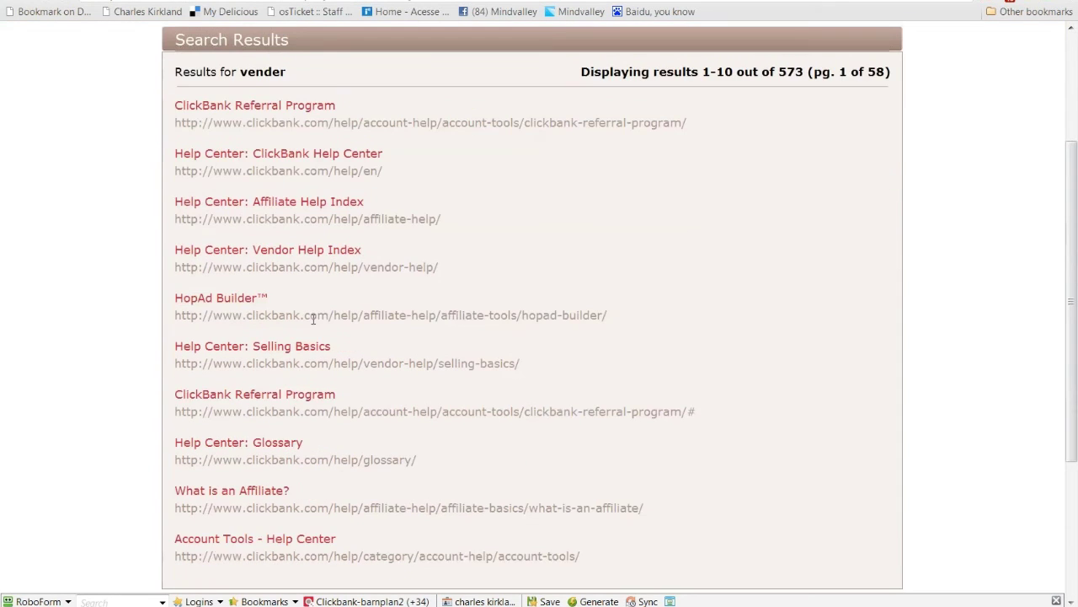
scroll(307, 312, down, 1)
scroll(303, 305, up, 2)
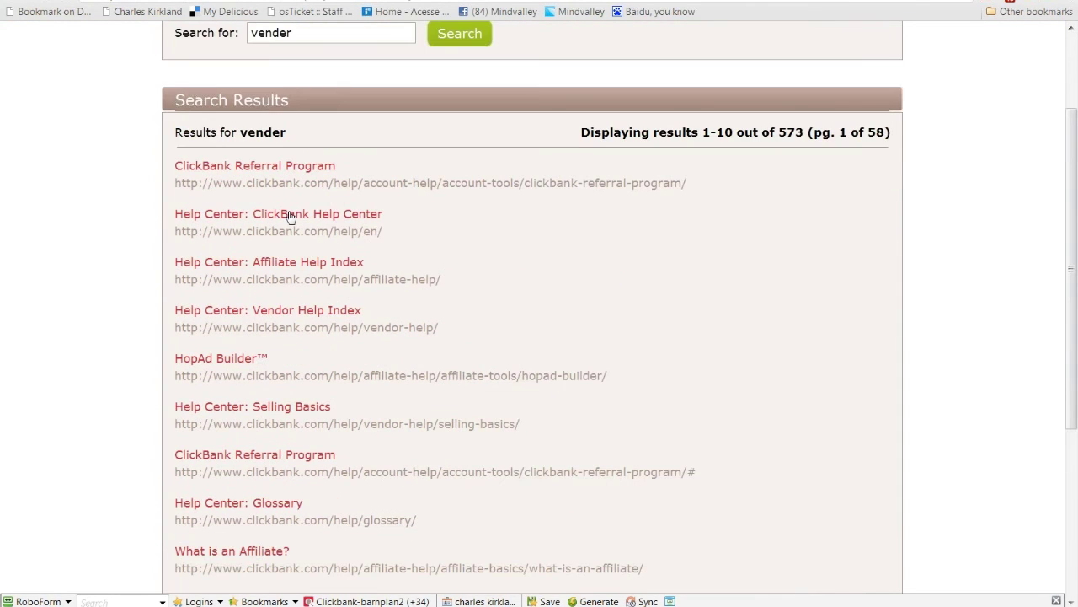
click(291, 215)
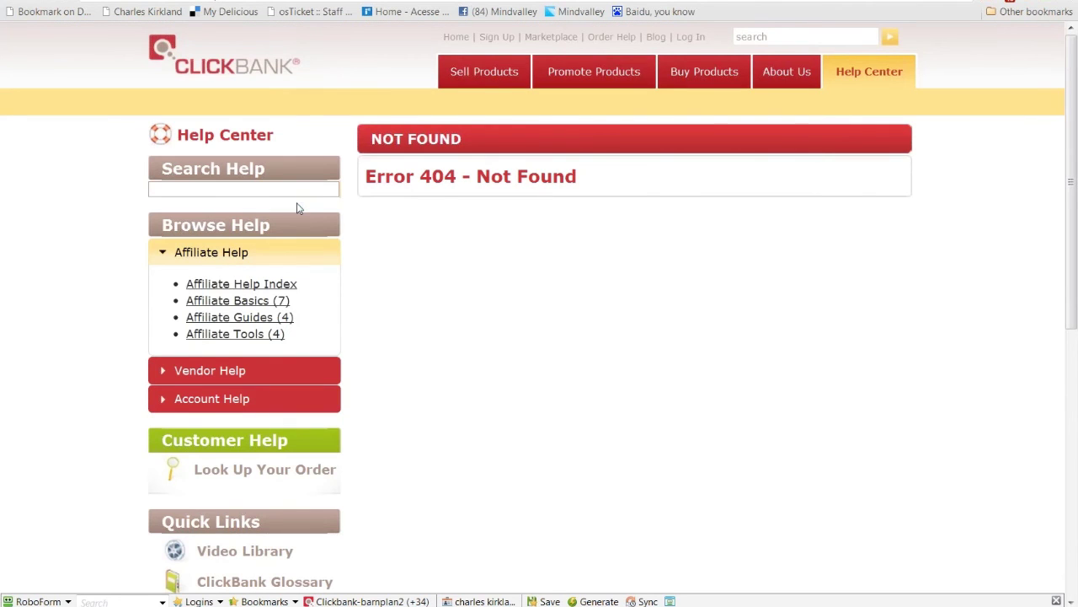
click(6, 4)
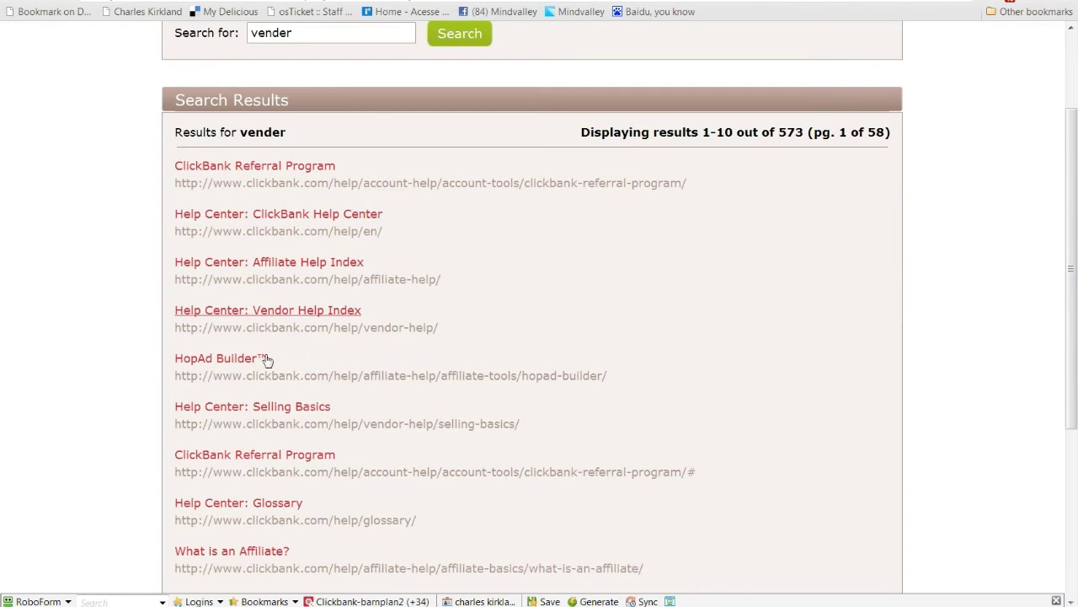
click(229, 408)
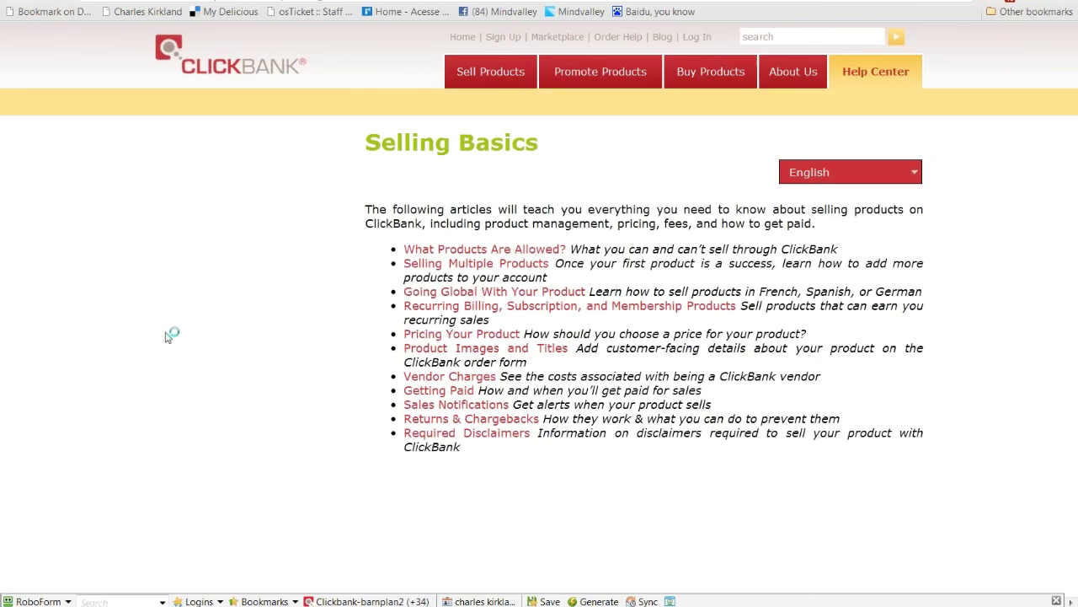
scroll(390, 337, down, 2)
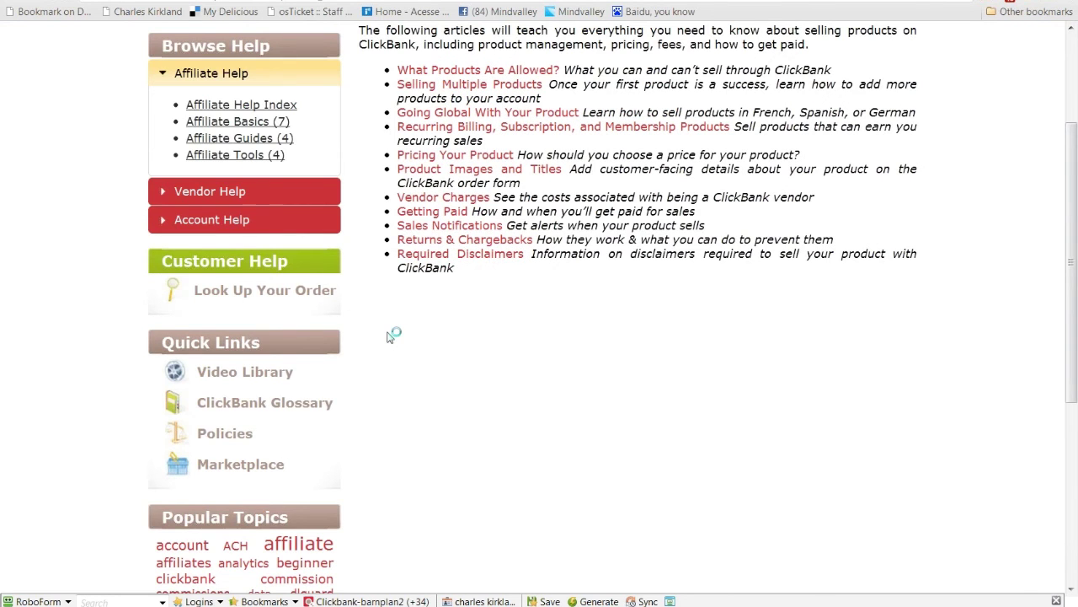
scroll(390, 337, down, 1)
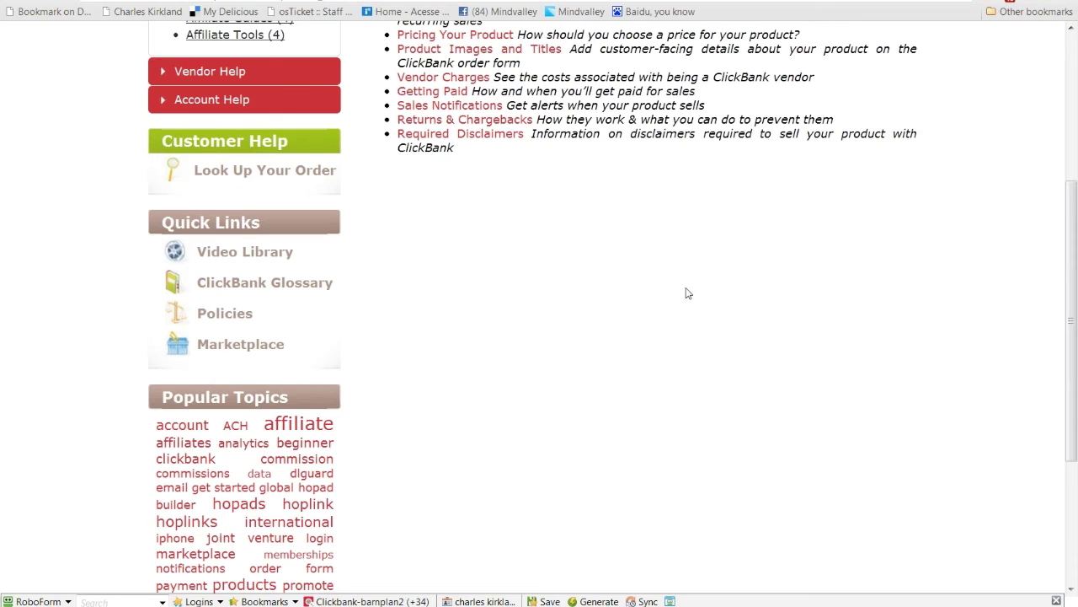
scroll(687, 293, up, 1)
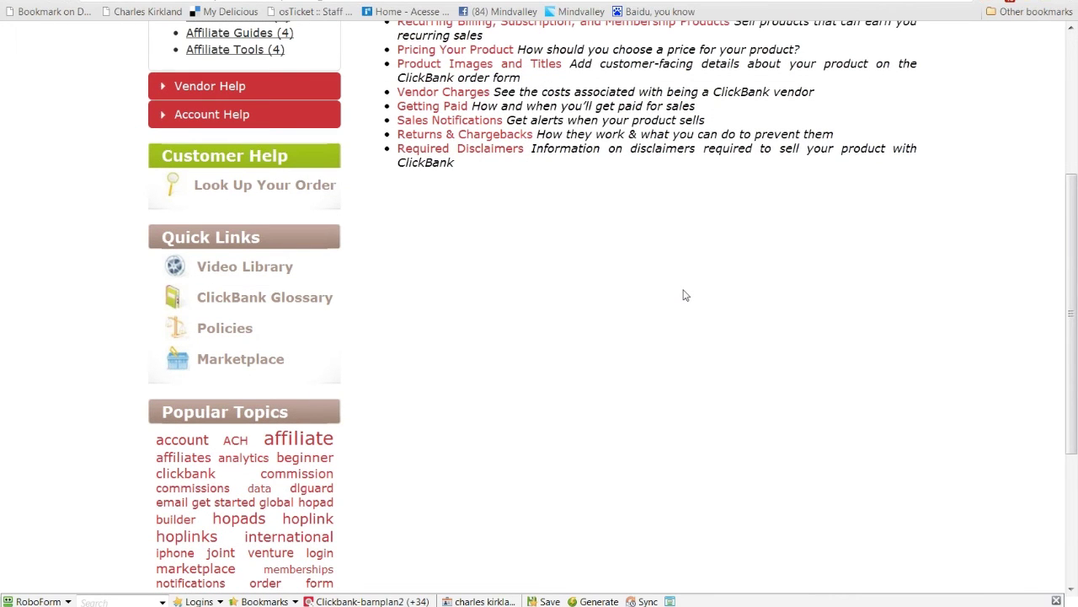
scroll(687, 294, up, 2)
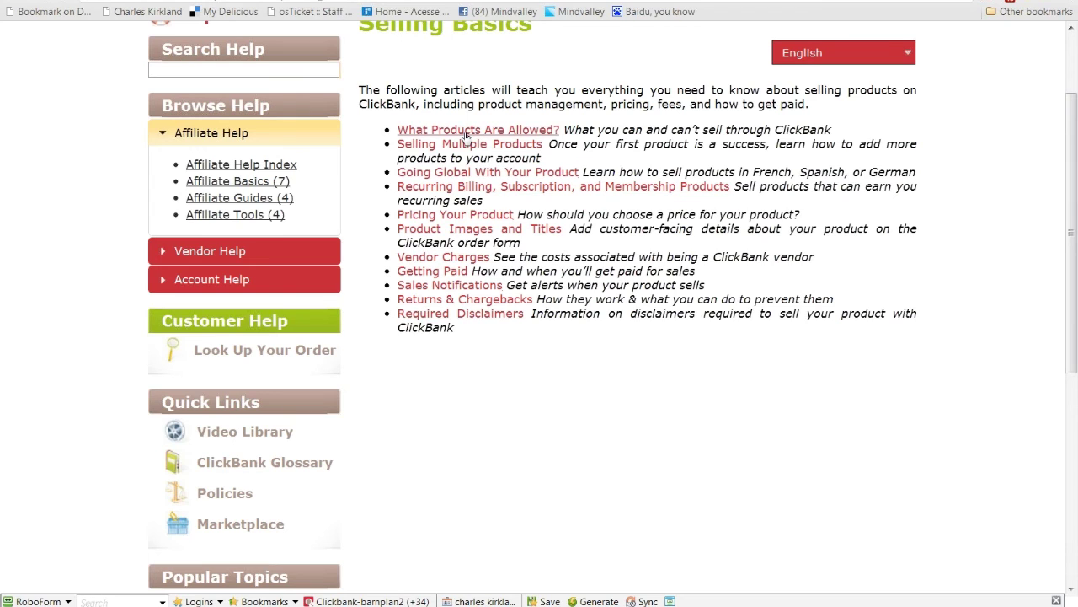
scroll(466, 135, up, 1)
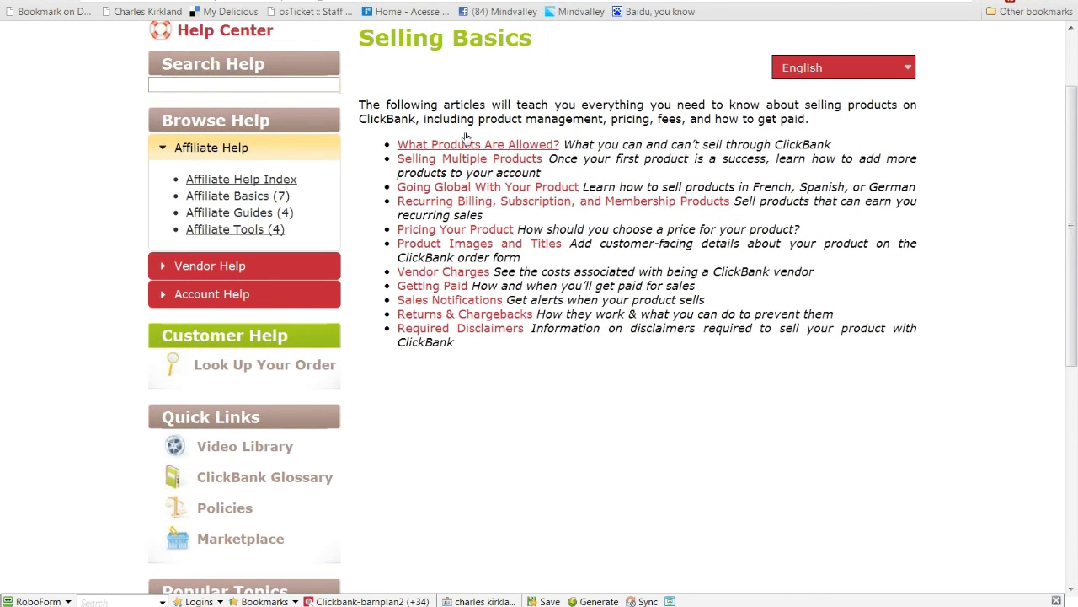
scroll(466, 137, up, 1)
scroll(552, 78, up, 1)
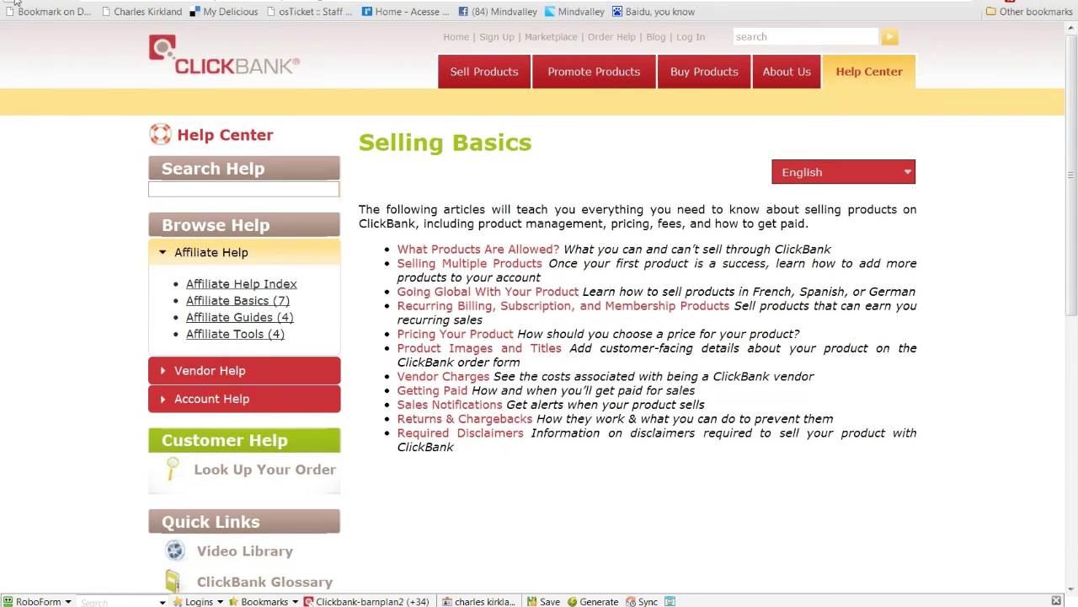
key(alt+Left)
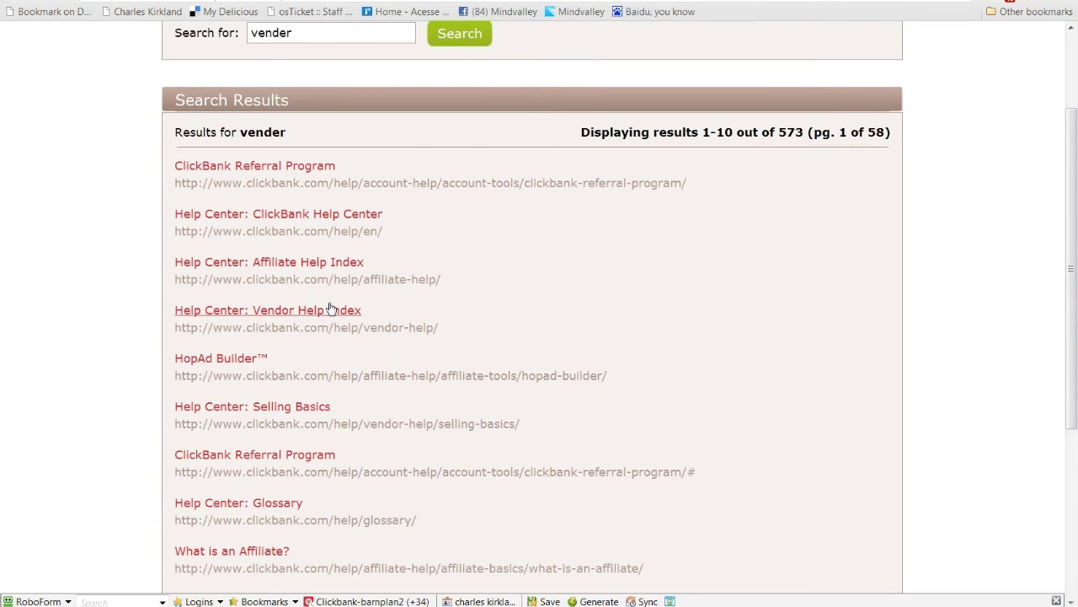
Step: Open the Vendor Help Index result, then the Get Started as a Vendor article
click(330, 310)
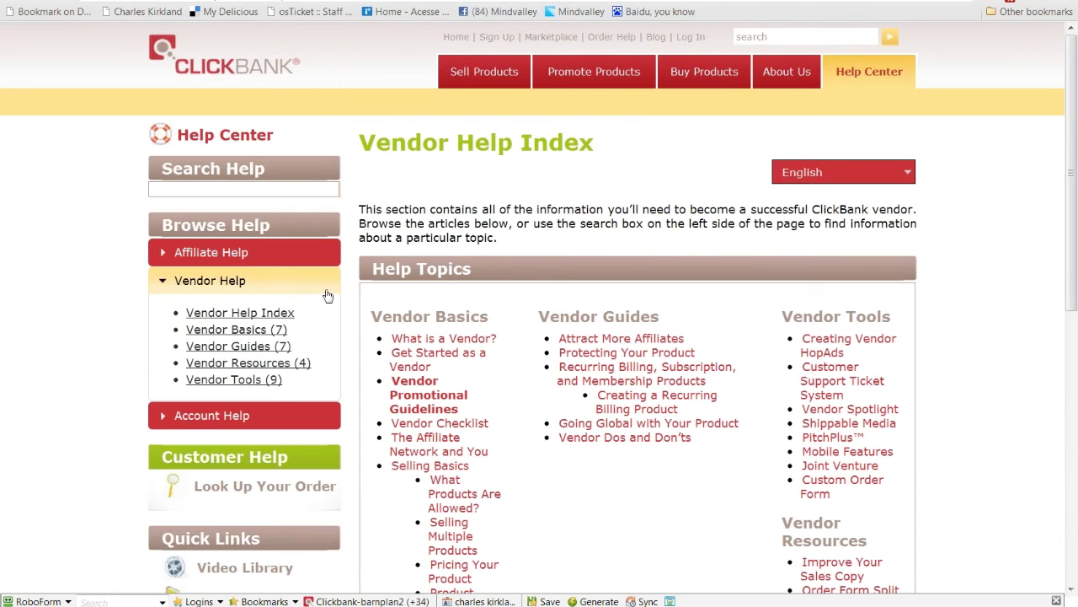
scroll(464, 264, down, 1)
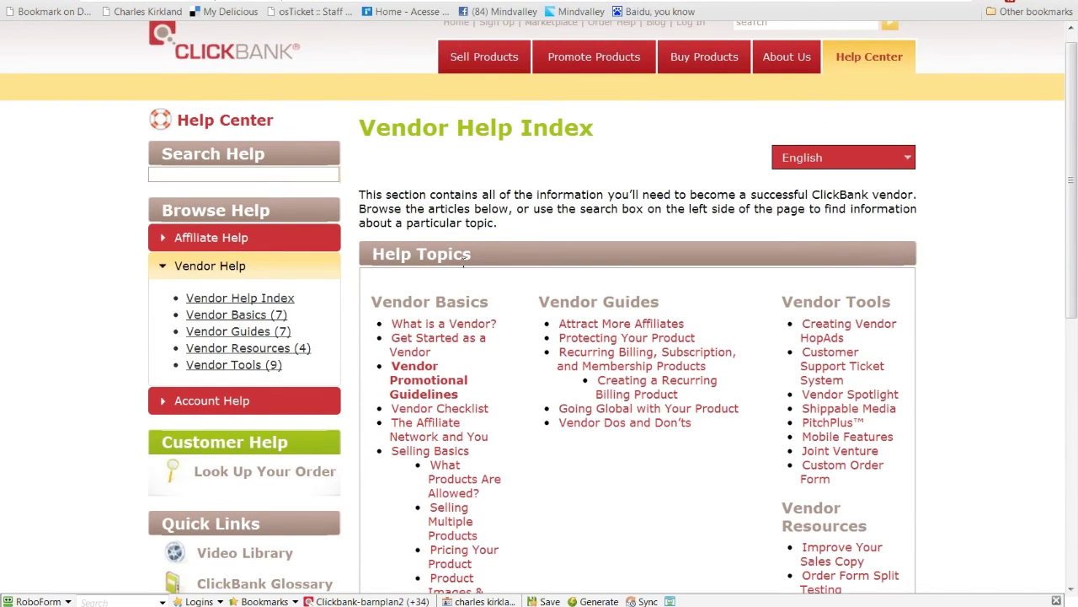
scroll(463, 264, down, 3)
scroll(459, 90, up, 1)
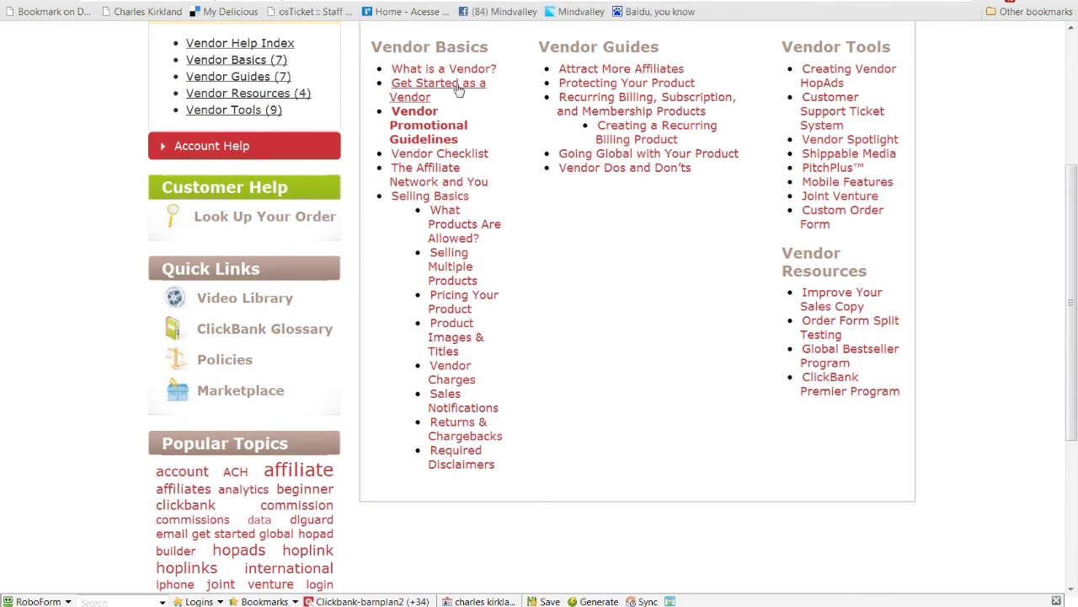
click(458, 88)
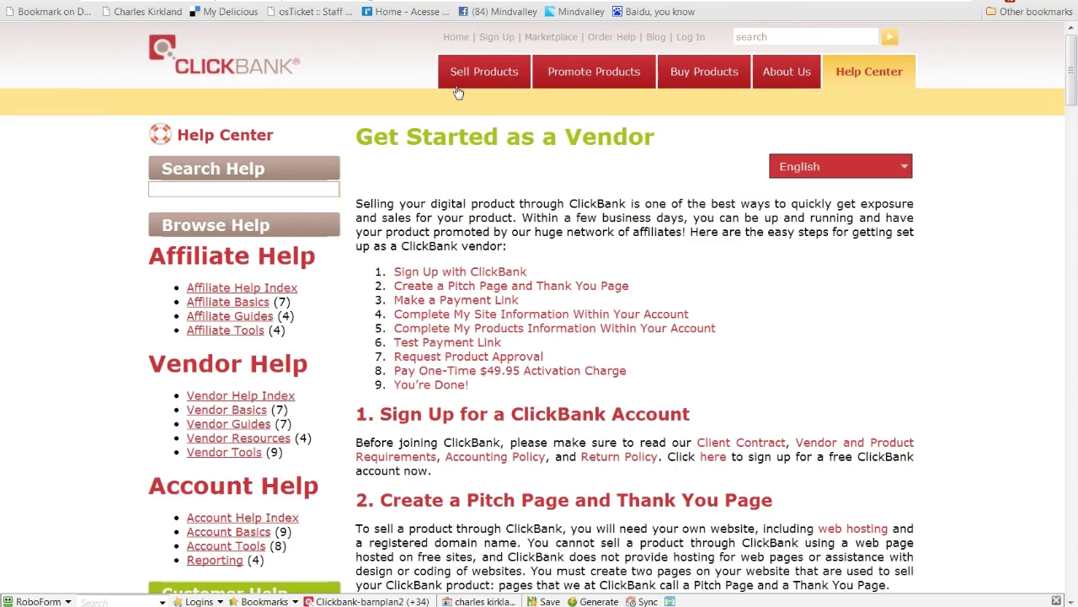
scroll(510, 377, down, 4)
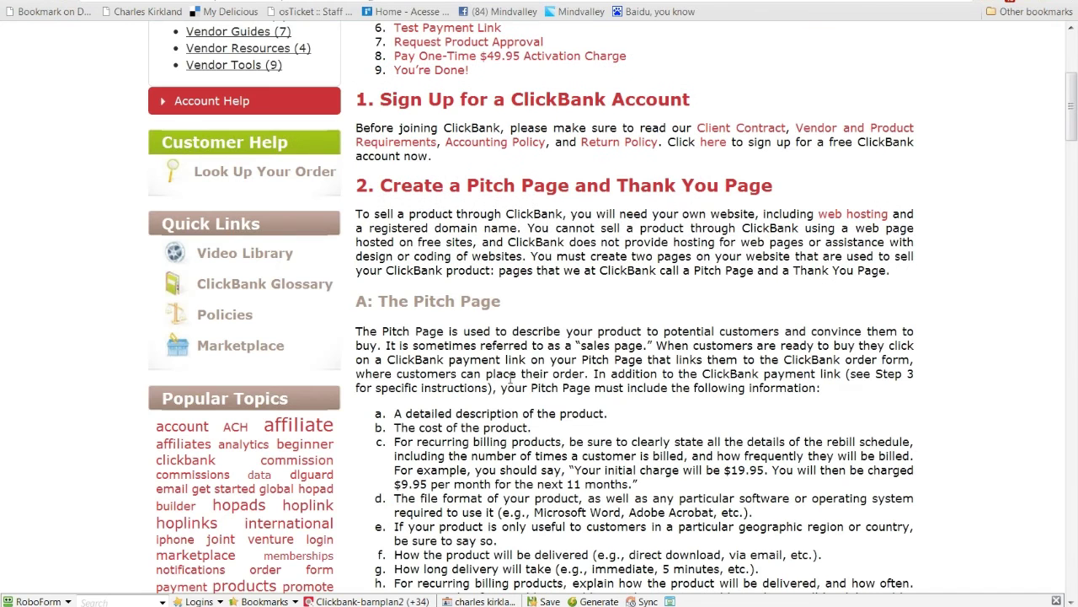
scroll(509, 378, down, 9)
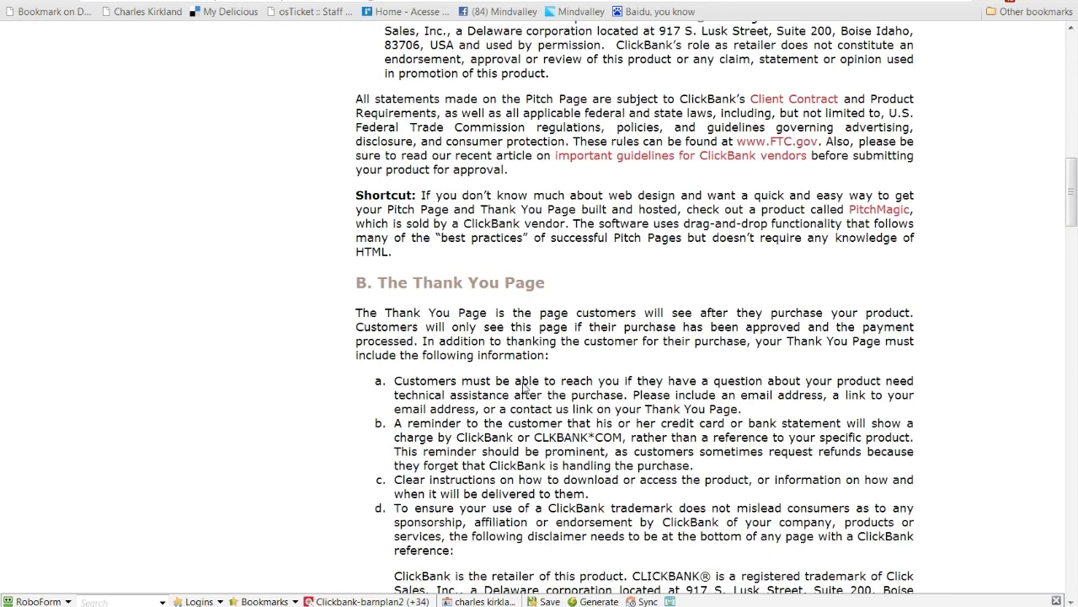
scroll(524, 388, down, 7)
drag(645, 278, 354, 290)
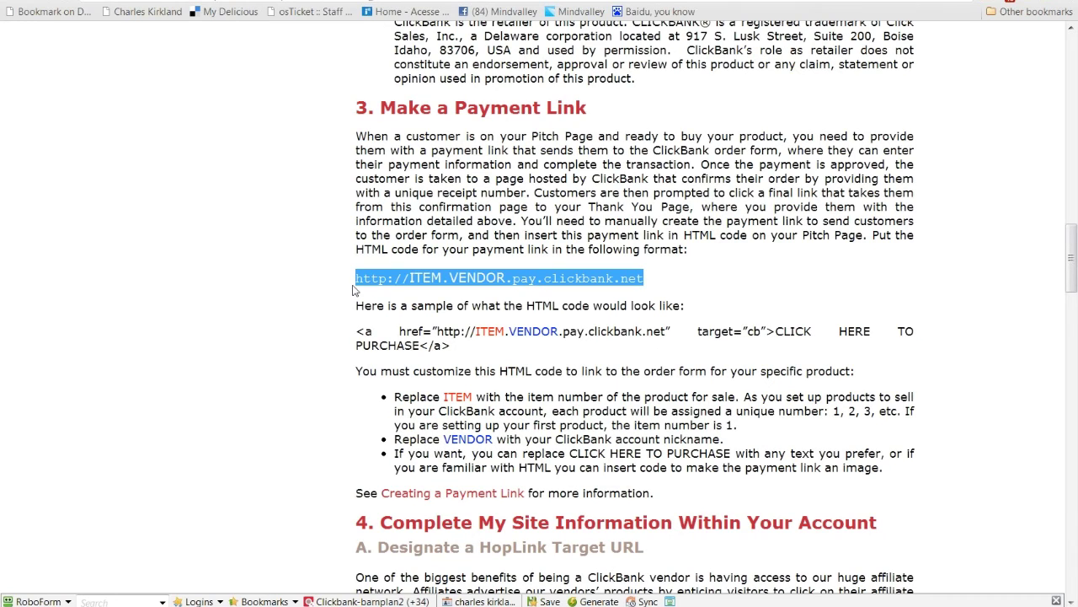
click(363, 273)
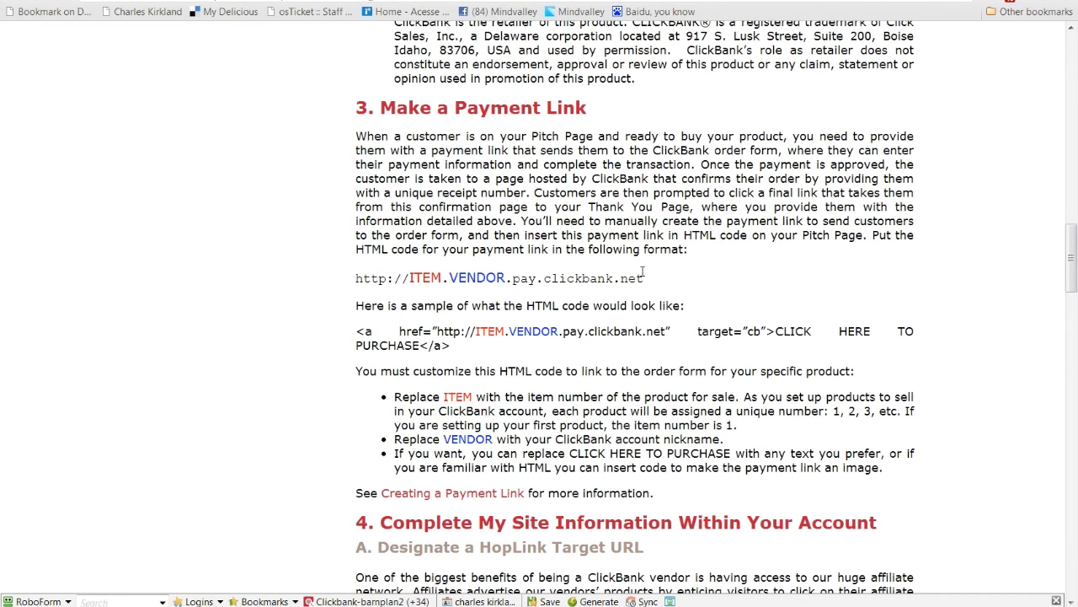
drag(644, 278, 357, 281)
key(ctrl+c)
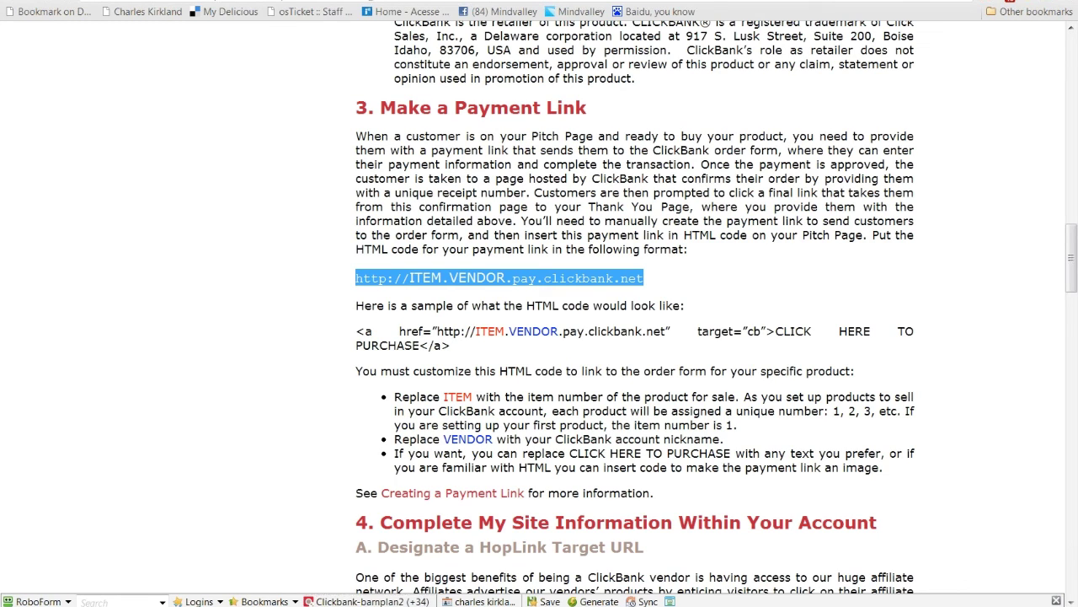
key(alt+Tab)
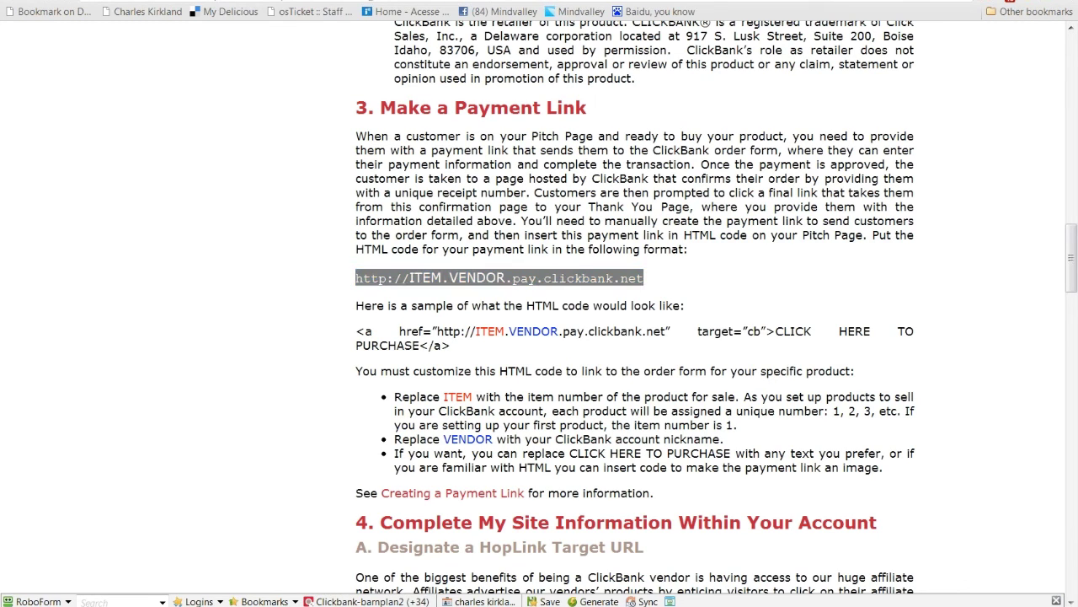
key(ctrl+n)
key(ctrl+v)
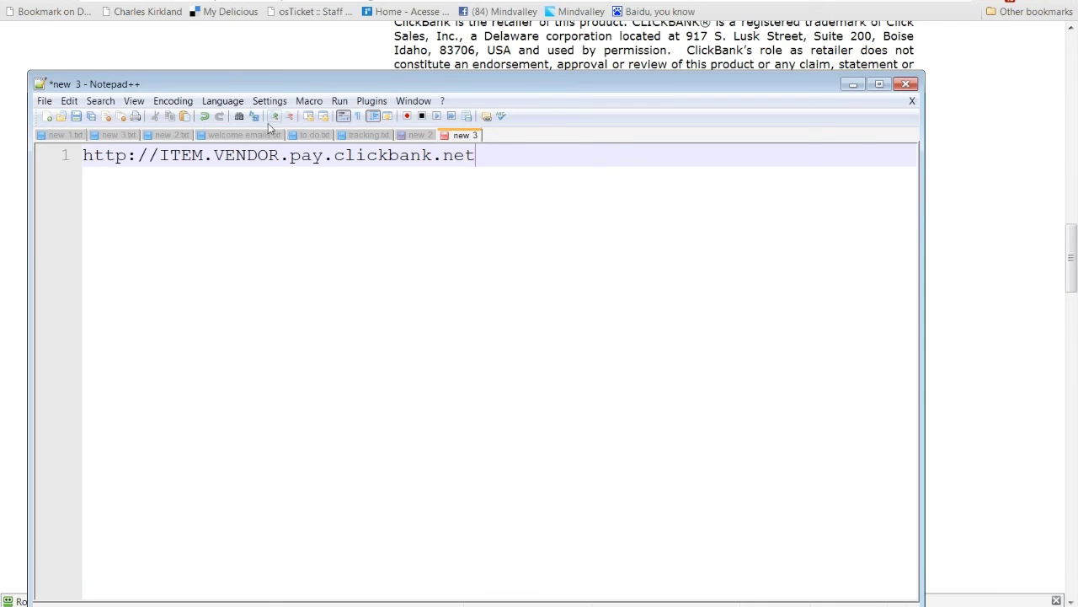
Step: Replace ITEM with 1 in the link and select VENDOR for replacement
drag(207, 155, 164, 151)
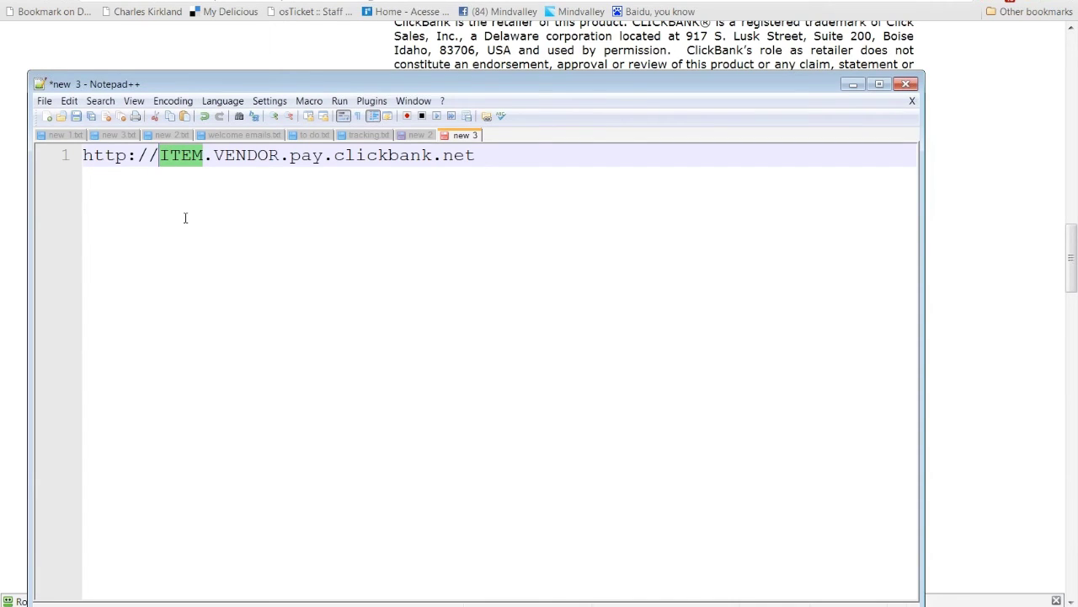
text(1)
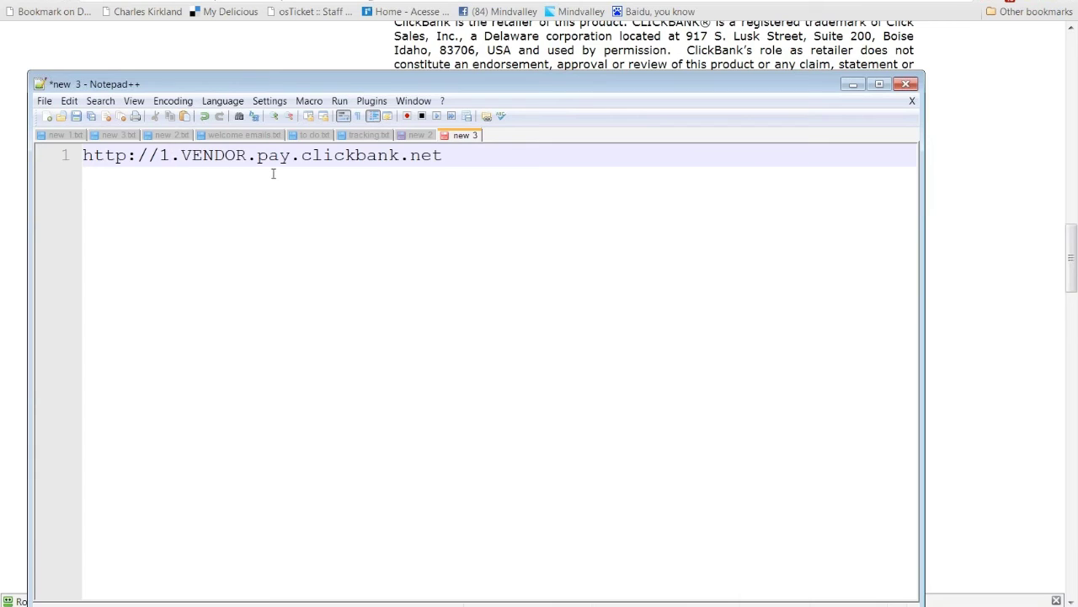
drag(249, 155, 181, 156)
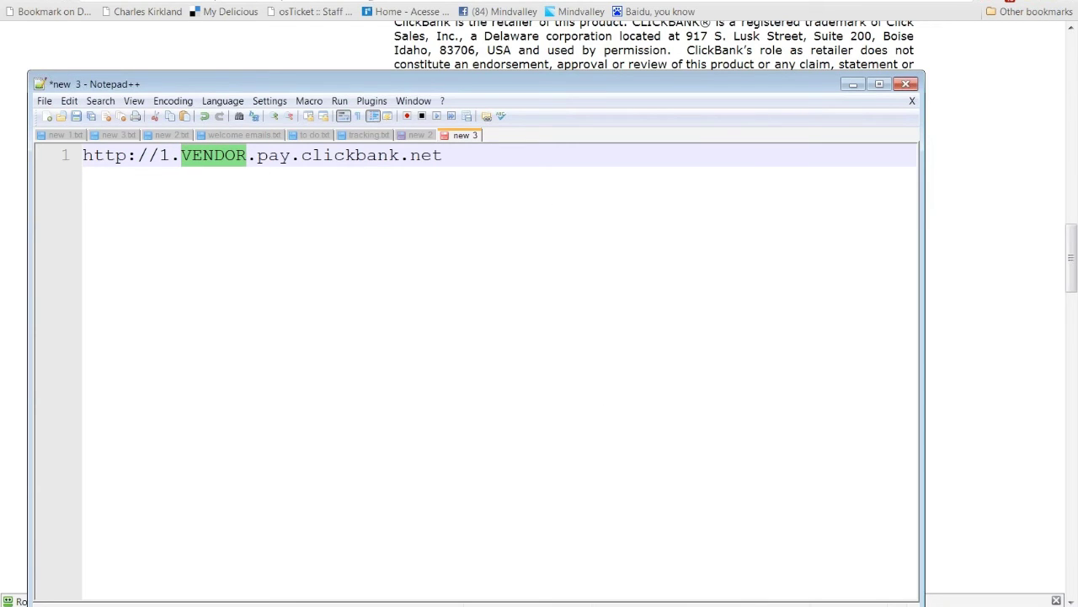
key(alt+Tab)
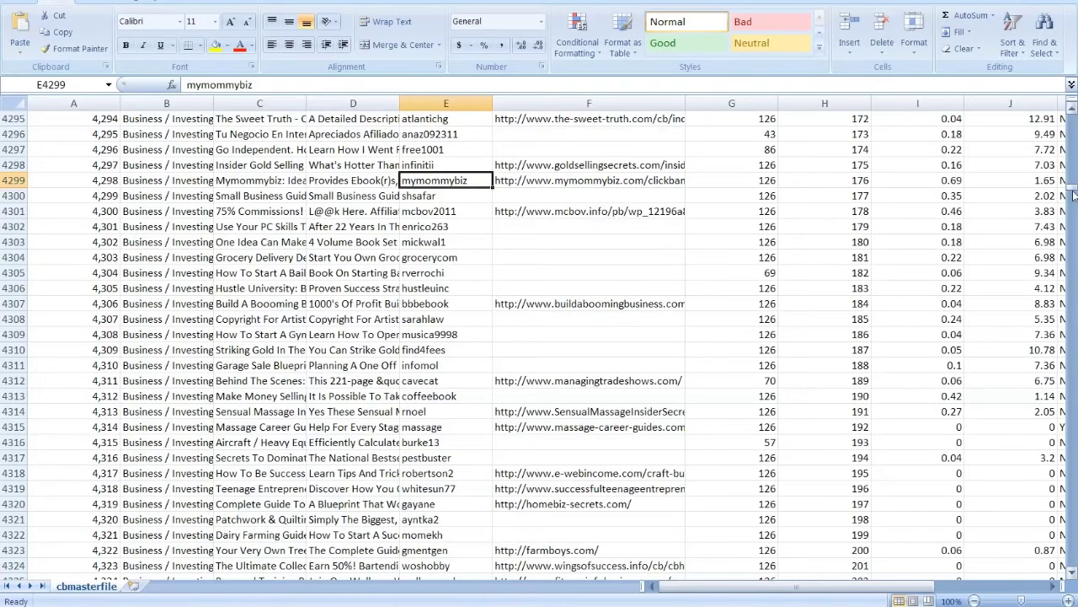
Step: Scroll back to the top of cbmasterfile and select etvcorp in cell E2
scroll(1073, 196, down, 12)
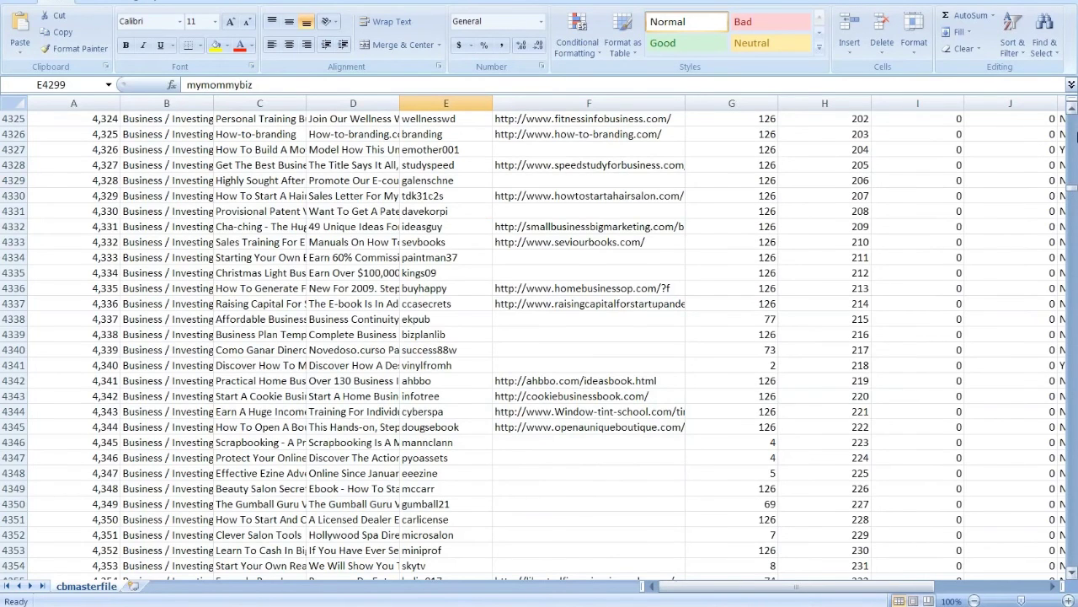
drag(1075, 135, 1073, 108)
click(438, 135)
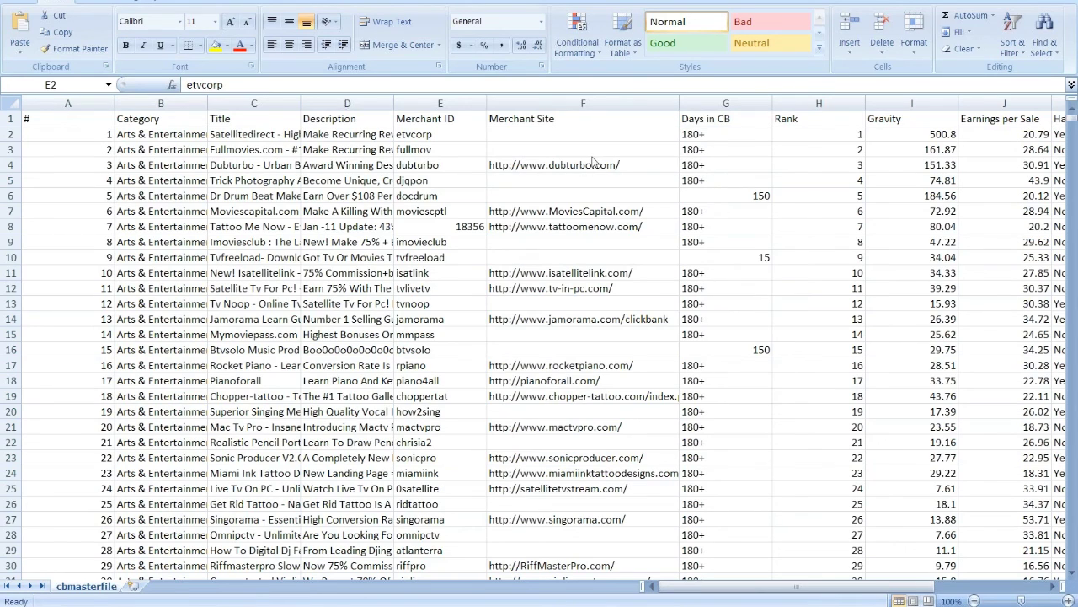
click(451, 135)
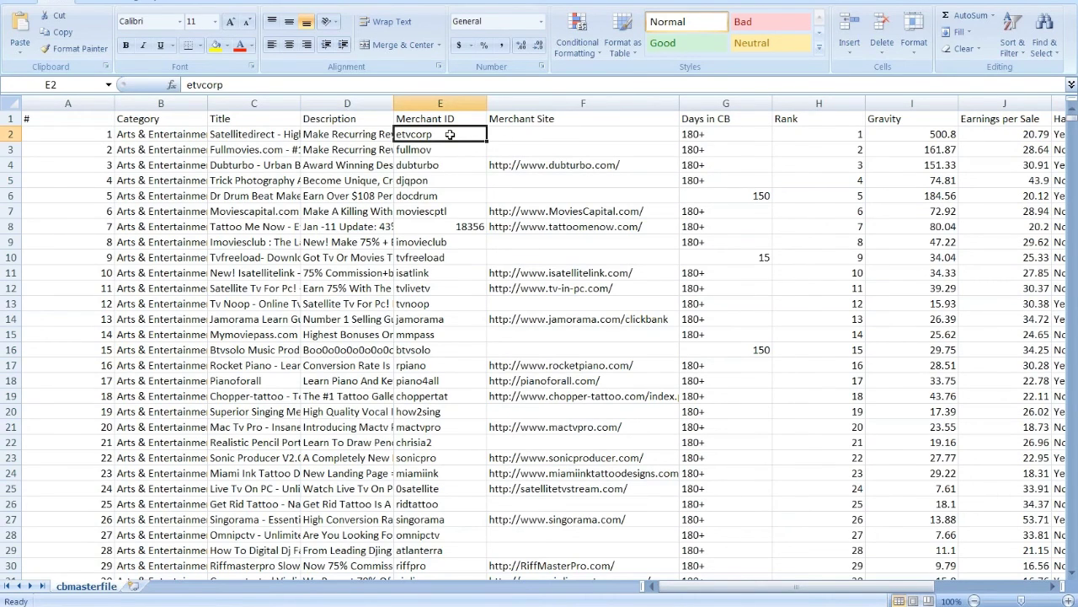
key(ctrl+c)
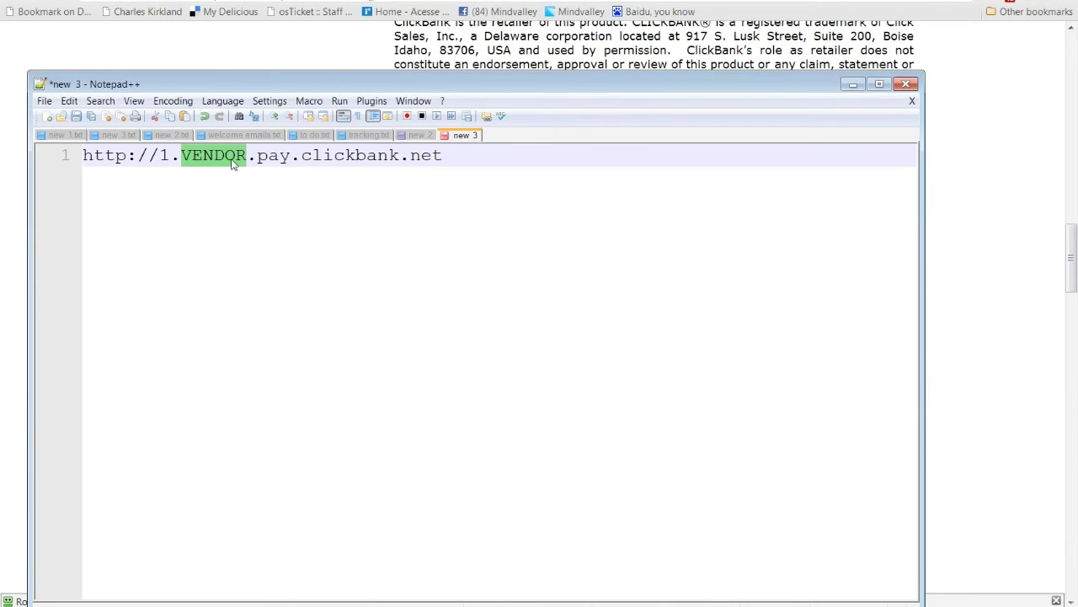
key(ctrl+v)
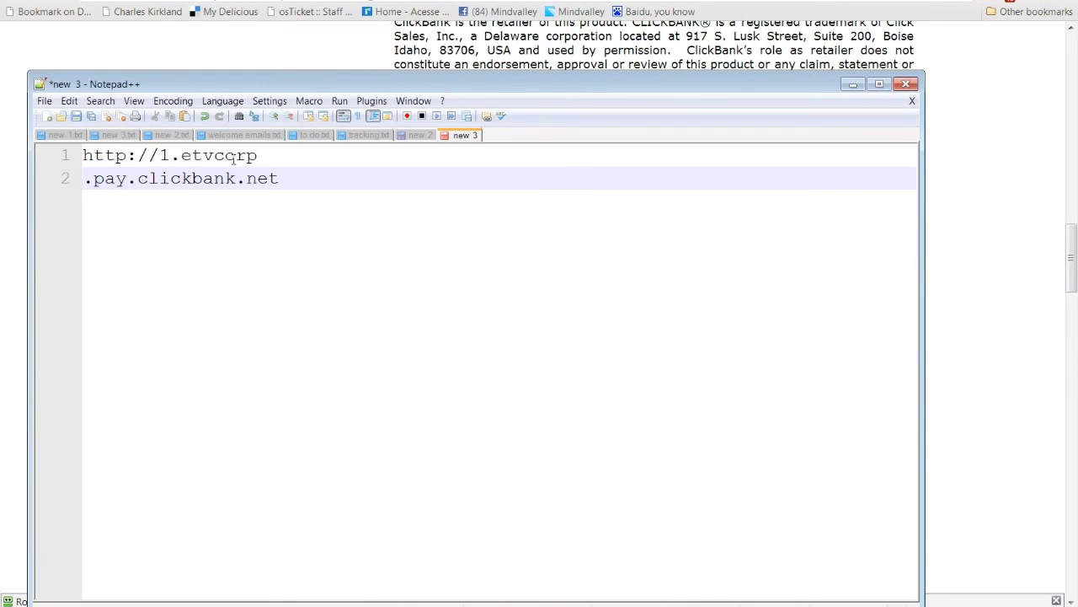
click(268, 157)
key(Delete)
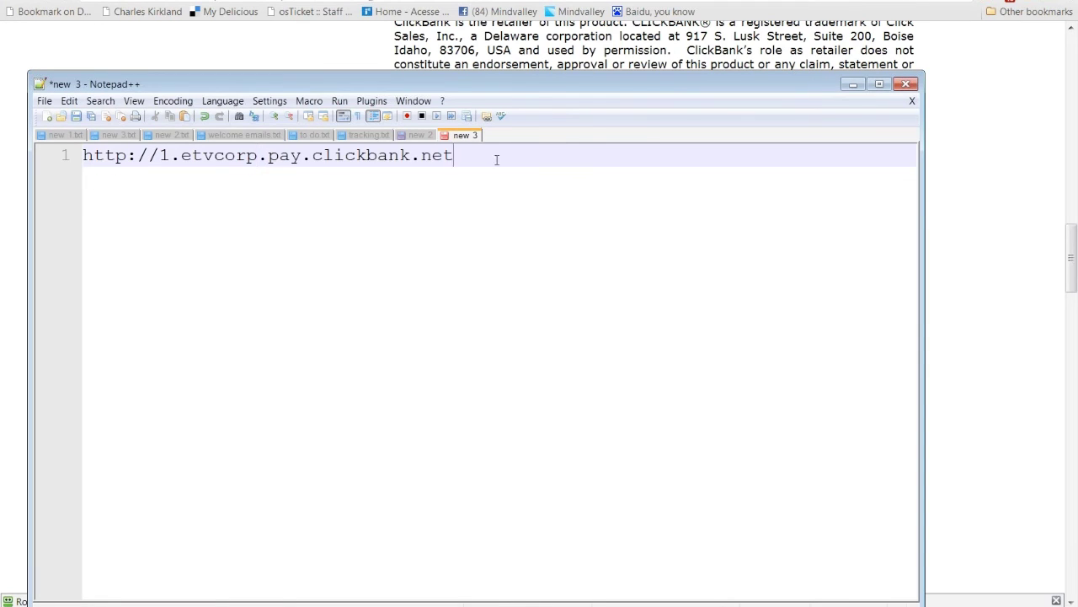
drag(497, 159, 81, 155)
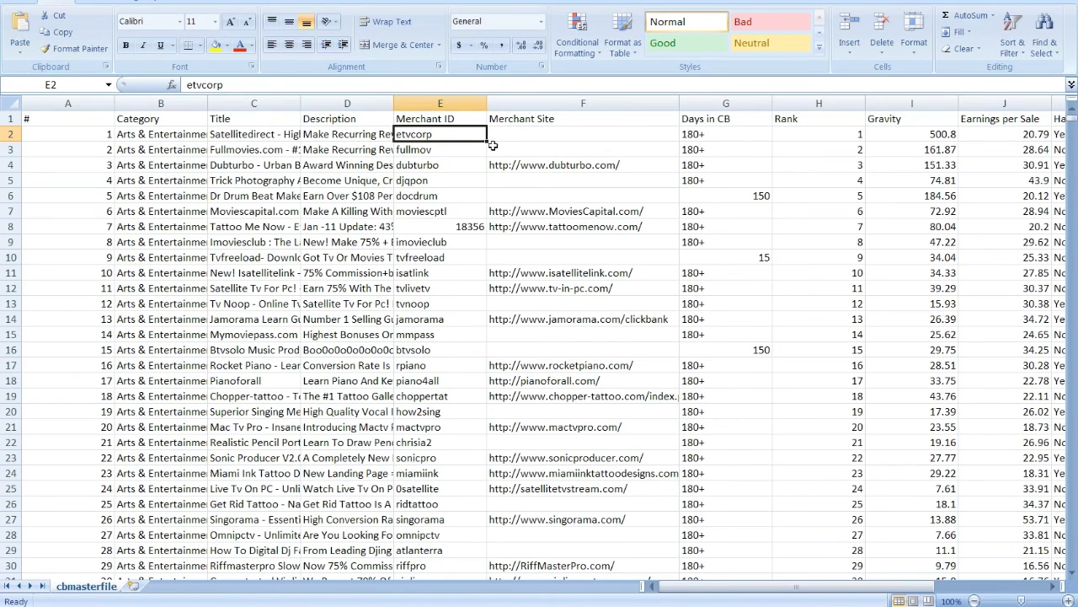
Step: Widen column B to show full categories and scroll up through the vendor rows
click(347, 134)
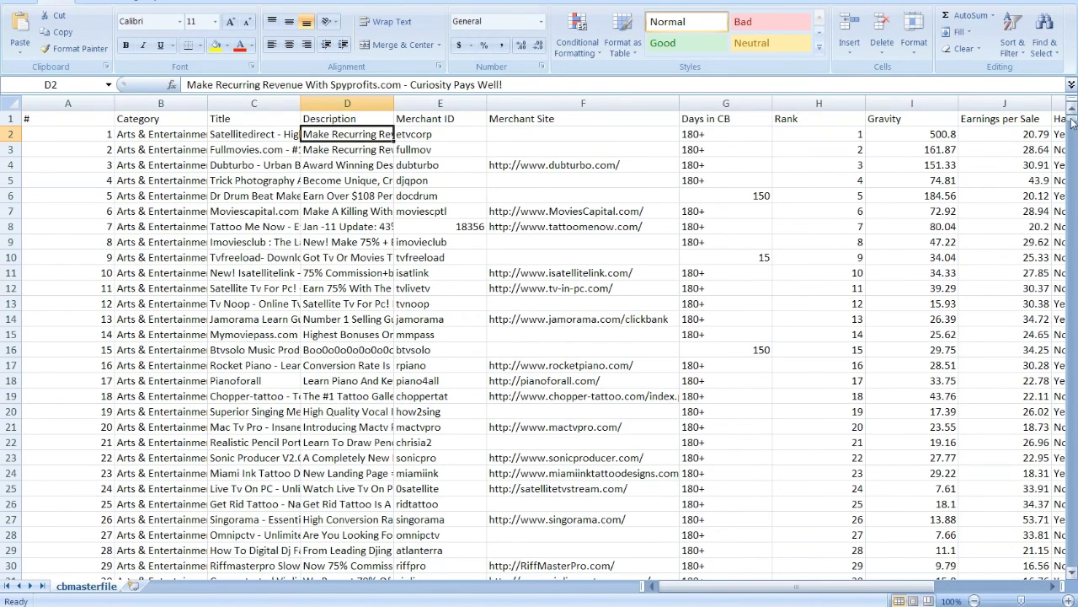
drag(1073, 123, 1072, 210)
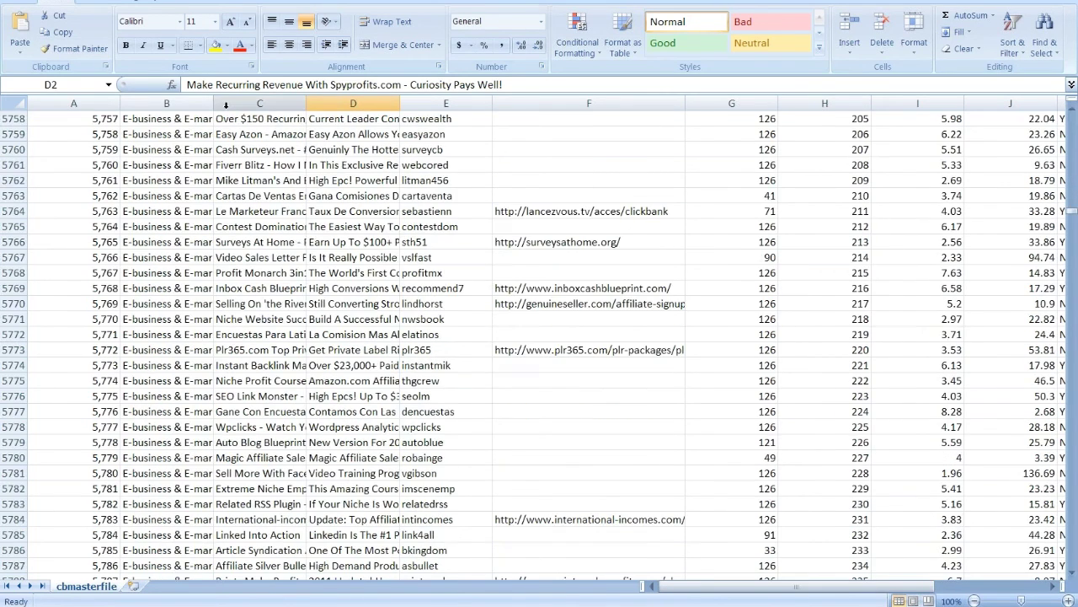
drag(213, 103, 289, 103)
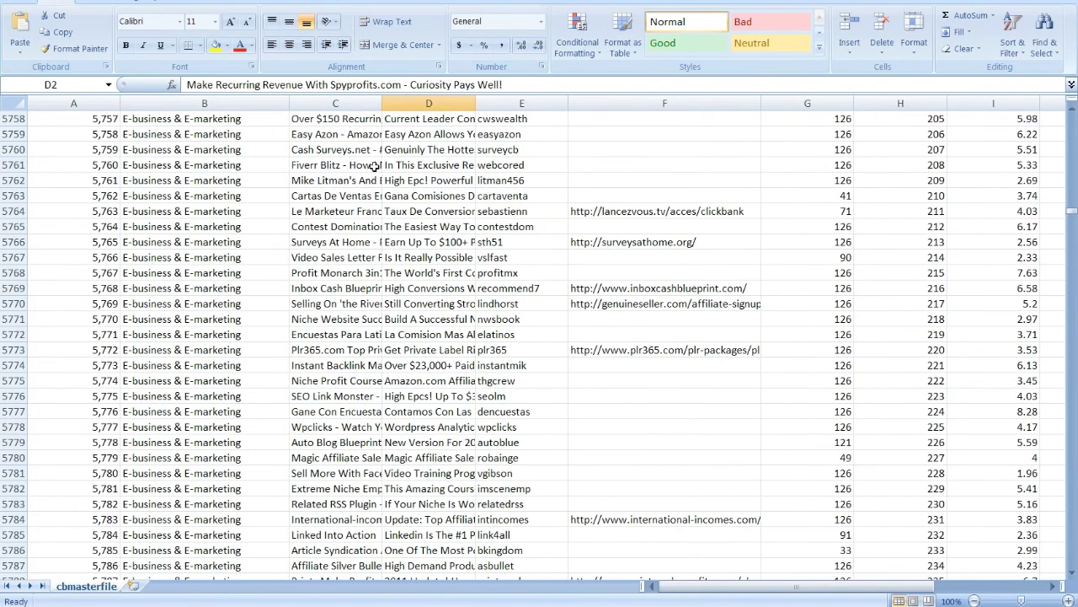
scroll(374, 167, up, 5)
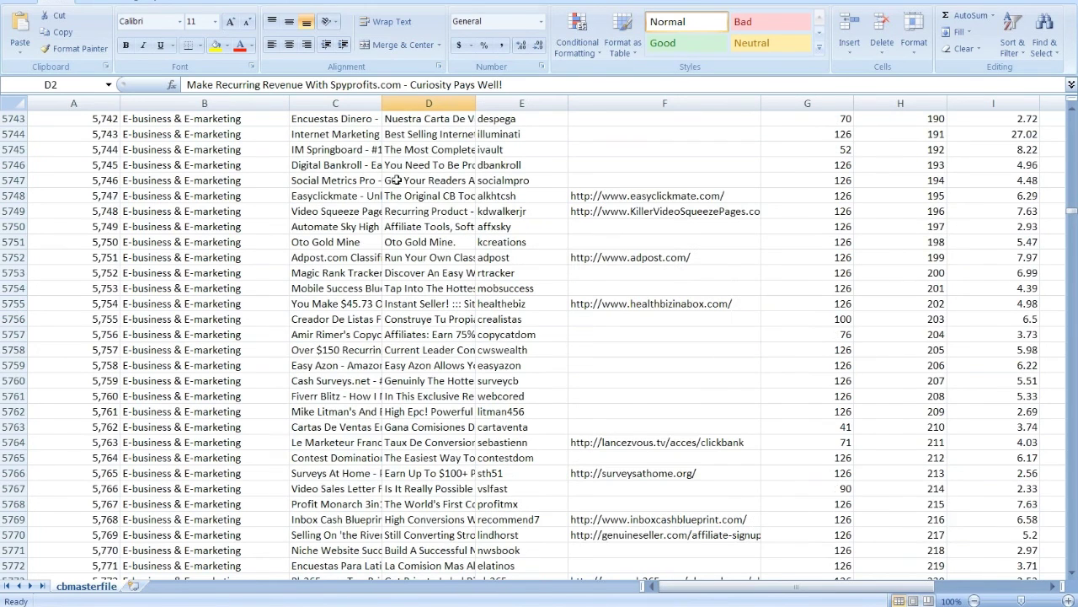
scroll(396, 180, up, 10)
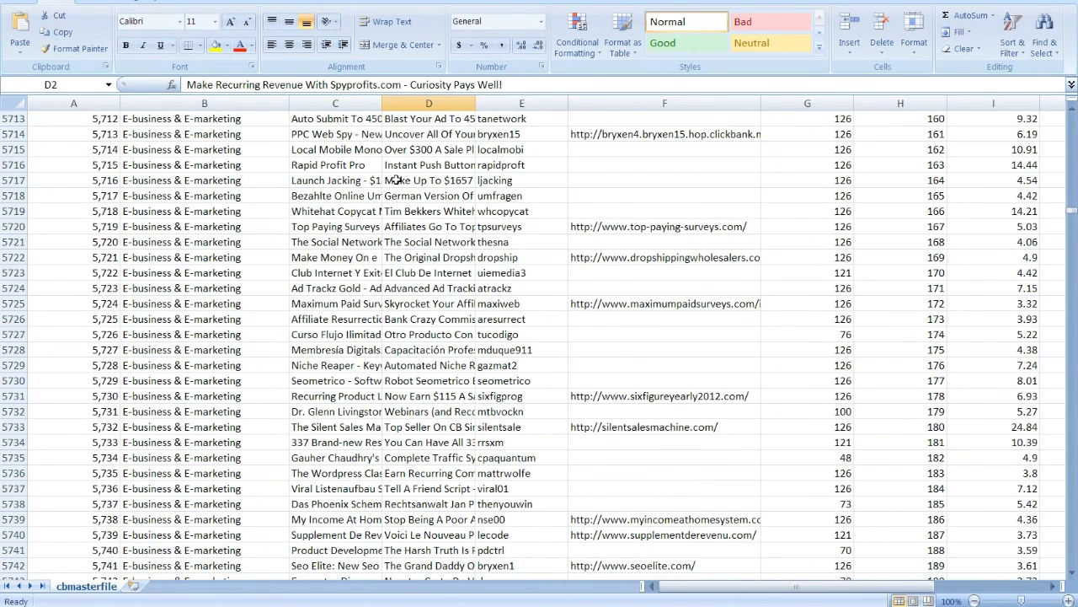
scroll(590, 192, up, 8)
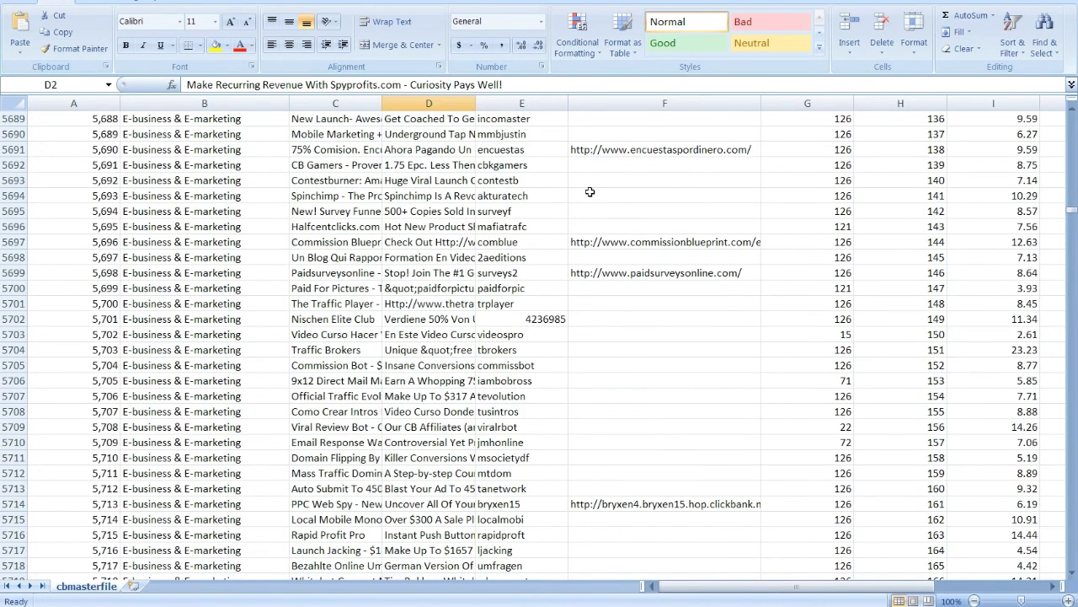
scroll(590, 192, up, 1)
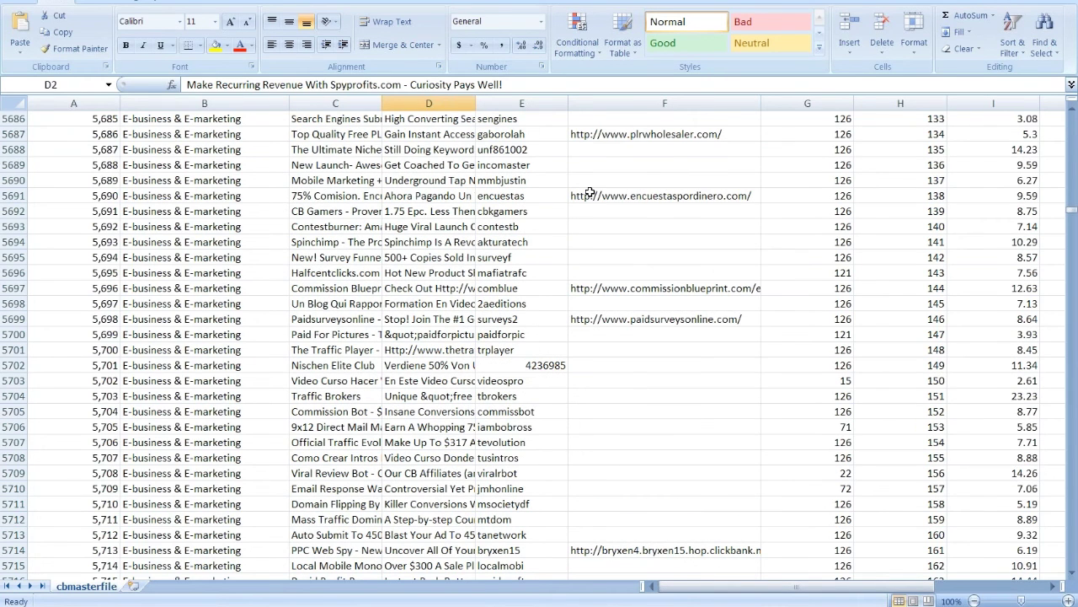
scroll(590, 192, up, 7)
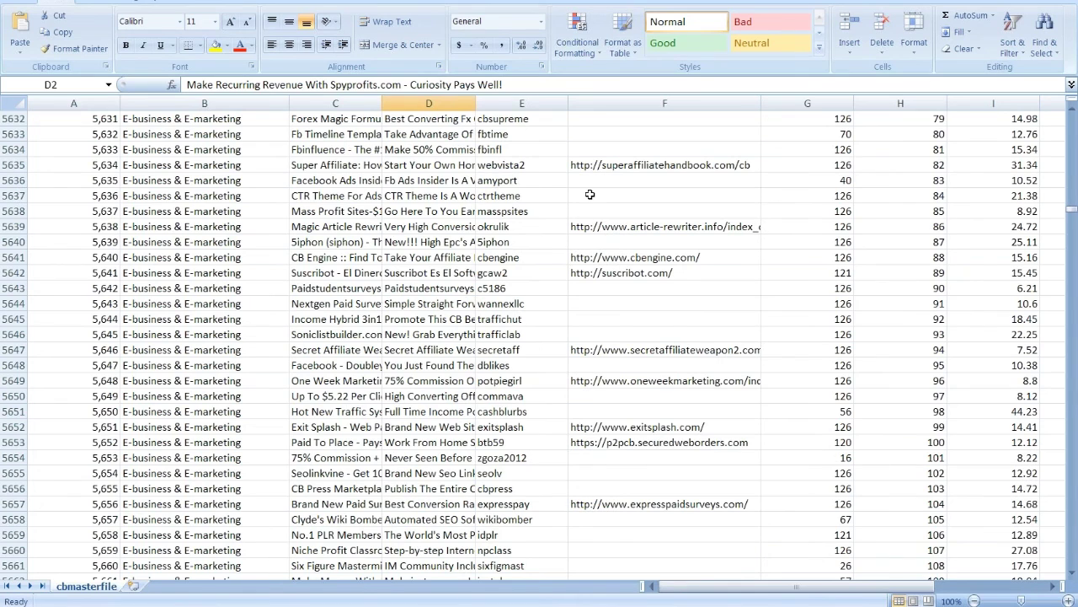
scroll(1074, 121, up, 4)
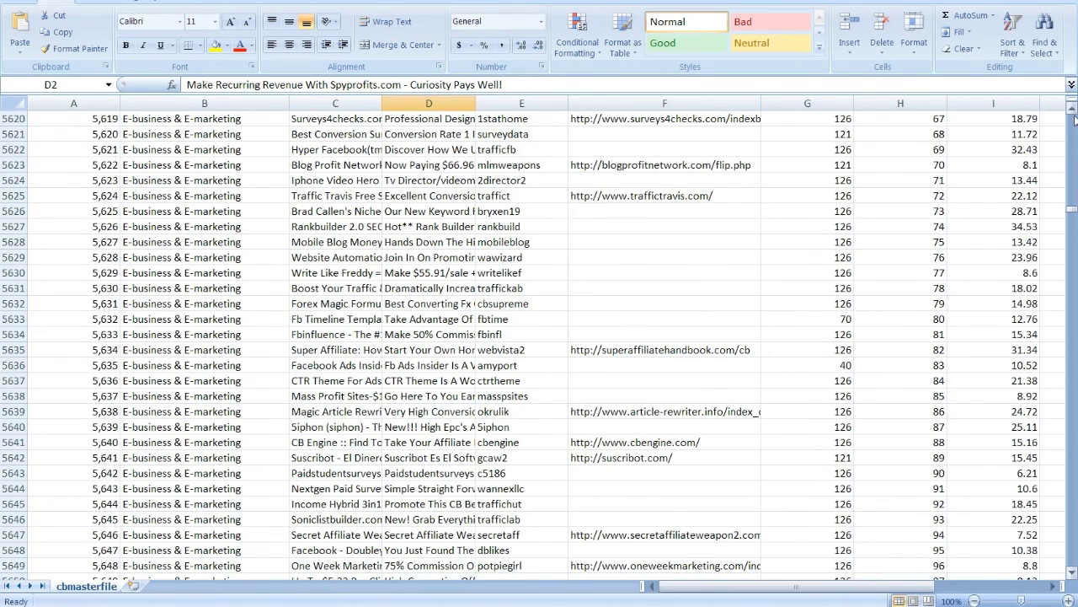
click(1073, 110)
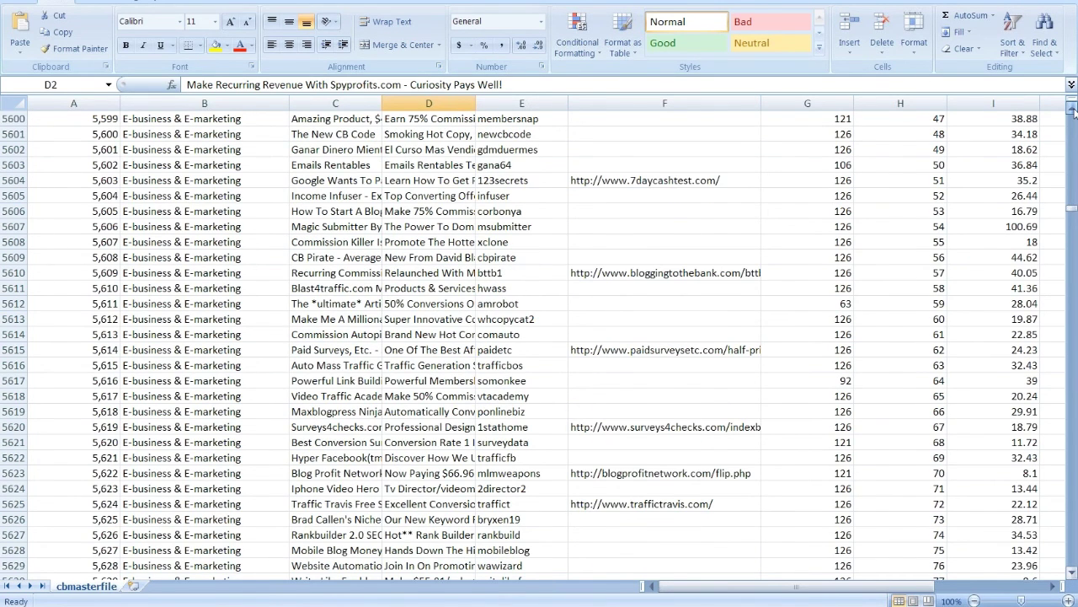
click(1073, 109)
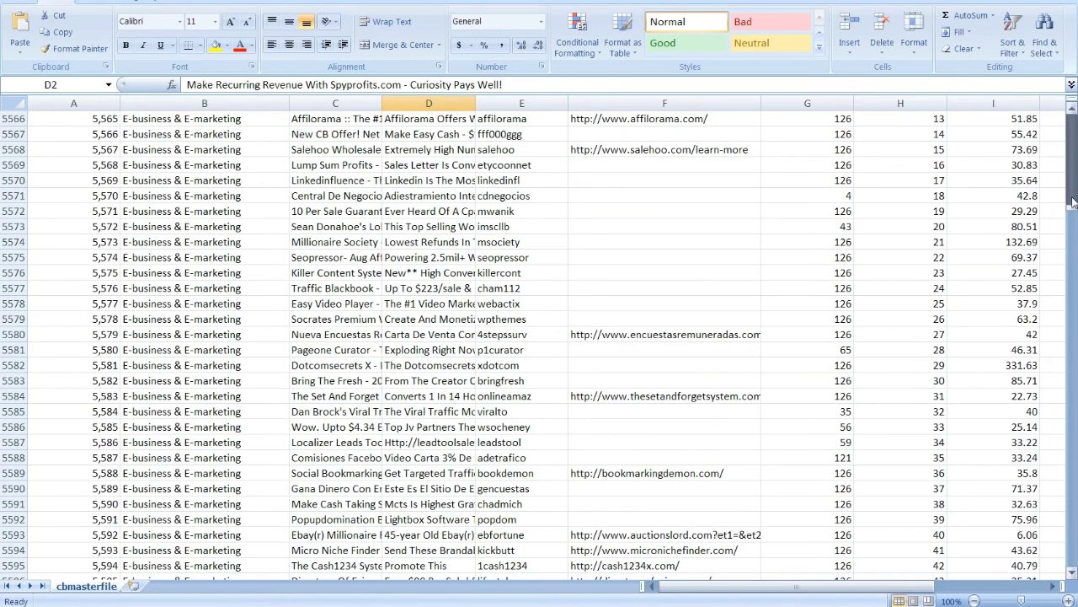
drag(1074, 203, 1074, 199)
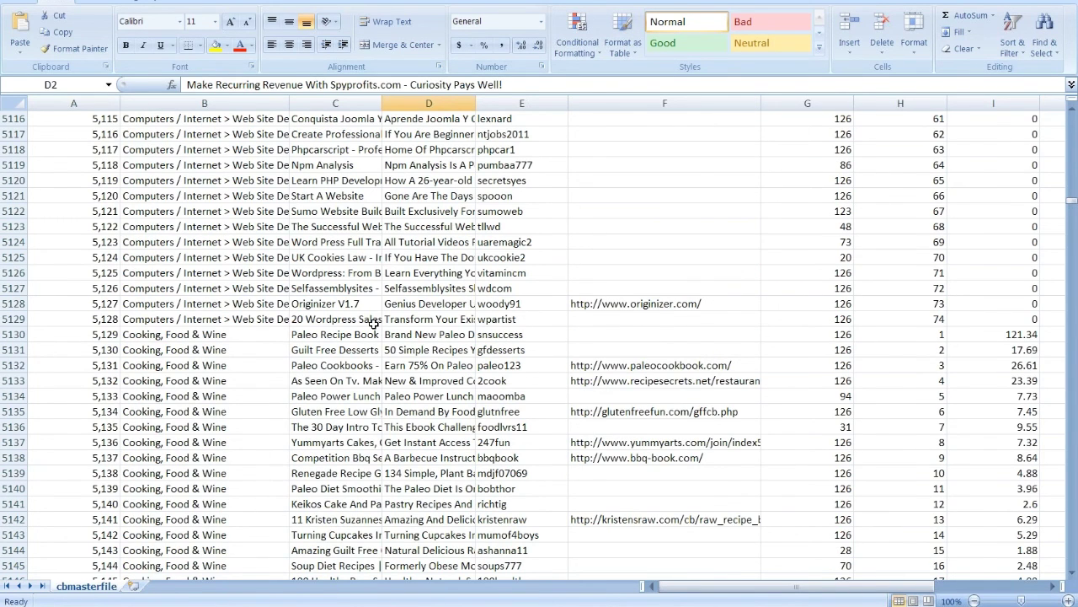
Step: Page down to the Get Cash For Surveys row and copy forsurveys from E5554
key(Page_Up)
key(Page_Up)
key(Page_Up)
key(Page_Up)
key(Page_Up)
key(Page_Up)
key(Page_Up)
key(Page_Up)
key(Page_Up)
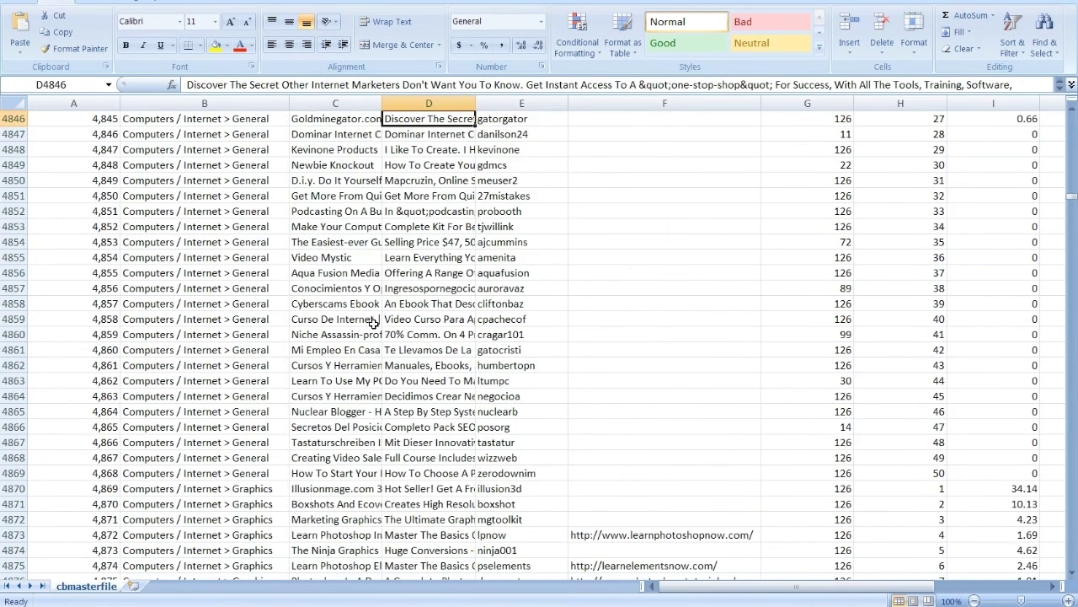
key(Page_Down)
key(Page_Down)
key(Page_Down)
key(Page_Down)
key(Page_Down)
key(Page_Down)
key(Page_Down)
key(Page_Down)
key(Page_Down)
key(Page_Down)
key(Page_Down)
key(Page_Down)
key(Page_Down)
key(Page_Down)
key(Page_Down)
key(Page_Down)
key(Page_Down)
key(Page_Down)
key(Page_Down)
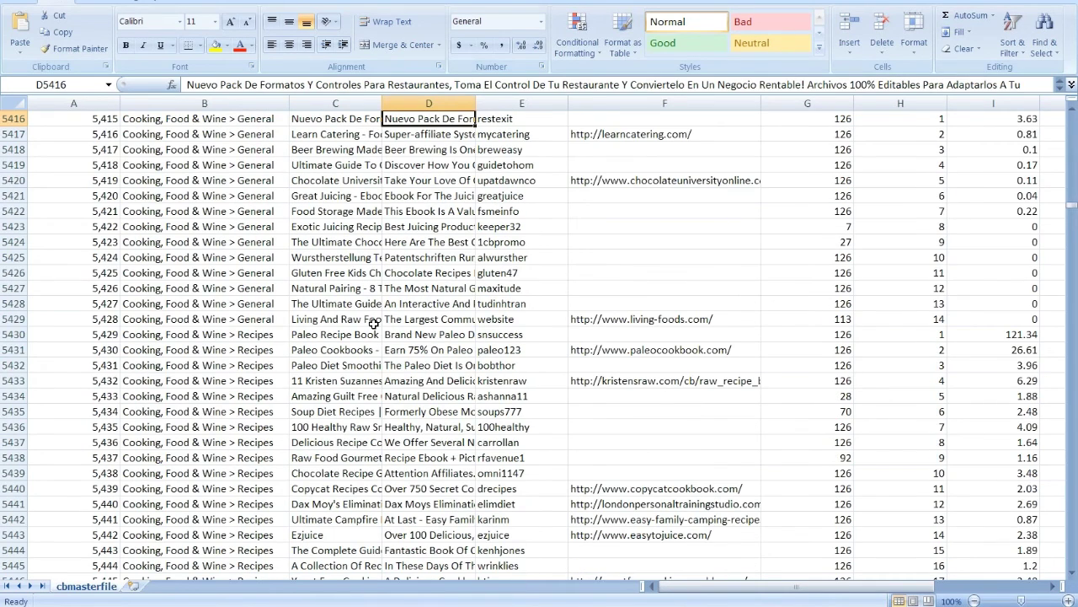
key(Page_Down)
key(Page_Down)
key(Page_Down)
key(Page_Down)
key(Page_Down)
key(Page_Down)
key(Page_Down)
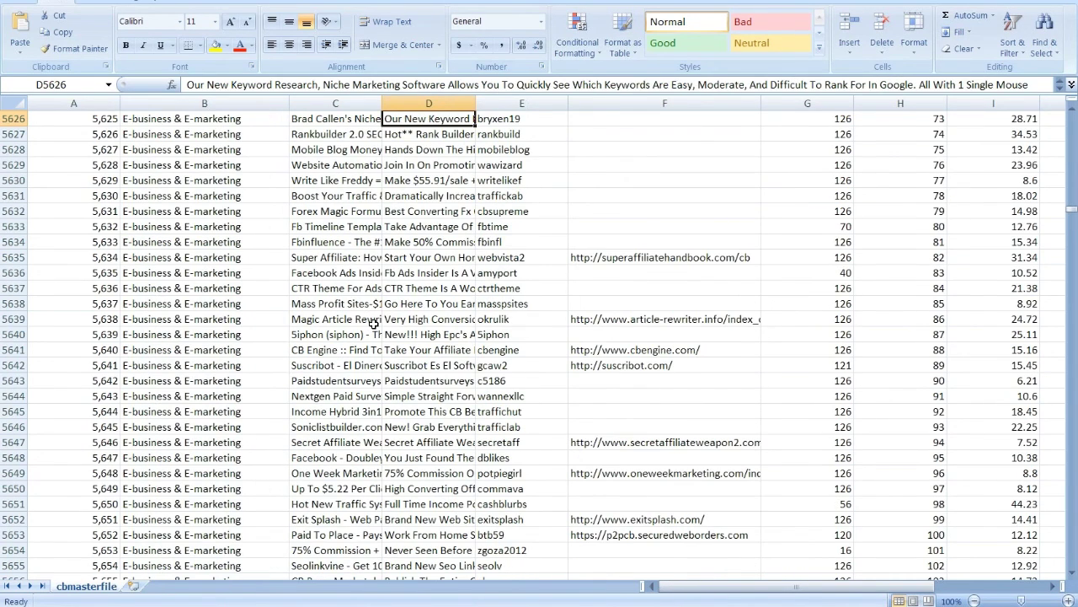
key(Page_Up)
key(Page_Up)
key(Page_Up)
key(Page_Up)
key(Page_Up)
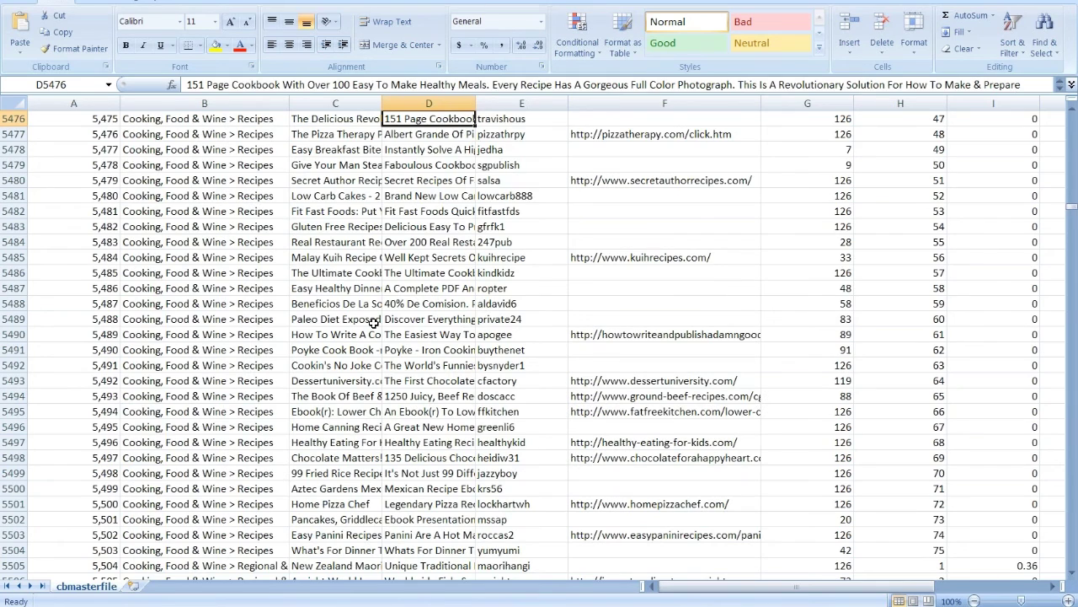
scroll(374, 322, down, 10)
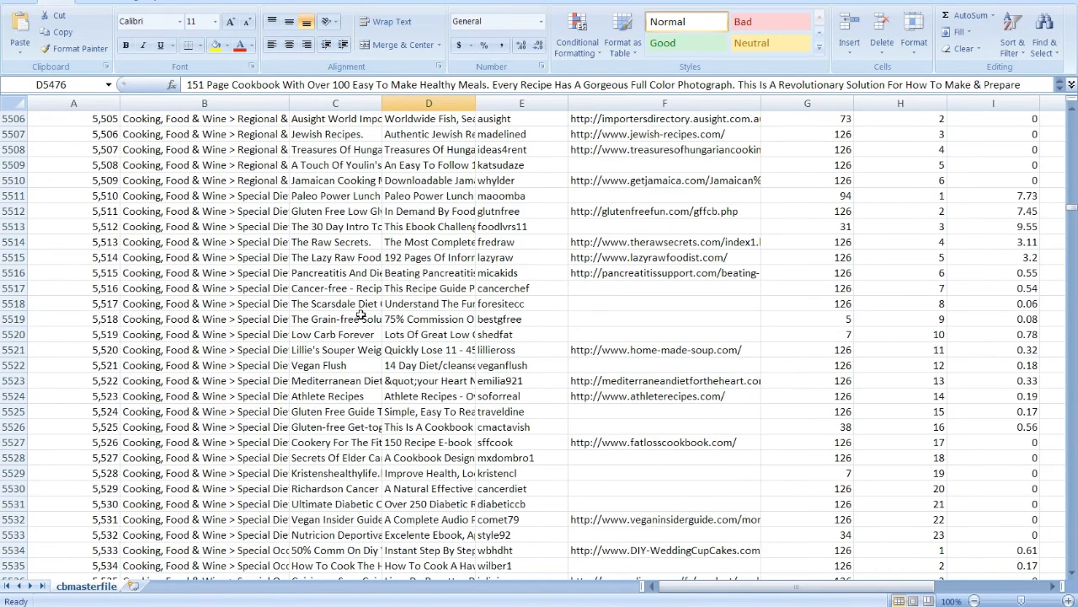
scroll(361, 315, down, 9)
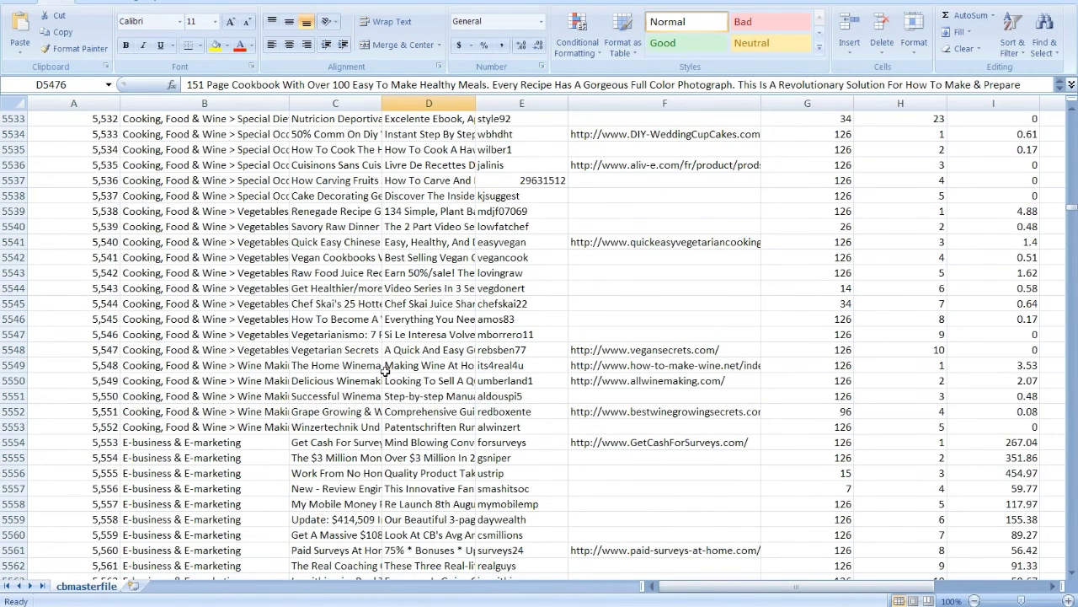
scroll(385, 370, down, 2)
click(518, 349)
key(ctrl+c)
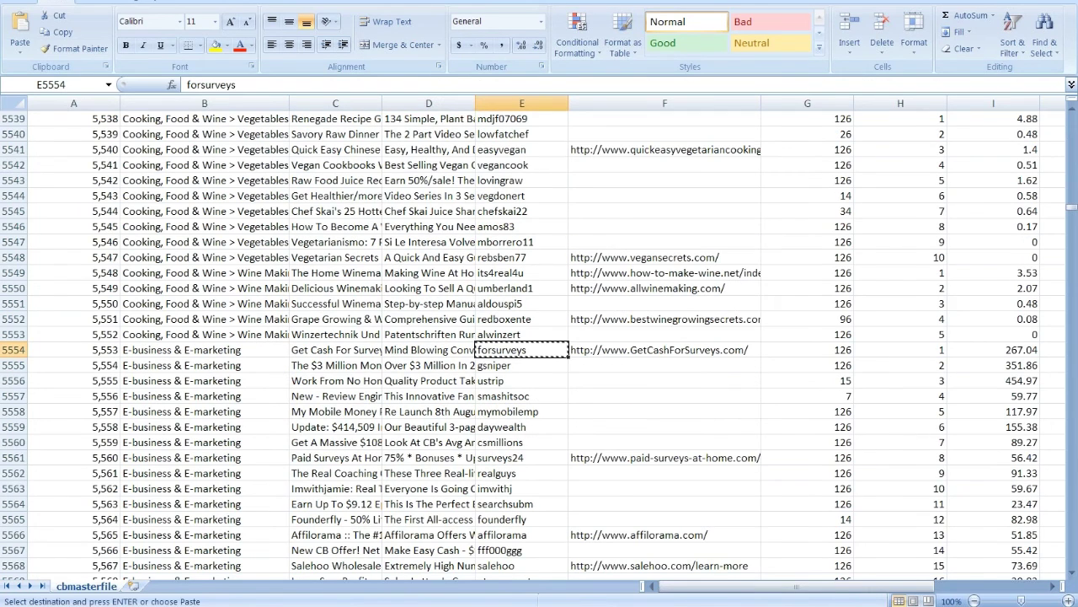
key(alt+Tab)
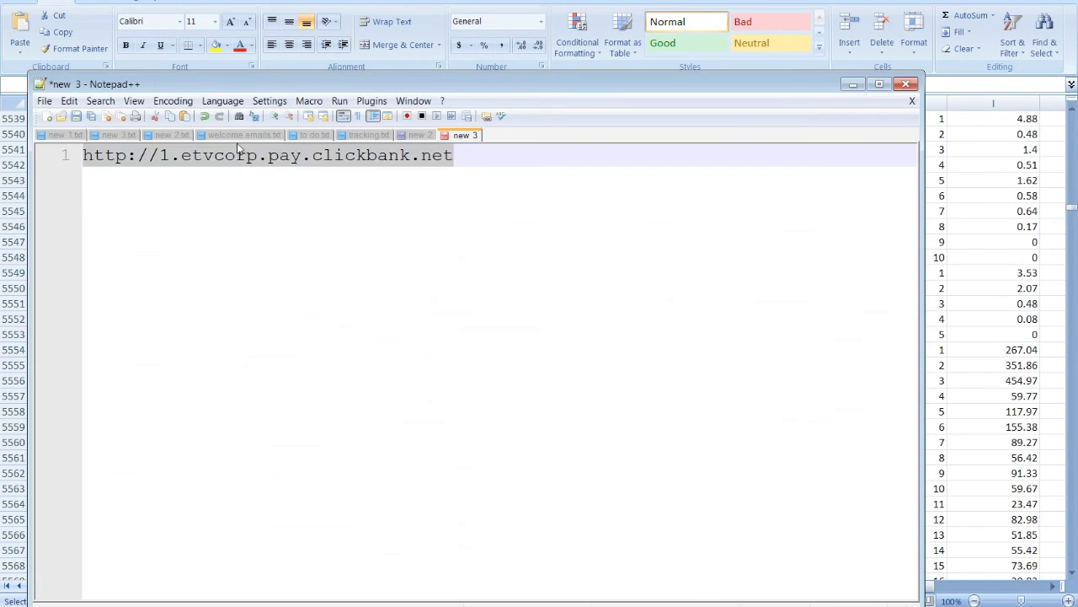
double_click(184, 155)
key(ctrl+v)
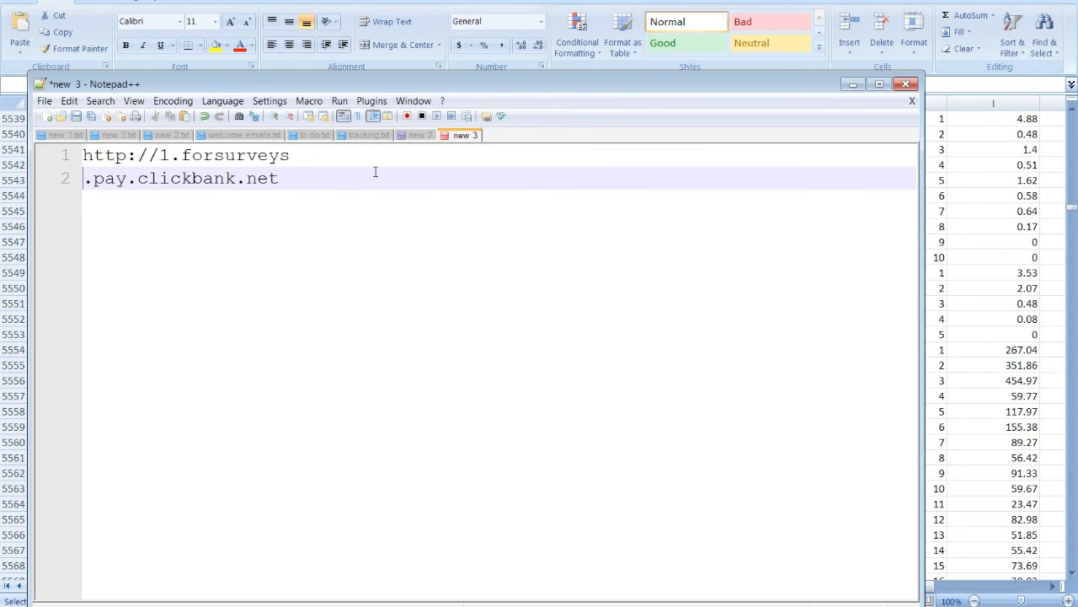
click(356, 157)
key(Delete)
drag(513, 155, 83, 155)
key(ctrl+c)
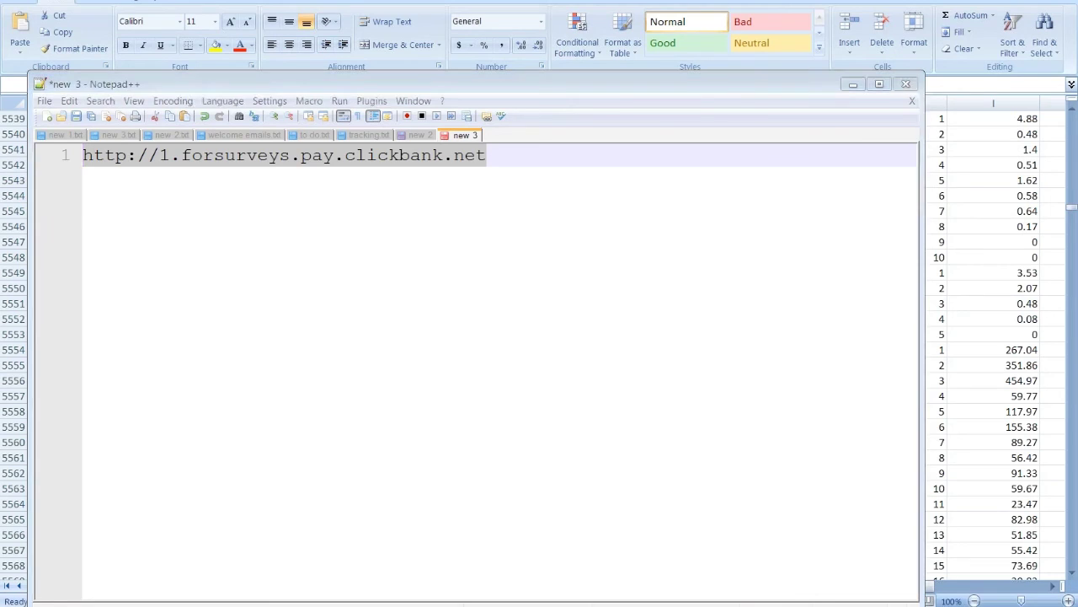
key(alt+Tab)
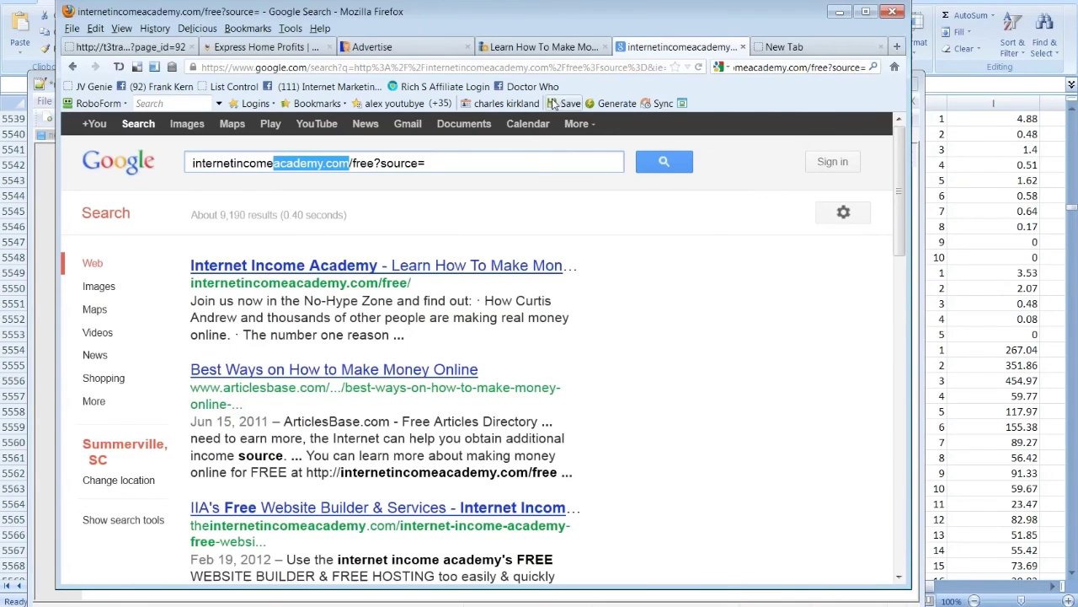
Step: Verify the $74 GetCashForSurveys form loads, then copy affilorama from cell E5566
key(ctrl+Tab)
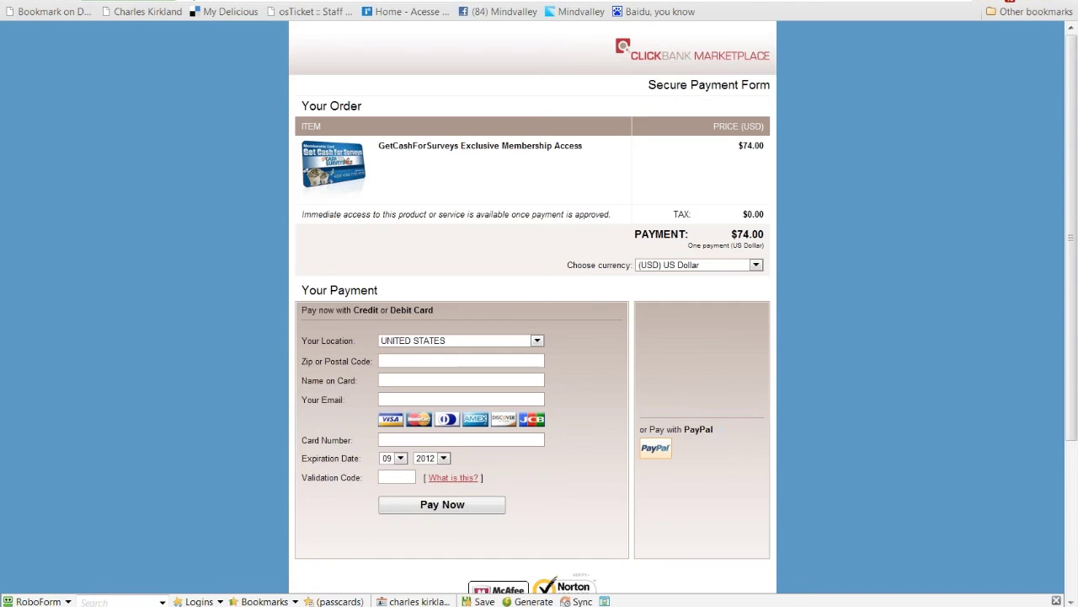
key(alt+Tab)
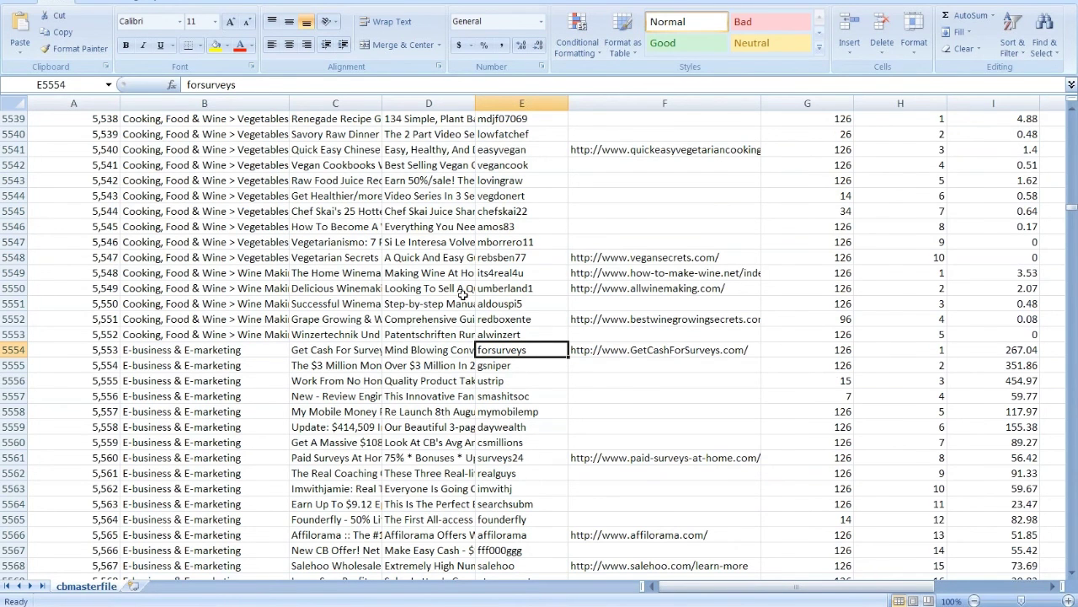
scroll(463, 294, down, 1)
scroll(462, 299, down, 6)
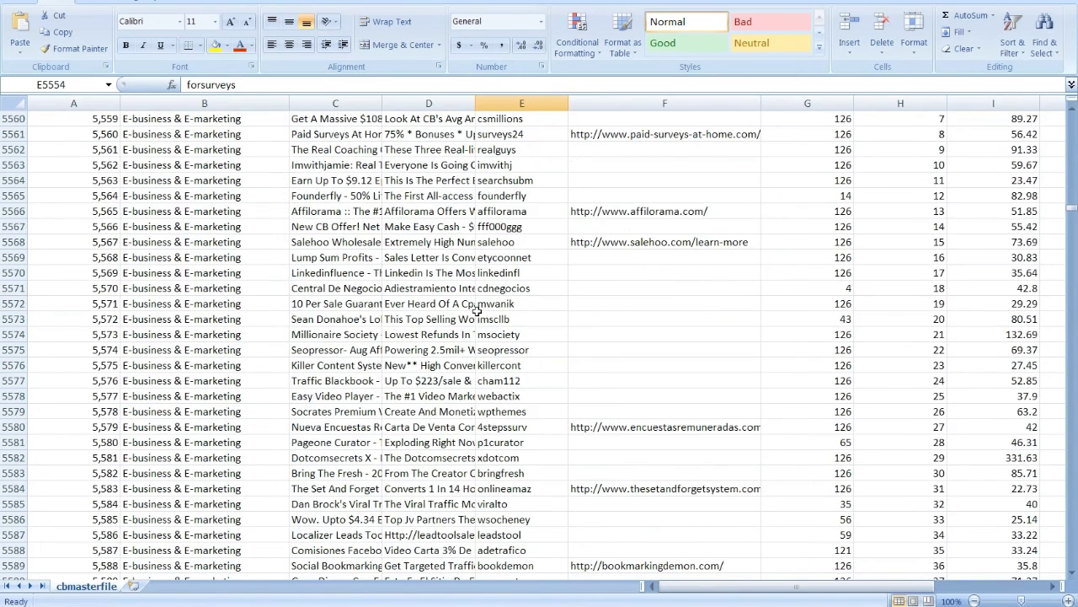
click(533, 212)
key(ctrl+c)
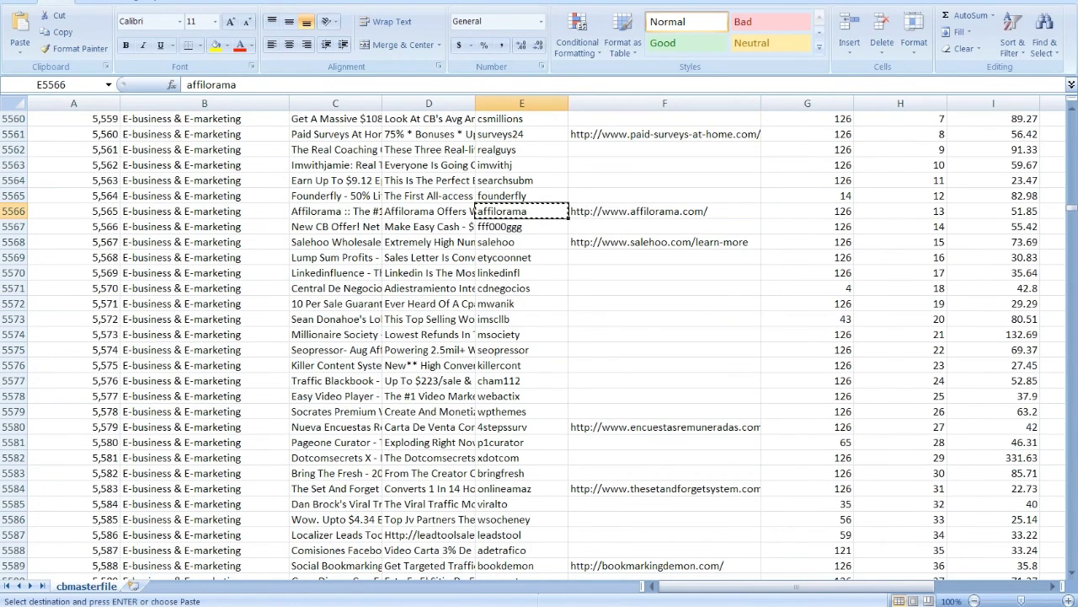
key(alt+Tab)
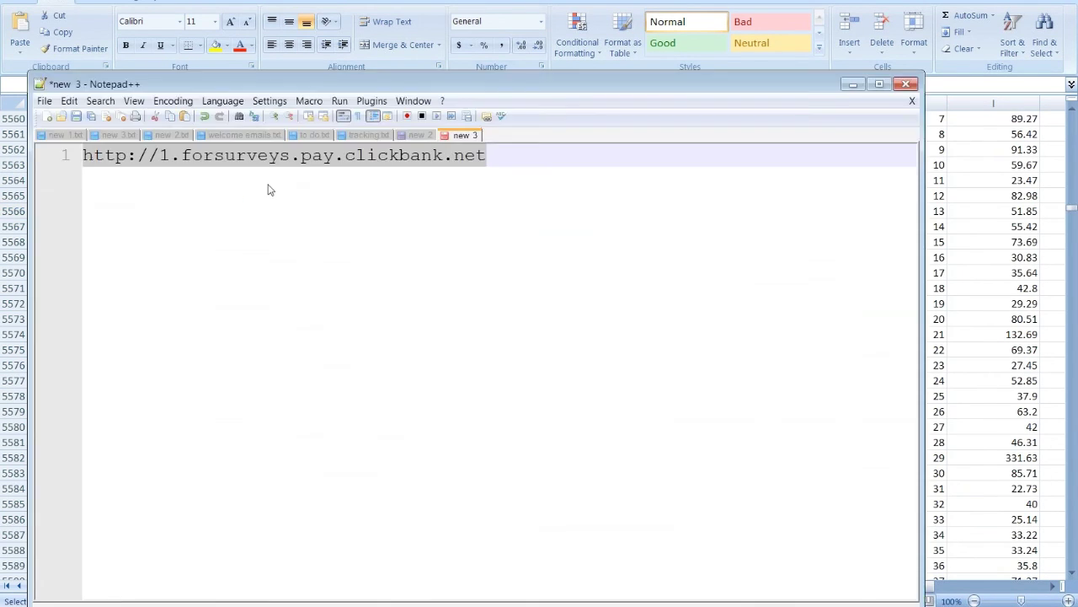
drag(182, 155, 290, 155)
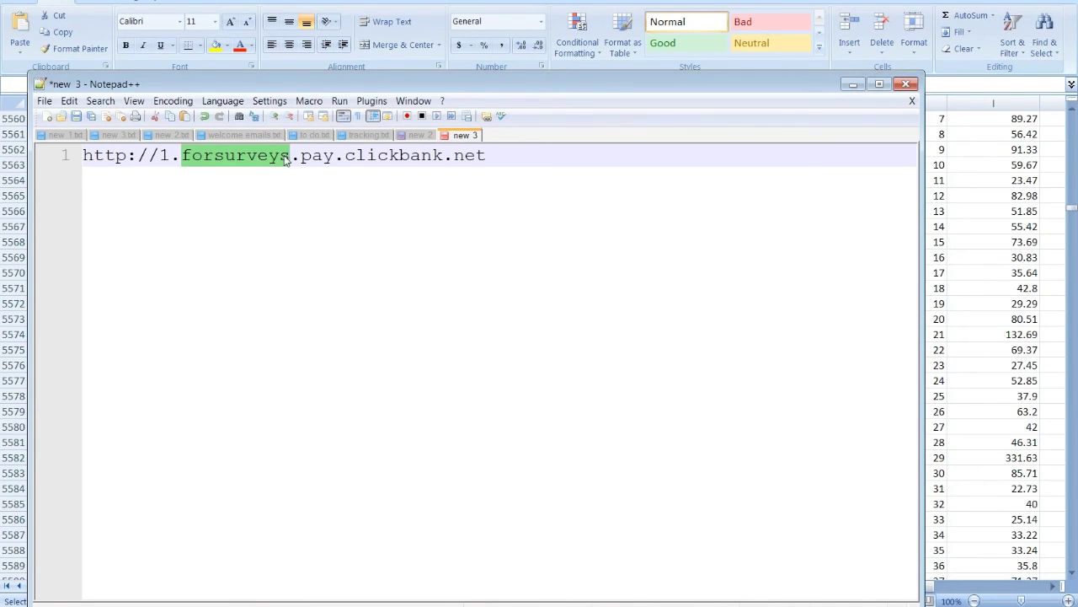
key(ctrl+v)
key(Delete)
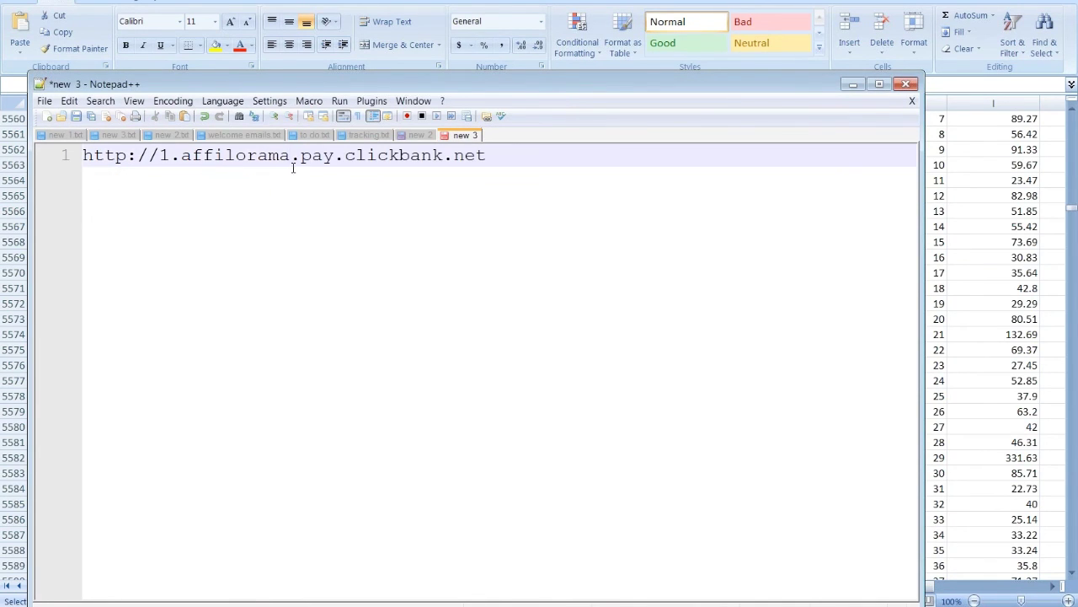
triple_click(87, 157)
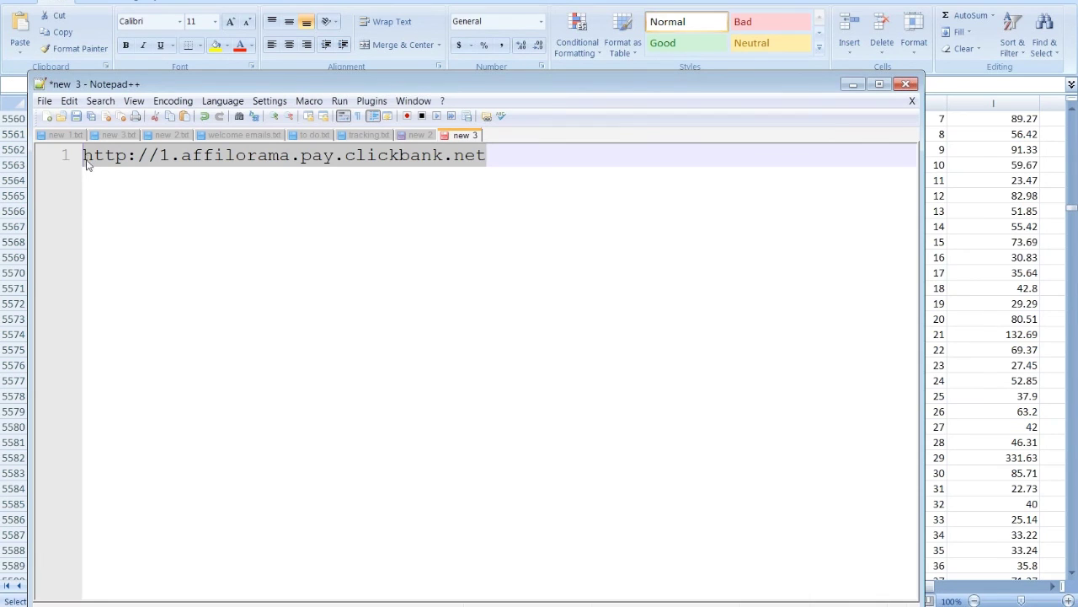
key(ctrl+c)
key(alt+Tab)
key(alt+Tab)
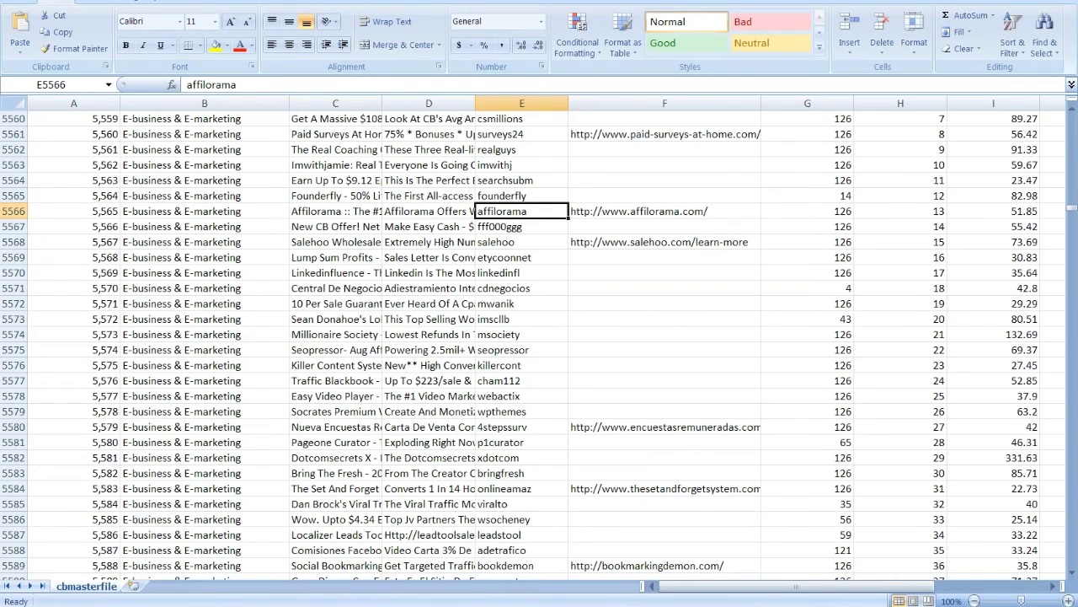
Step: Load the affilorama link in Chrome and see ClickBank's inactive-product notice
key(alt+Tab)
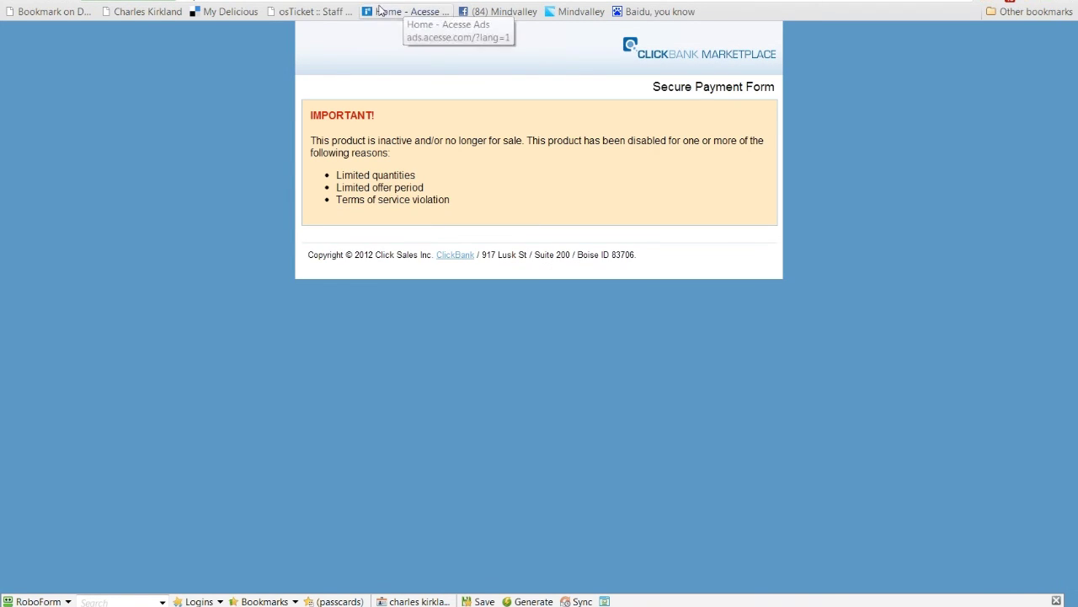
key(ctrl+l)
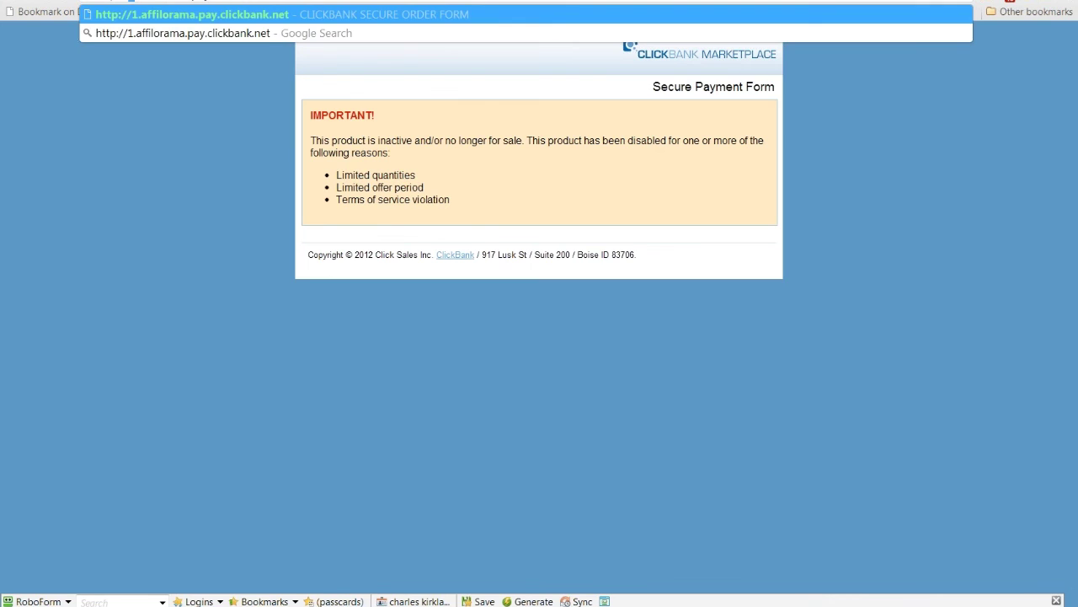
key(Escape)
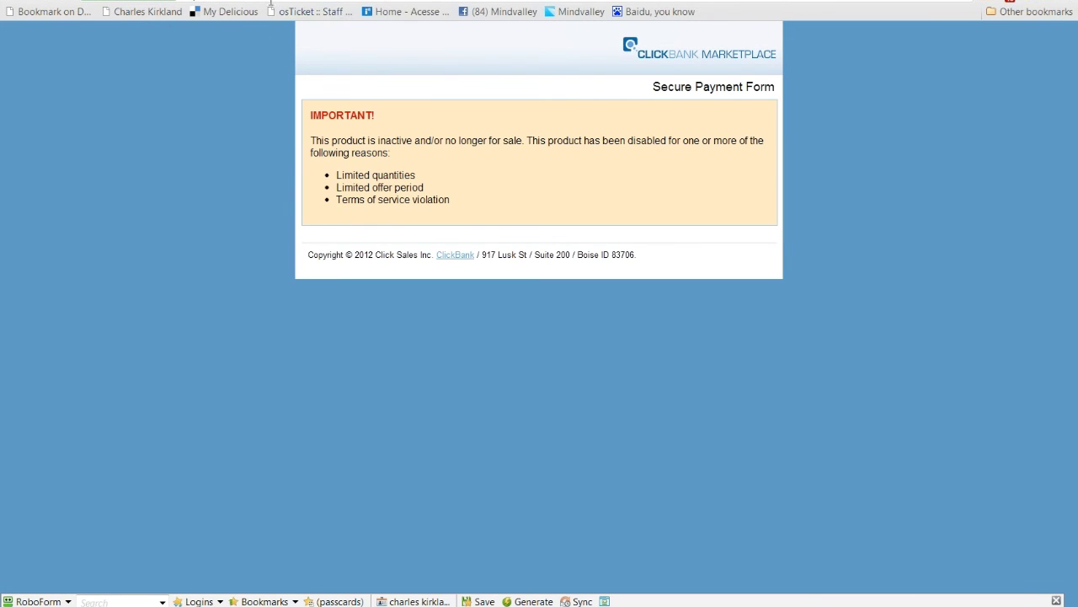
key(ctrl+l)
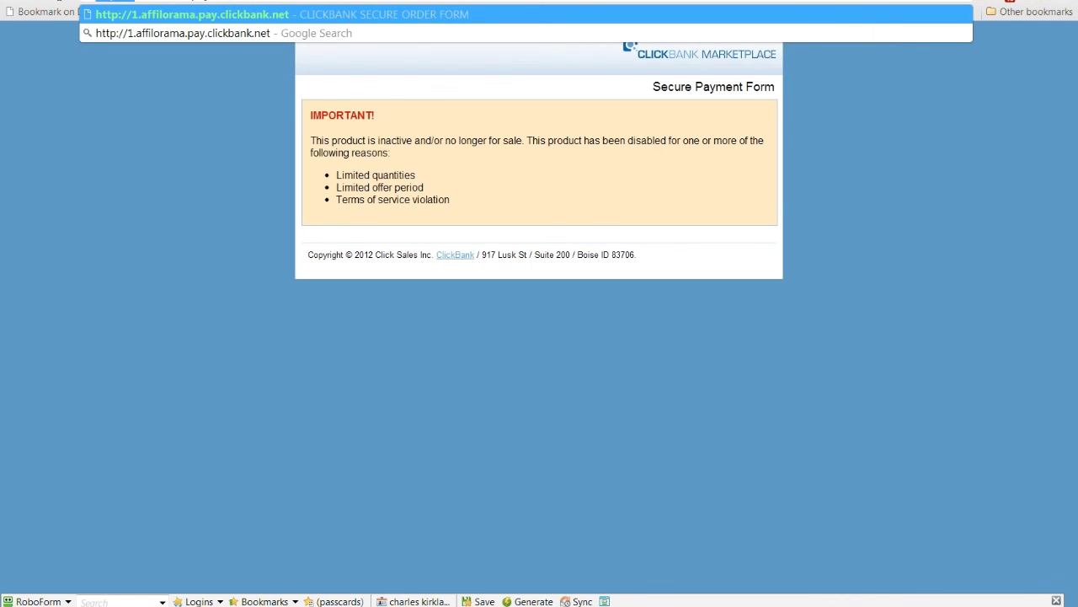
key(Delete)
key(Delete)
key(Delete)
key(Delete)
key(Delete)
key(Delete)
key(Delete)
key(Delete)
key(Delete)
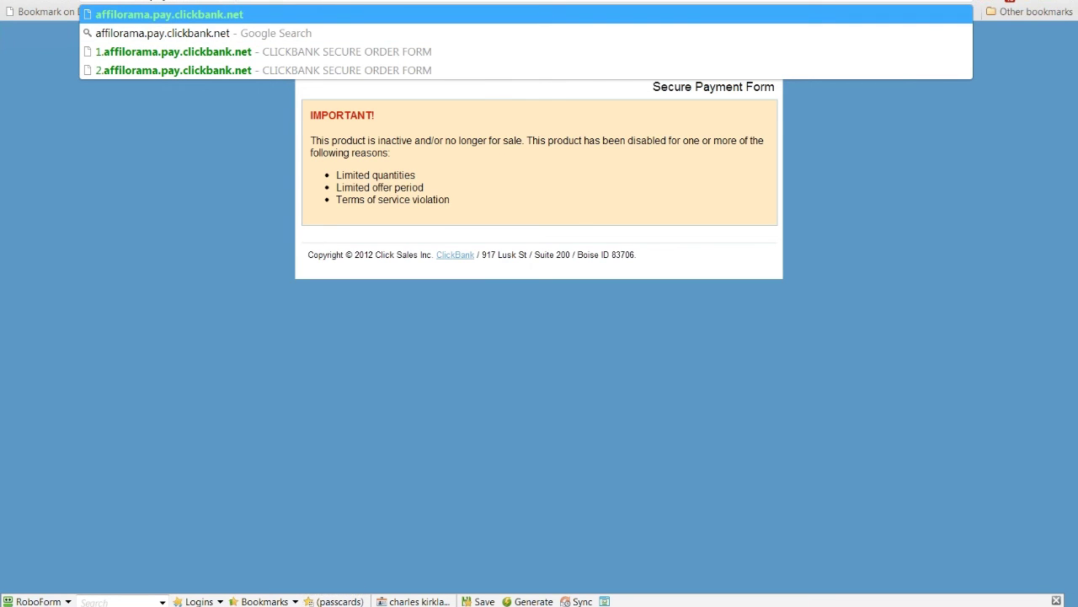
key(Escape)
key(alt+Tab)
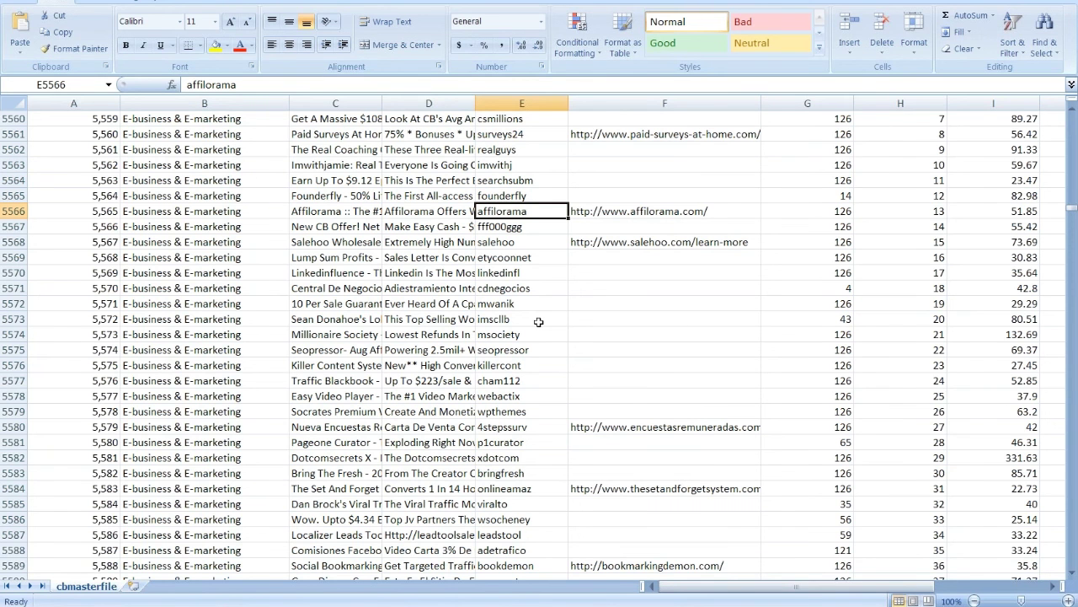
scroll(539, 322, down, 1)
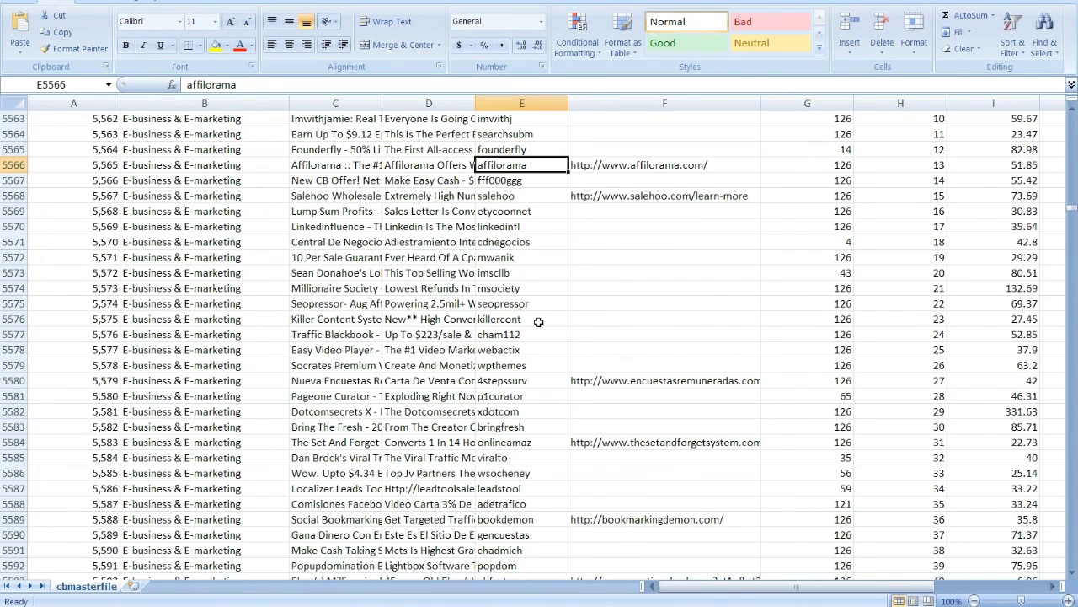
scroll(538, 322, down, 4)
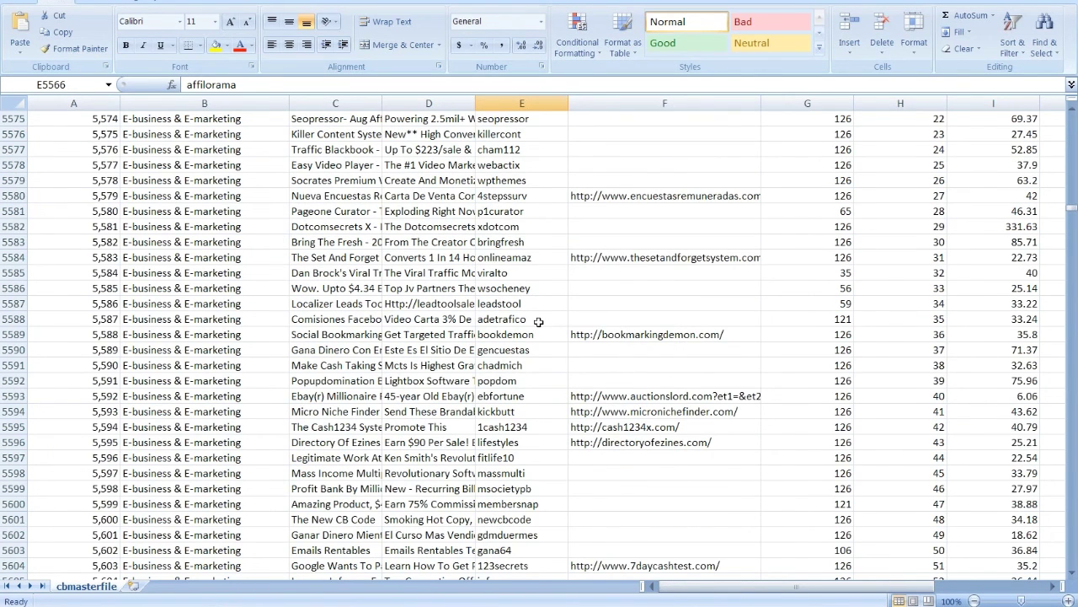
scroll(538, 322, down, 1)
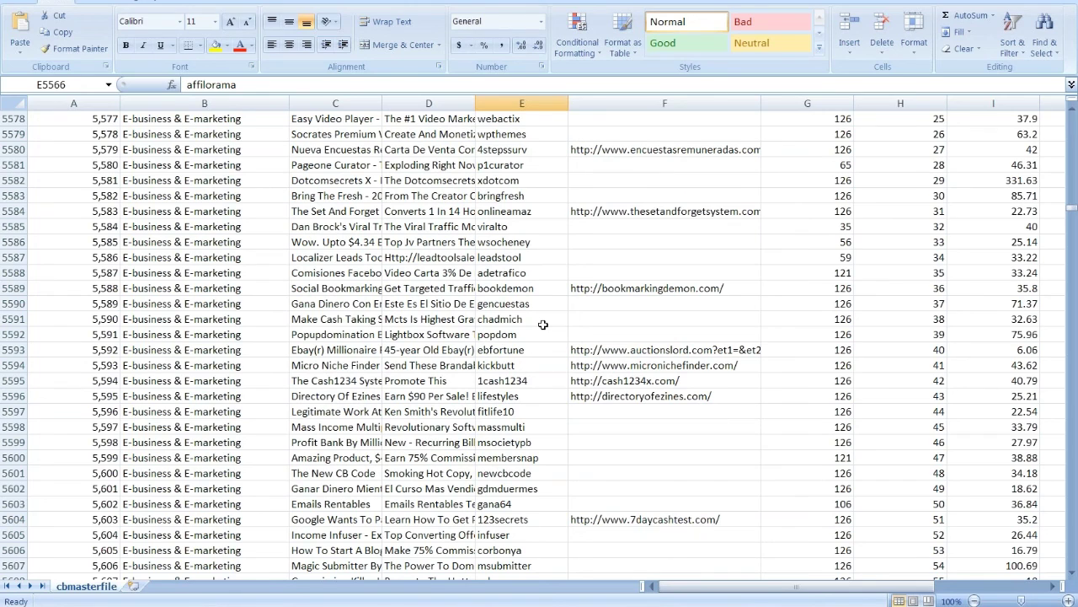
scroll(543, 325, down, 1)
click(623, 334)
key(ctrl+c)
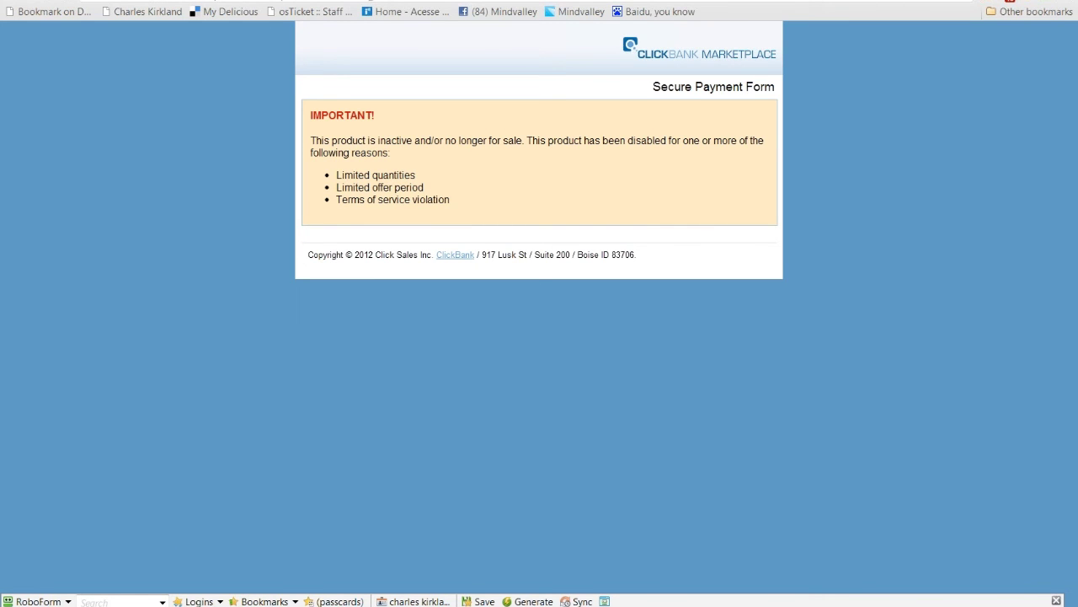
key(ctrl+w)
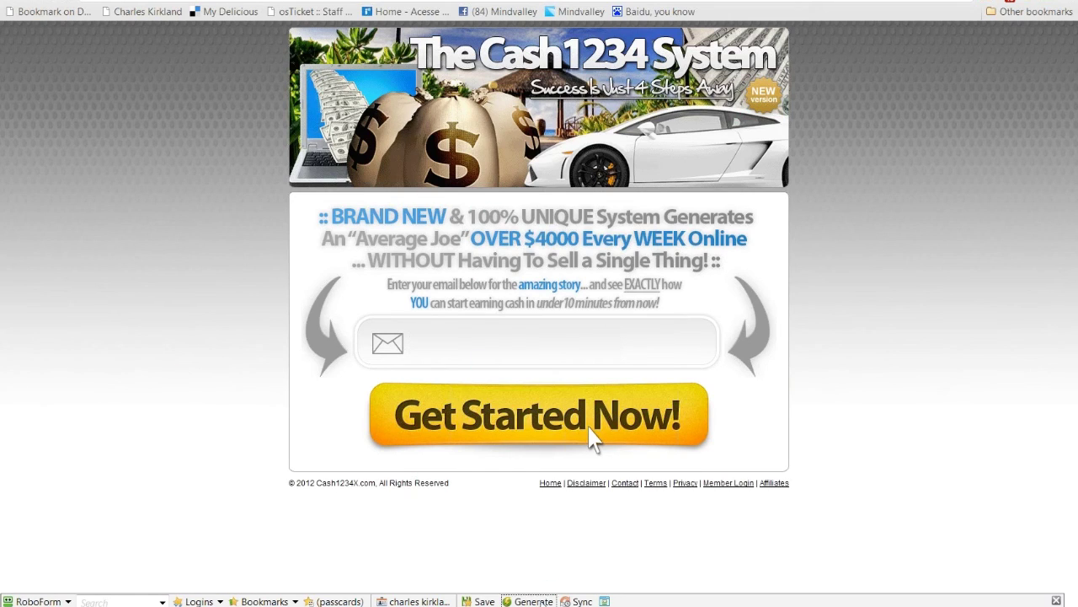
click(541, 601)
click(640, 602)
key(alt+Tab)
click(540, 337)
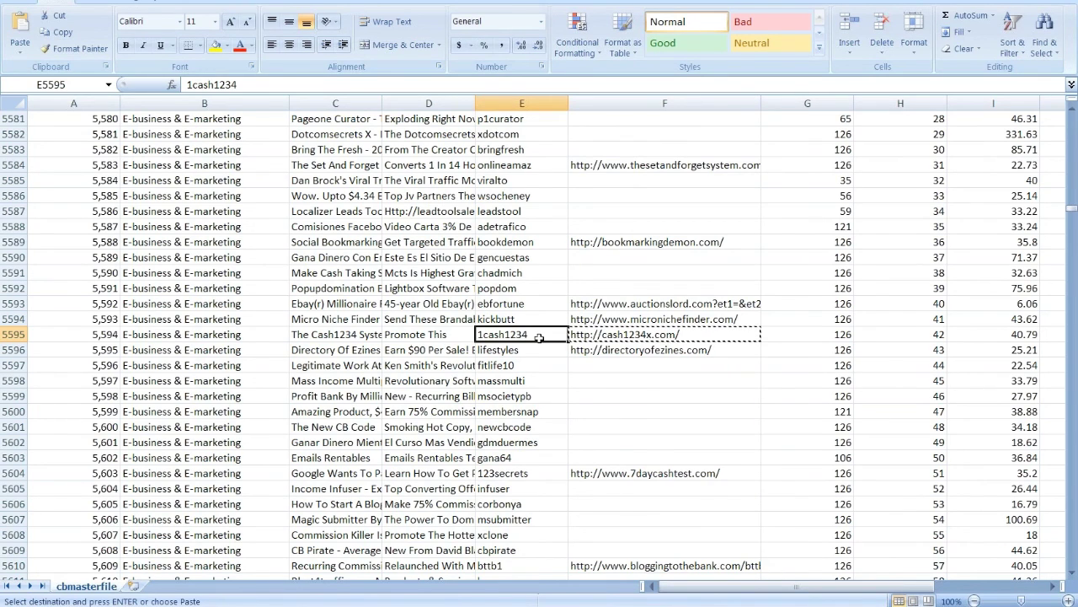
Step: Paste vendor ID 1cash1234 over affilorama in the Notepad++ payment URL, keeping it on one line
key(ctrl+c)
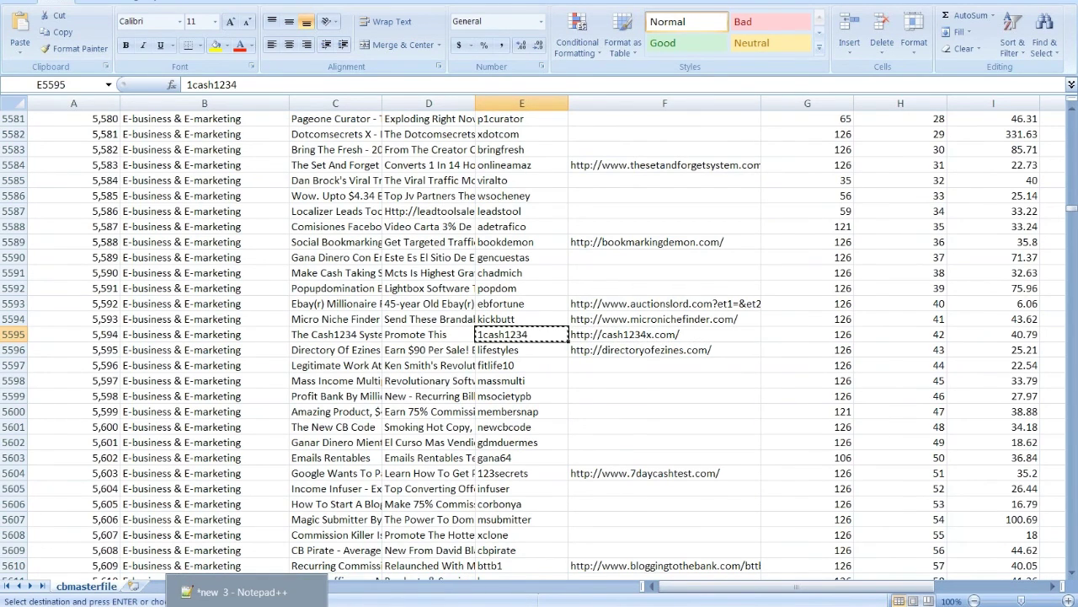
click(232, 592)
drag(290, 157, 179, 167)
key(ctrl+v)
click(303, 159)
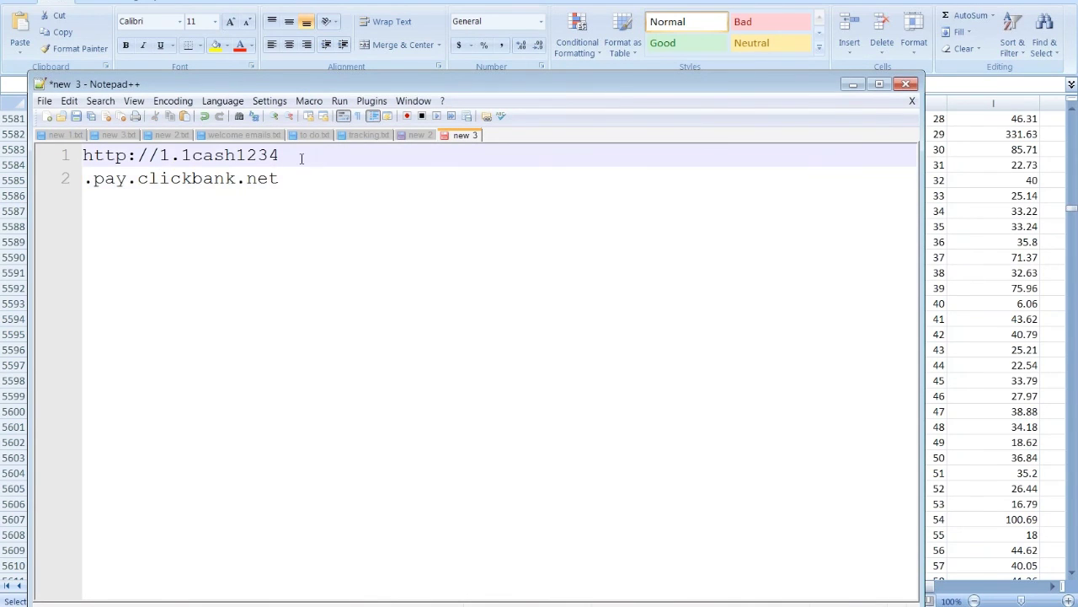
key(Delete)
click(180, 155)
key(Return)
key(Return)
key(Return)
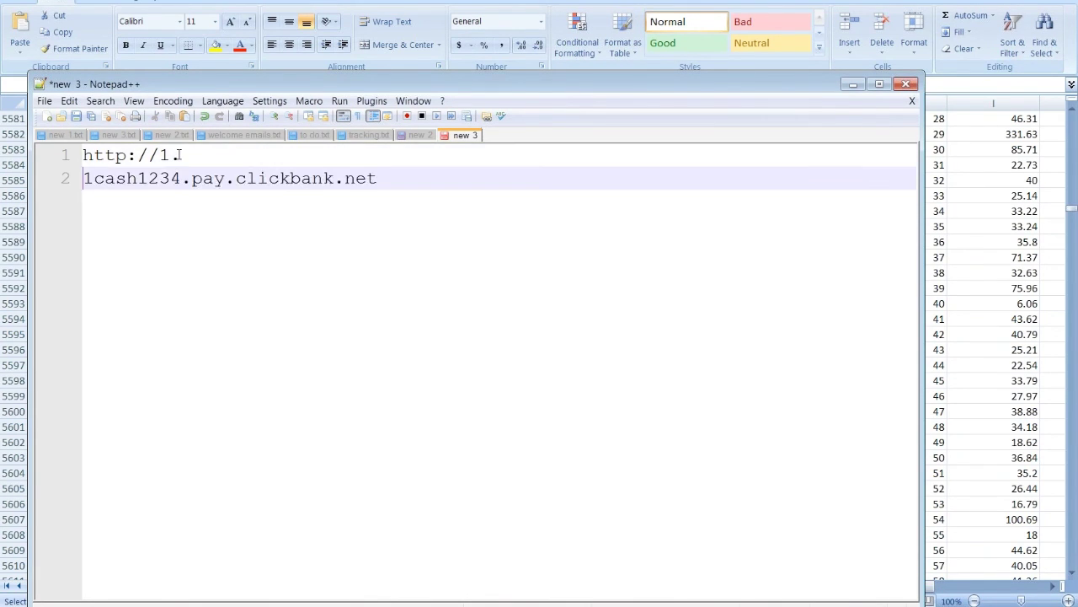
key(Return)
drag(388, 246, 74, 248)
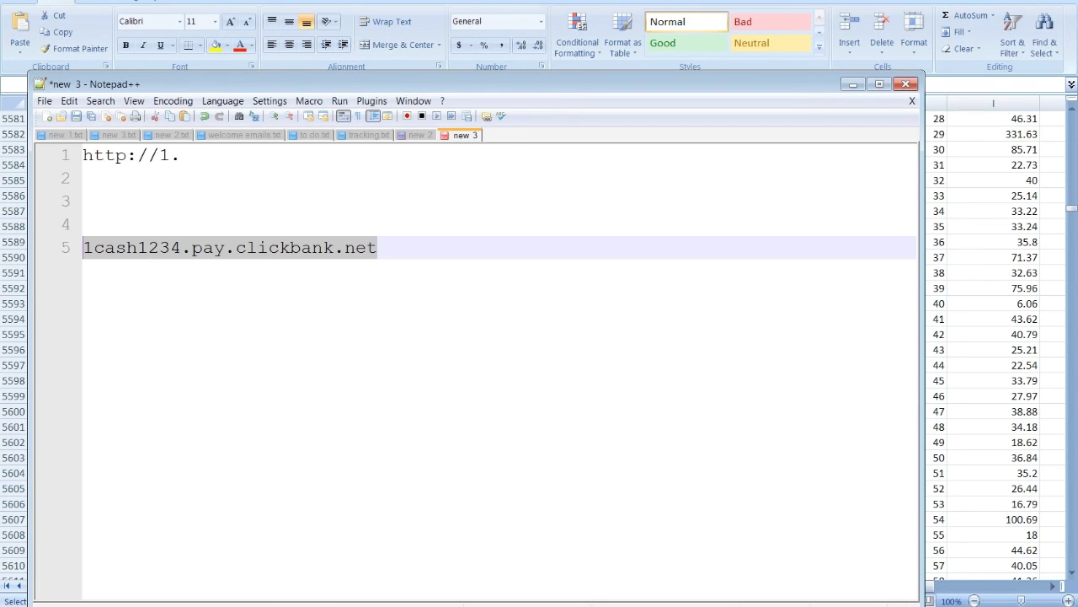
key(alt+Tab)
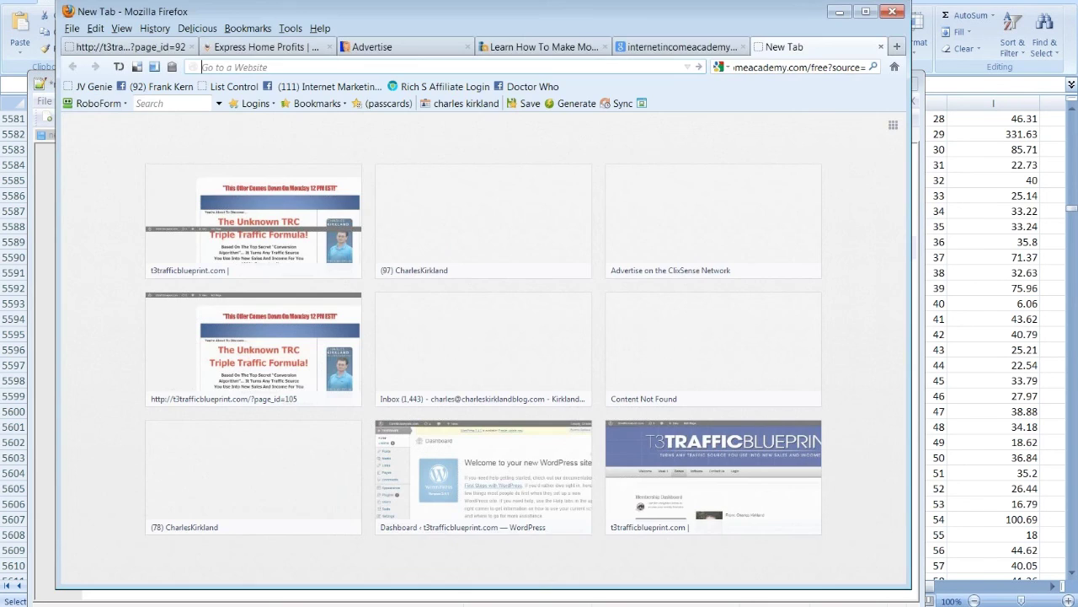
key(alt+Tab)
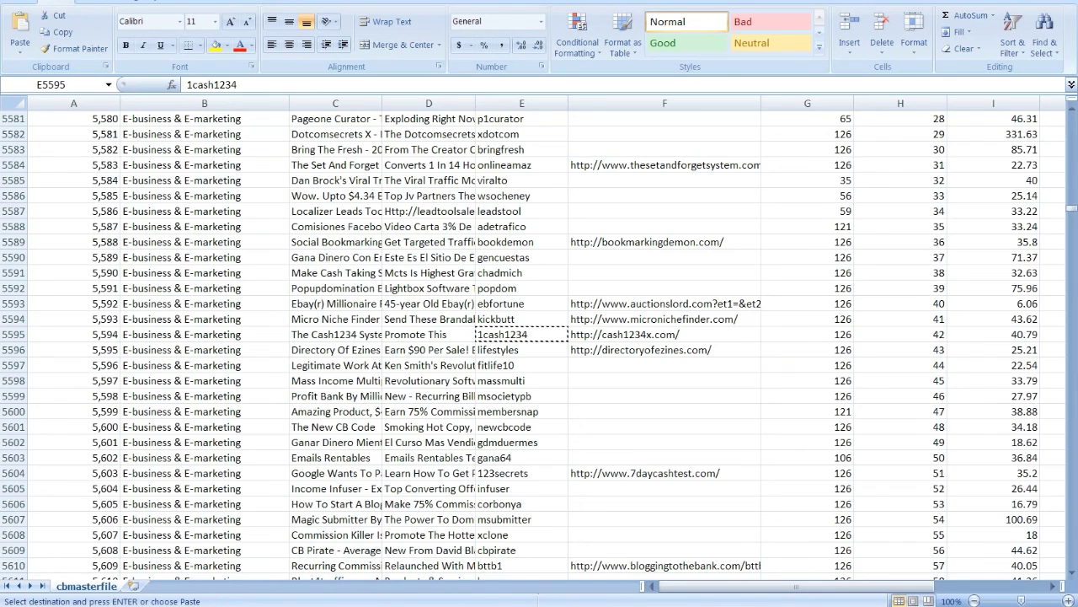
Step: Open the Cash1234 Member Login page in Chrome, then select Excel cell F5594
key(alt+Tab)
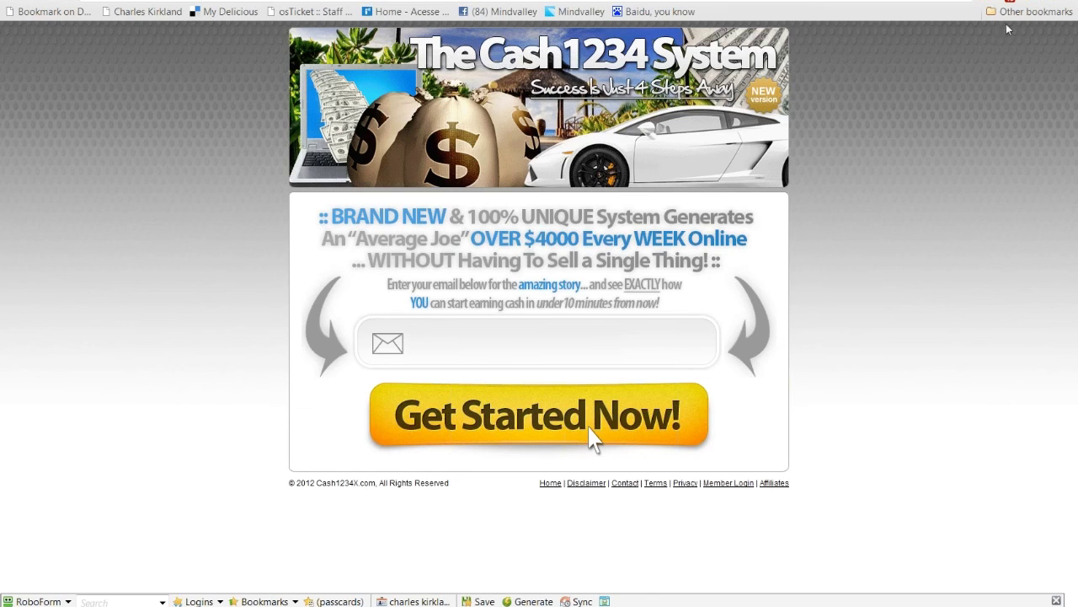
click(738, 484)
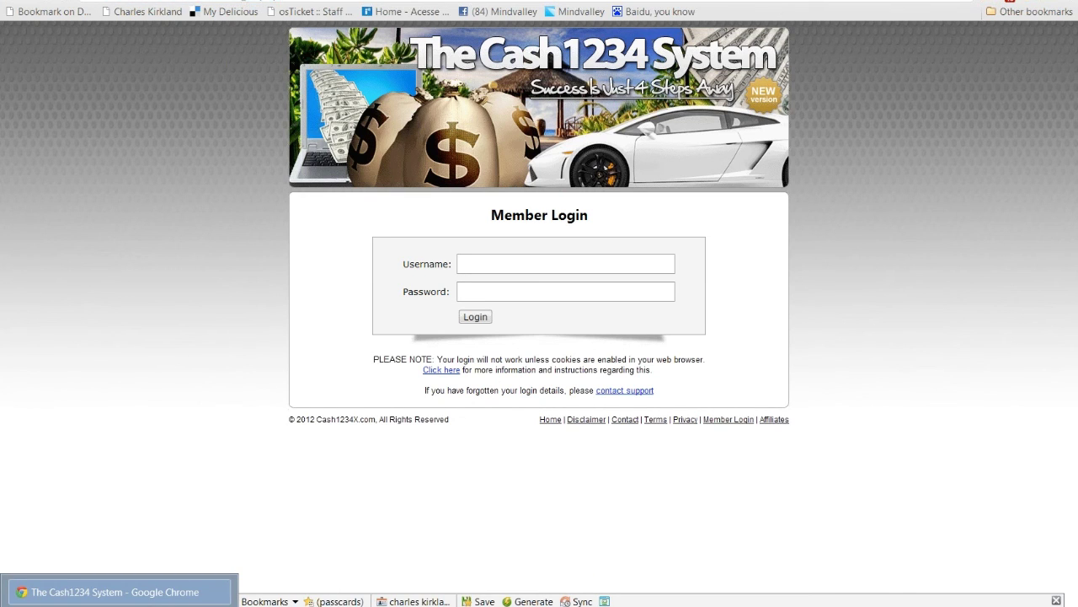
key(alt+Tab)
click(730, 320)
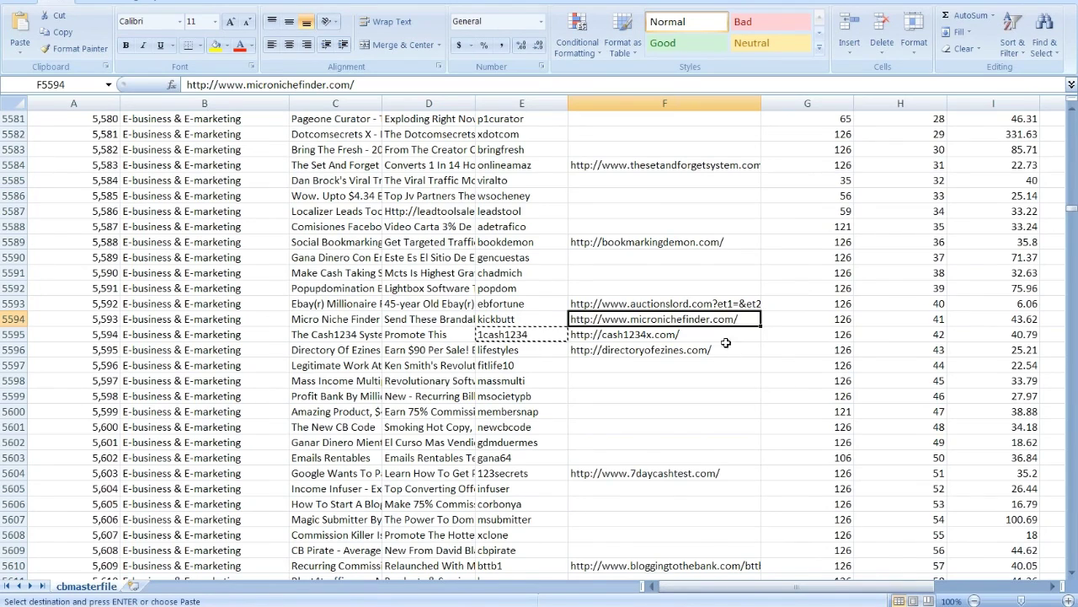
Step: Check the top product's values: Rank 1, Gravity 500.8, Earnings per Sale 20.79
click(1070, 209)
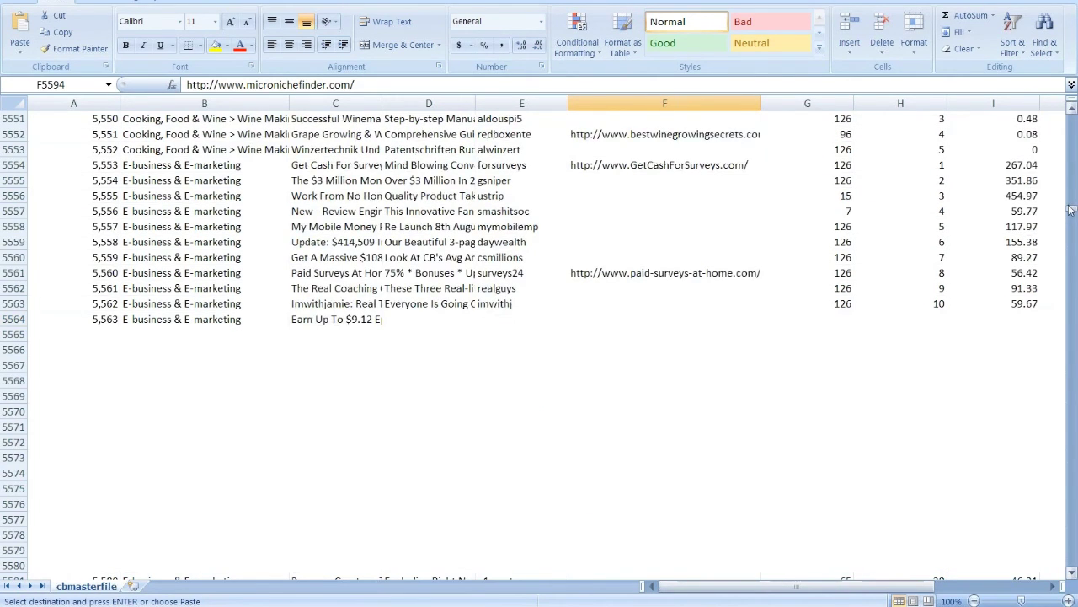
click(1070, 209)
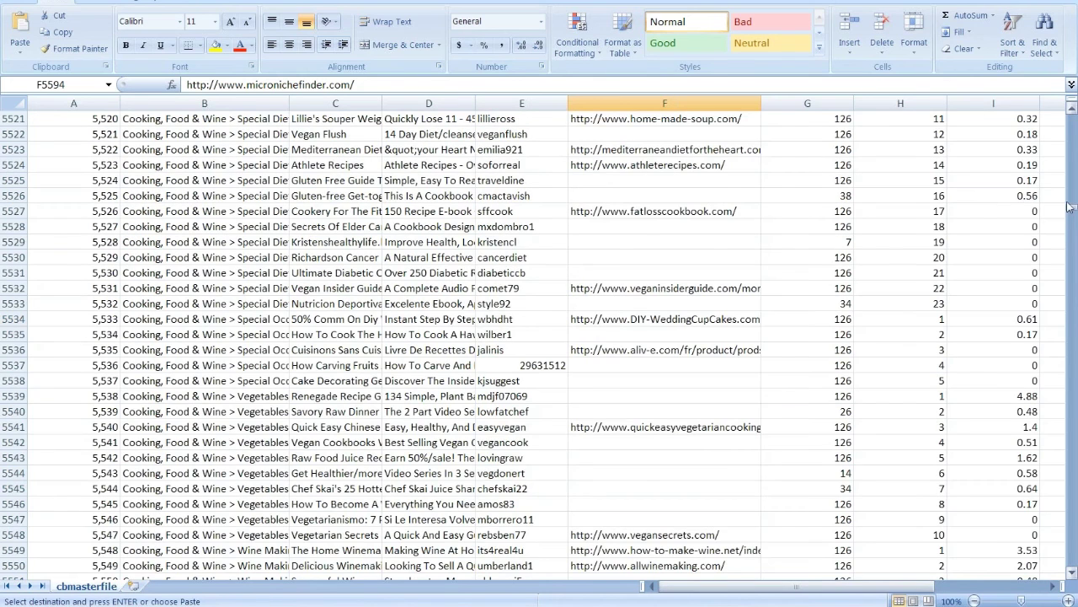
drag(1070, 213, 1070, 112)
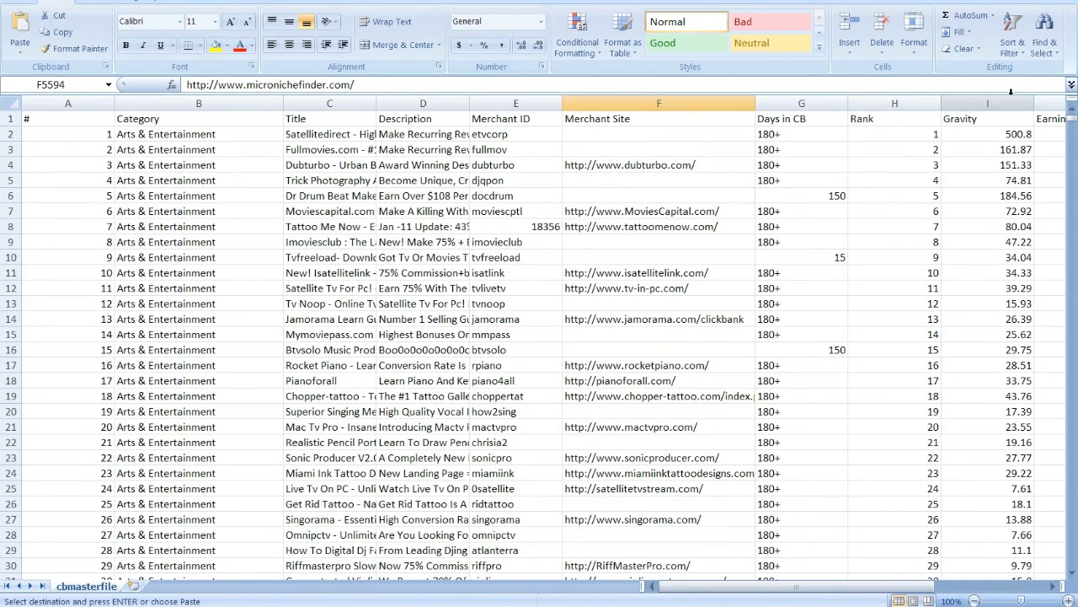
click(966, 133)
click(906, 137)
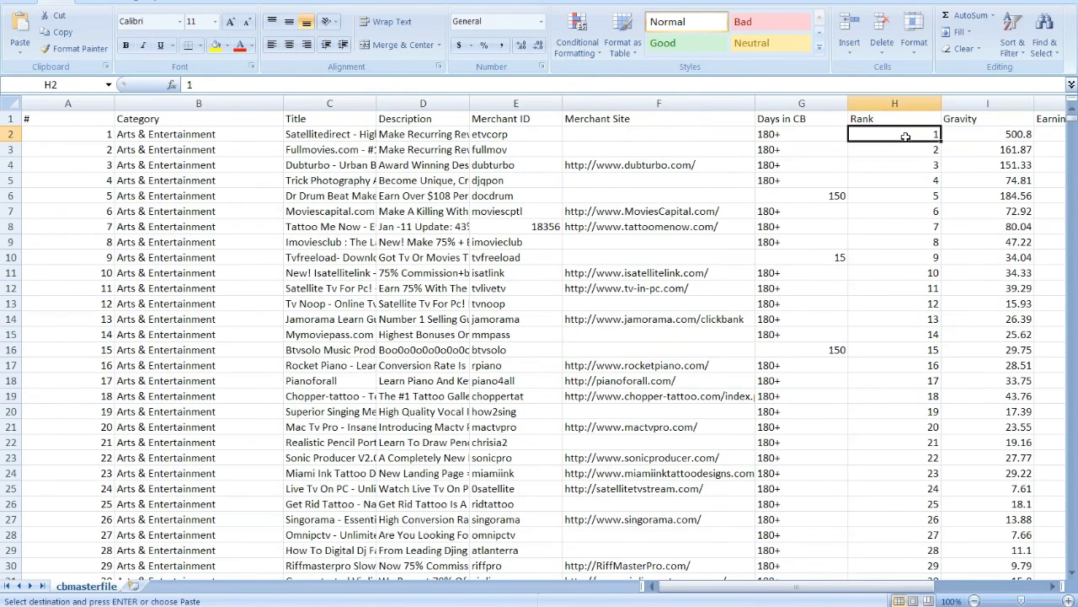
click(803, 135)
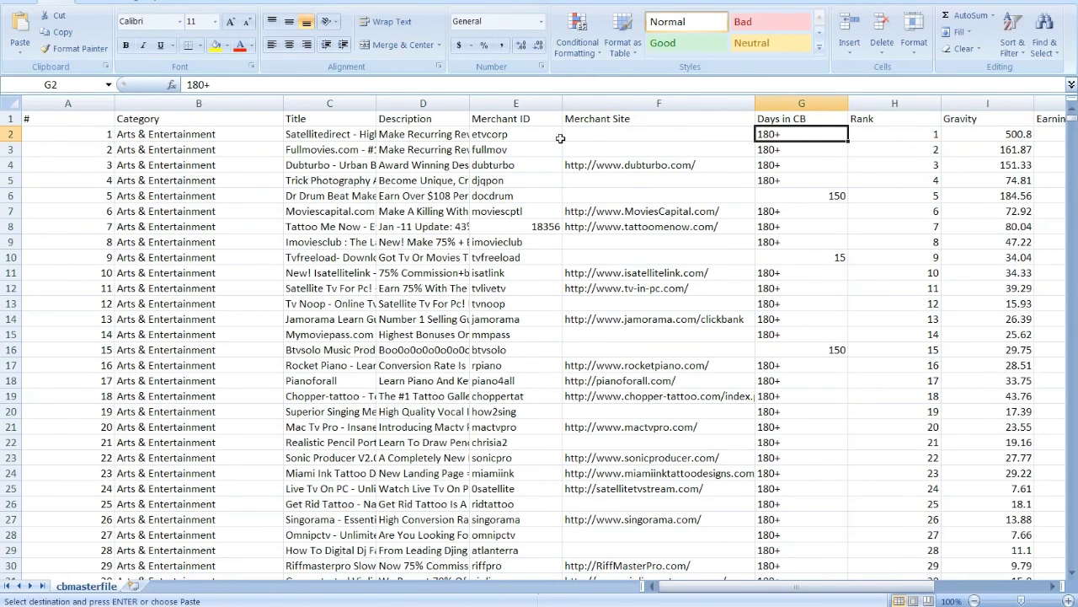
drag(691, 593, 779, 592)
click(725, 135)
click(655, 135)
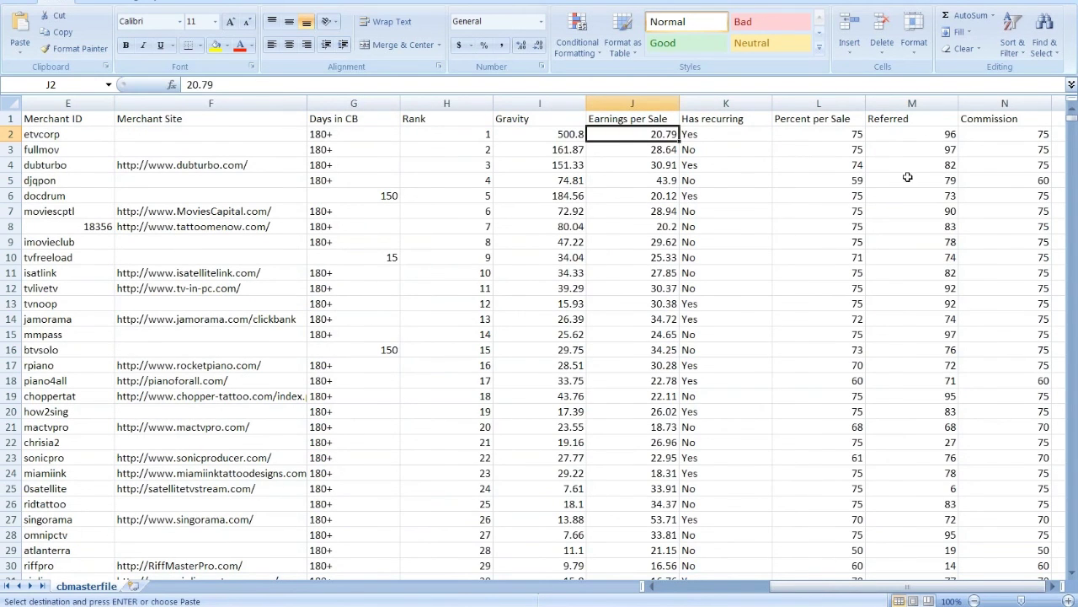
drag(790, 591, 733, 591)
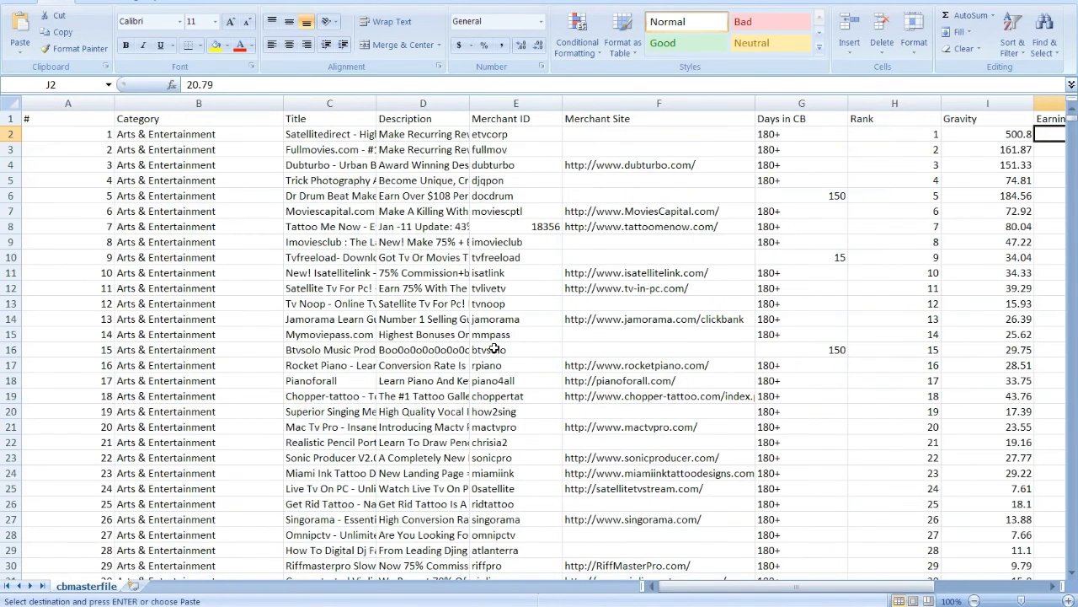